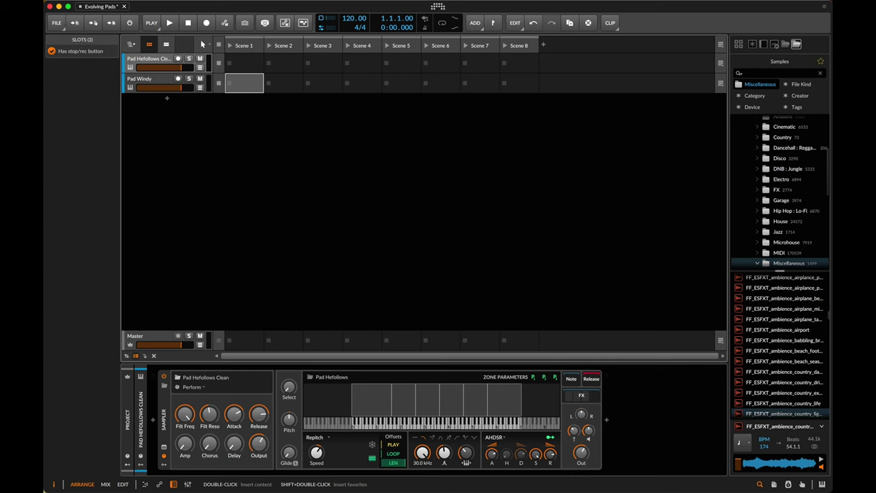
Step: Record-arm the Pad Hefollows Clean and Pad Windy tracks separately and then together to audition their sounds
click(178, 58)
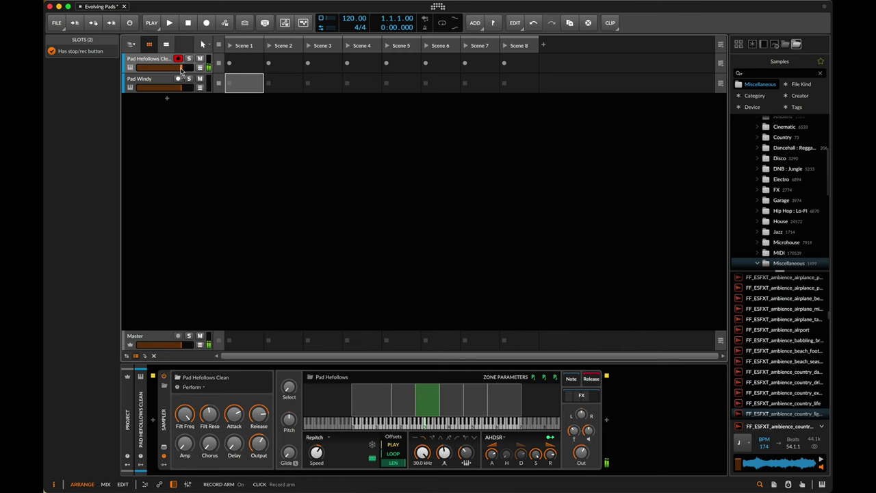
click(178, 59)
click(178, 78)
click(164, 82)
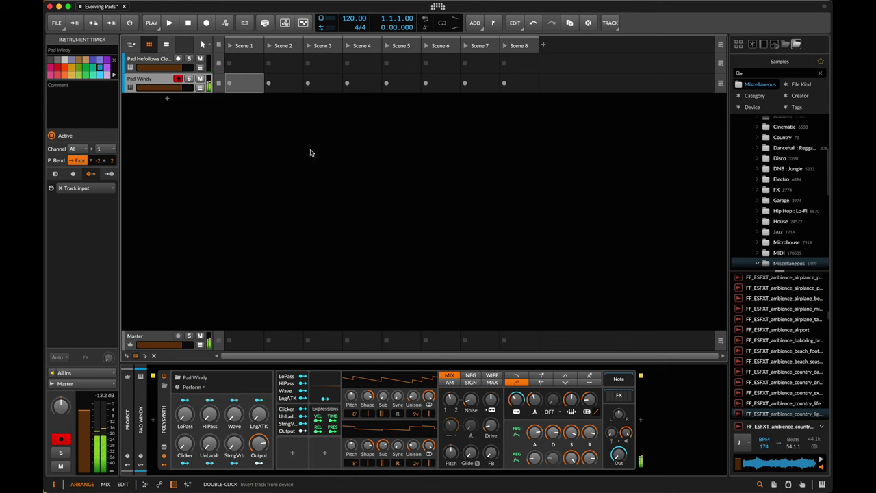
click(178, 59)
click(151, 63)
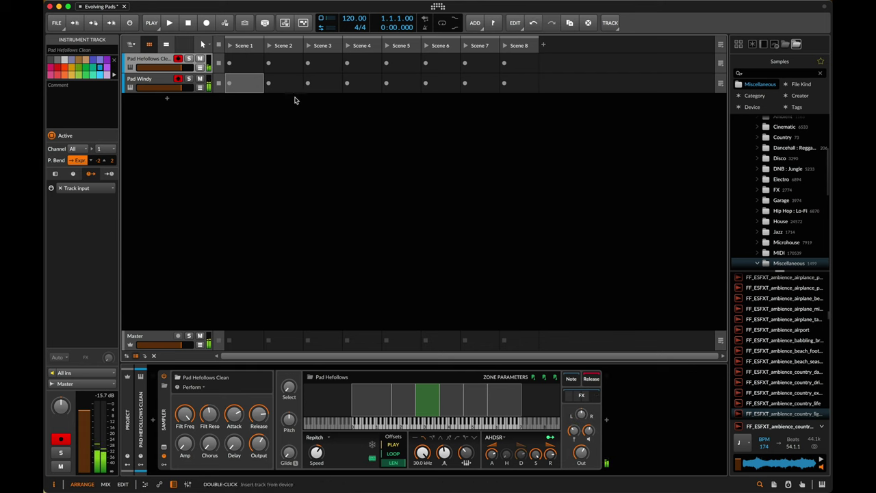
Step: Group the two pad tracks into one group track
key(super+a)
key(super+g)
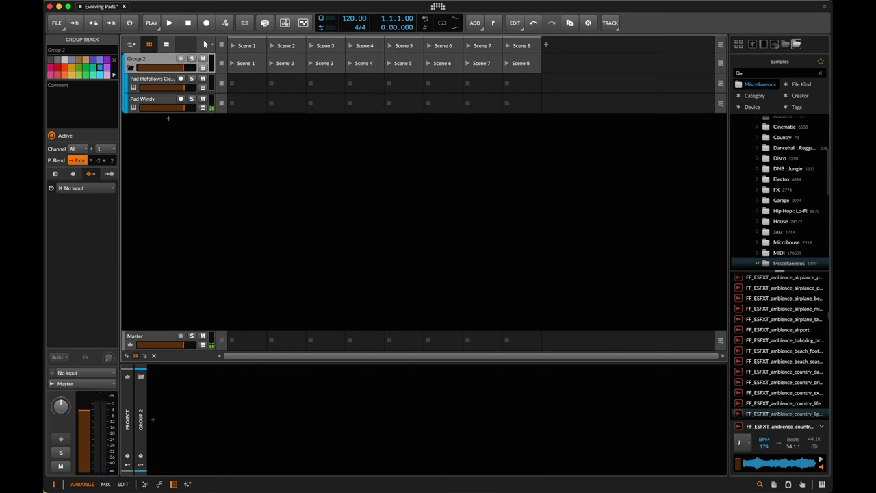
Step: Create a clip in the Scene 1 slot of Pad Hefollows Clean and draw a C3 note from its start
double_click(251, 83)
double_click(249, 83)
scroll(341, 308, up, 10)
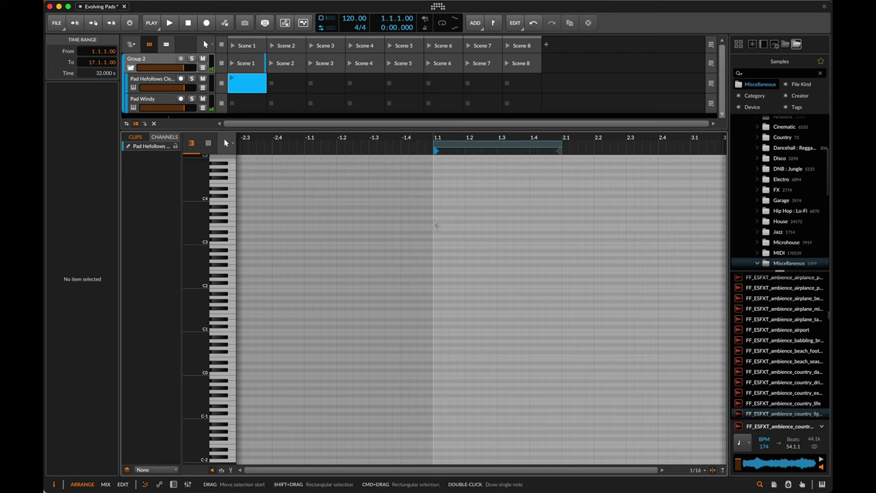
double_click(436, 243)
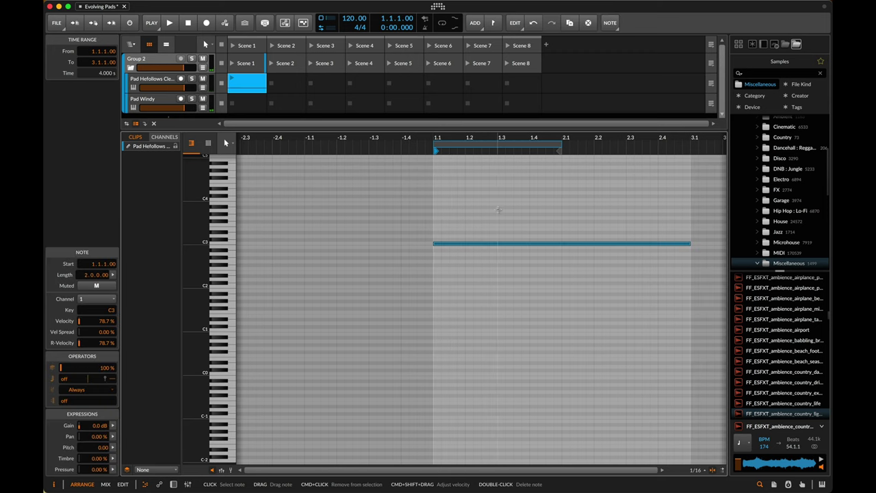
Step: Turn off looping for the Pad Hefollows Clean clip and set its stop position to 16.1.1.00
click(250, 84)
double_click(101, 171)
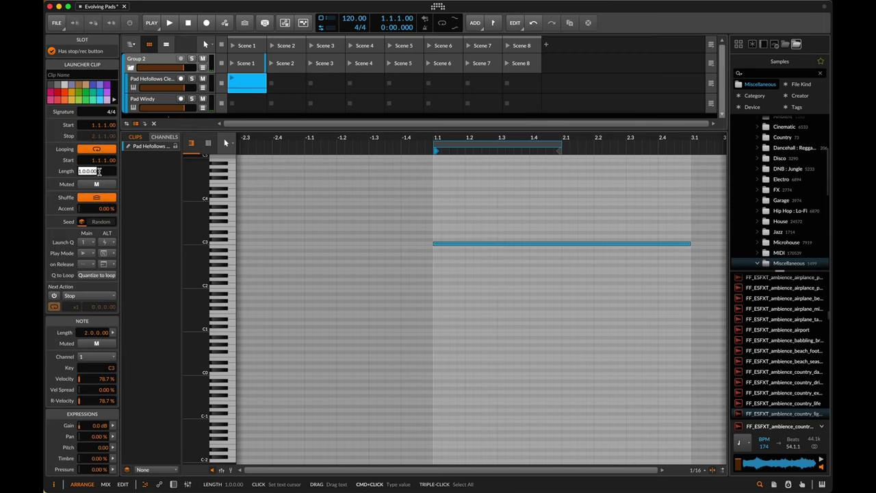
click(94, 150)
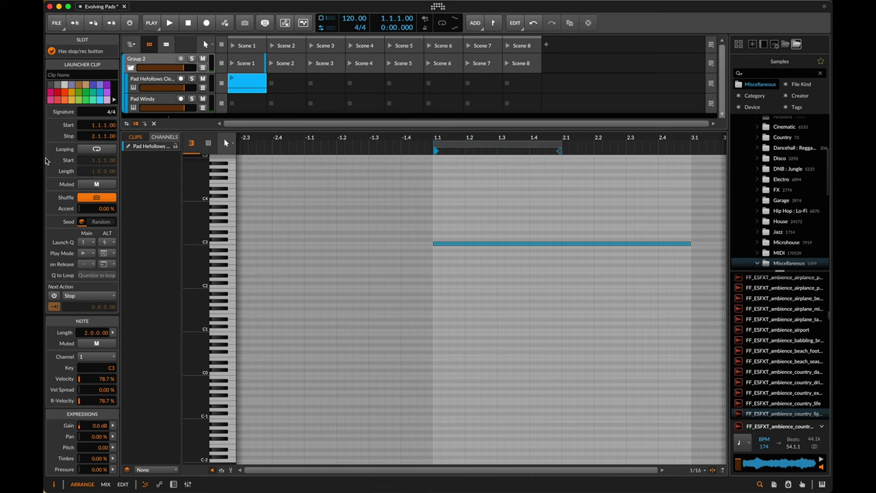
double_click(96, 136)
text(16)
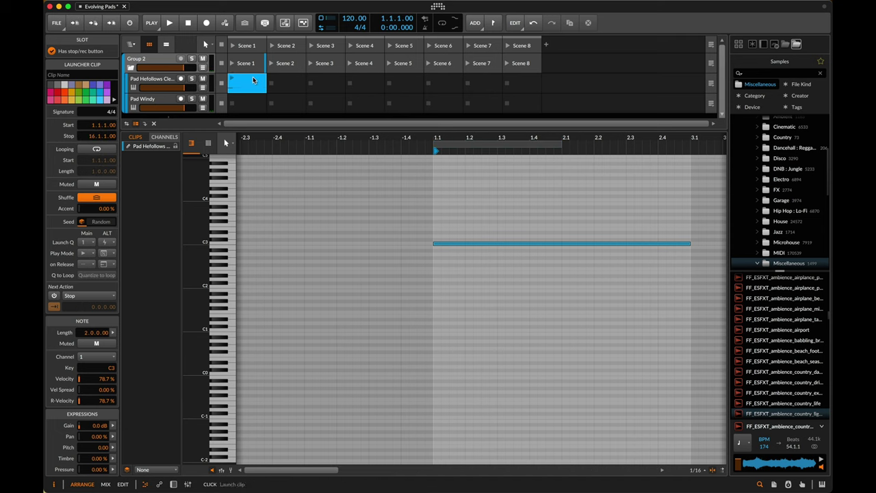
key(Return)
Step: Lengthen the C3 note to 16 bars
scroll(378, 263, down, 2)
drag(403, 264, 388, 236)
key(alt+Right)
key(alt+Right)
key(alt+Right)
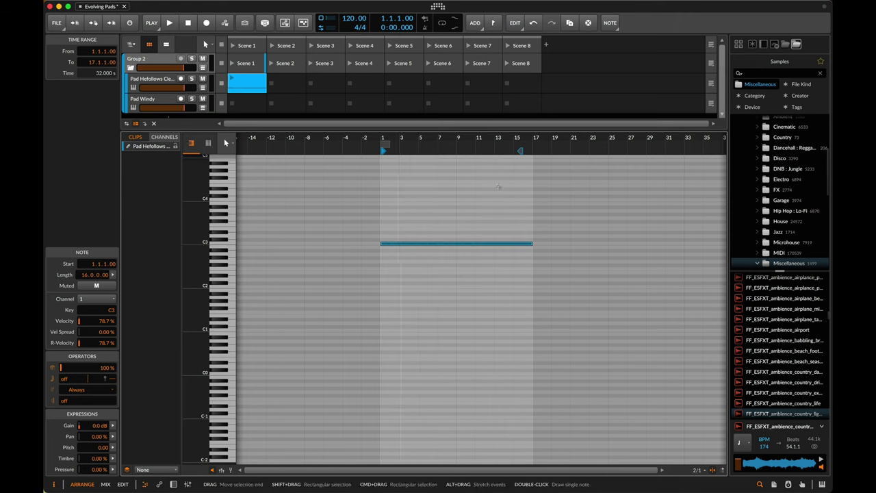
Step: Set the stop position of the Pad Hefollows Clean clip to 17.1.1.00
click(264, 89)
click(96, 135)
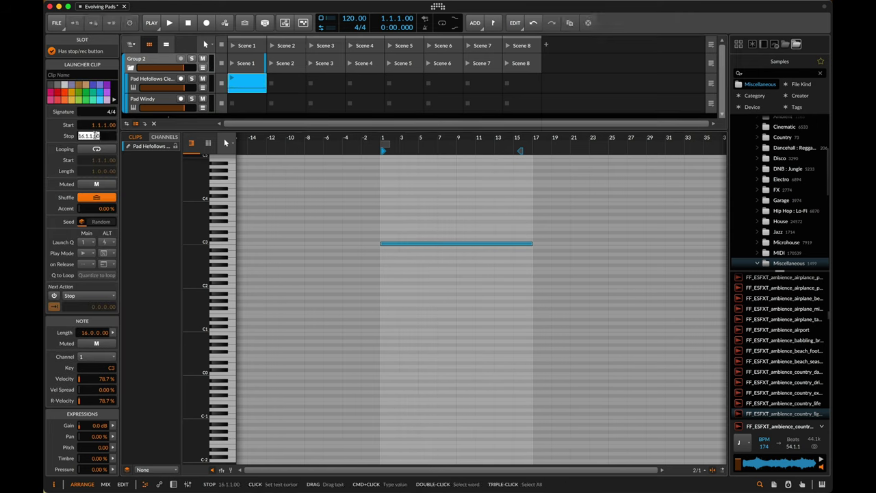
text(17)
key(Return)
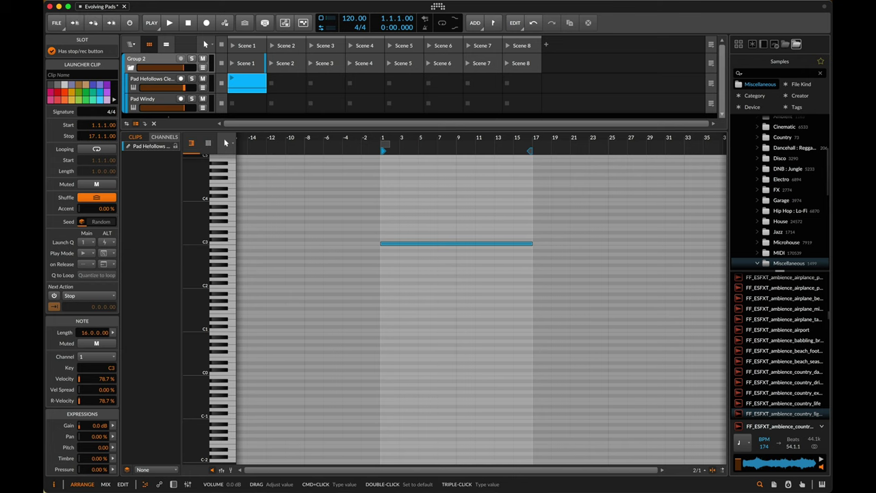
Step: Play the Pad Hefollows Clean clip and view its full length in the note editor
double_click(248, 91)
click(233, 78)
double_click(261, 85)
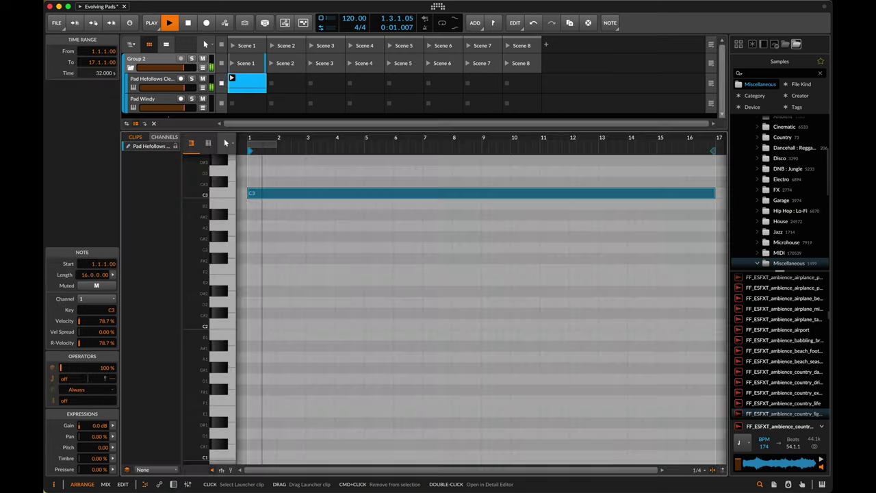
scroll(307, 201, down, 5)
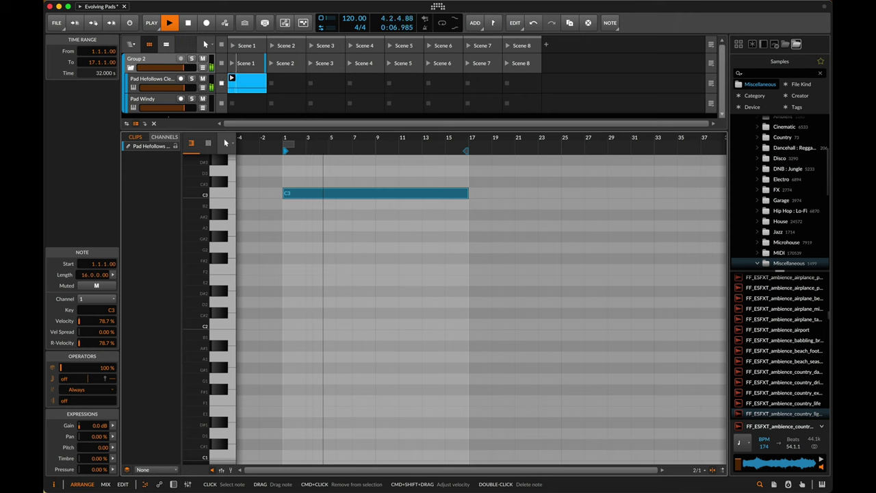
Step: Copy the clip to Pad Windy's Scene 1 slot and listen to both pad clips playing together
drag(245, 86, 248, 102)
key(space)
click(232, 100)
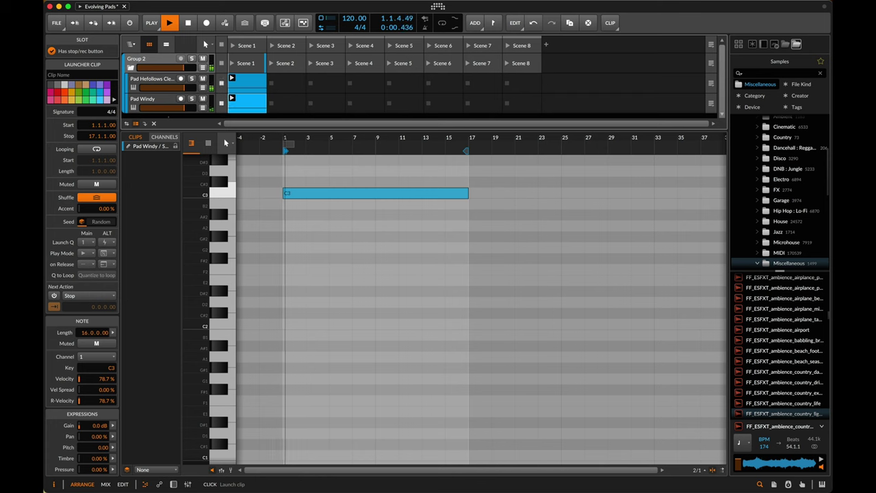
key(d)
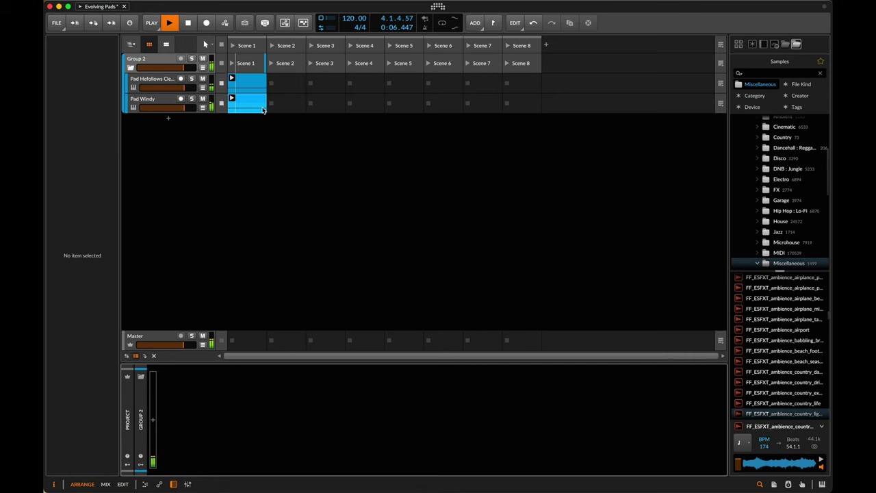
key(space)
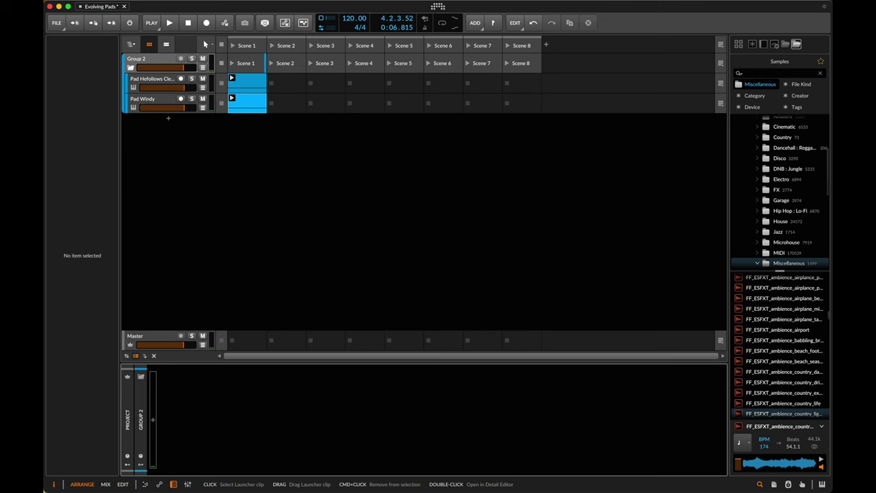
Step: Switch the Group 2 track to show its master track content
click(158, 62)
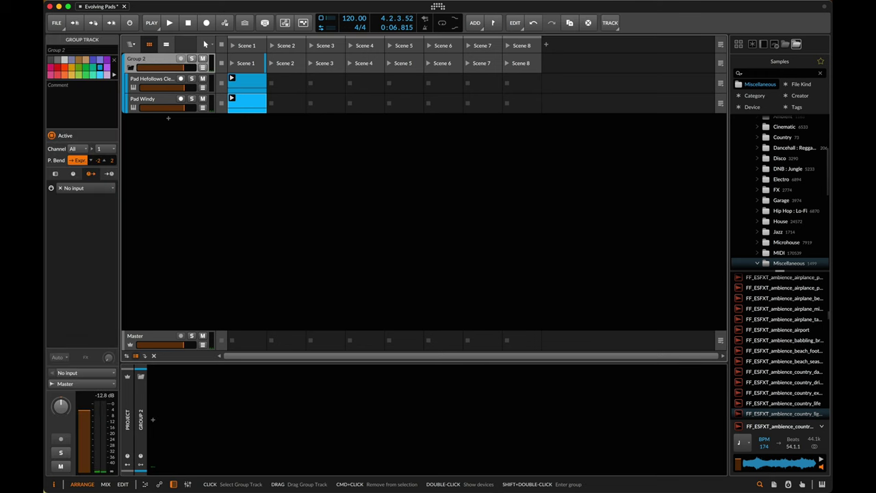
right_click(162, 62)
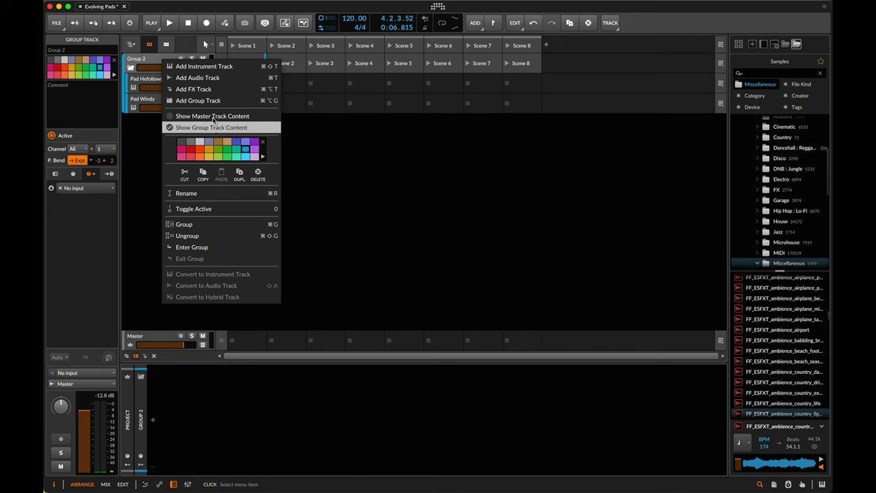
click(213, 117)
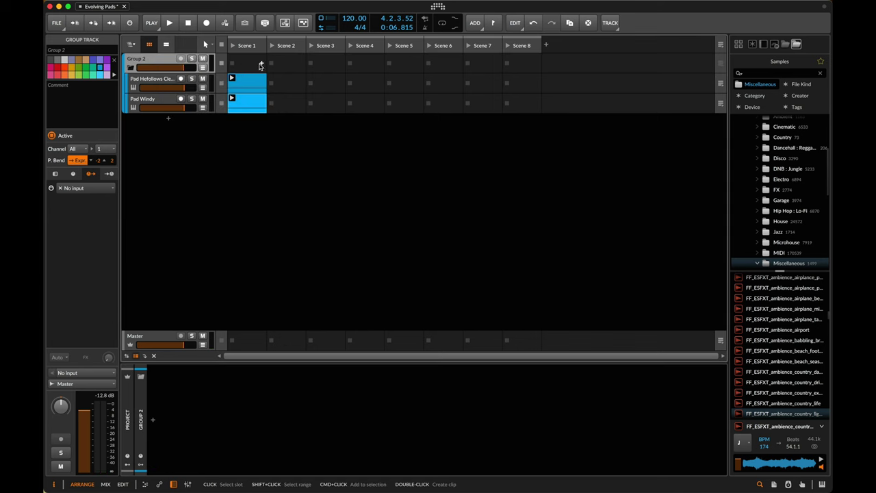
Step: Create a clip with a 4-bar loop in Group 2's Scene 1 slot and bounce it to audio in place
click(251, 65)
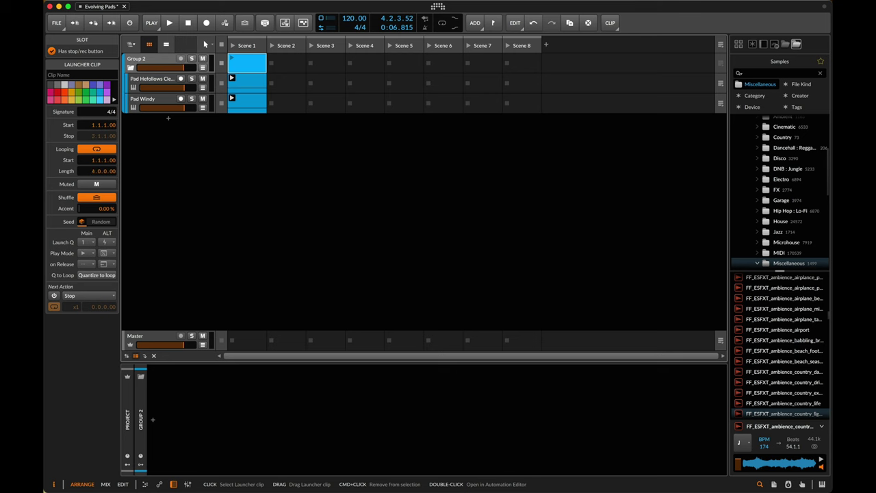
key(super+b)
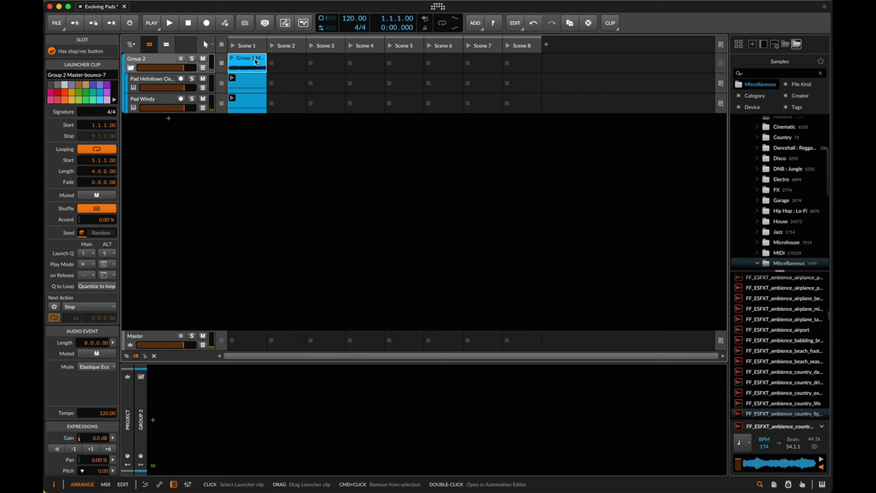
double_click(251, 61)
scroll(309, 355, down, 10)
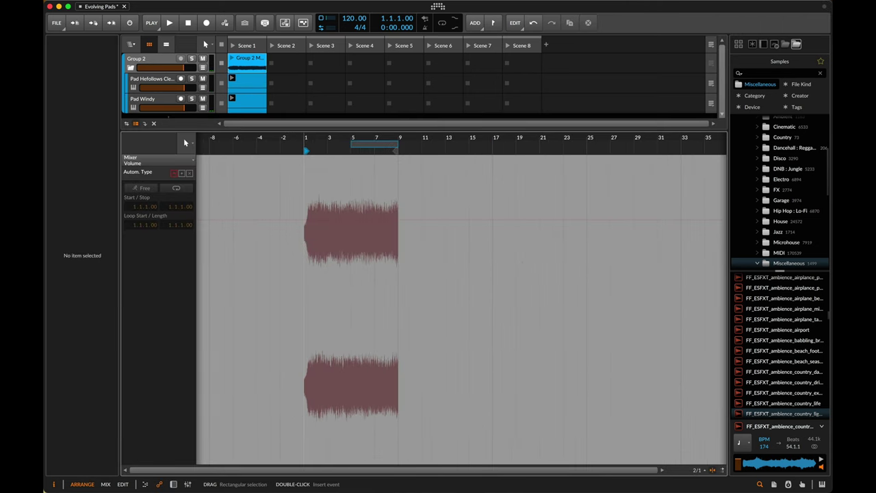
key(d)
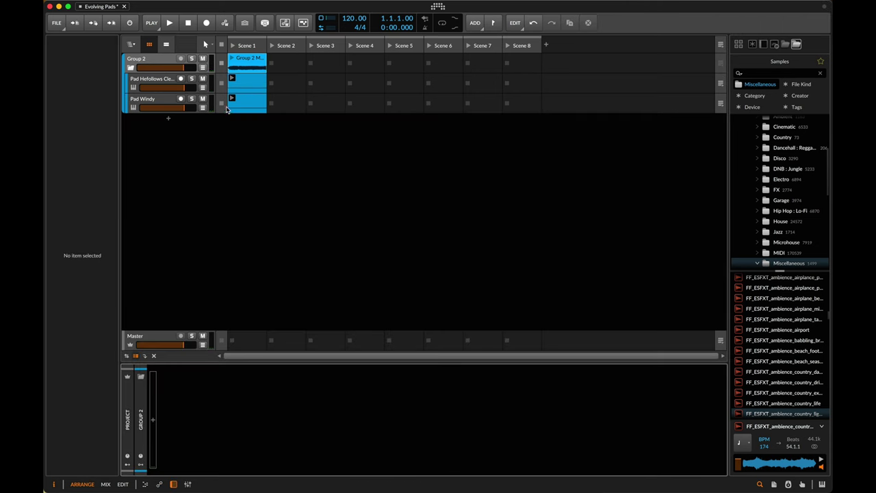
Step: Delete the bounced audio clip from Group 2's Scene 1 slot
click(237, 61)
key(Delete)
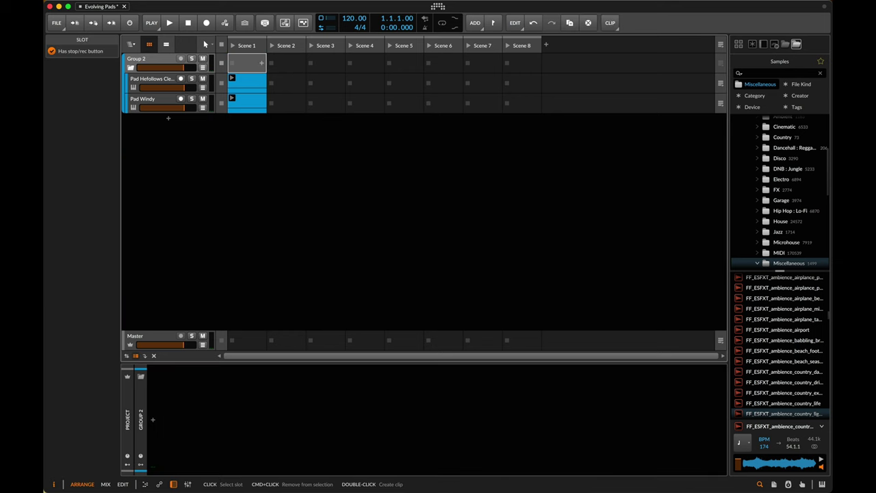
Step: Create a new clip in Group 2's Scene 1 slot with looping off and its stop position at 17.1.1.00
double_click(247, 63)
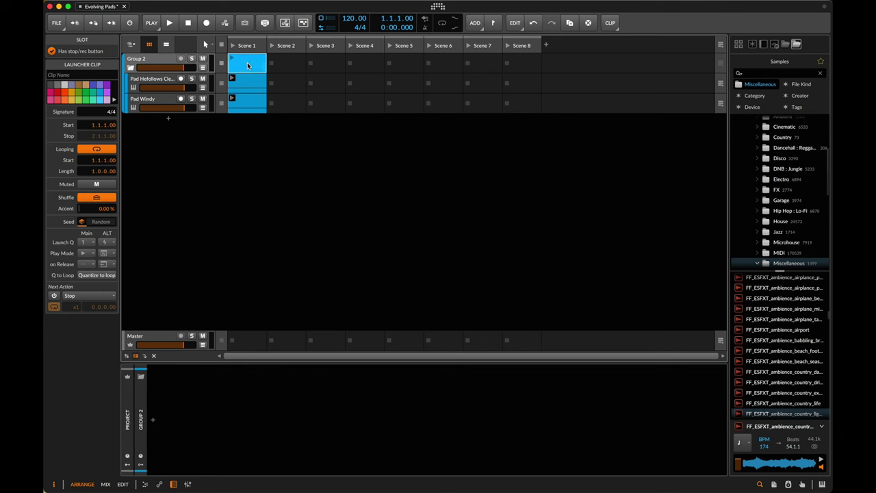
click(96, 149)
double_click(96, 135)
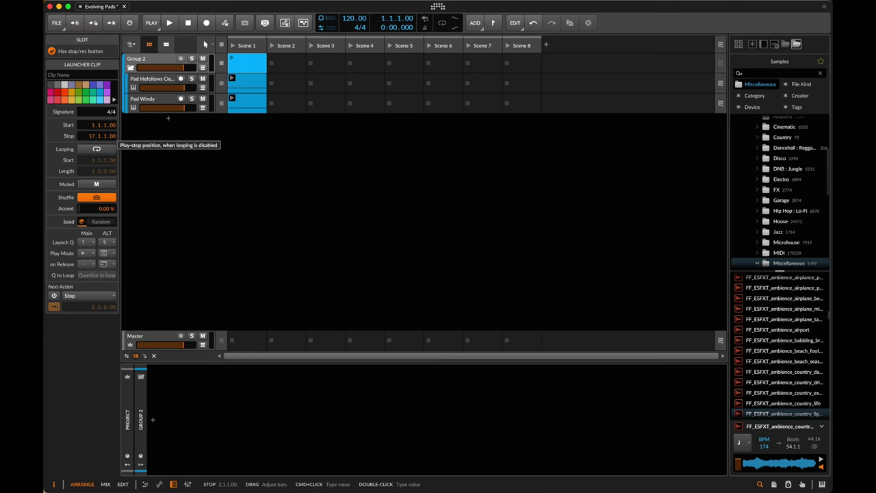
double_click(247, 63)
scroll(301, 283, down, 5)
scroll(290, 259, up, 2)
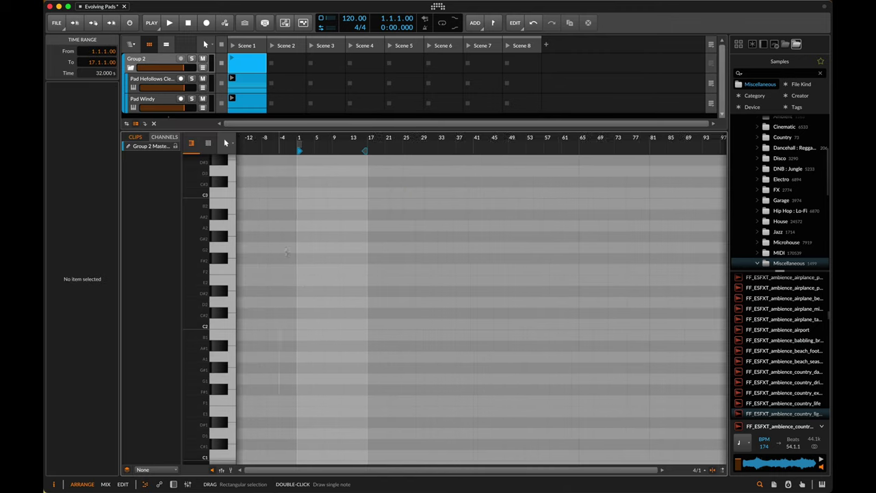
Step: Add an instrument track and move it out of the group, below Pad Windy
key(d)
key(super+t)
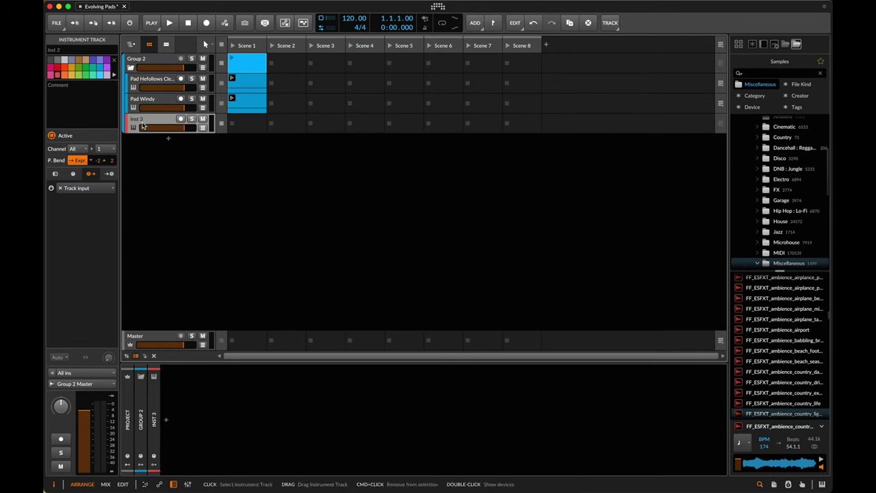
drag(139, 122, 159, 145)
Step: Load the Group 2 master clip as a bounced sample into a Sampler on the new track and record-arm the track
drag(245, 63, 233, 391)
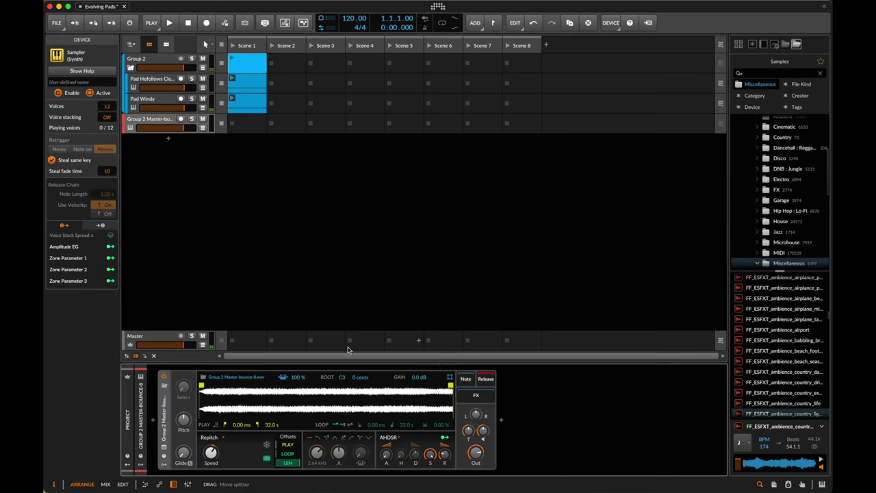
click(182, 119)
Step: Turn on sample looping with the loop start at 4.19 s, the end at 29.4 s and a 50.8 % crossfade
click(345, 428)
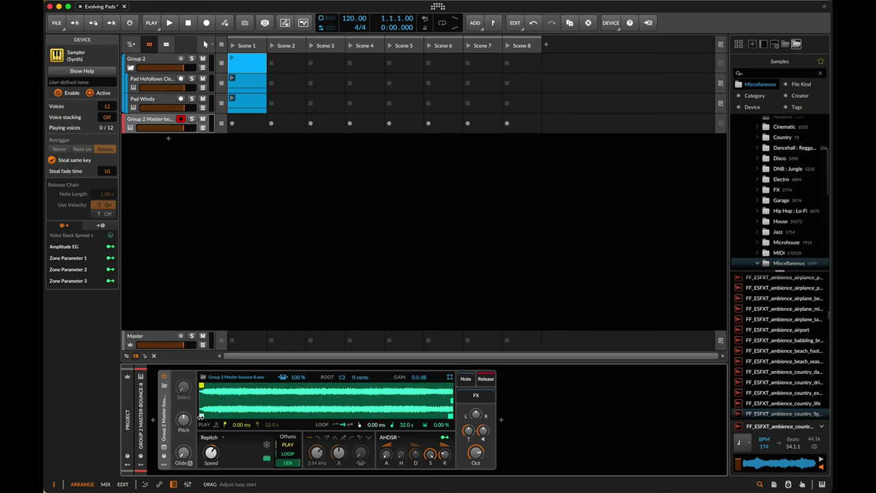
drag(200, 416, 234, 416)
mouse_move(452, 415)
mouse_down()
mouse_move(431, 416)
mouse_move(415, 401)
mouse_up()
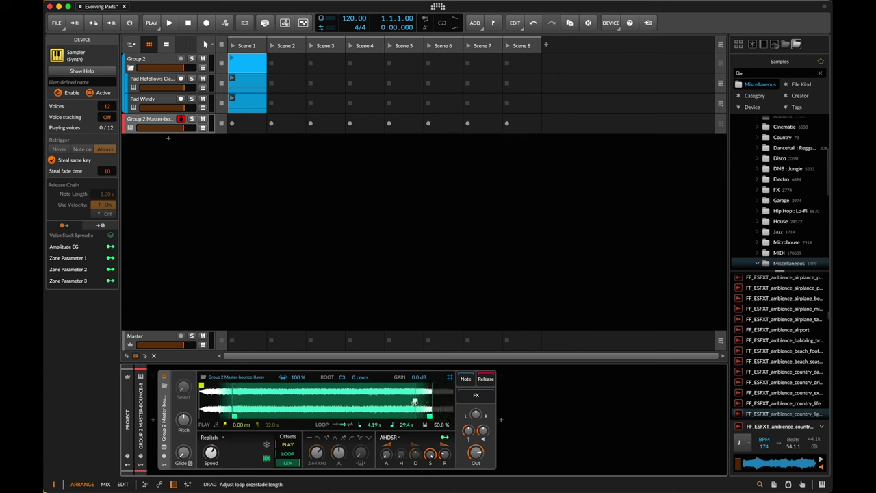
key(a)
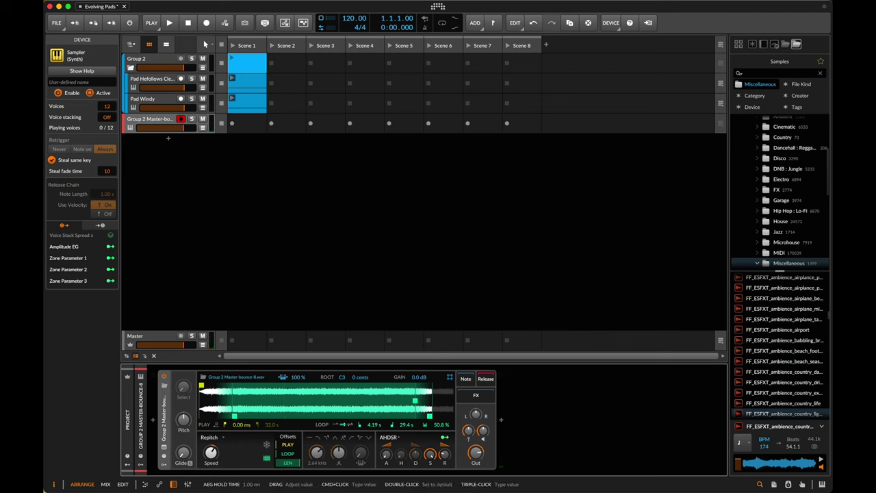
Step: Lengthen the Sampler's amplitude envelope attack and set its release time to 3.55 s
click(386, 453)
drag(386, 453, 386, 419)
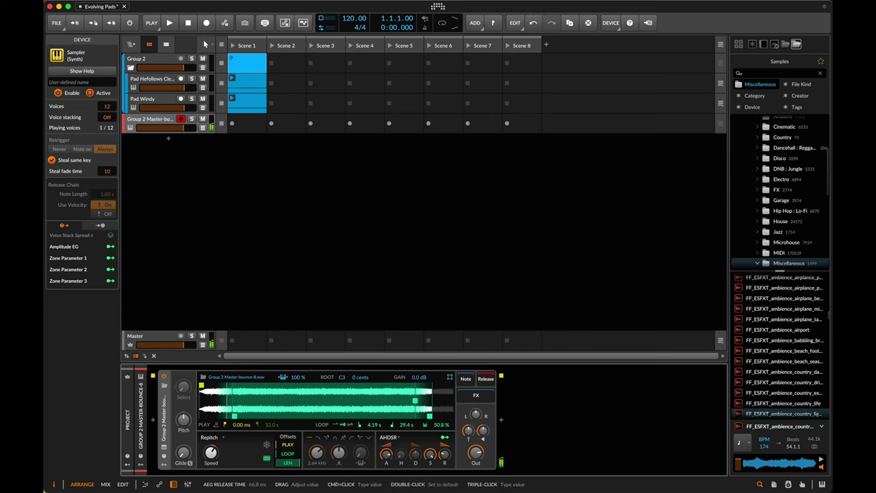
drag(446, 457, 446, 428)
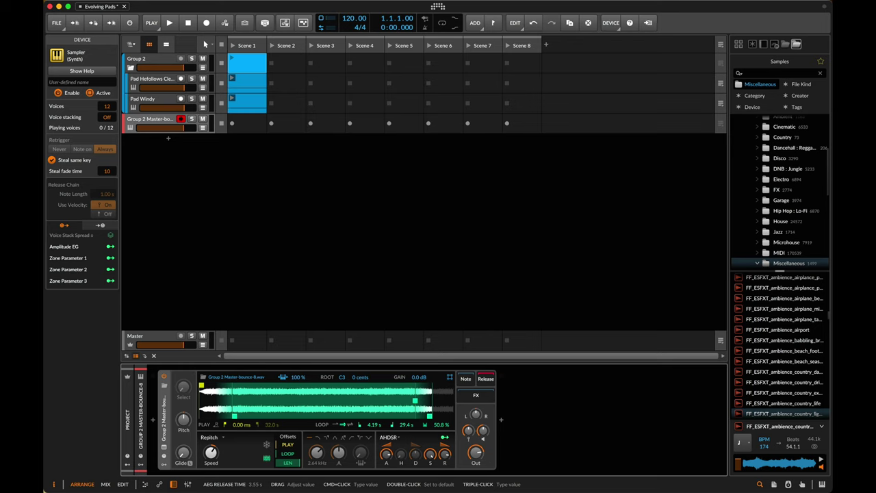
Step: Set the Sampler's amplitude envelope sustain to about 68.5 % and turn off Steal same key
key(a)
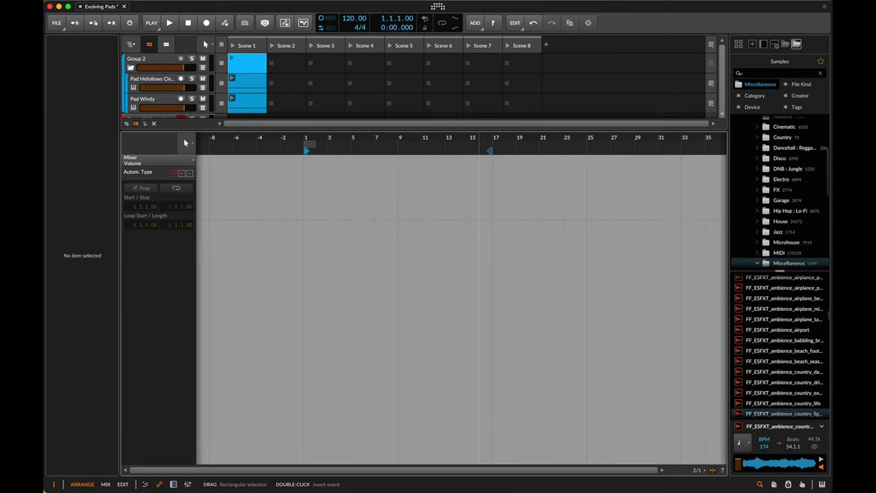
key(a)
mouse_move(414, 453)
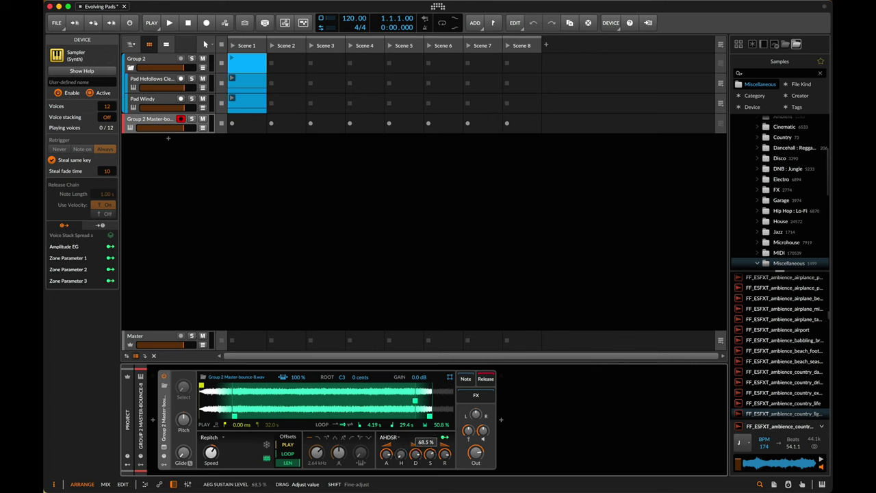
drag(430, 453, 430, 456)
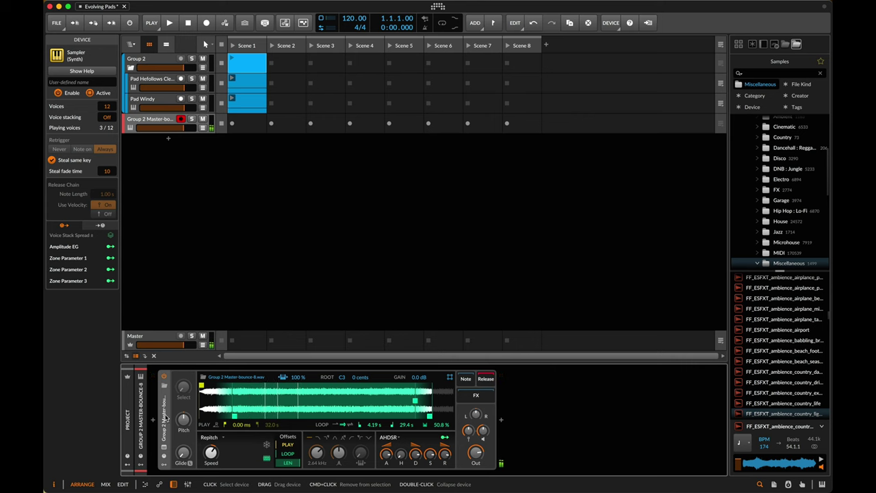
click(52, 160)
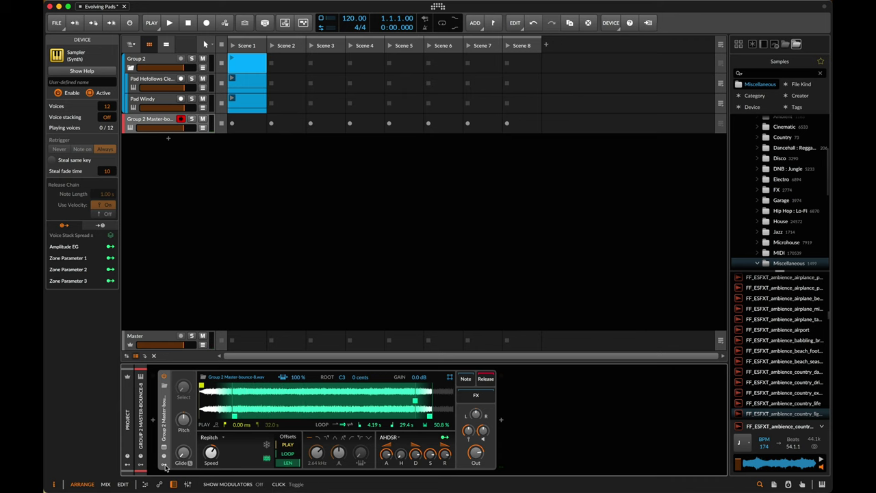
Step: Add a Random modulator to the Sampler and expand its settings
click(177, 387)
text(ran)
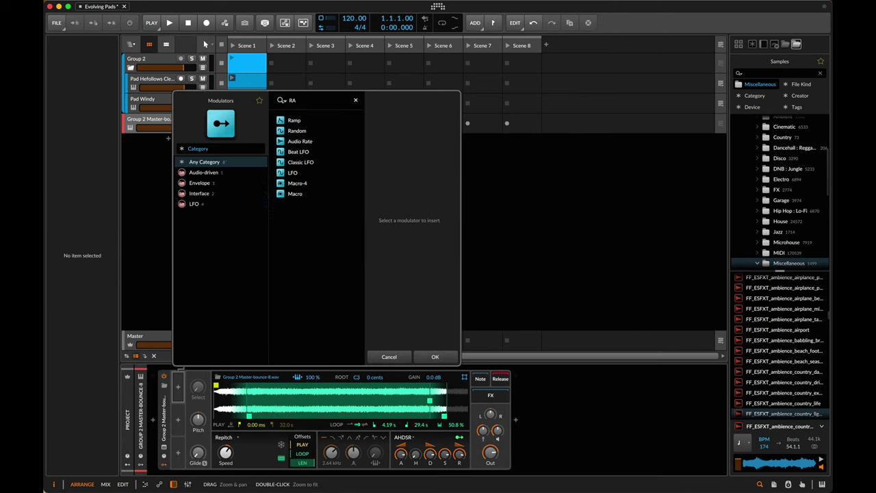
key(Return)
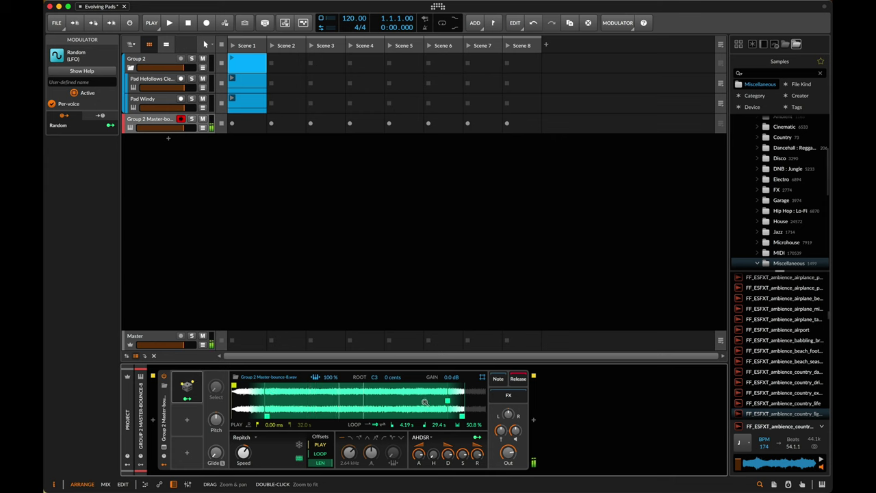
click(195, 381)
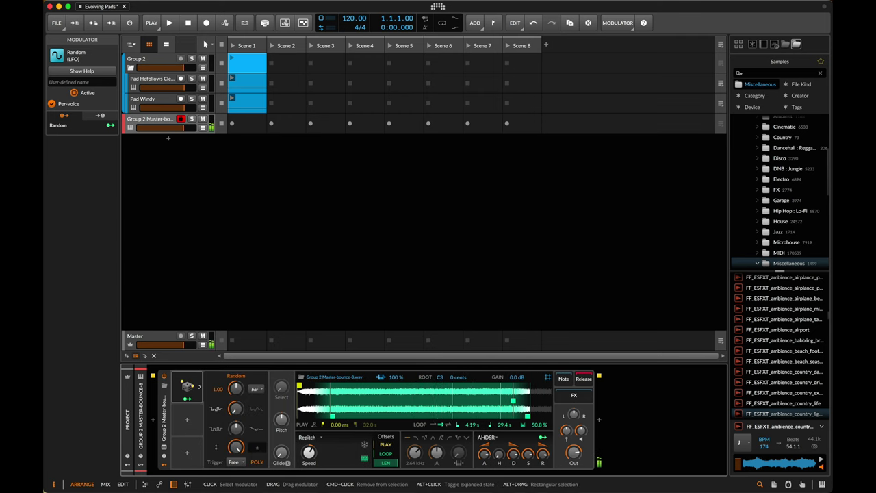
Step: Set the Random modulator to Note trigger with the arc-shaped rate unit and map it to the Sampler's playhead offset by 0.605
click(235, 462)
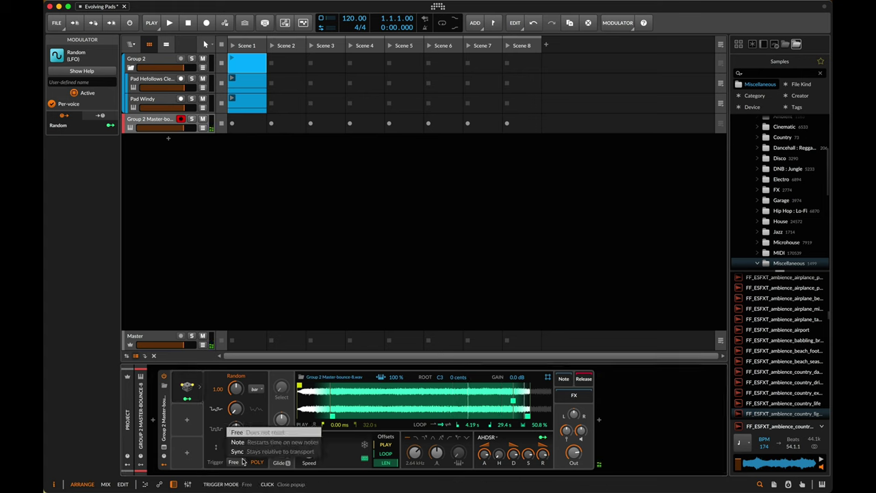
click(262, 442)
click(256, 389)
click(275, 215)
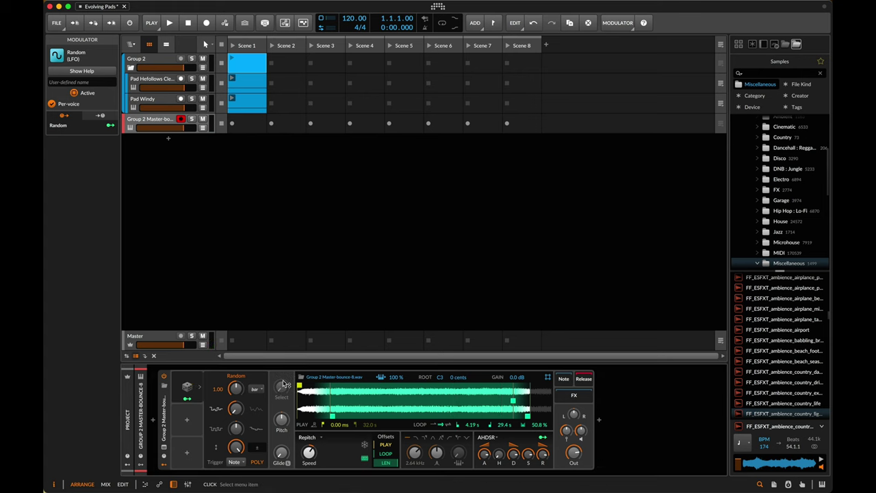
click(187, 398)
drag(385, 444, 386, 404)
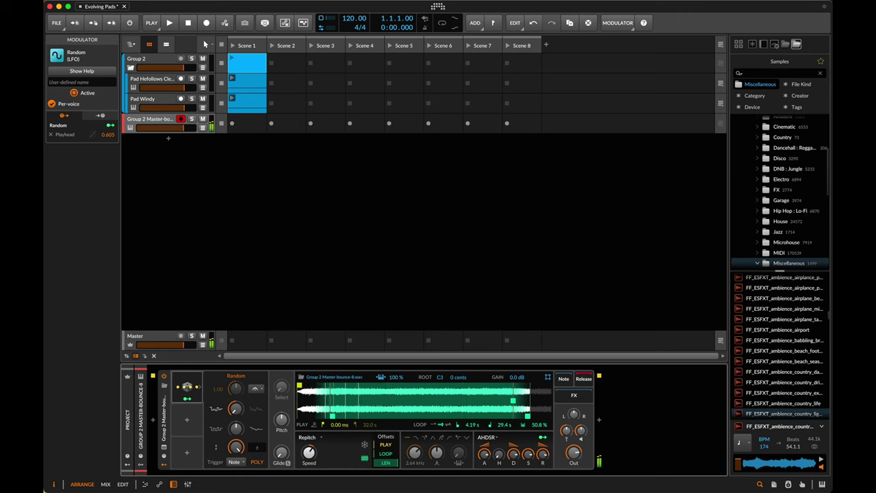
Step: Duplicate the Random modulator twice, mapping one copy to the envelope attack by +3.98 and the other to the decay by +3.02
drag(196, 384, 187, 418)
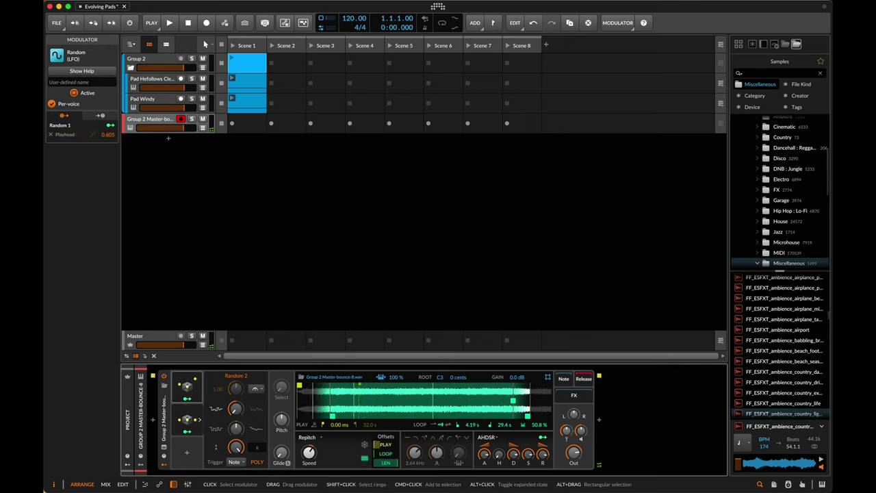
drag(188, 419, 187, 454)
click(187, 465)
drag(594, 455, 593, 436)
Step: Create two more copies of the Random modulator, mapping them to the envelope sustain by -0.16 and the release by +2.82
click(200, 420)
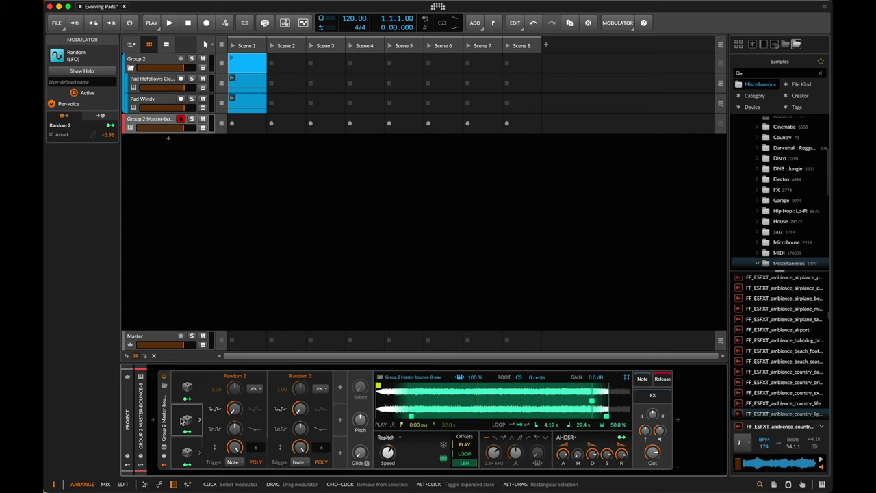
click(188, 457)
drag(188, 458, 296, 390)
click(298, 387)
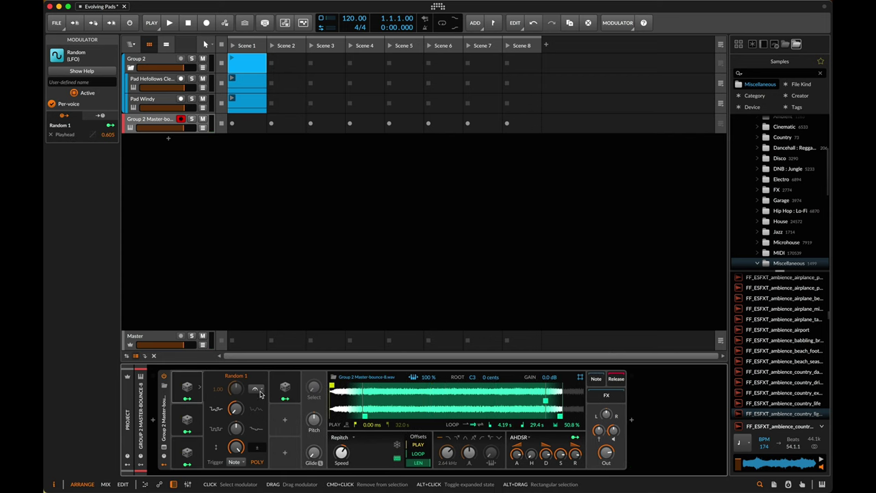
click(179, 389)
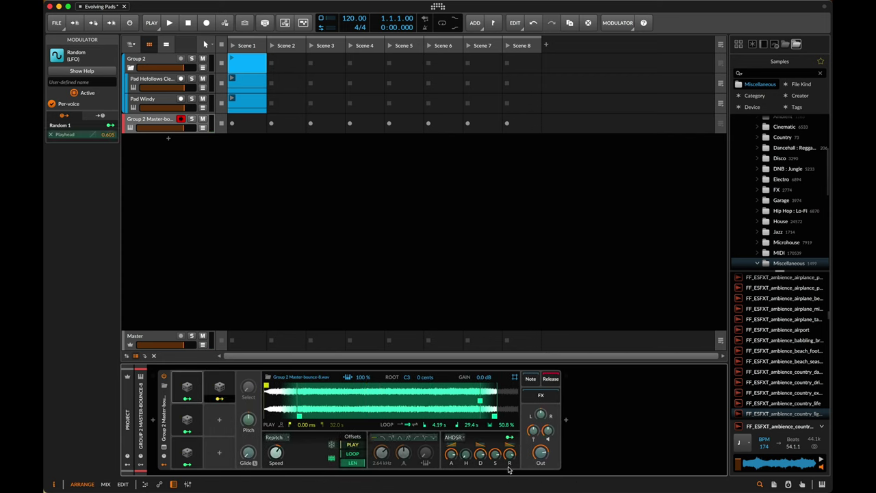
click(219, 386)
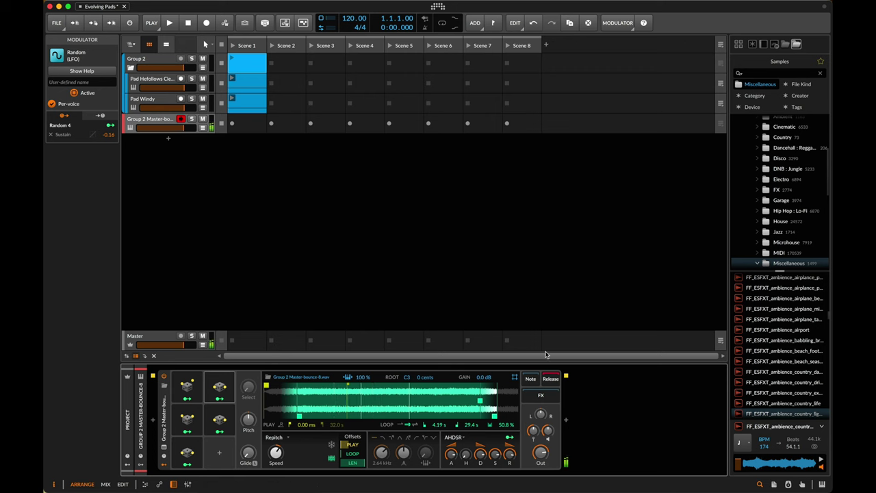
Step: Insert an EQ-2 device after the Sampler in the device chain
click(566, 420)
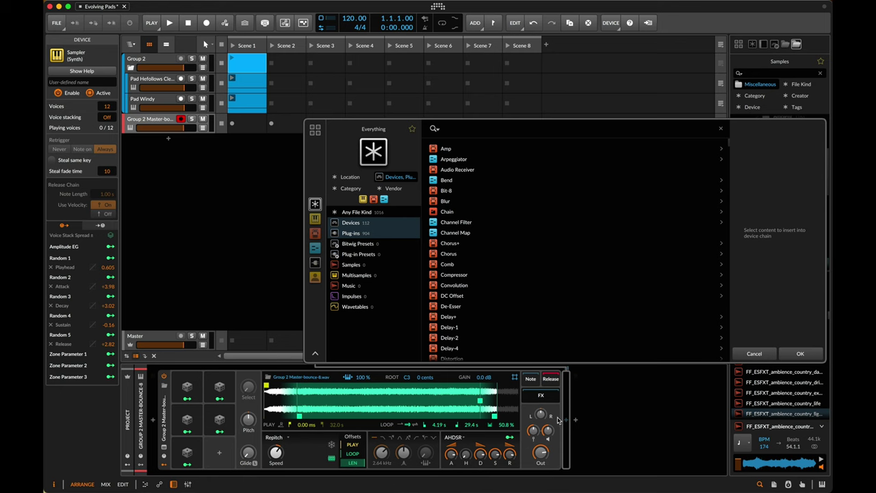
text(eq)
key(Down)
key(Down)
key(Return)
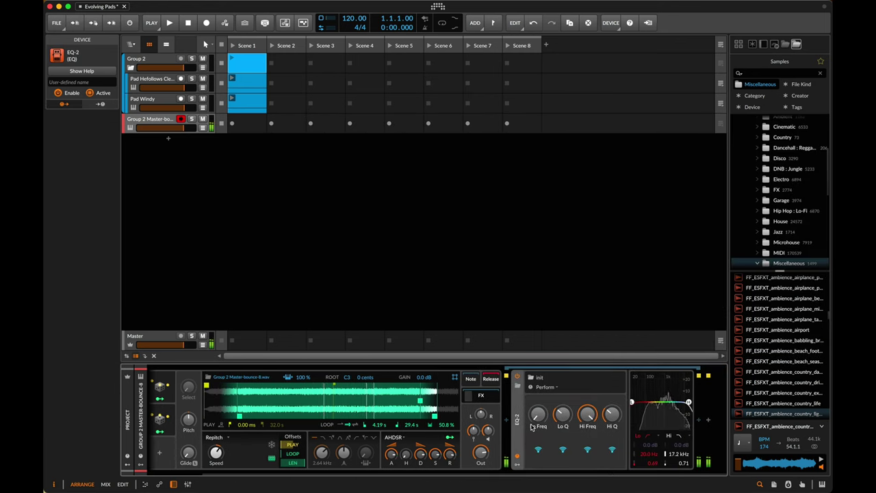
Step: Set the EQ-2 low band to 38.6 Hz with a Q of 0.10 and the high band to 11.9 kHz with a Q of 0.37
drag(562, 414, 562, 425)
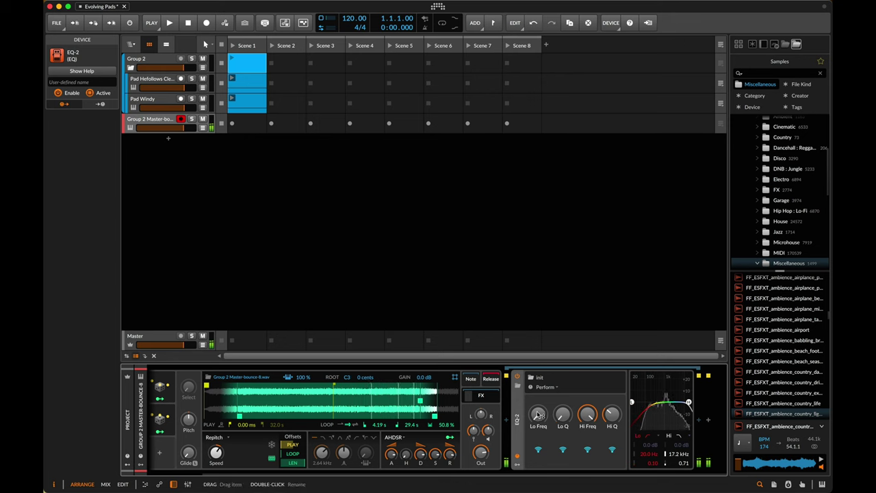
drag(539, 414, 538, 406)
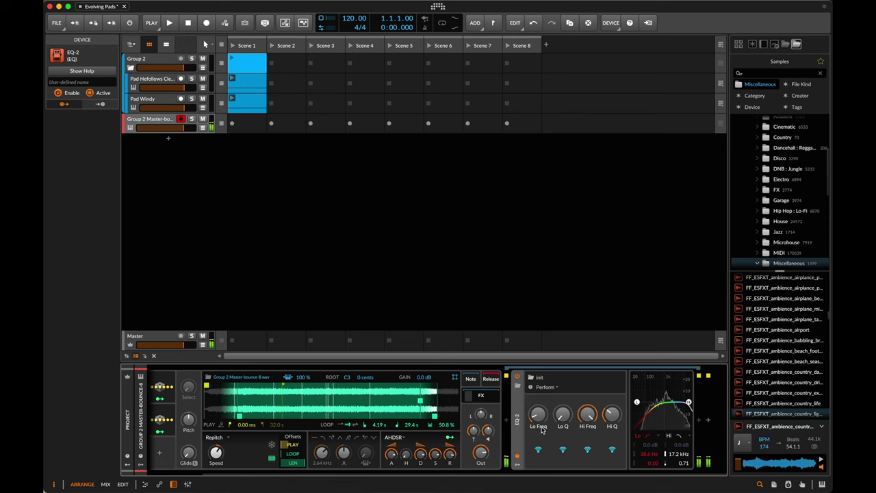
drag(688, 403, 685, 402)
drag(612, 413, 588, 414)
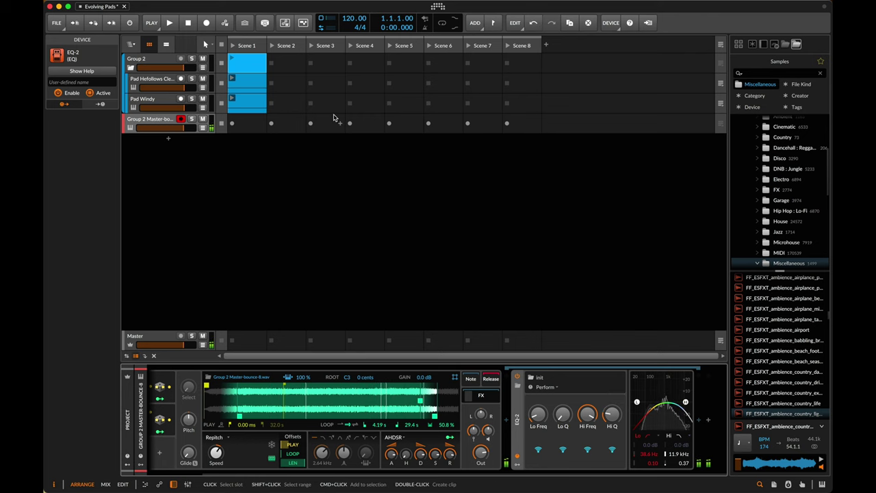
Step: Deactivate the Group 2 track with its two pad layers
click(145, 122)
click(147, 60)
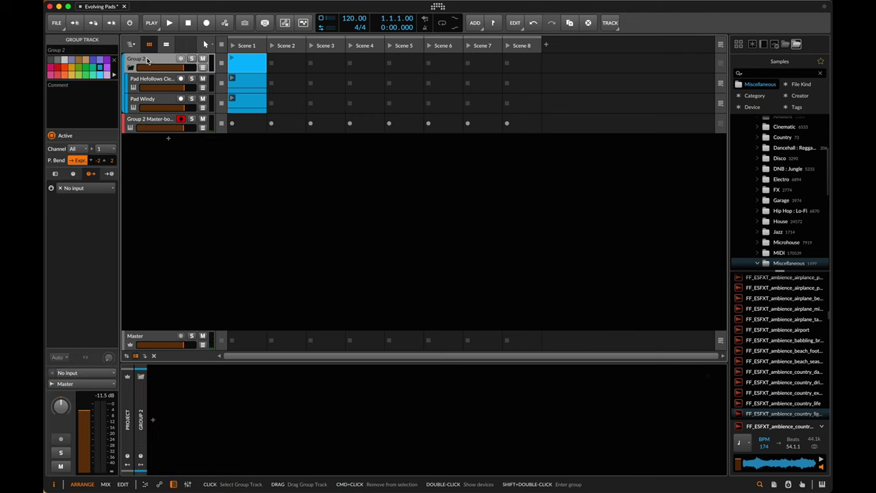
key(Delete)
Step: Rename the bounced Sampler track as PAD
click(153, 60)
key(super+r)
text(PAD)
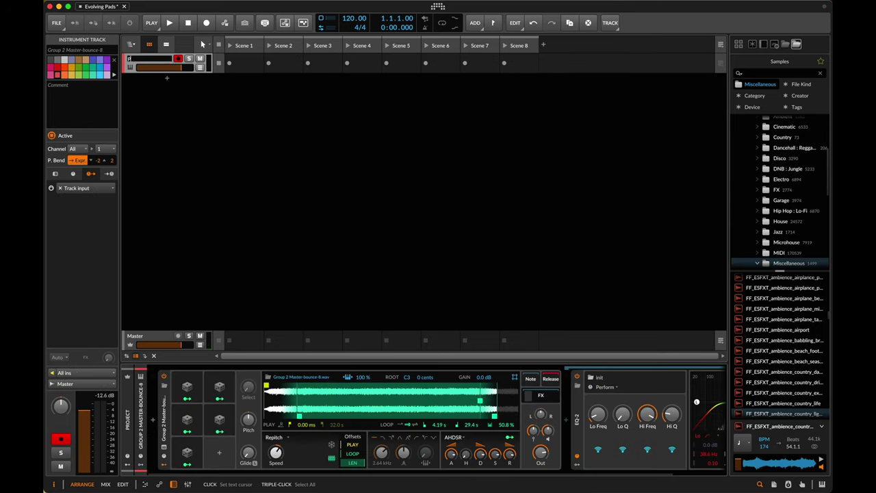
key(Return)
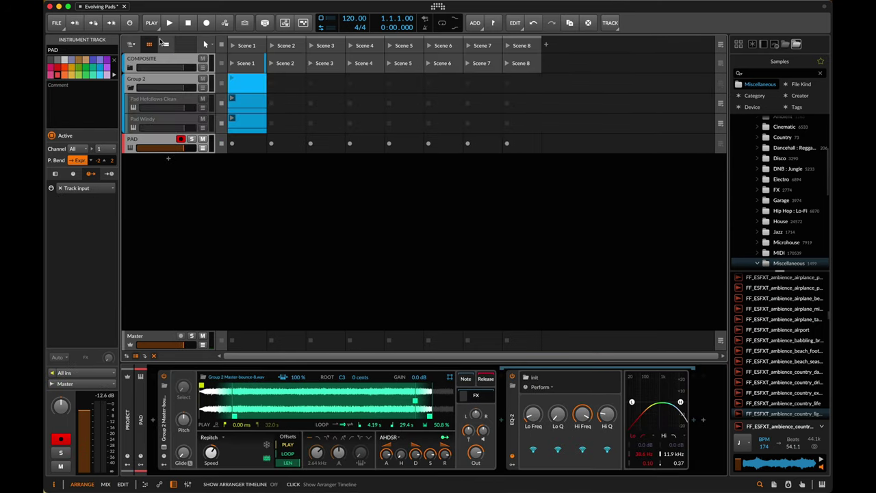
Step: Activate the COMPOSITE group track, unfold its child tracks and select track 1
click(157, 61)
key(alt+a)
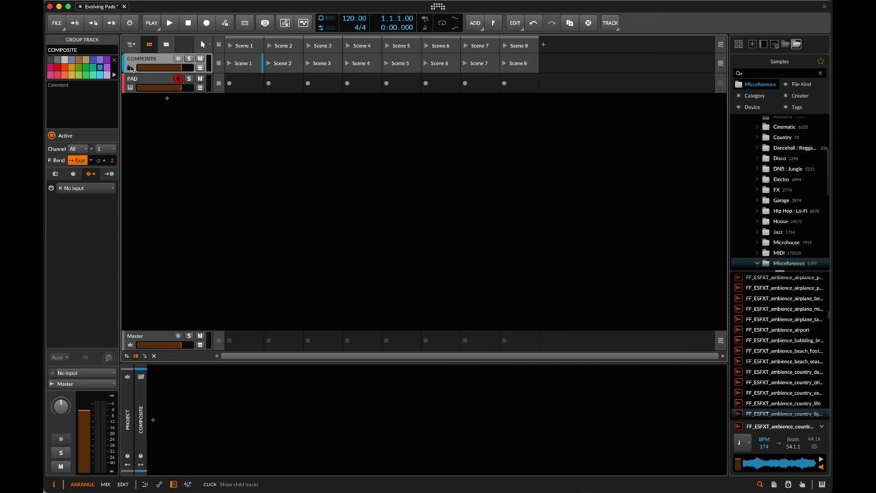
click(131, 69)
click(149, 84)
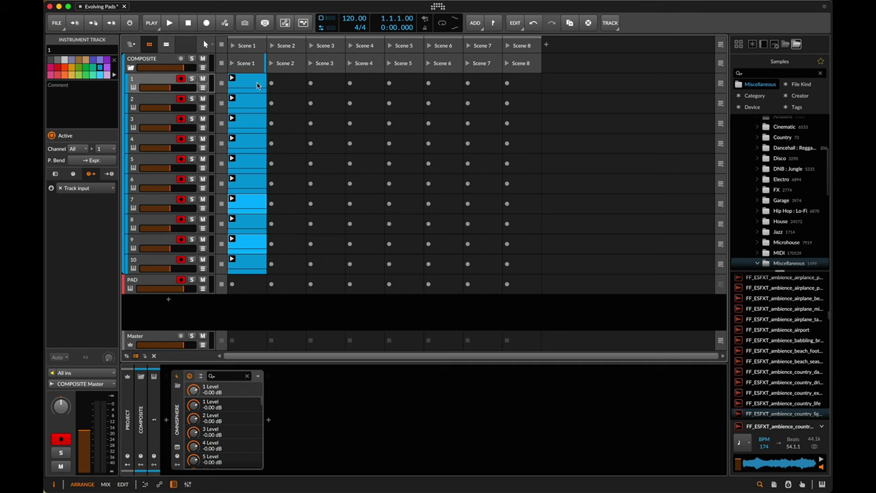
click(257, 85)
click(142, 83)
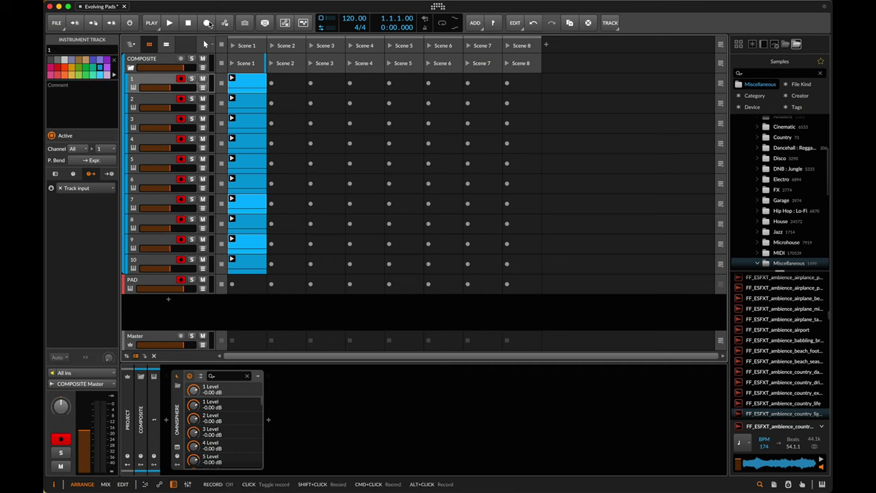
Step: Play the project and solo the COMPOSITE child tracks one after another, followed by the whole group, to compare their sounds
key(space)
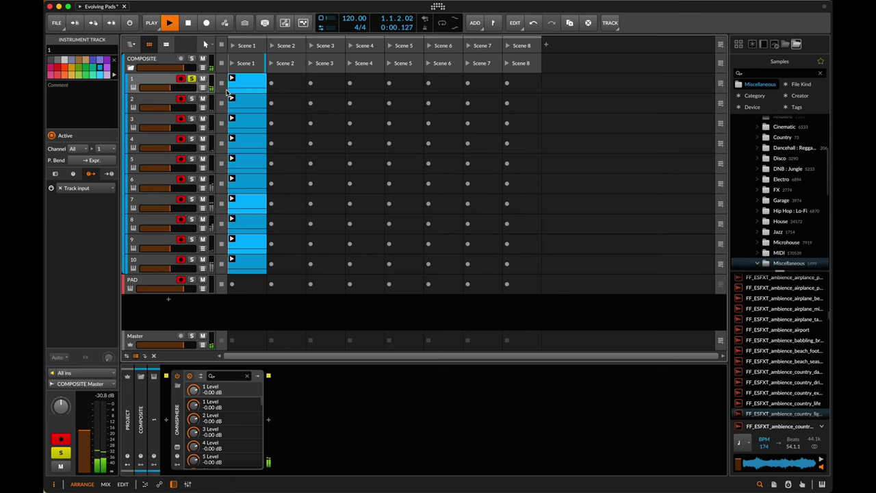
click(192, 99)
click(191, 119)
click(193, 139)
click(193, 159)
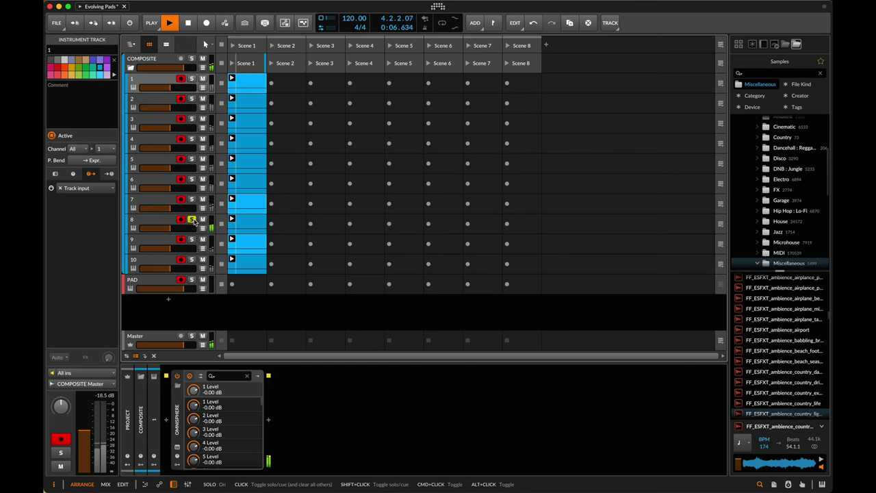
click(192, 240)
click(192, 260)
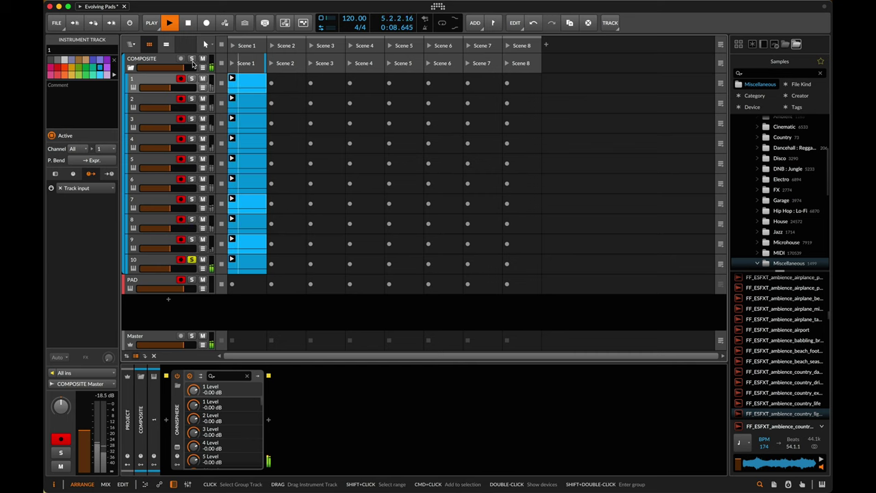
click(191, 59)
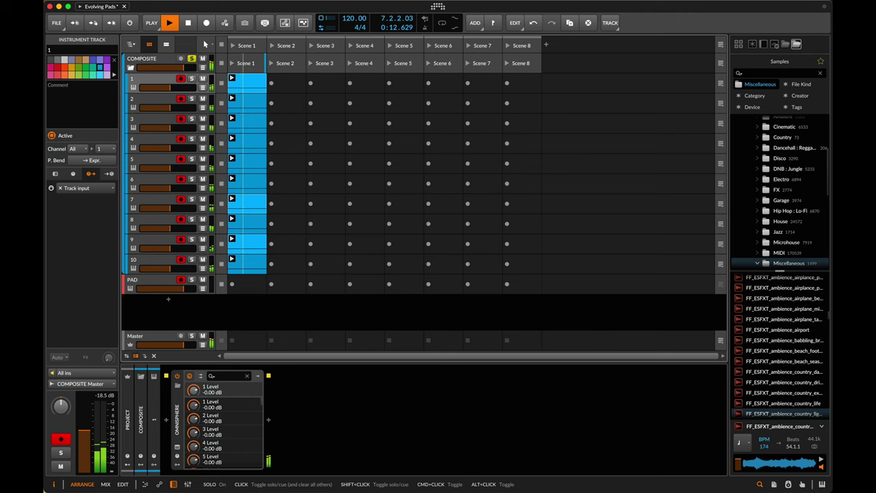
click(147, 285)
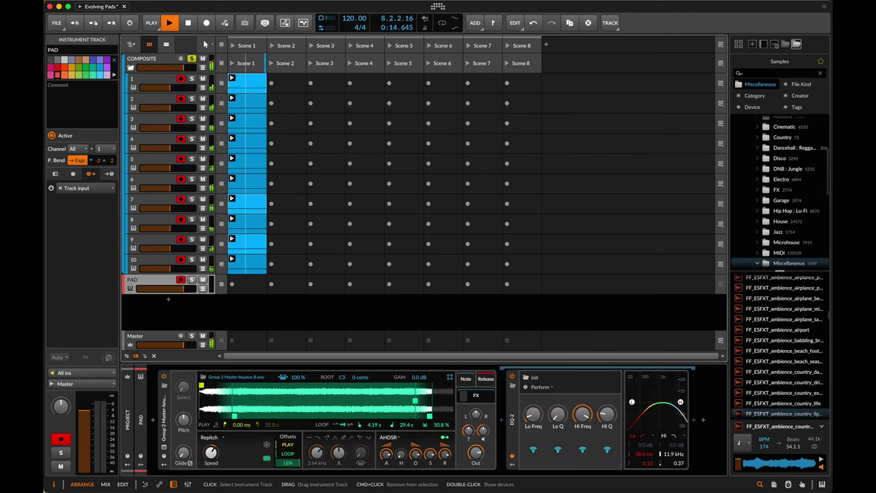
Step: Solo tracks 1 and 2 of the COMPOSITE group together and play them
click(158, 101)
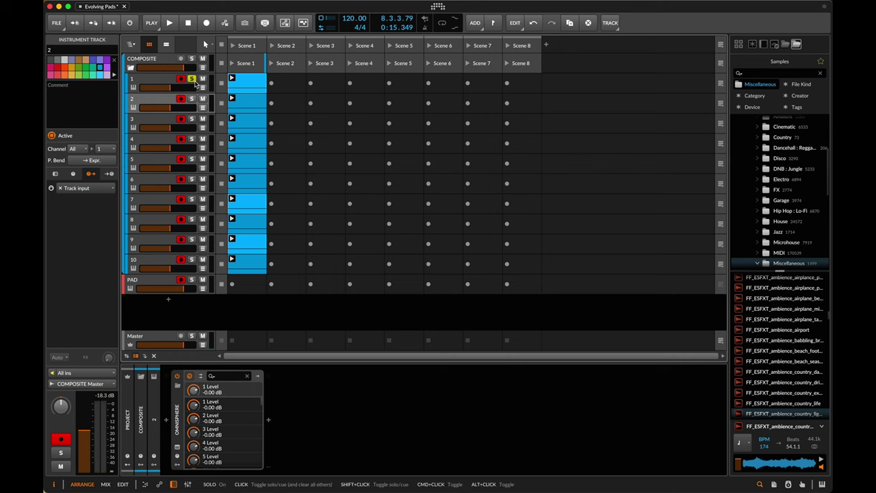
click(192, 99)
key(space)
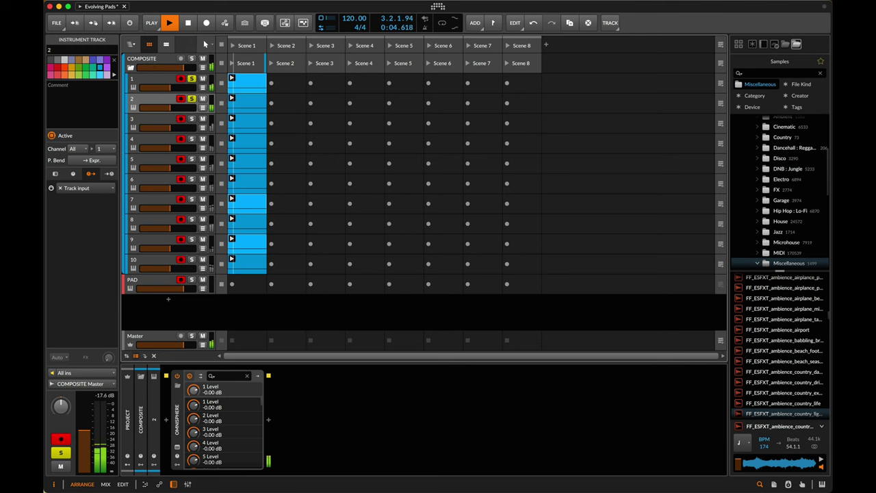
Step: Switch the COMPOSITE group's launcher row from scenes to its own clip slots
click(130, 68)
click(130, 68)
click(248, 65)
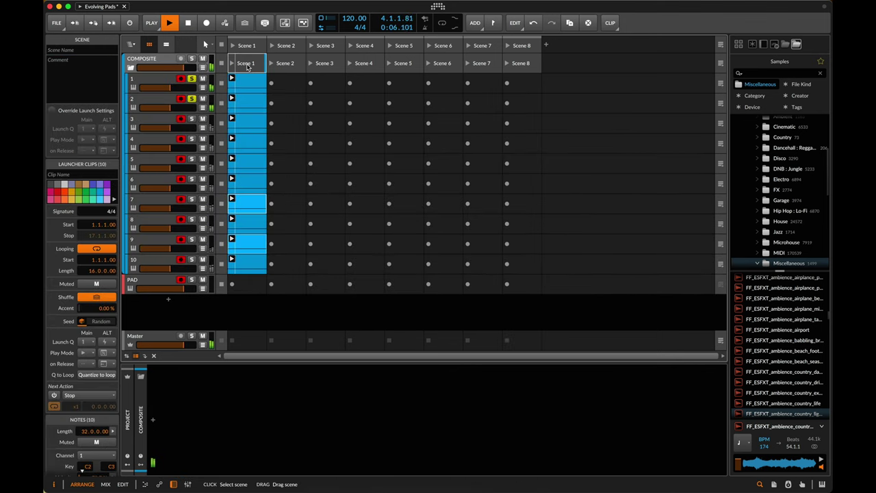
right_click(165, 66)
click(205, 120)
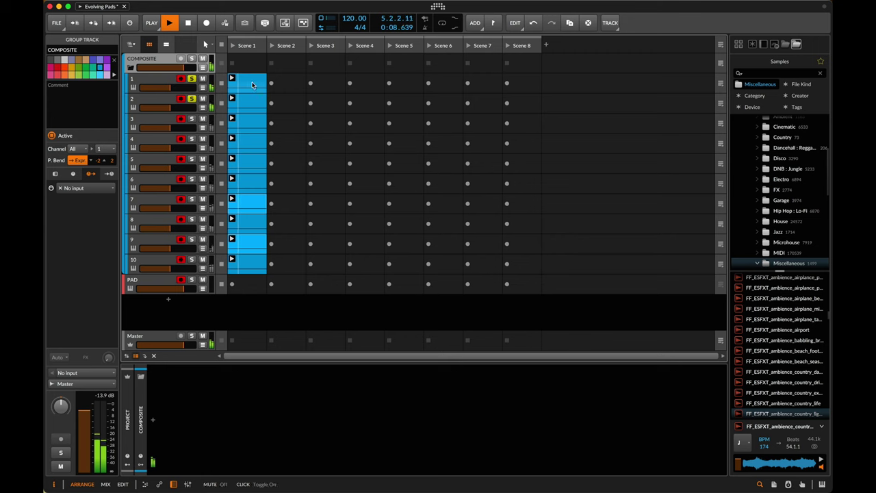
Step: Add a non-looping launcher clip that stops at 17.1.1.00 to the COMPOSITE group's Scene 1 slot and stop playback
click(252, 84)
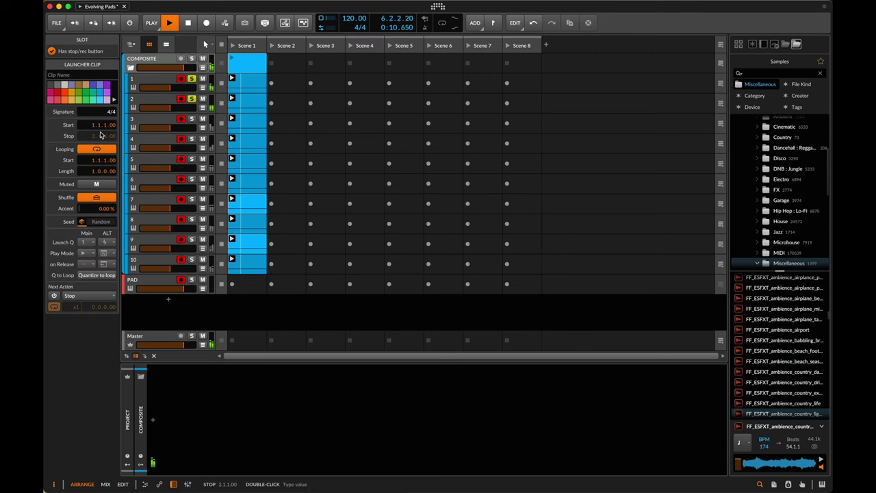
click(97, 149)
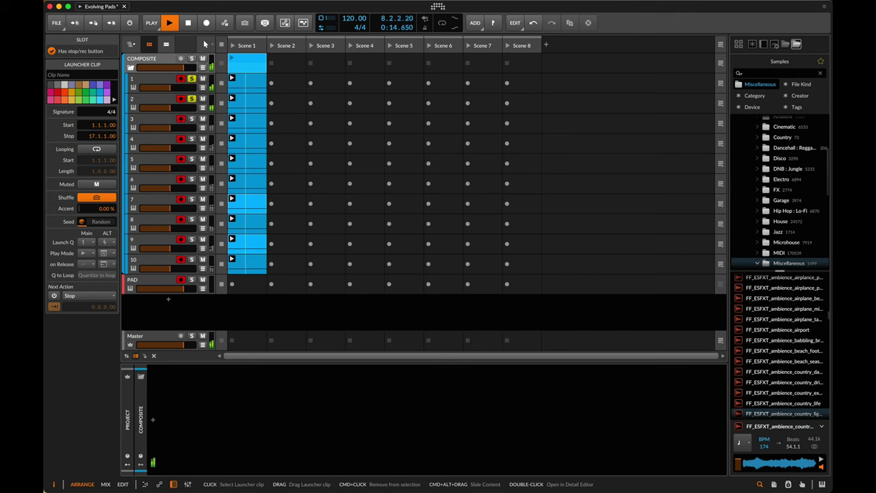
click(139, 286)
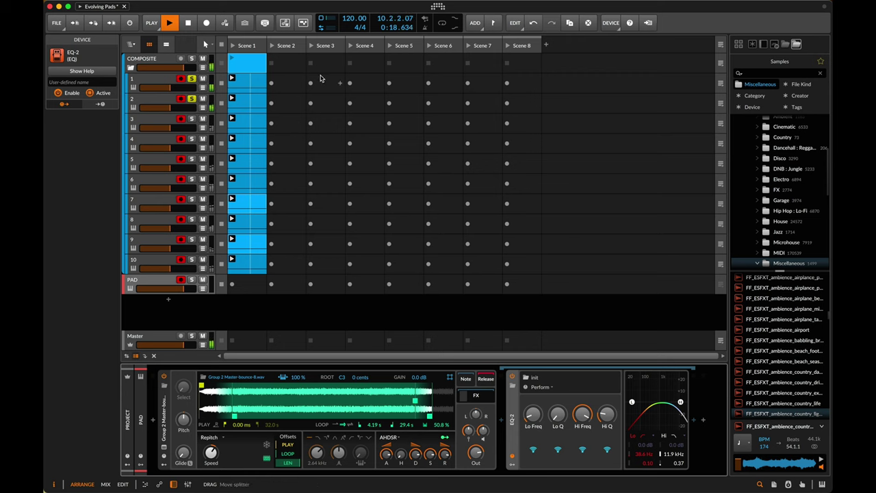
double_click(249, 65)
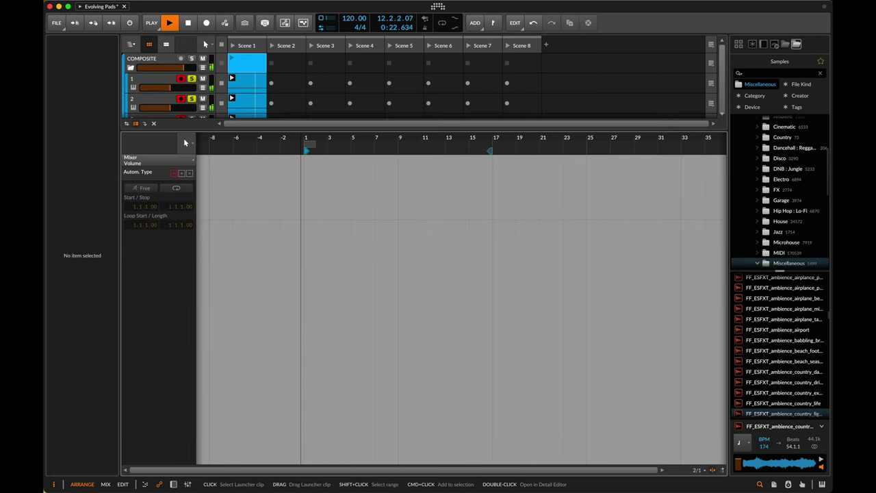
key(space)
key(d)
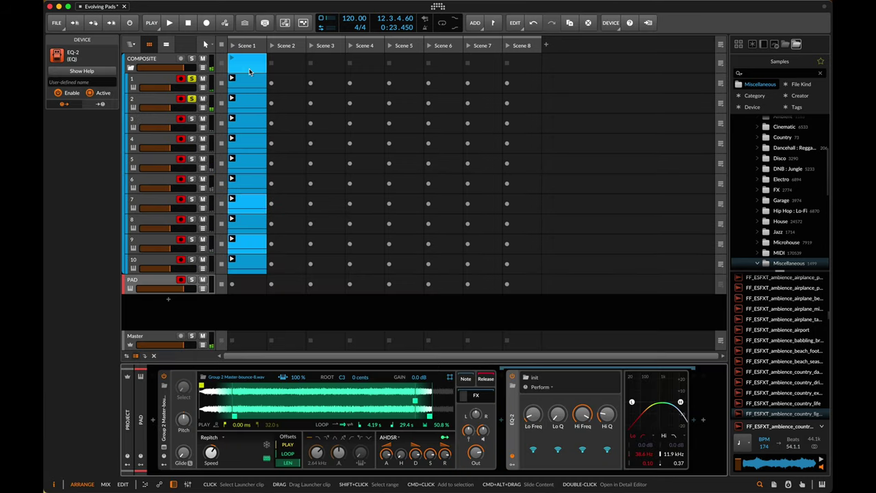
Step: Wrap the PAD track's Sampler in an Instrument Layer and rename its layer 1
click(134, 281)
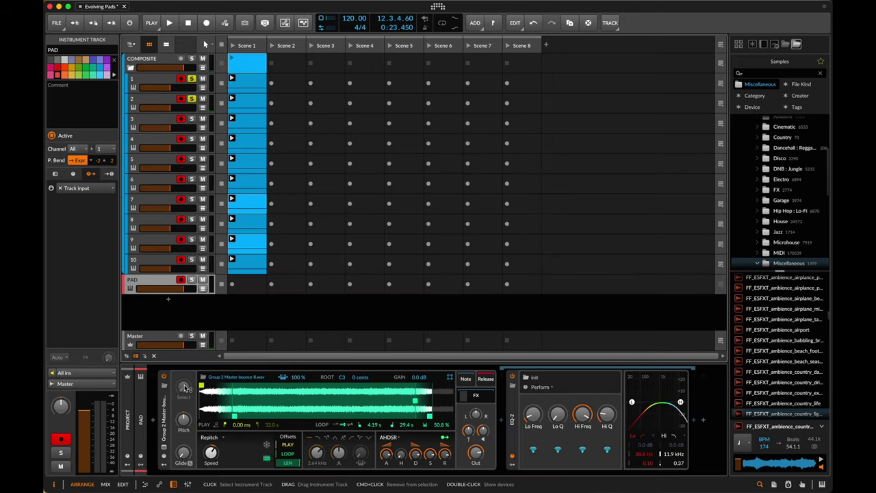
click(165, 409)
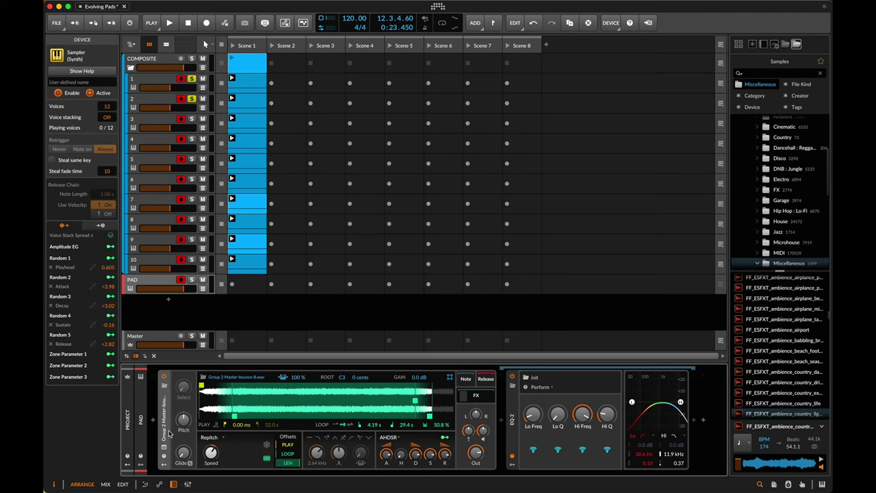
key(super+g)
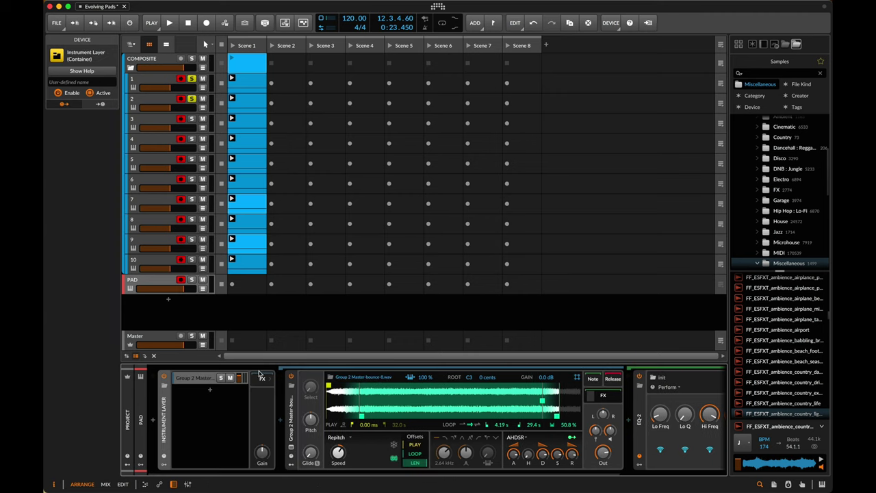
click(198, 379)
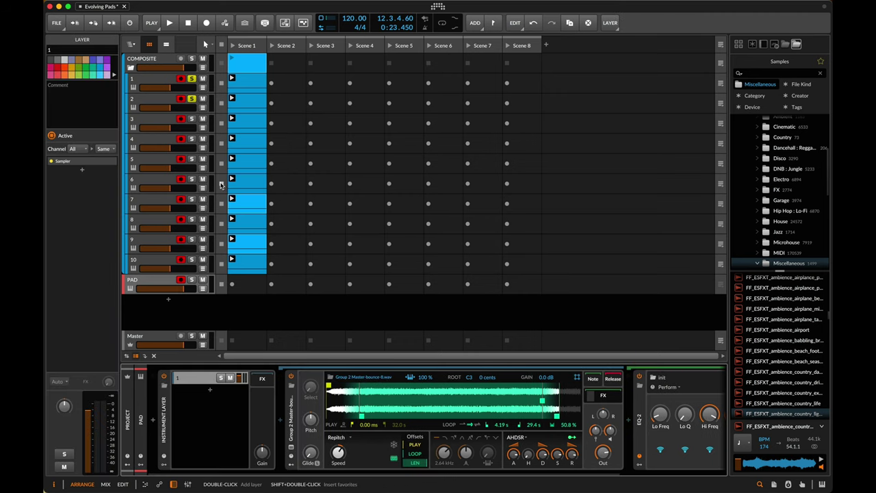
Step: Bounce the COMPOSITE group clip into the Instrument Layer as a new Sampler layer named 2
click(246, 67)
drag(247, 66, 217, 399)
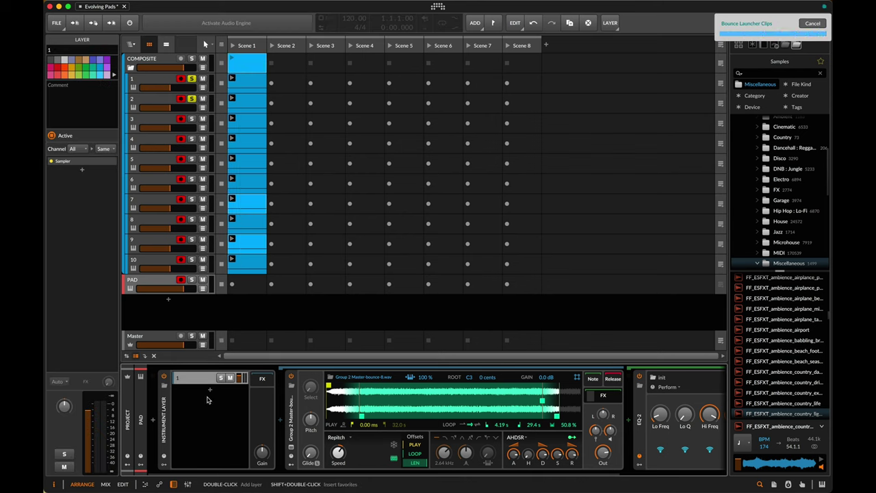
double_click(204, 391)
text(2)
key(Return)
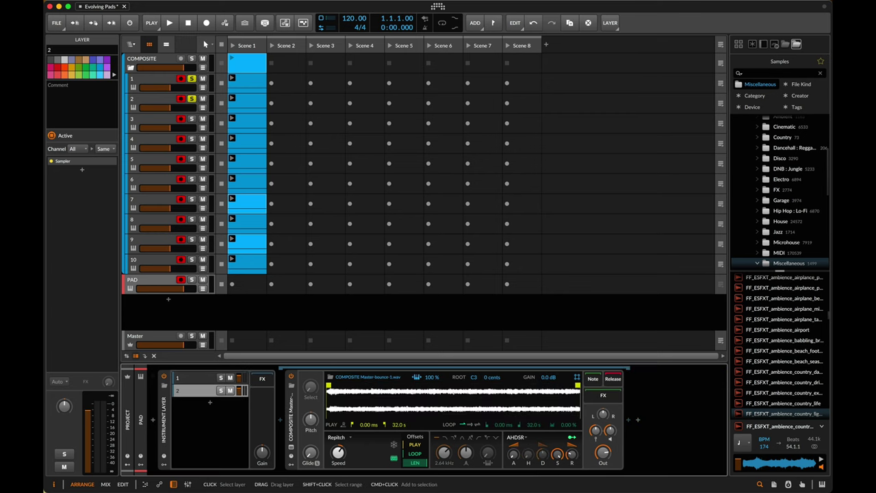
Step: Set the sample gain of layer 1 to -5.0 dB and return to layer 2
click(193, 381)
drag(545, 377, 547, 378)
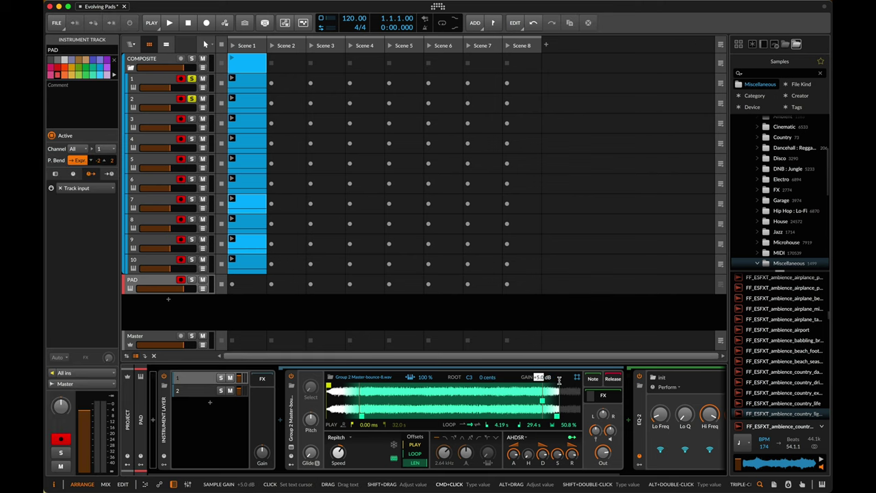
click(194, 391)
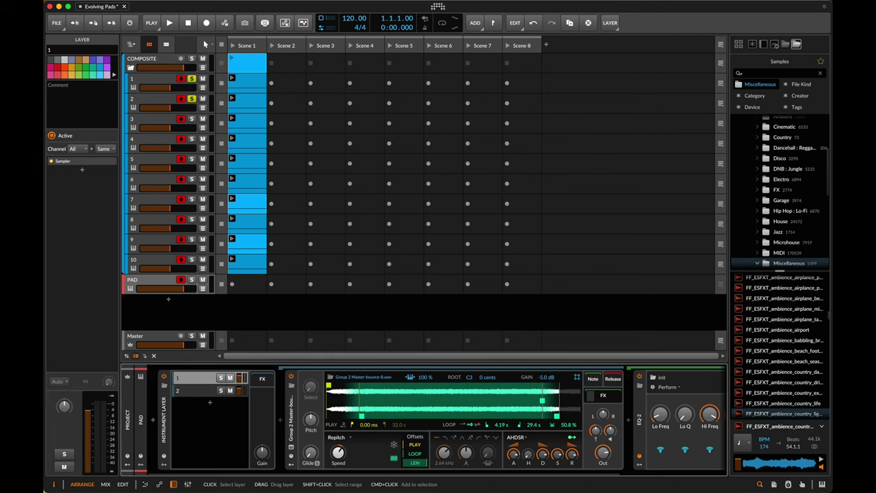
Step: Solo tracks 3 and 4, audition them briefly, and bounce the COMPOSITE group clip into the Instrument Layer as layer 3
click(193, 119)
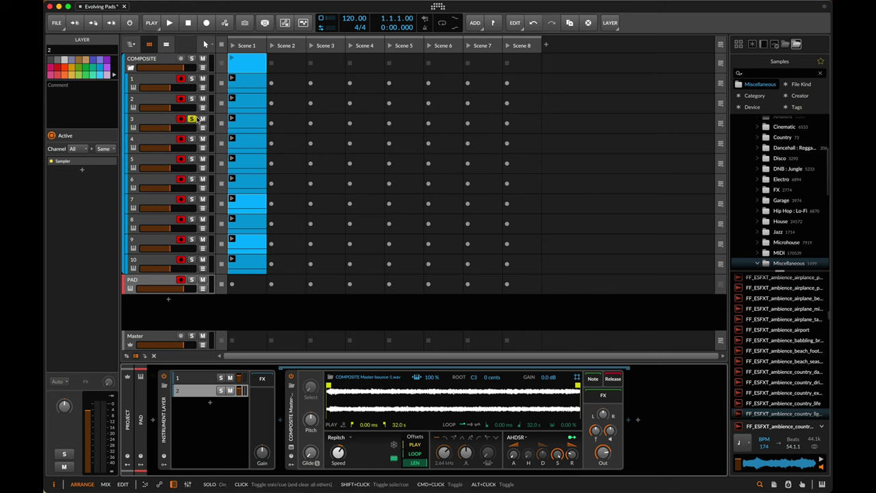
shift+click(193, 139)
key(space)
key(space)
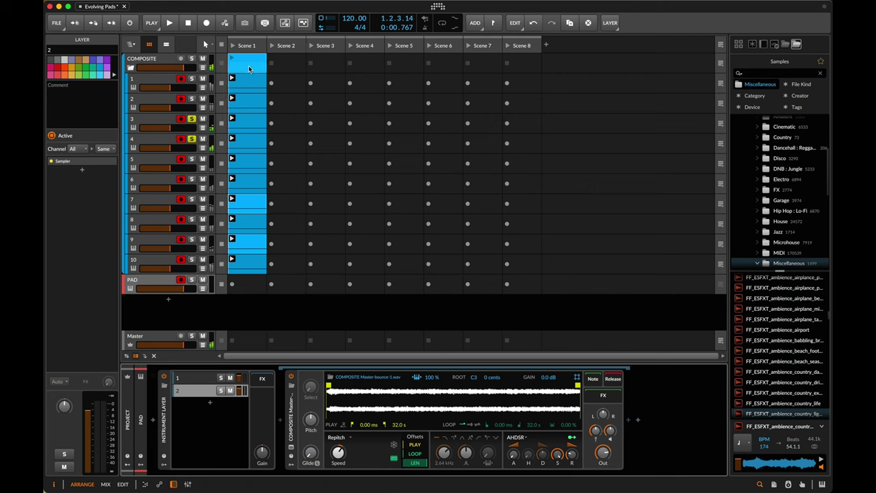
drag(248, 63, 210, 428)
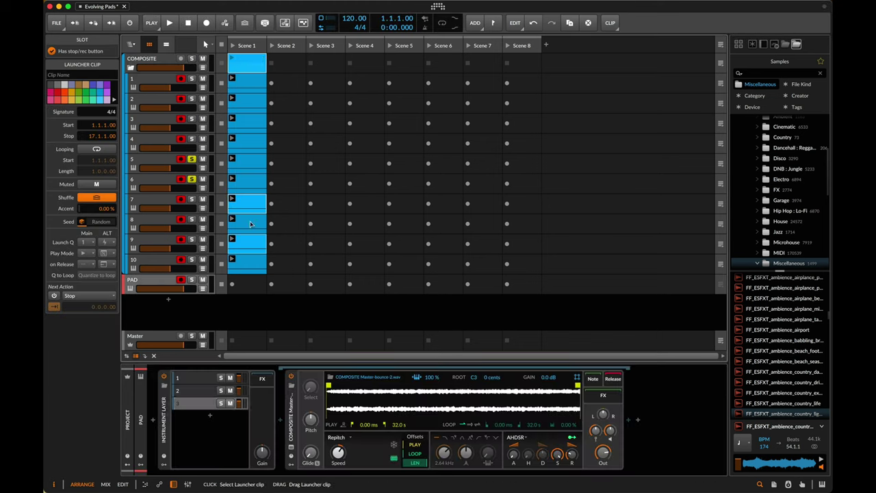
Step: Bounce the soloed track pairs 5–6, 7–8 and 9–10 into new Instrument Layer layers named 4, 5 and 6
double_click(196, 417)
text(4)
key(Return)
click(192, 199)
shift+click(193, 219)
click(193, 240)
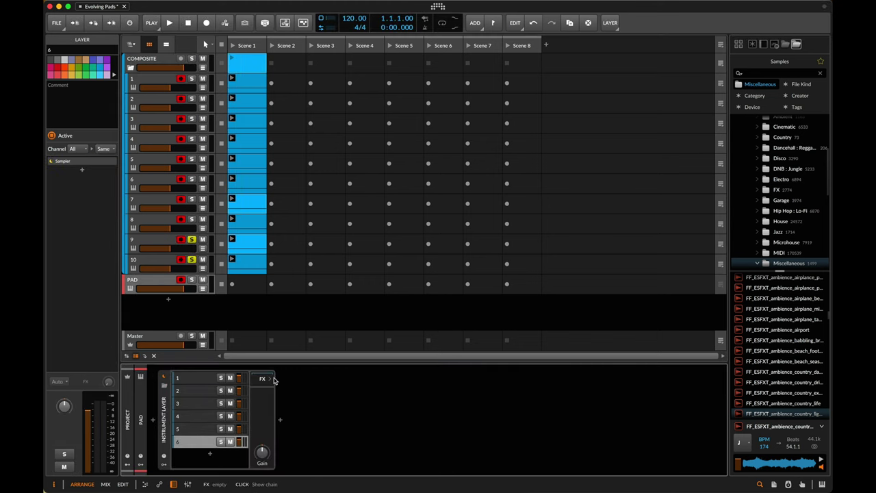
Step: Delete the COMPOSITE group track and select the PAD track to play its layers
click(156, 57)
key(Delete)
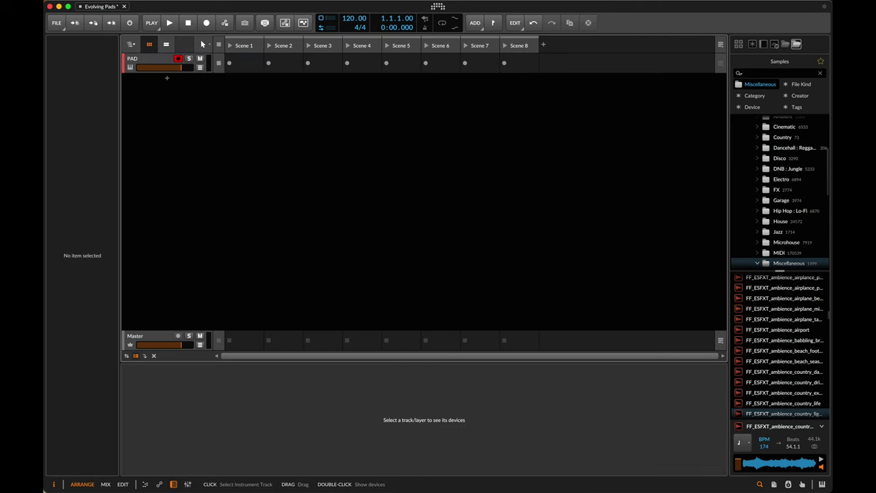
click(156, 61)
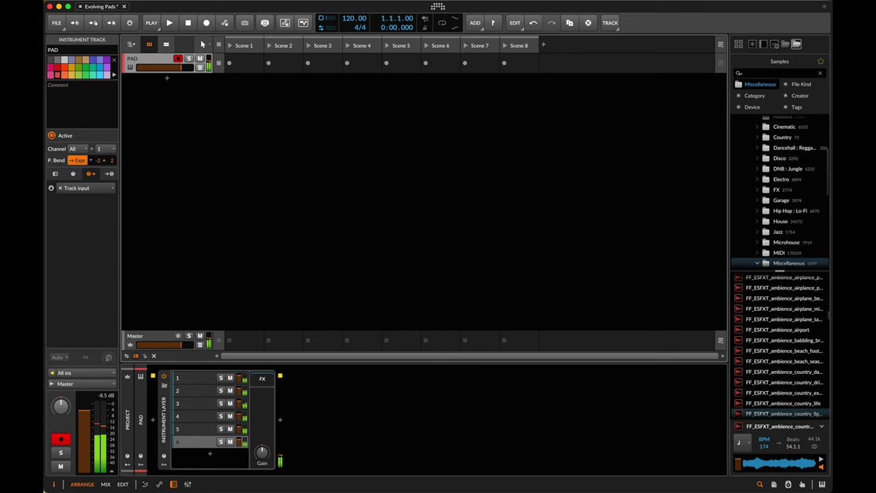
Step: Switch to the mixer layout, unfold the PAD track's layer channels and show the device chain below
click(105, 484)
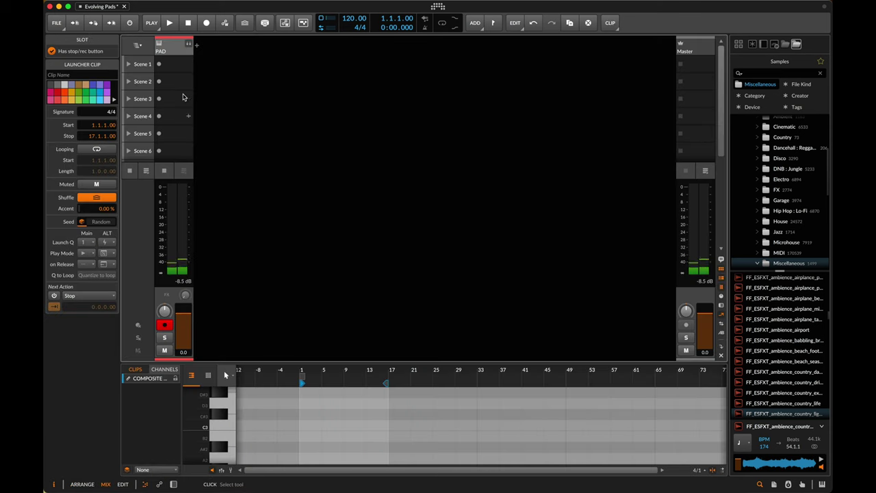
key(alt+1)
key(alt+2)
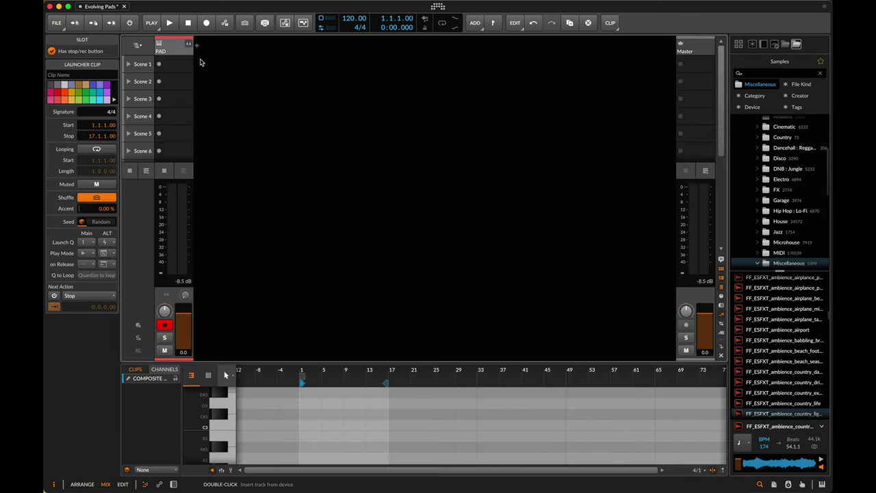
click(189, 44)
key(d)
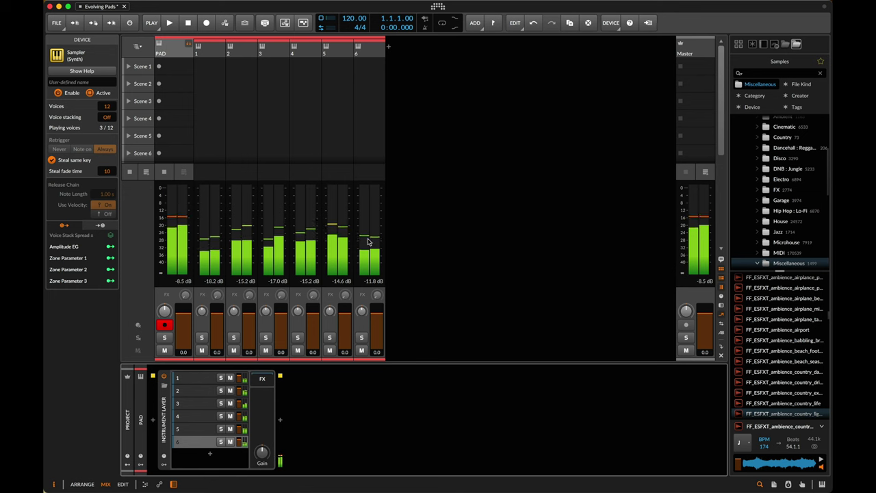
Step: Set the Sampler gain of layer 5 to -1.2 dB and of layer 1 to -0.6 dB
click(348, 52)
drag(423, 377, 423, 382)
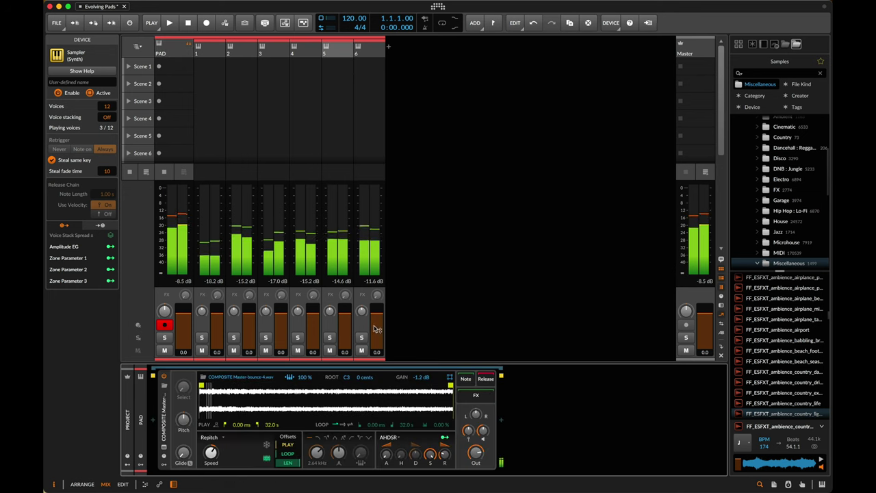
click(210, 49)
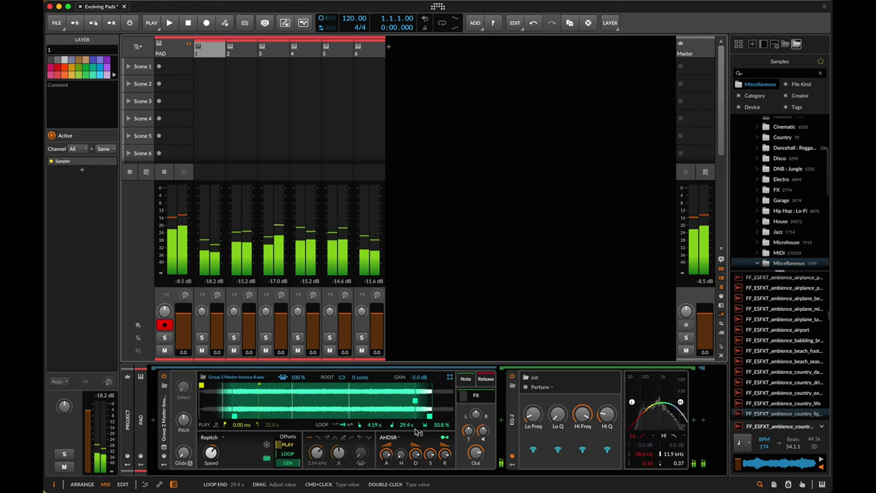
drag(417, 373, 417, 362)
double_click(418, 377)
text(a)
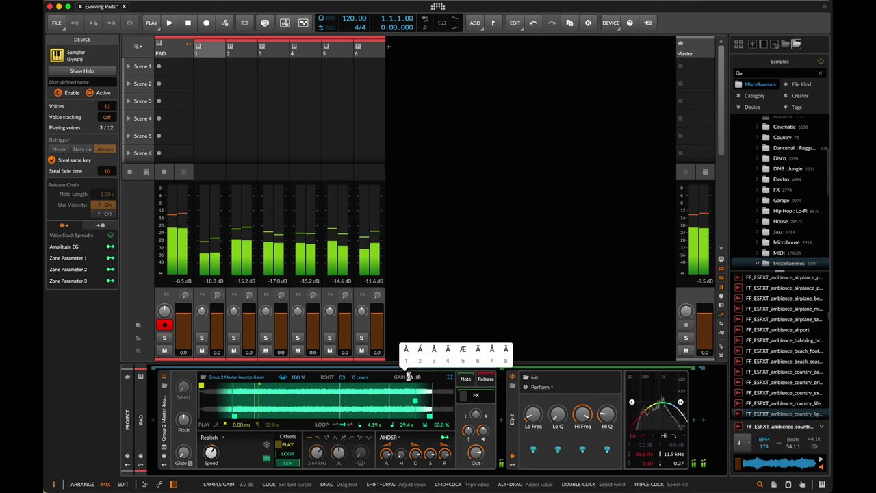
key(Escape)
key(Escape)
drag(417, 380, 417, 369)
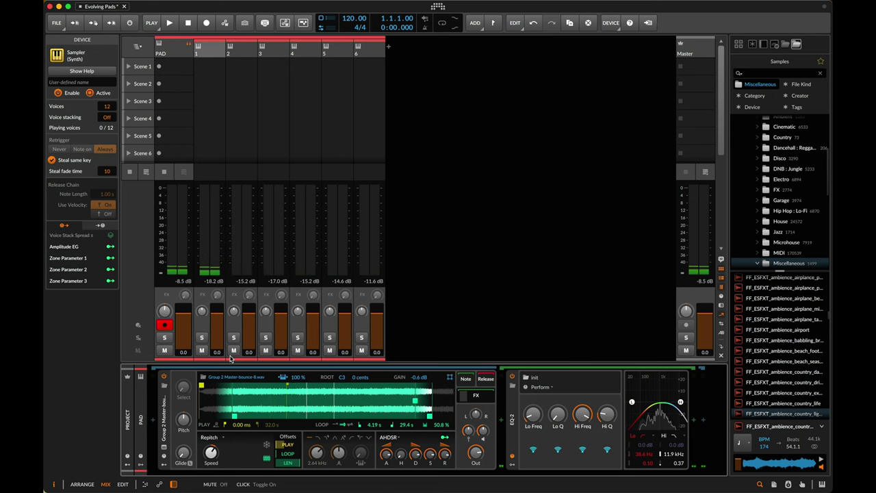
Step: Solo the PAD layers one after another while playing notes, ending with no layer soloed
click(202, 338)
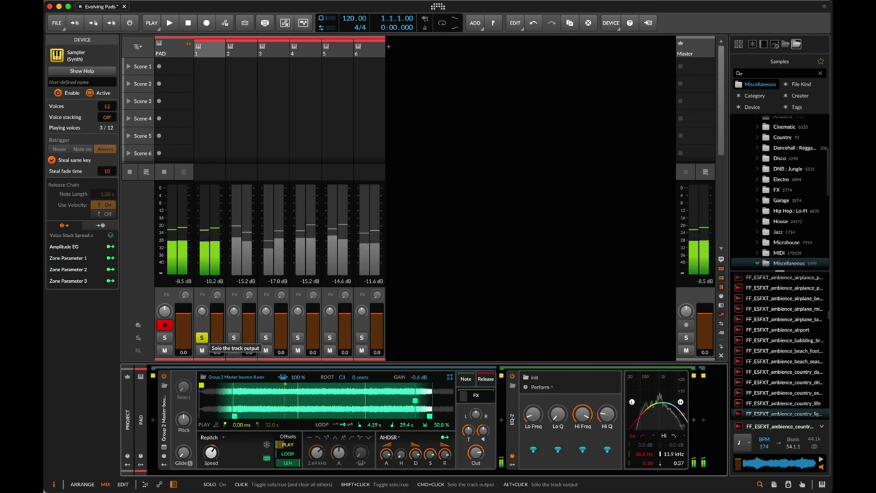
click(265, 338)
click(329, 337)
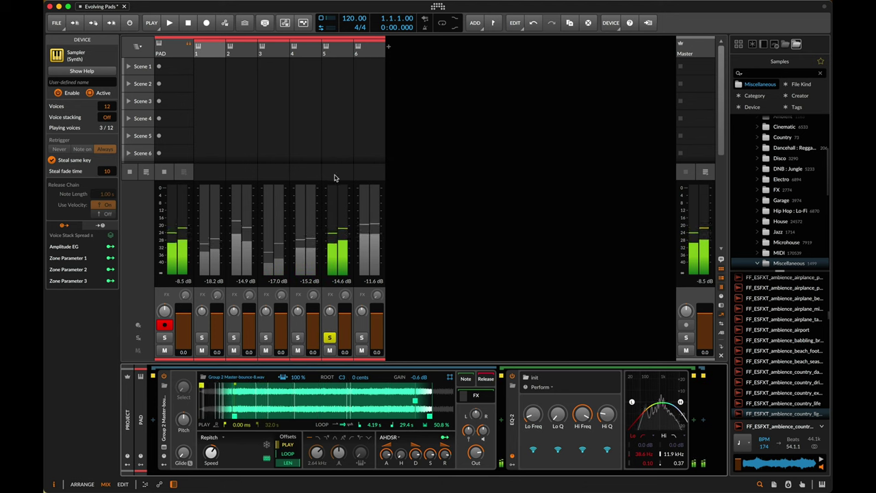
click(363, 338)
click(362, 338)
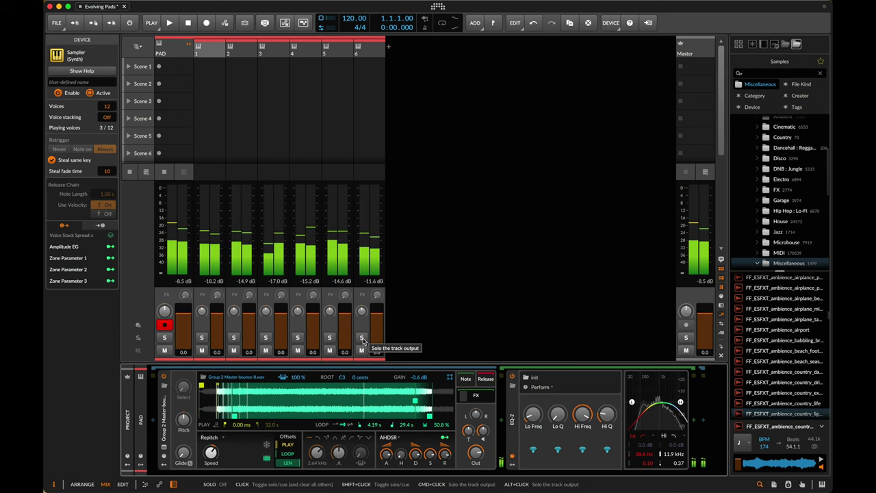
Step: Step through the PAD layer channels to examine each one's Sampler, ending on layer 1
click(333, 90)
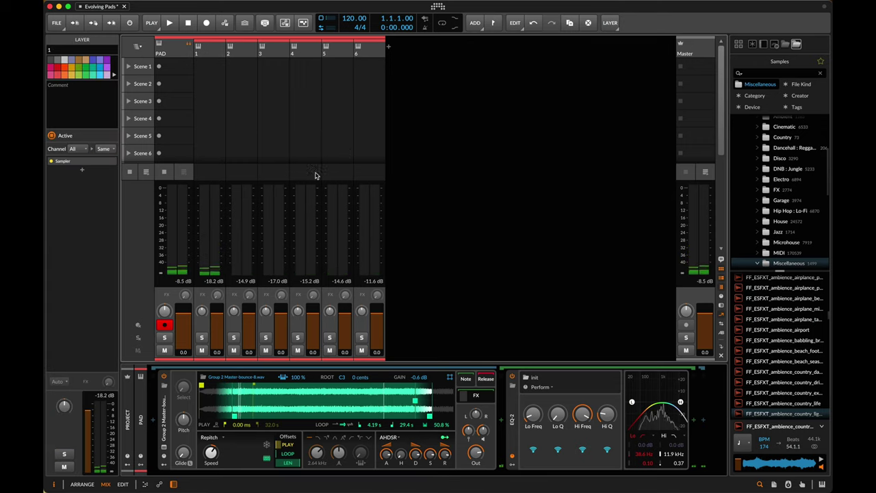
click(330, 52)
key(Right)
key(Left)
key(Left)
key(Left)
key(Left)
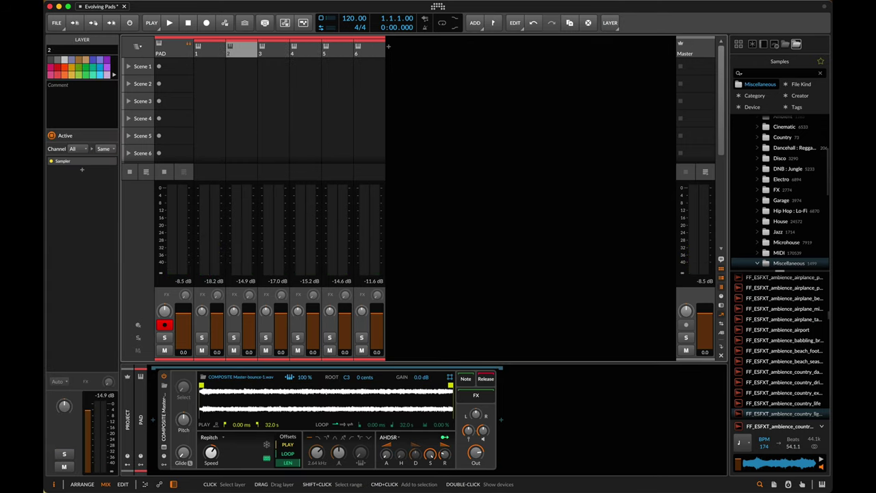
key(Left)
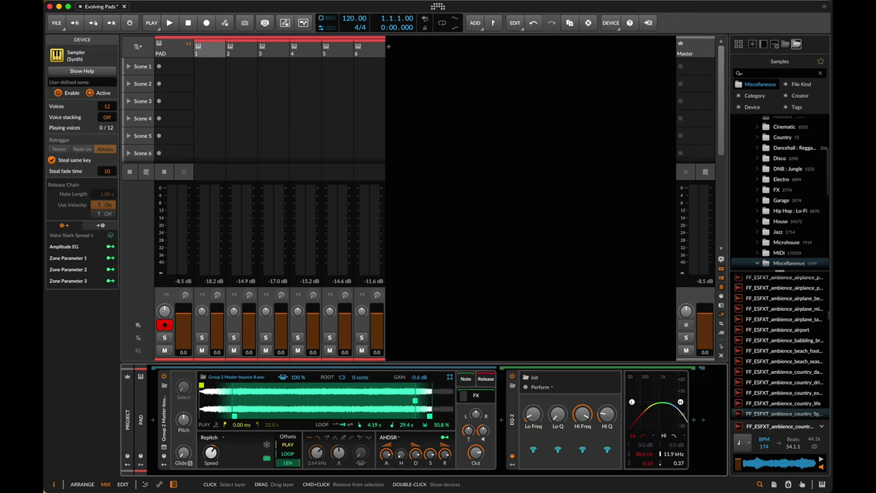
Step: Return to the arrange layout, show the PAD track's Instrument Layer and open layer 1
key(alt+1)
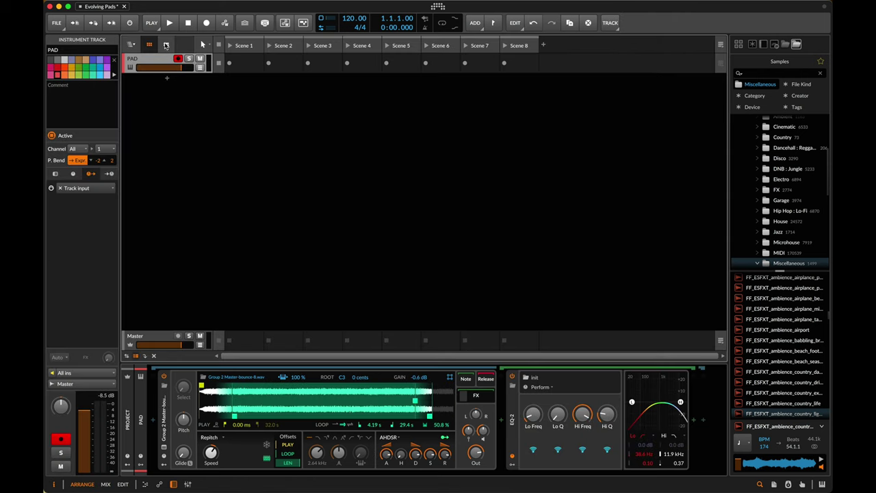
click(143, 61)
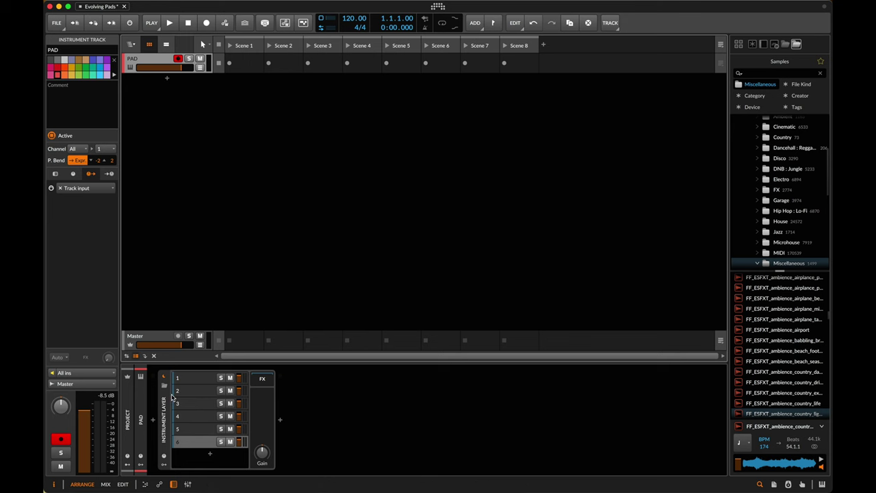
key(alt+2)
key(alt+1)
click(187, 382)
click(186, 383)
click(196, 377)
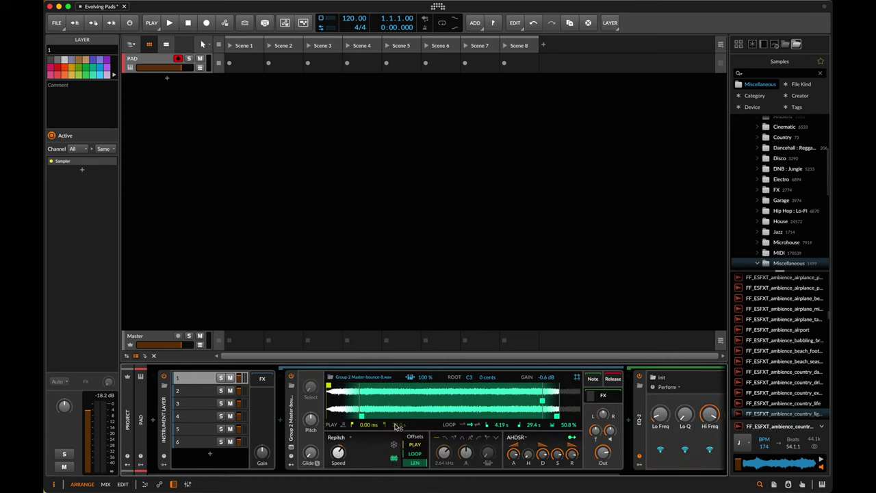
Step: Copy layer 1's Sampler attack time to all other layers and check it by stepping through the layers
right_click(516, 456)
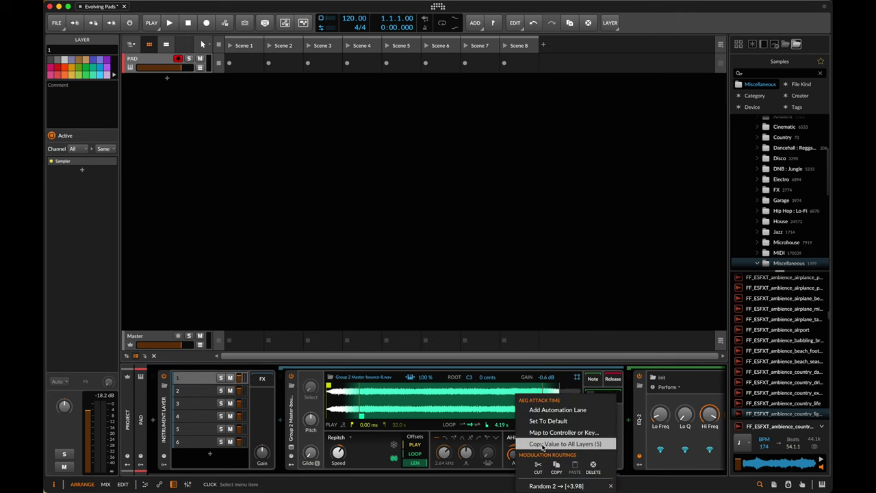
click(545, 445)
click(197, 391)
key(Down)
key(Down)
key(Down)
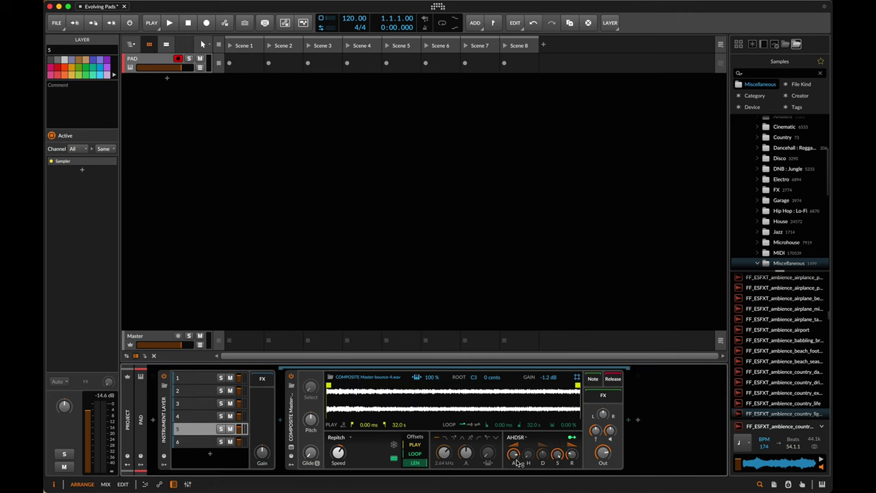
key(Up)
key(Up)
key(Up)
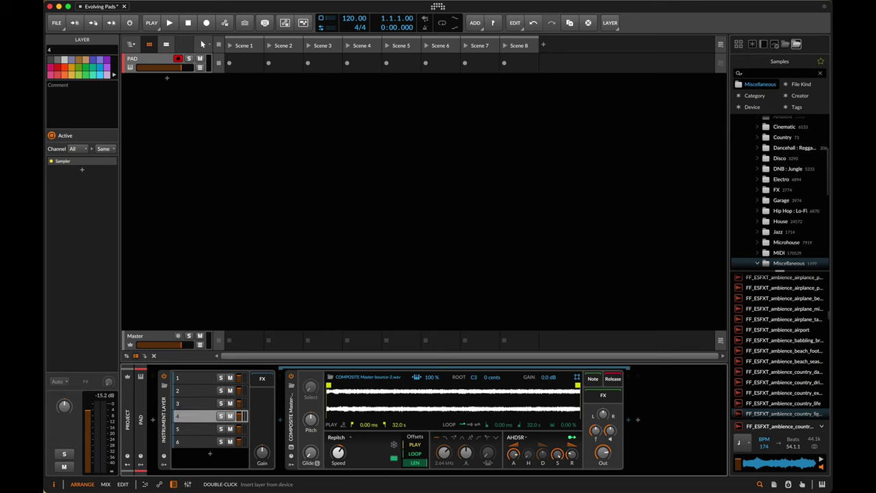
key(Up)
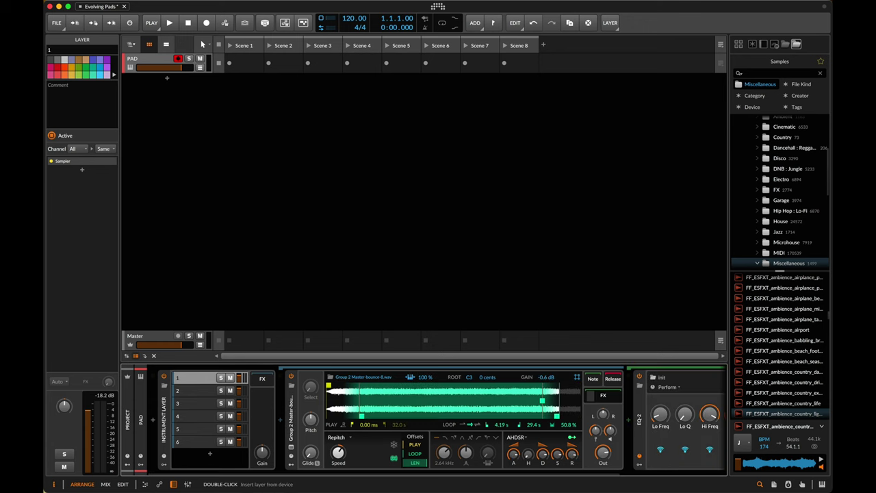
Step: Copy layer 1's envelope decay, sustain and release values to all layers and check the envelopes layer by layer
right_click(543, 453)
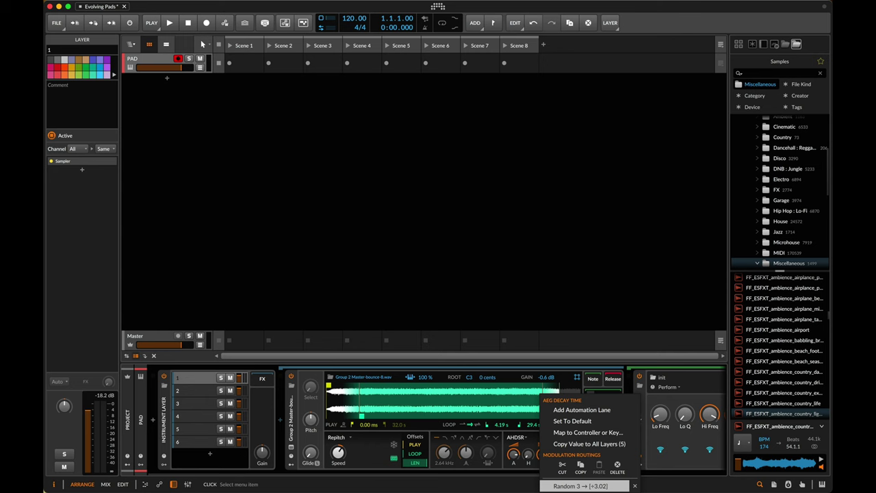
click(567, 443)
right_click(558, 454)
click(580, 443)
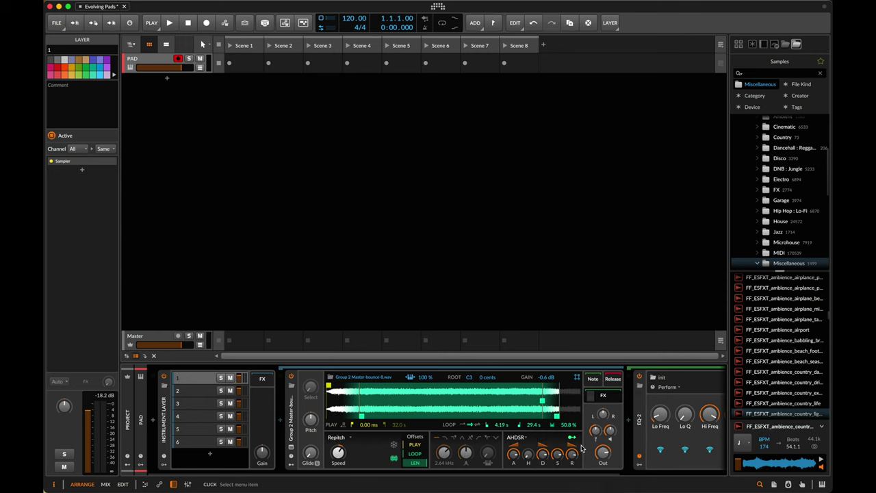
right_click(571, 453)
click(591, 445)
right_click(603, 452)
click(490, 353)
click(189, 420)
key(Down)
key(Down)
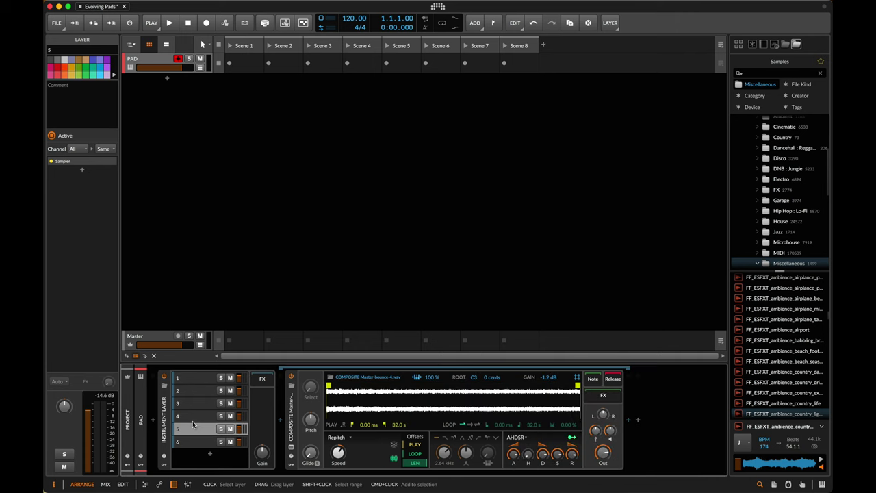
key(Up)
key(Up)
key(Up)
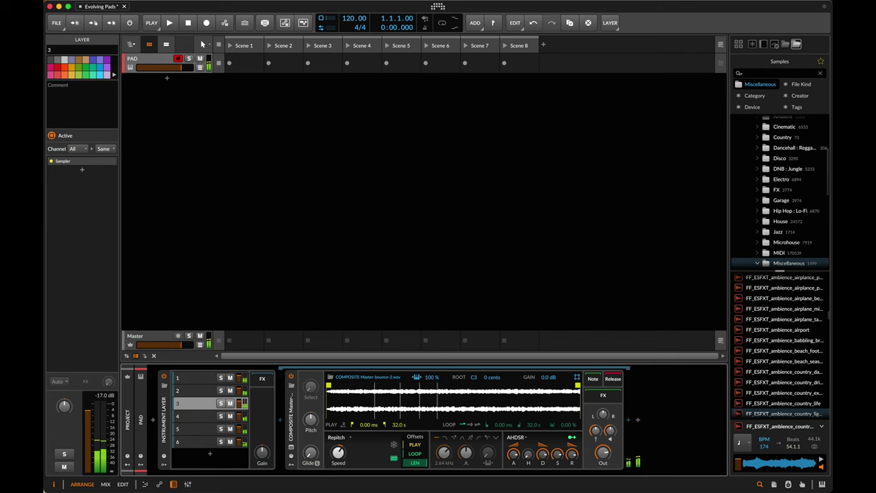
Step: Loop layer 2's sample from 3.52 s to 30.2 s with a 48.9 % crossfade
click(199, 390)
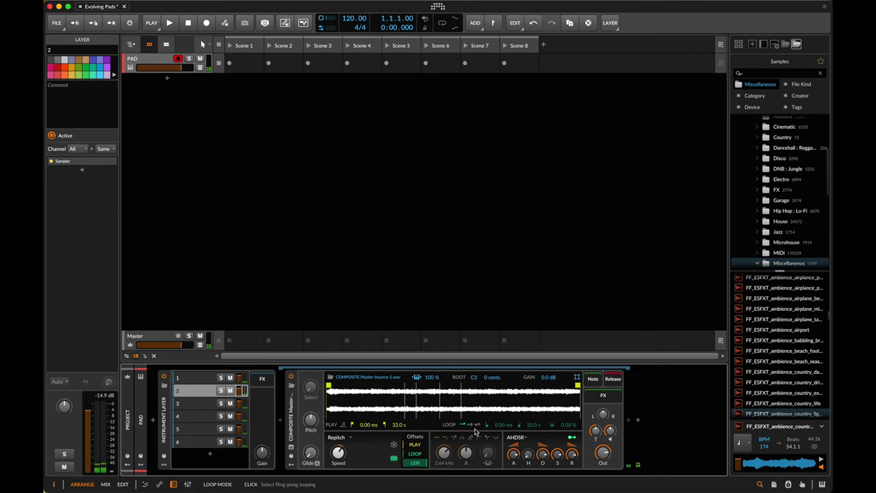
drag(334, 417, 511, 411)
drag(583, 415, 563, 416)
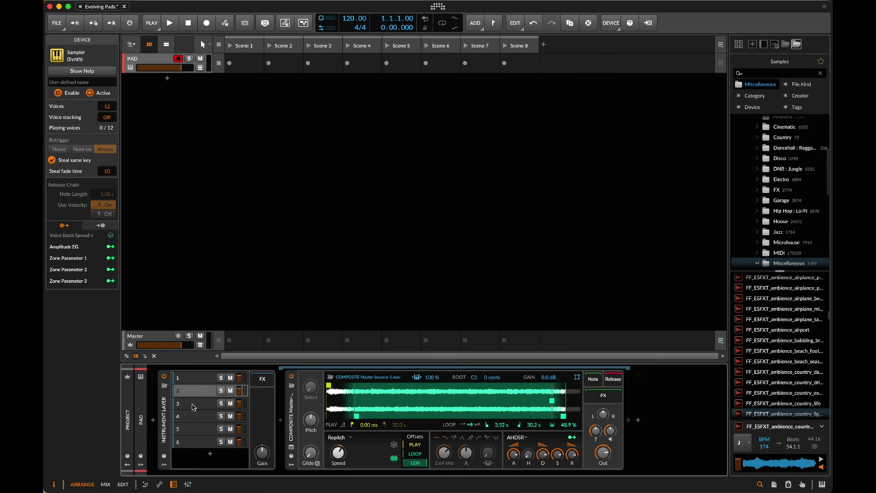
Step: Loop the samples of layers 3 and 4 with inset loop points, starting layer 4's loop at 2.19 s
click(192, 407)
drag(330, 414, 342, 415)
drag(578, 415, 557, 401)
click(195, 416)
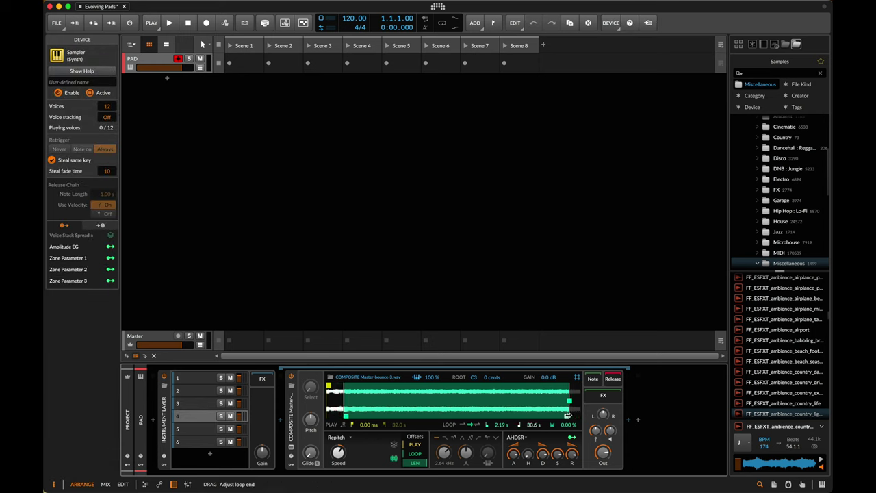
Step: Loop the samples of layers 5 and 6, giving layer 6 a 3.51 s to 29.7 s loop with a 64.8 % crossfade
click(188, 429)
mouse_move(567, 416)
mouse_down()
mouse_move(543, 400)
mouse_move(559, 415)
mouse_up()
click(471, 424)
click(188, 442)
click(471, 425)
drag(559, 400, 543, 401)
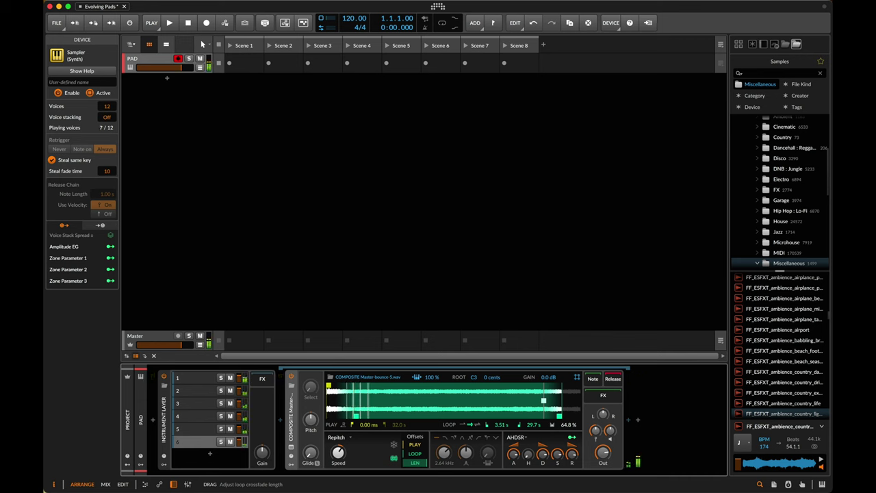
Step: View layer 1's modulators, add a per-voice Random modulator to layer 2's Sampler and route it to the Play offset
click(190, 379)
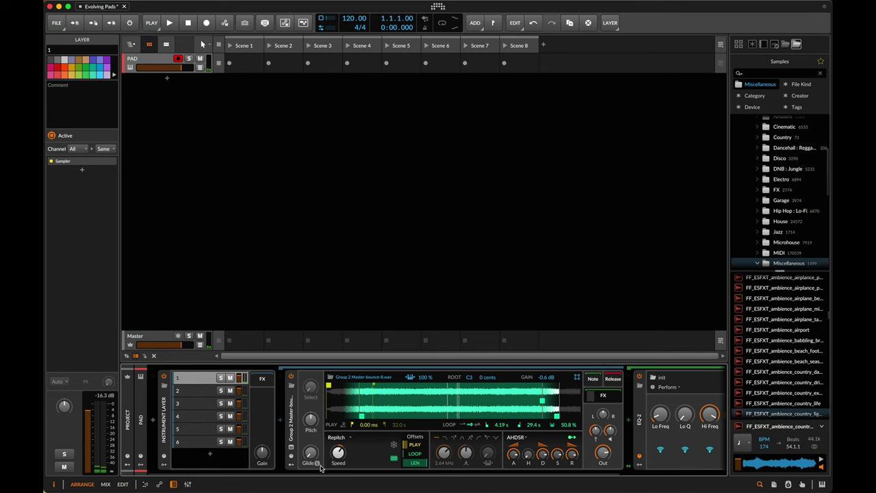
click(291, 465)
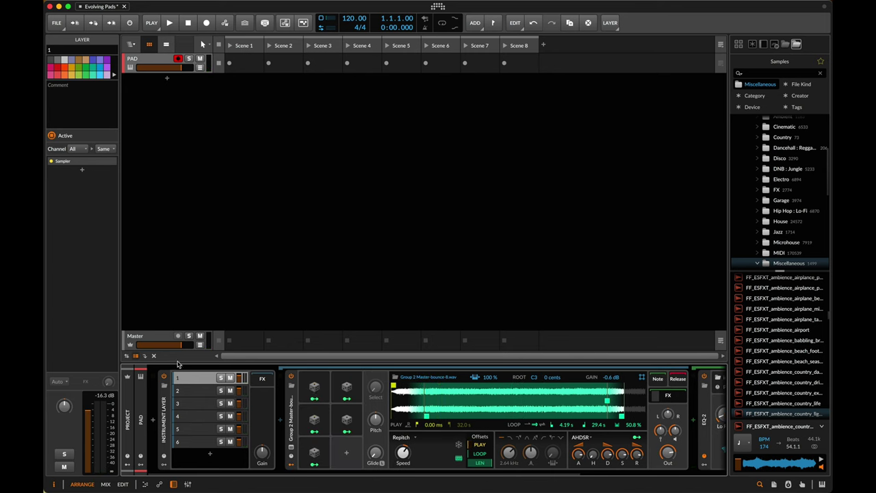
click(179, 391)
click(291, 465)
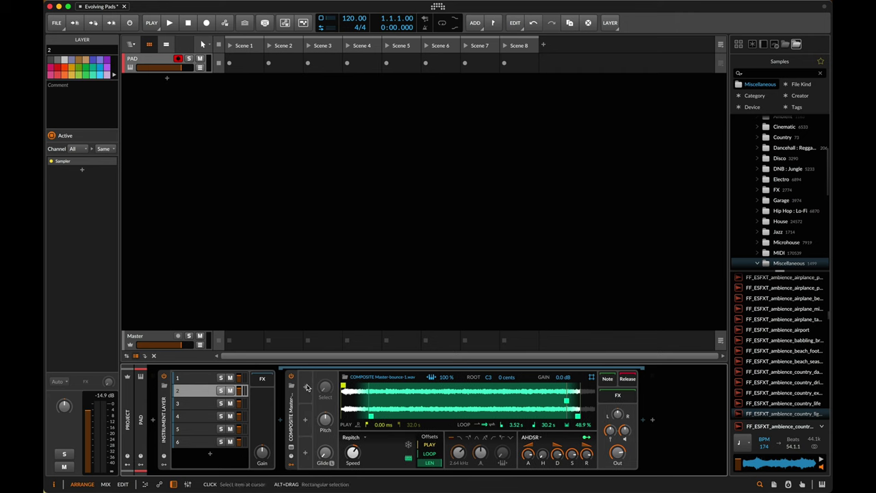
click(314, 388)
text(ran)
key(Return)
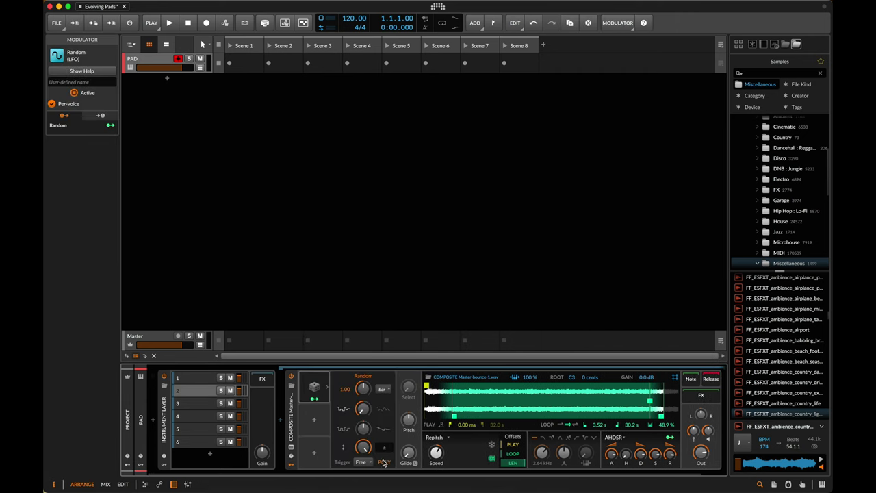
click(381, 390)
click(407, 378)
mouse_move(513, 445)
mouse_down()
mouse_move(513, 409)
mouse_move(513, 440)
mouse_up()
Step: Add the Random modulator to layer 3's Sampler and route it to the Play offset
click(192, 404)
click(291, 465)
click(315, 387)
click(315, 399)
drag(438, 444, 438, 414)
Step: Give layer 4's Sampler a Random modulator that modulates its Play offset
click(192, 416)
click(291, 465)
click(314, 387)
click(314, 398)
drag(513, 444, 513, 414)
Step: Add Random modulators controlling the Play offset to the Samplers of layers 5 and 6
click(192, 429)
click(291, 464)
click(192, 442)
click(291, 465)
click(314, 387)
click(314, 398)
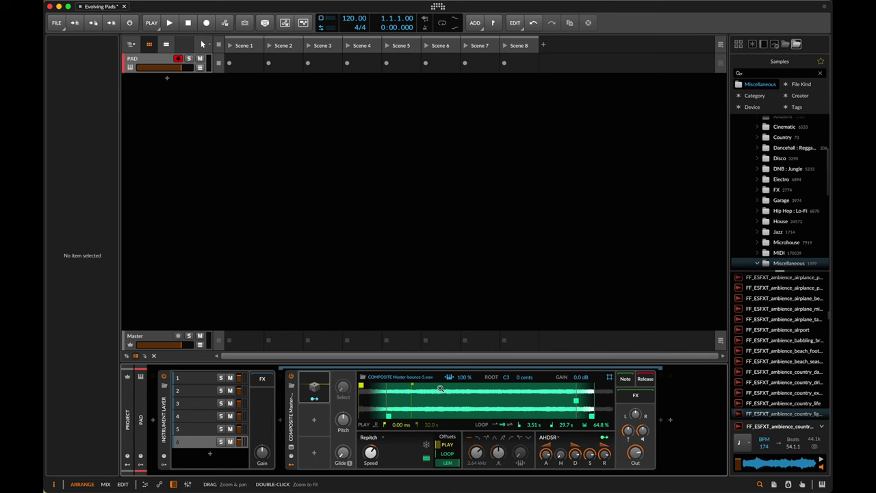
Step: Bring in the FX track with its five ambience clips and launch the clips one after another to hear them
click(144, 356)
drag(152, 316, 166, 188)
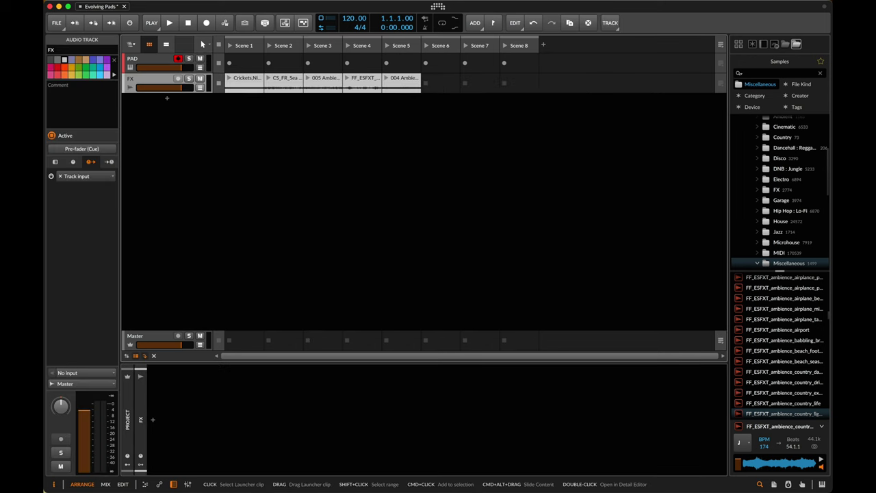
click(254, 85)
click(230, 79)
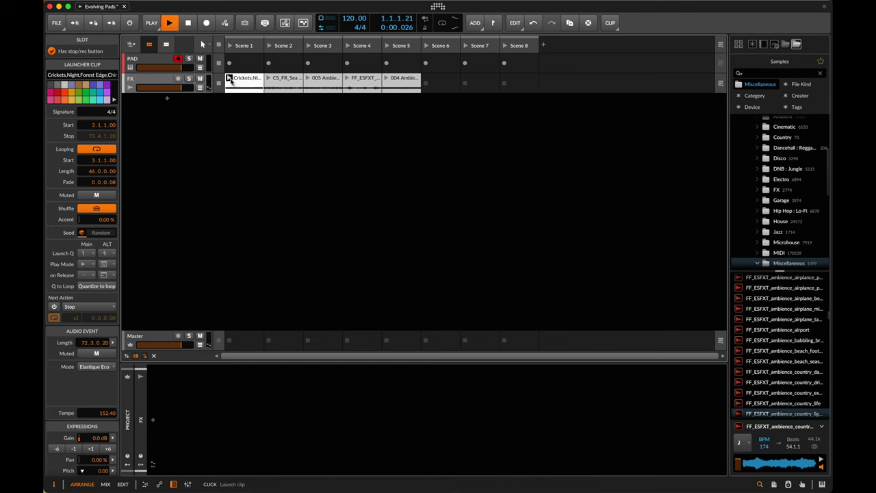
click(269, 79)
click(307, 78)
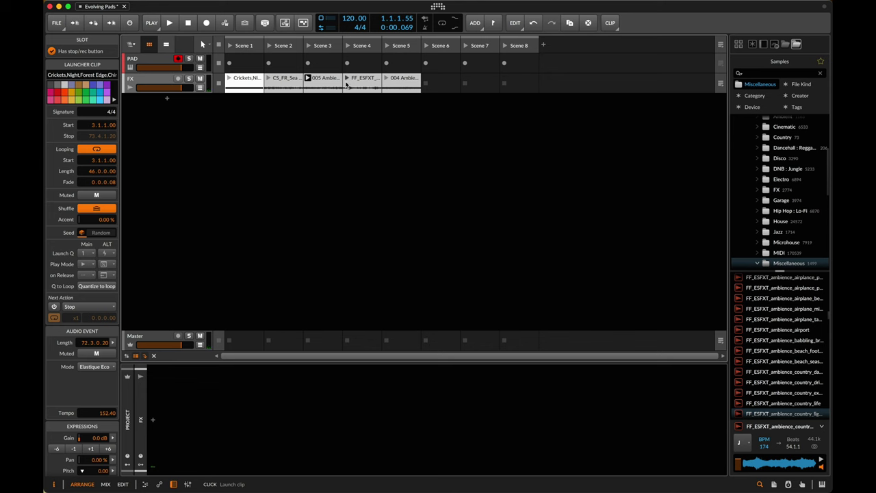
click(311, 80)
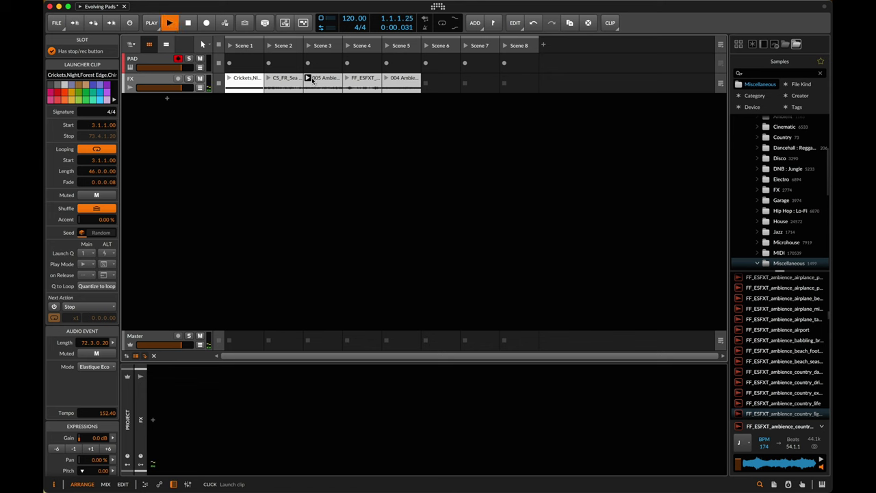
click(347, 78)
click(388, 78)
Step: Stop playback, select all five FX clips and set their stretching mode to Raw
double_click(399, 91)
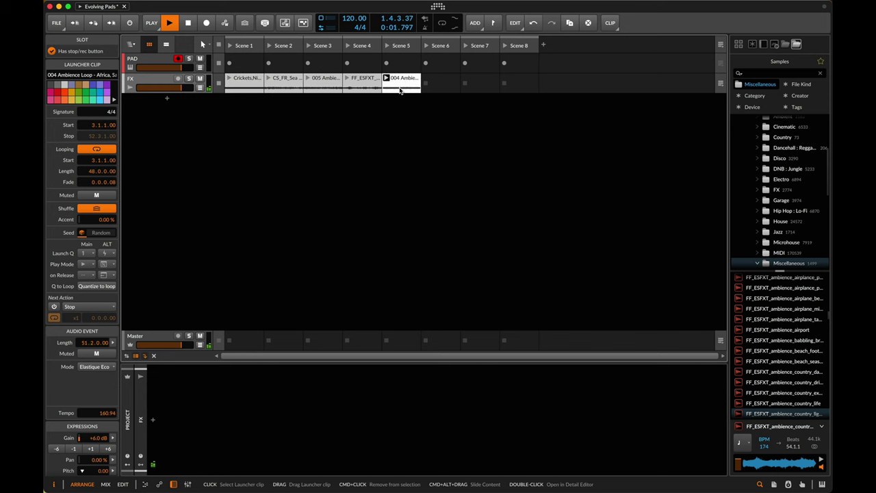
key(d)
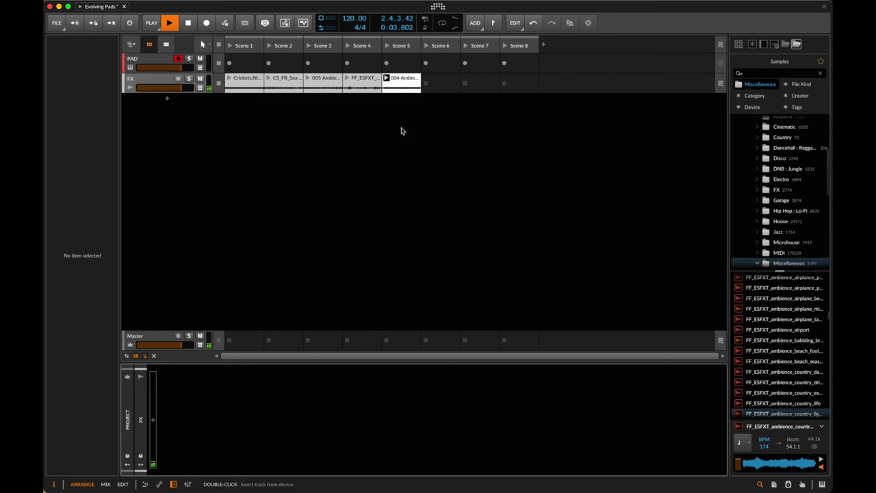
click(389, 89)
key(ctrl+a)
key(space)
click(95, 367)
click(97, 343)
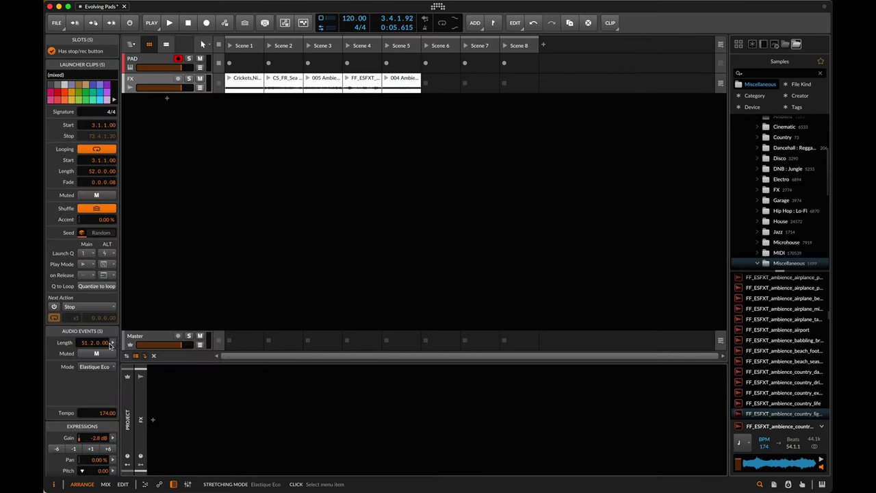
Step: Examine the FX clips in the detail editor and undo the stretching mode change
double_click(309, 85)
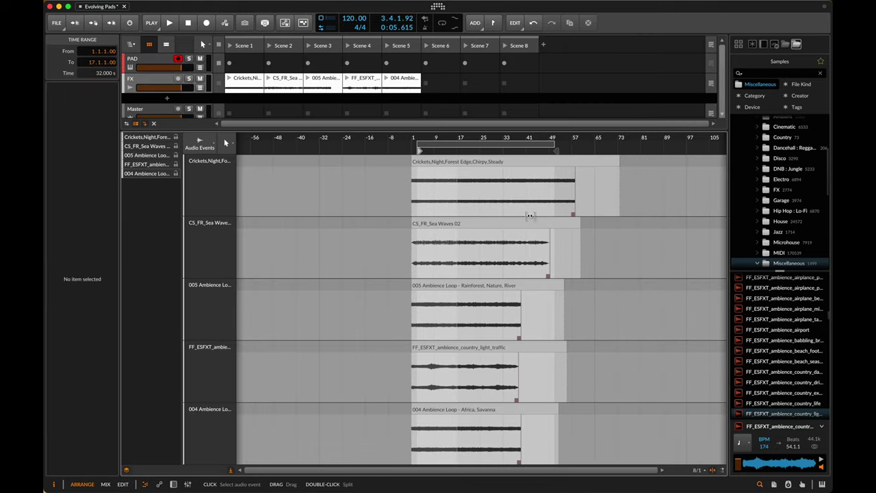
click(309, 85)
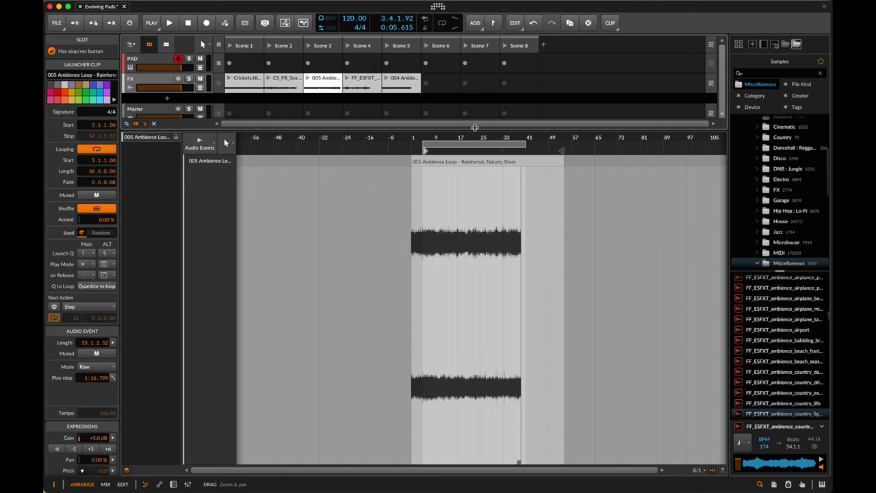
click(357, 87)
key(super+z)
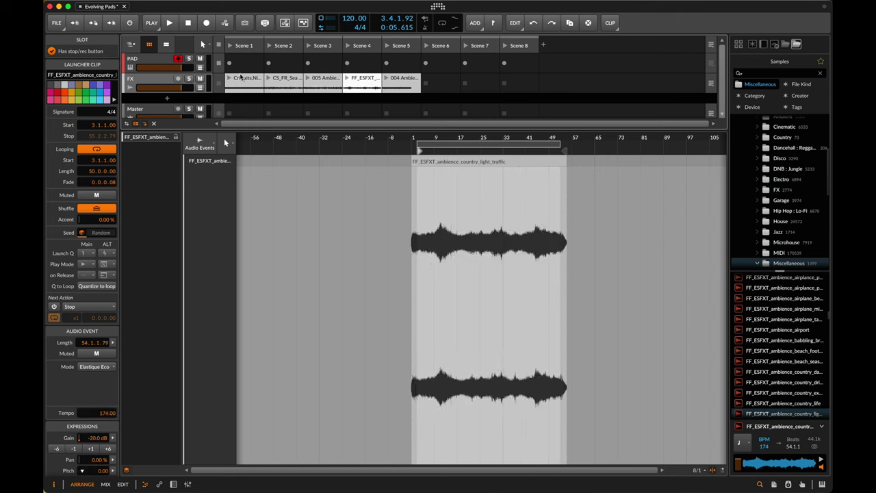
Step: Select all the FX clips and switch their audio event mode to Raw
key(super+a)
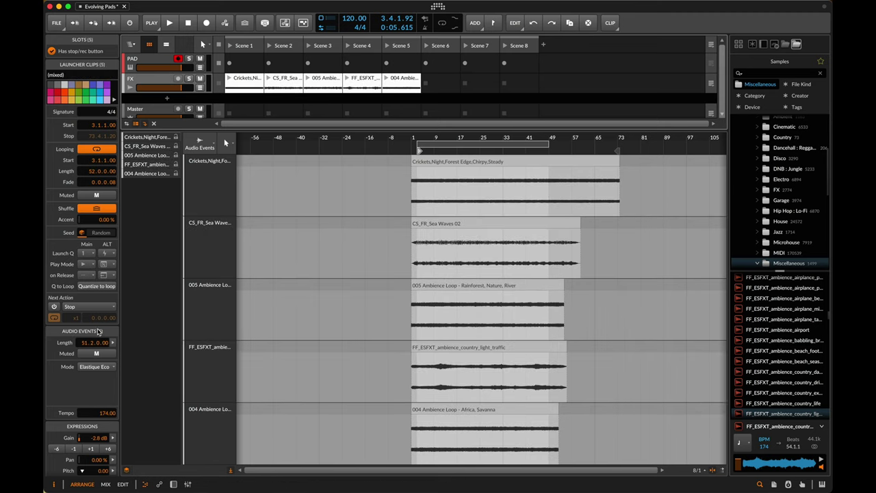
click(94, 366)
click(103, 346)
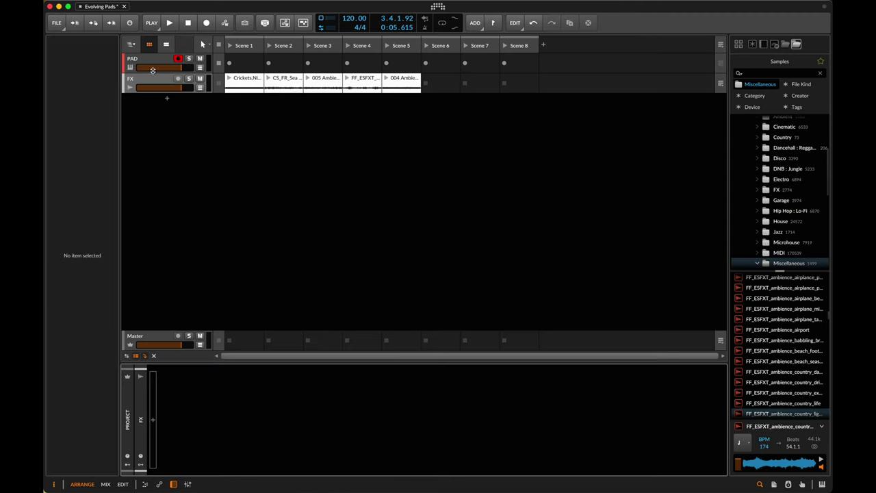
Step: Name the PAD track's Instrument Layer Tones and nest it inside a new Instrument Layer
double_click(144, 61)
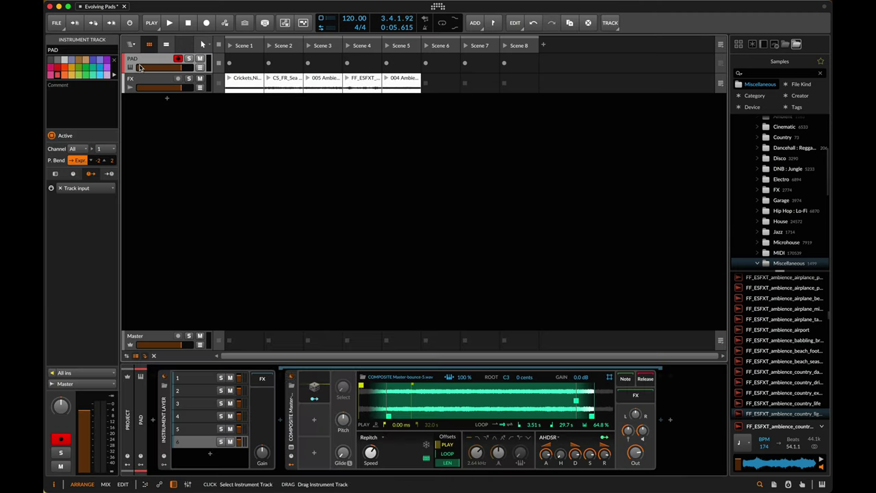
click(164, 407)
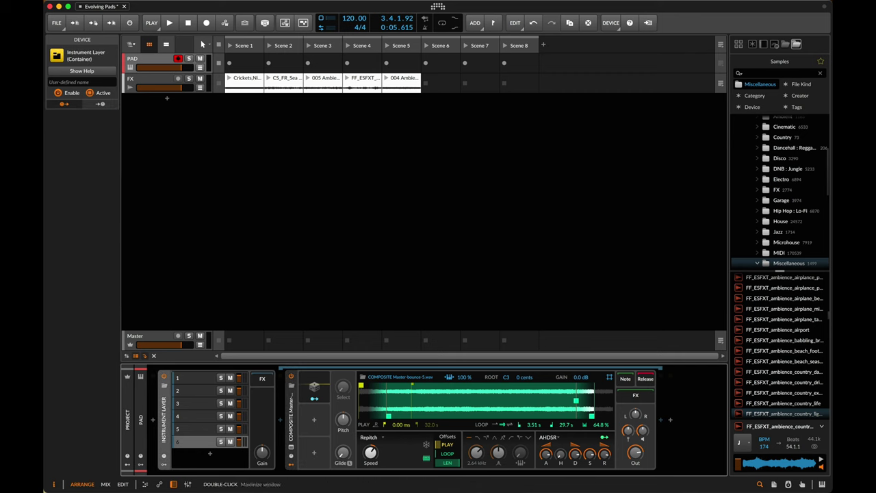
click(70, 81)
text(To)
key(Return)
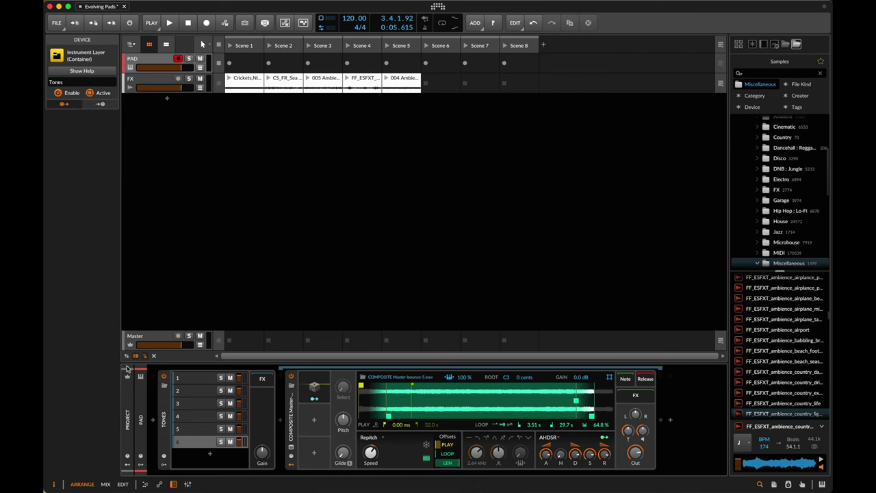
click(163, 411)
key(super+g)
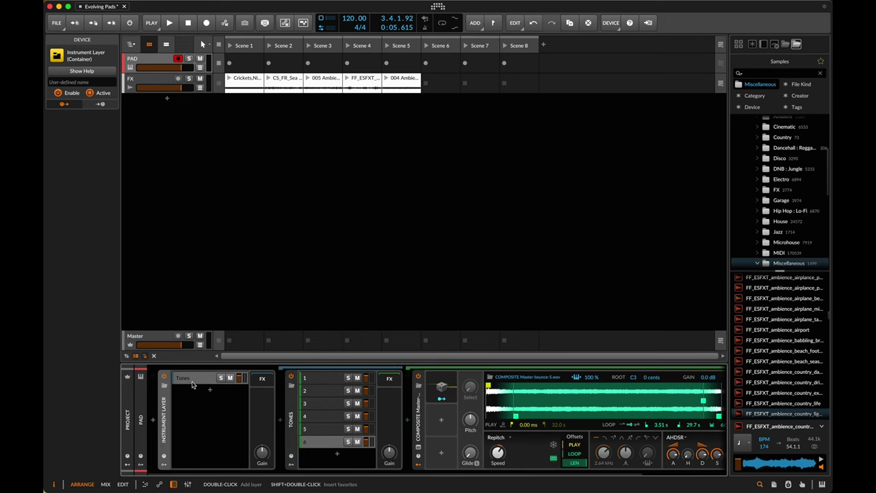
Step: Add the FX track's Crickets clip as a second Sampler layer in the outer Instrument Layer and name it Textures
click(407, 85)
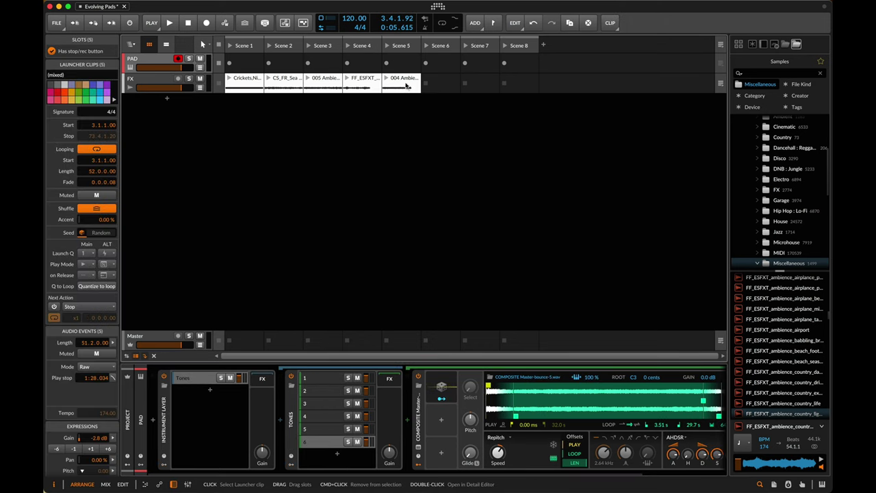
drag(254, 86, 210, 458)
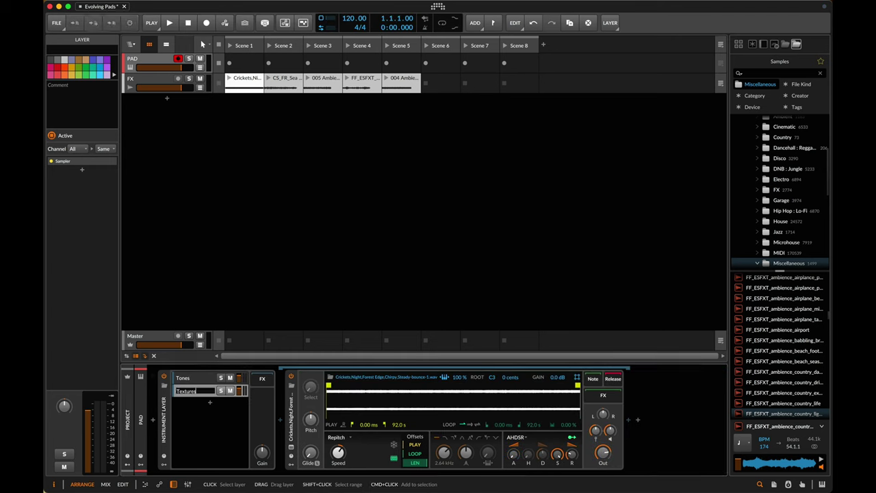
Step: Nest the Crickets Sampler inside a new Instrument Layer within Textures and add the other four FX clips to it as Sampler layers
key(Return)
click(291, 407)
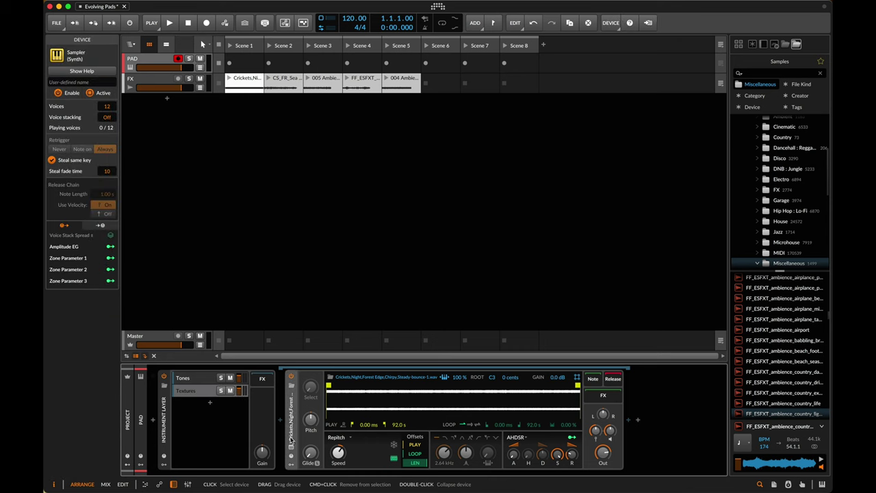
key(super+g)
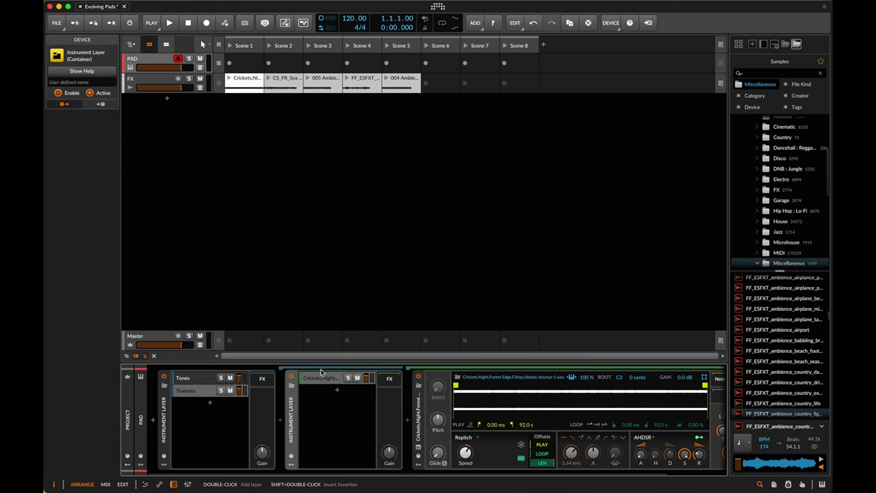
click(292, 84)
shift+click(402, 84)
drag(402, 85, 353, 445)
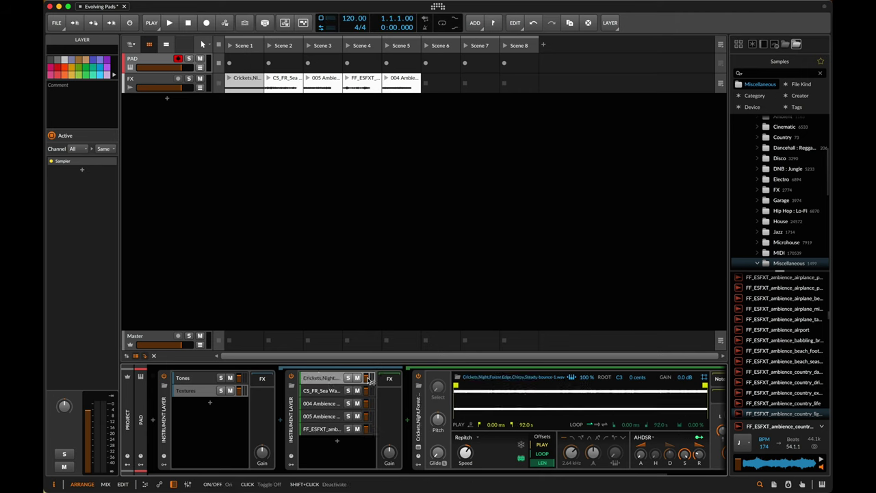
Step: Raise the Crickets Sampler's envelope attack and release, and apply both values to the sibling Texture layers
scroll(639, 408, right, 5)
drag(573, 454, 574, 435)
drag(633, 454, 633, 434)
right_click(633, 455)
click(635, 457)
right_click(634, 456)
click(651, 459)
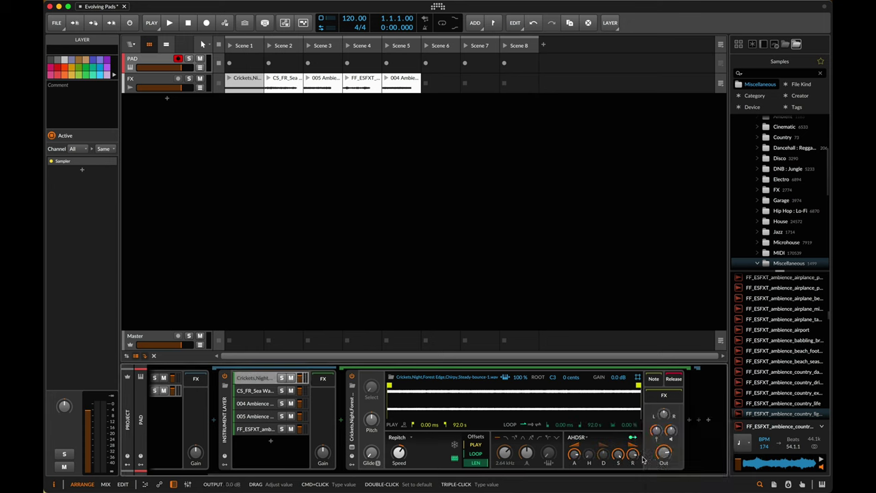
Step: Loop the Crickets sample from 6.44 s to 83.6 s with a loop crossfade of about 66%
click(534, 425)
drag(391, 416, 408, 416)
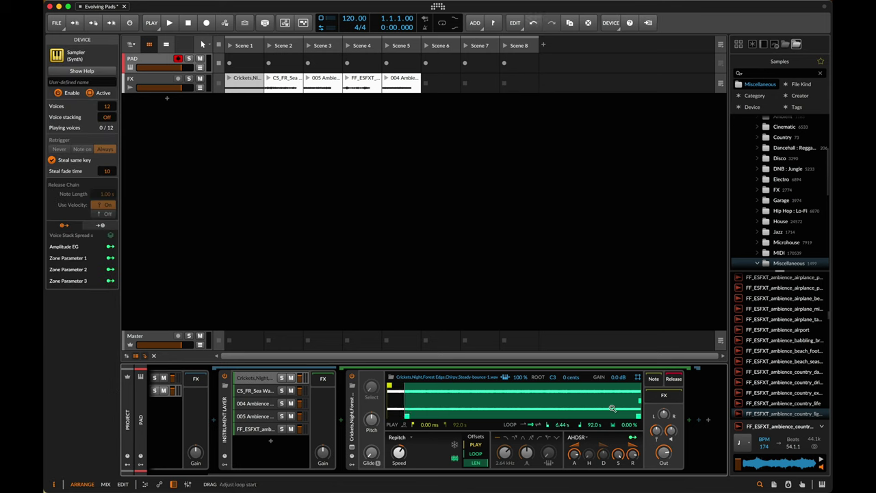
drag(637, 418, 605, 401)
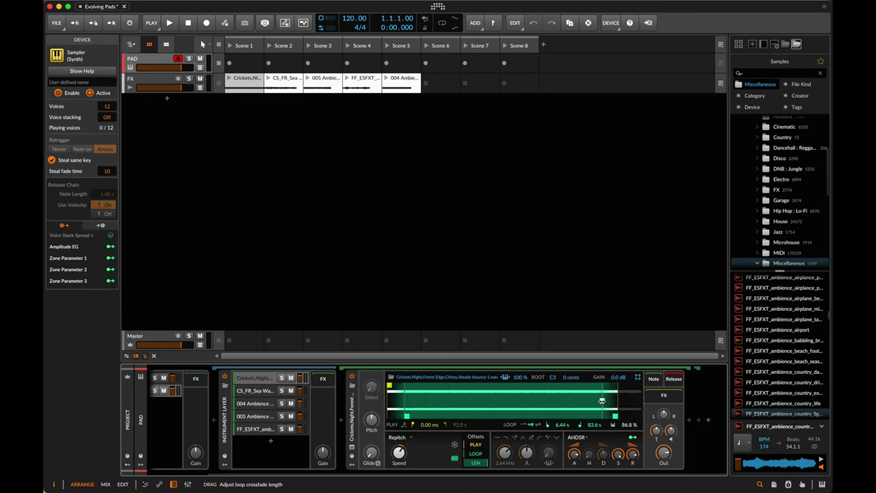
Step: Trim the Sea Waves sample's play end to 80.6 s and loop it from 10.9 s to 77.0 s with a long crossfade
click(255, 391)
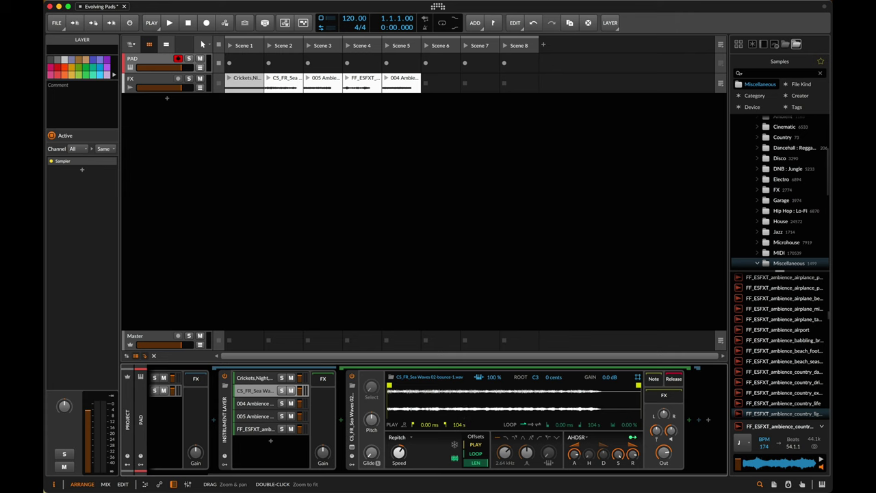
click(620, 385)
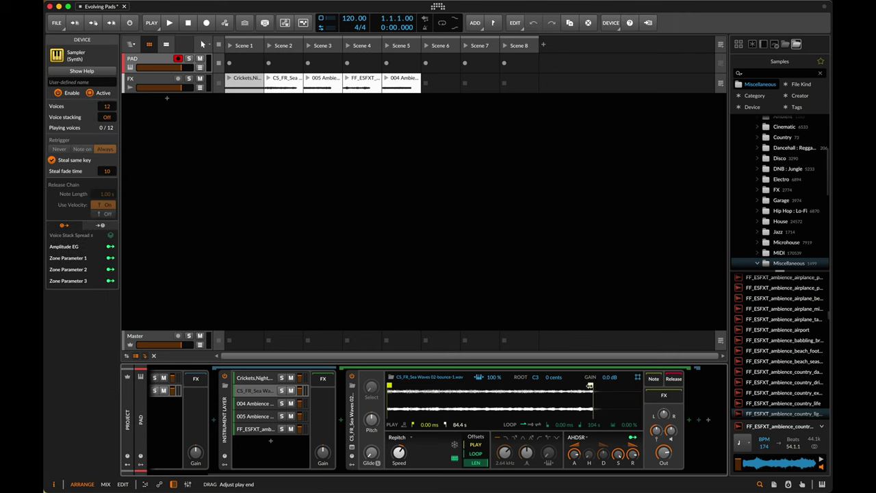
click(538, 425)
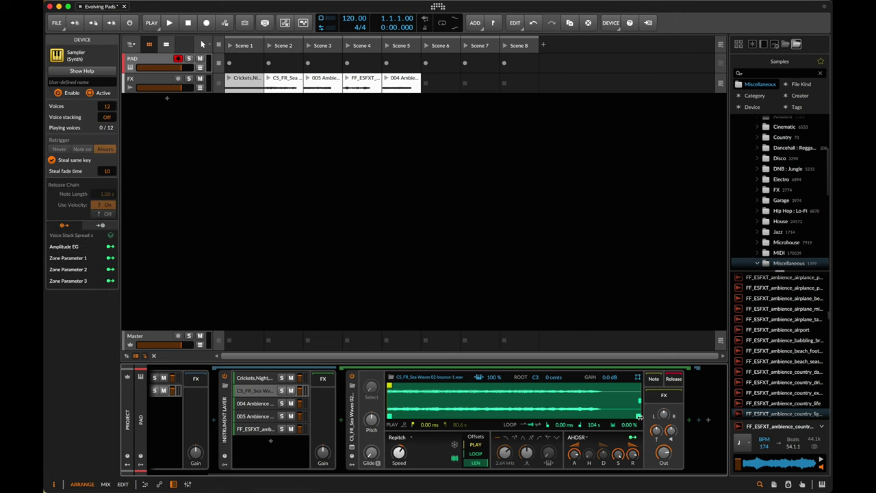
drag(638, 416, 573, 416)
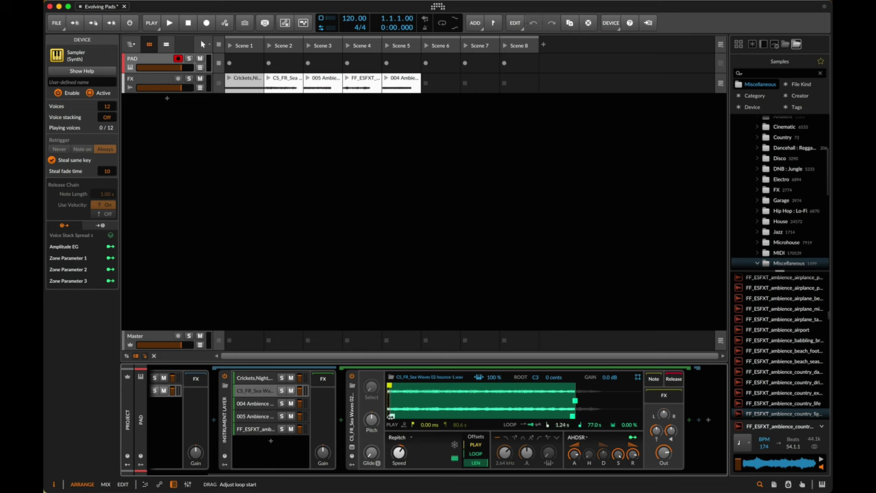
drag(389, 416, 415, 416)
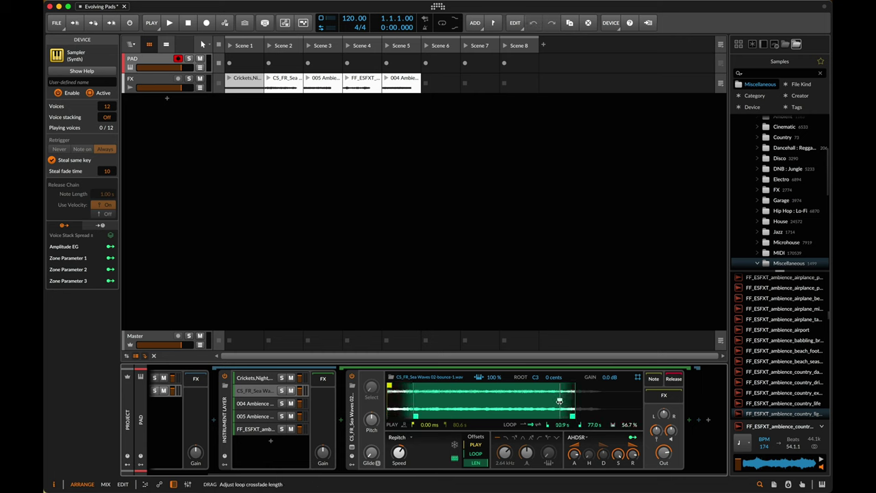
Step: Loop the 004 Ambience sample from 4.52 s to 68.2 s and the 005 Ambience sample from 4.41 s to 65.2 s
click(274, 399)
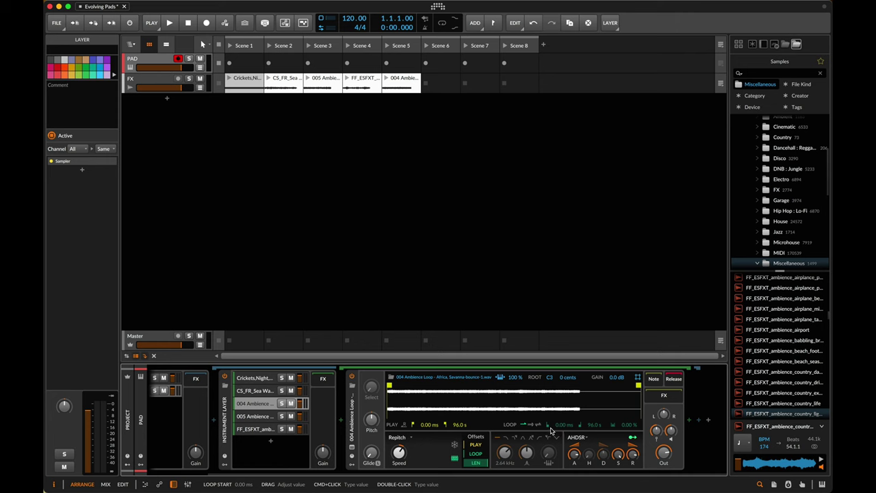
drag(390, 416, 399, 416)
drag(639, 416, 560, 417)
click(265, 416)
drag(389, 416, 399, 417)
drag(639, 416, 559, 416)
Step: Loop the FF_ESFXT ambience sample from 4.01 s to 63.8 s with a 67% loop crossfade
click(265, 429)
drag(390, 416, 399, 416)
drag(639, 416, 547, 417)
drag(547, 401, 542, 401)
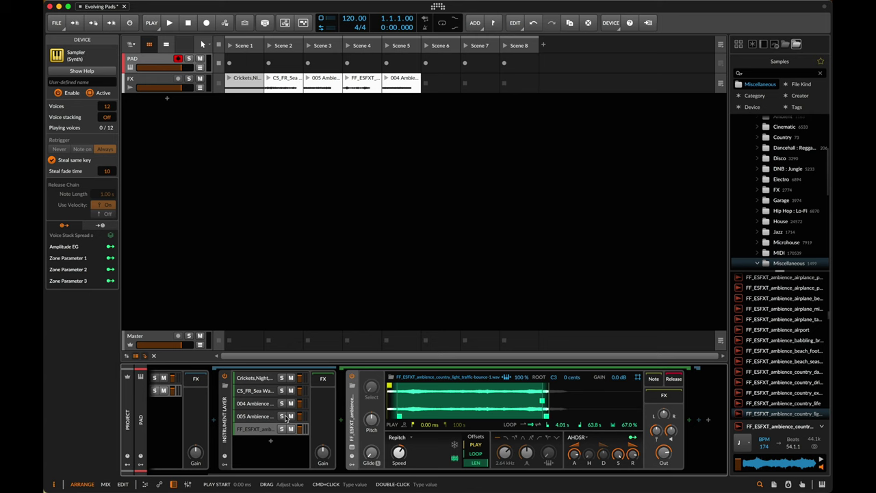
Step: Audition the Tones and Textures layers together and add a Random modulator to the Crickets Sampler
scroll(314, 437, left, 3)
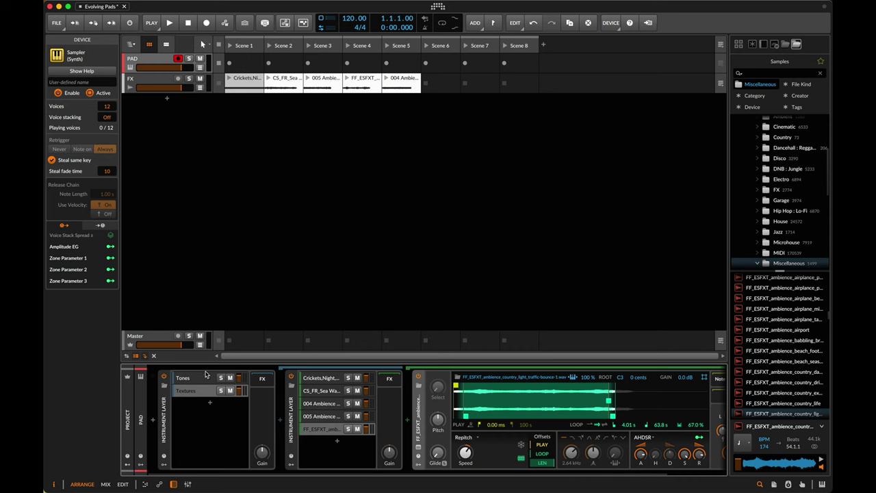
click(194, 379)
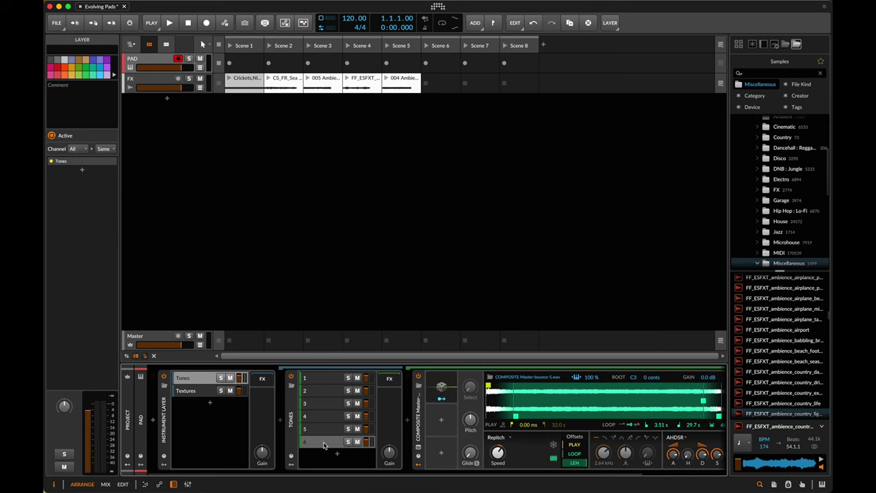
click(182, 392)
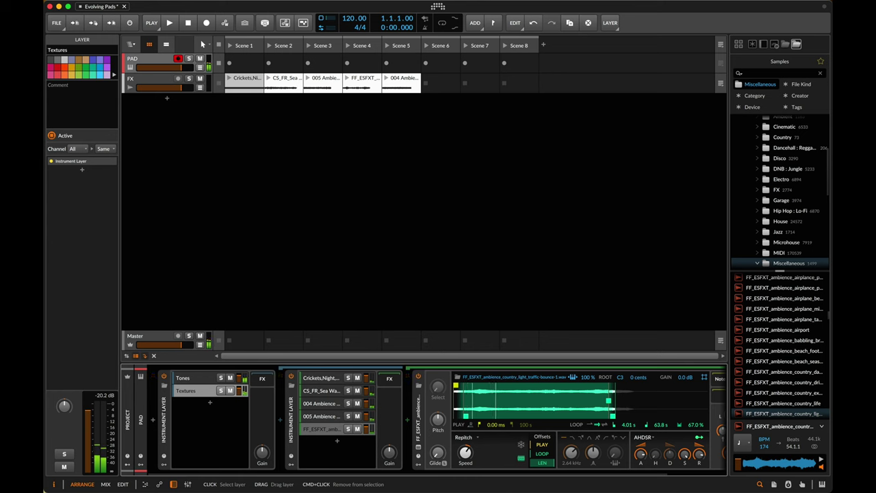
click(314, 379)
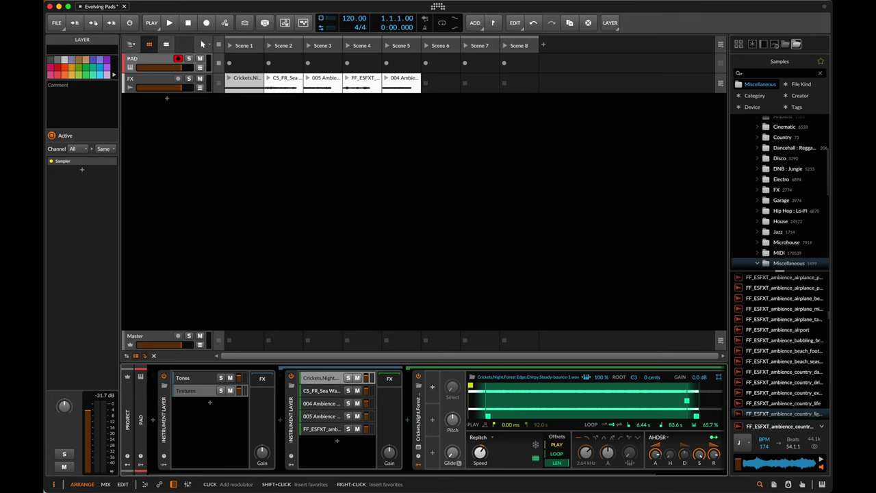
click(433, 390)
text(ran)
key(Return)
double_click(434, 390)
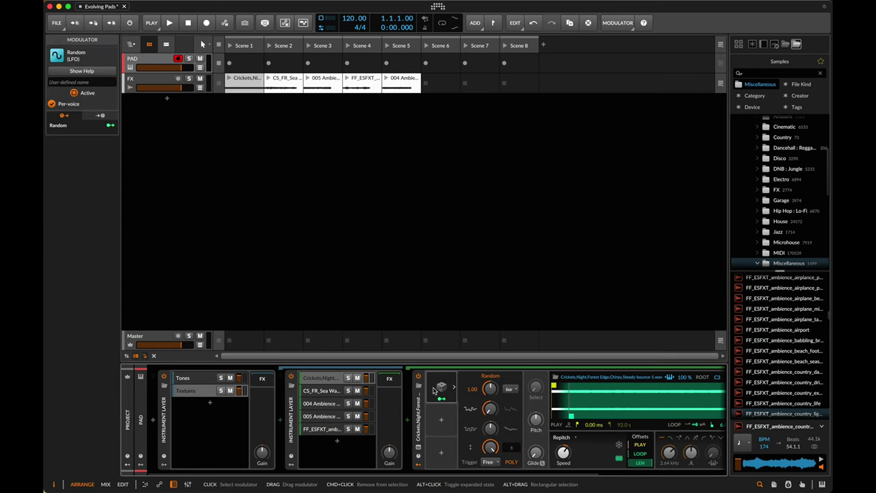
Step: Set the Crickets Random modulator's trigger to Note, change its rate unit, and modulate the Play position offset by 48%
click(489, 462)
click(502, 443)
click(508, 388)
click(521, 224)
click(441, 398)
drag(640, 449, 638, 445)
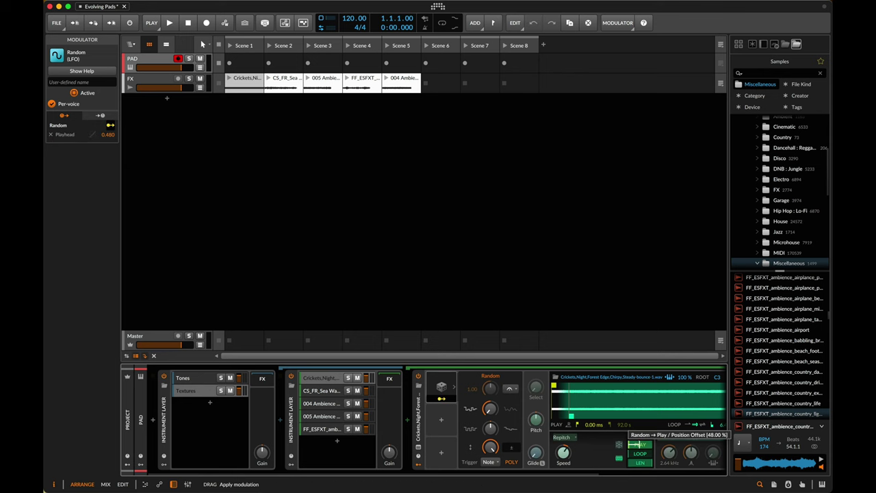
Step: Give the Sea Waves and 004 Ambience Samplers the same Random modulator, modulating the 004 Play offset by 55%
key(e)
key(e)
key(d)
click(322, 391)
click(418, 464)
click(322, 403)
click(419, 464)
Step: Give the 005 Ambience and FF_ESFXT Samplers the same Random modulator, modulating their Play offsets by 51.5% and 59%
click(322, 416)
click(419, 464)
click(442, 398)
drag(567, 447, 566, 440)
click(322, 430)
click(418, 464)
click(442, 399)
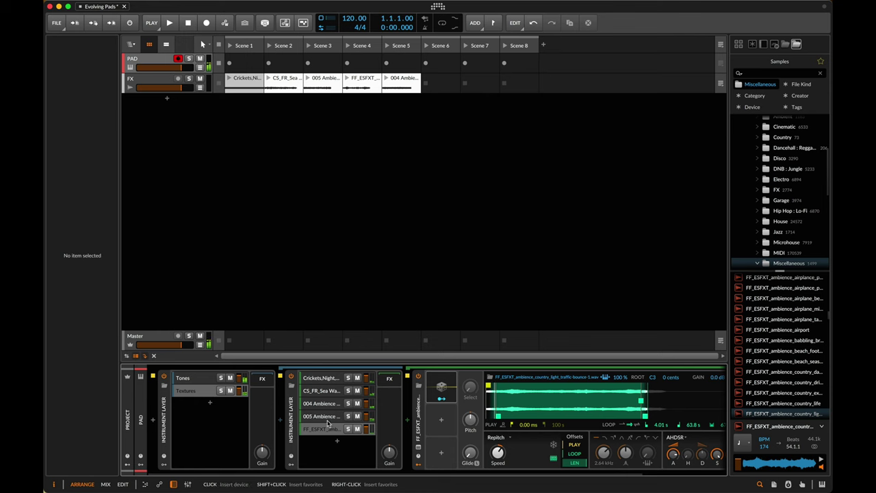
Step: Turn off Steal same key on all five Samplers in the Textures layer
click(423, 426)
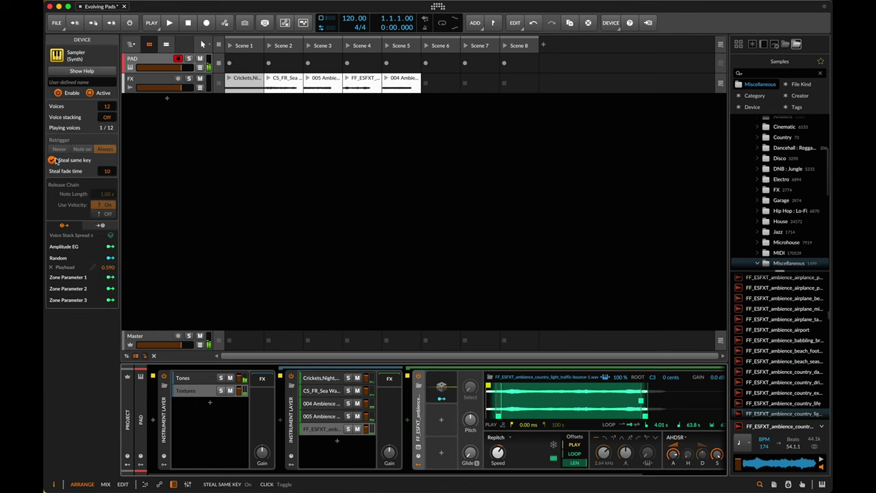
click(323, 417)
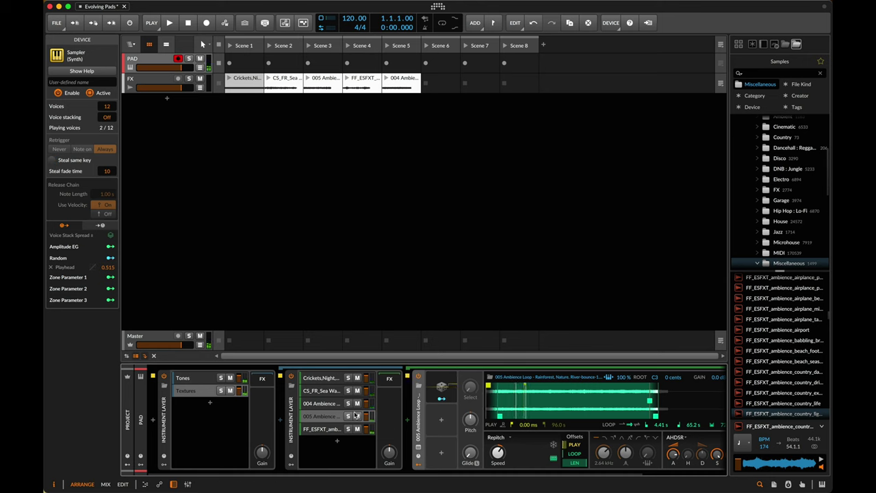
click(332, 404)
click(420, 416)
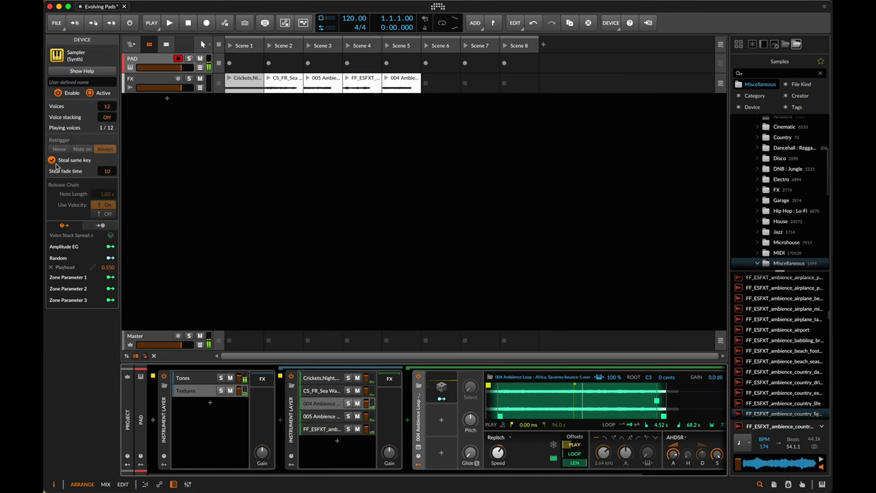
click(323, 391)
click(419, 414)
click(52, 160)
click(327, 378)
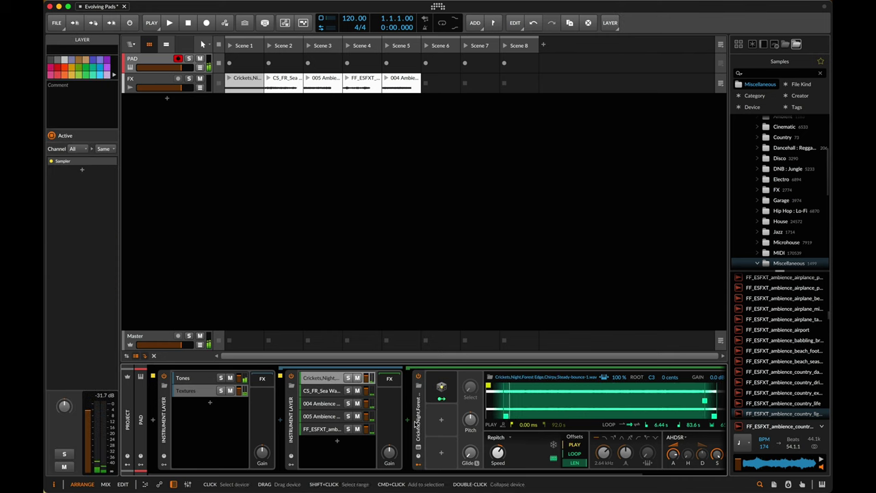
click(52, 160)
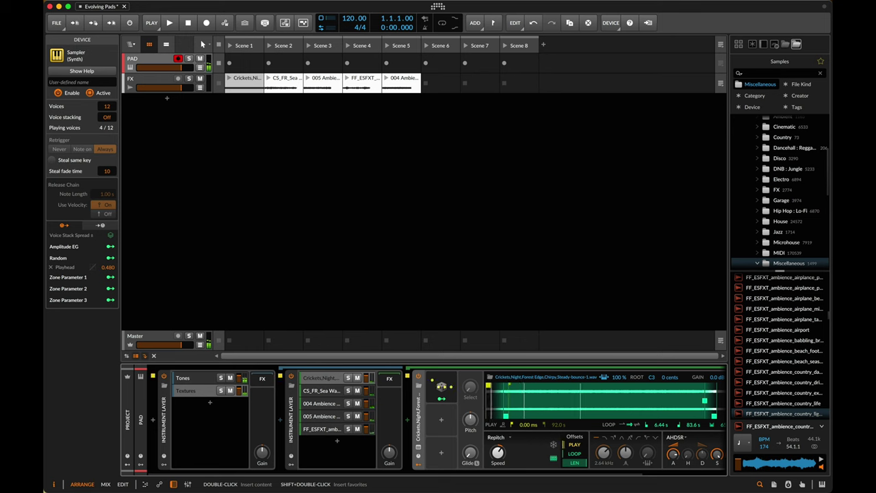
Step: Turn off Steal same key on the Samplers in the Tones layer, beginning with layer 6
click(190, 381)
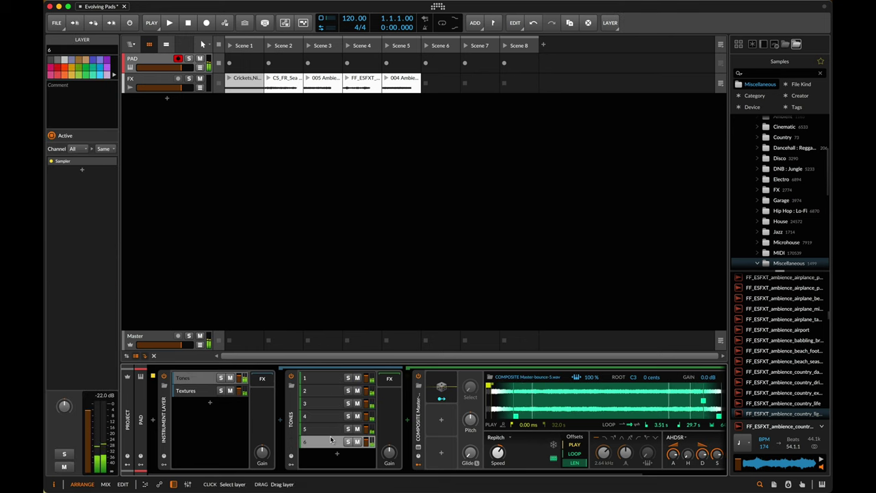
click(423, 421)
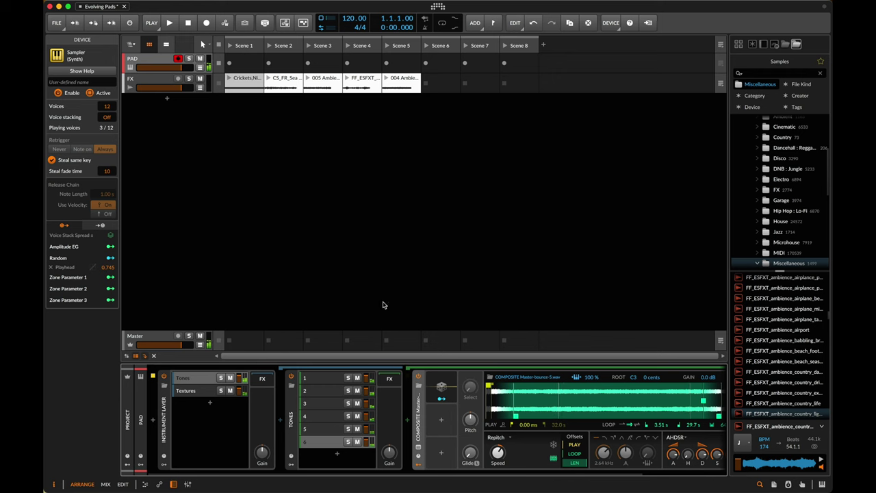
click(50, 160)
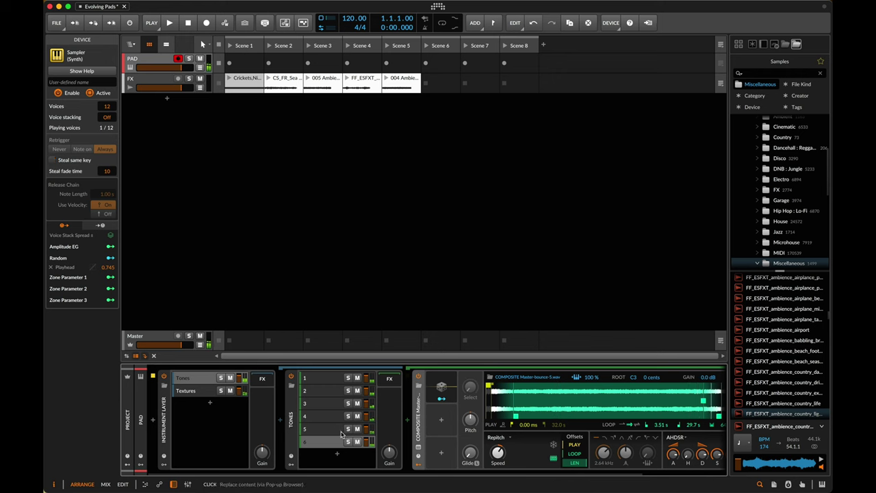
click(342, 435)
click(423, 421)
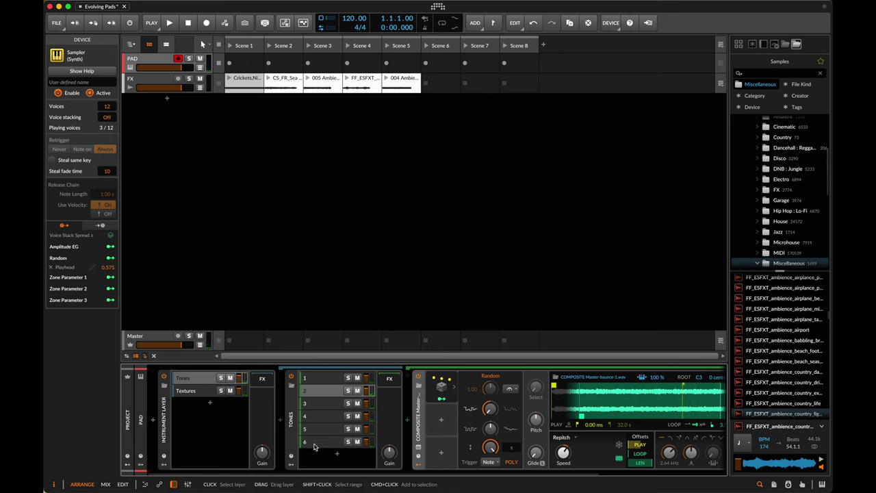
Step: Convert the Tones Instrument Layer to an Instrument Selector and set its mode to Round-robin
click(187, 392)
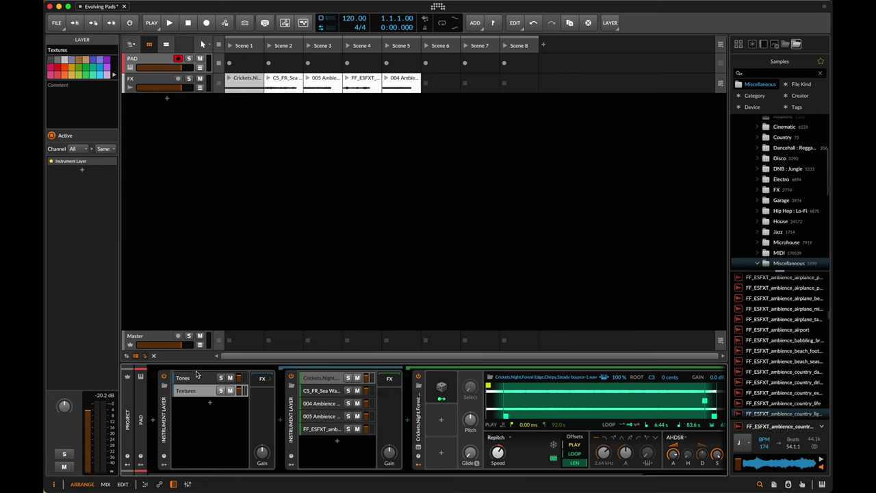
click(183, 378)
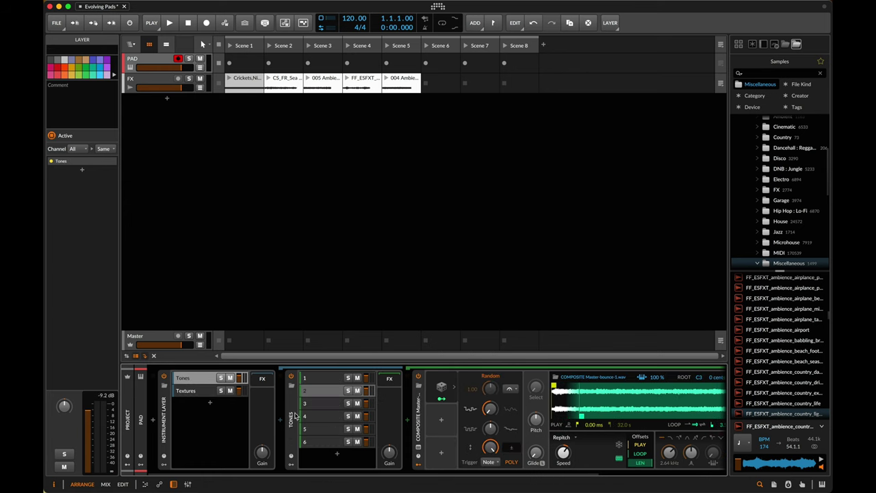
click(296, 416)
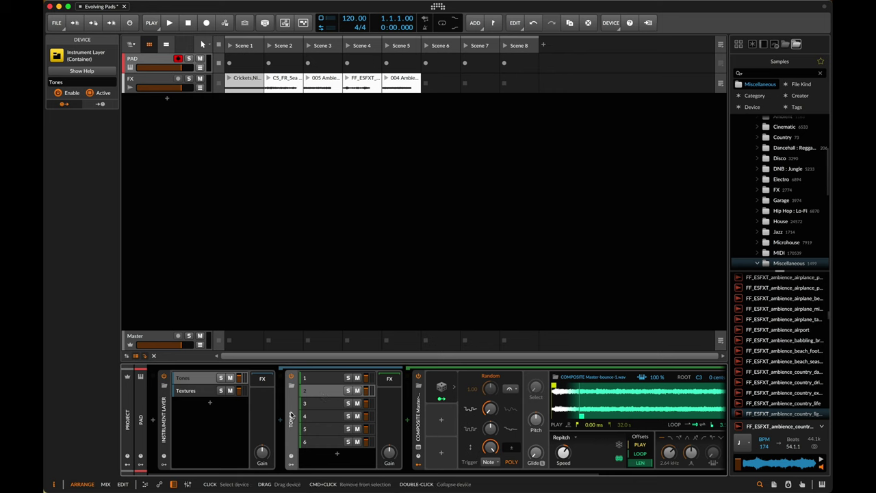
right_click(291, 416)
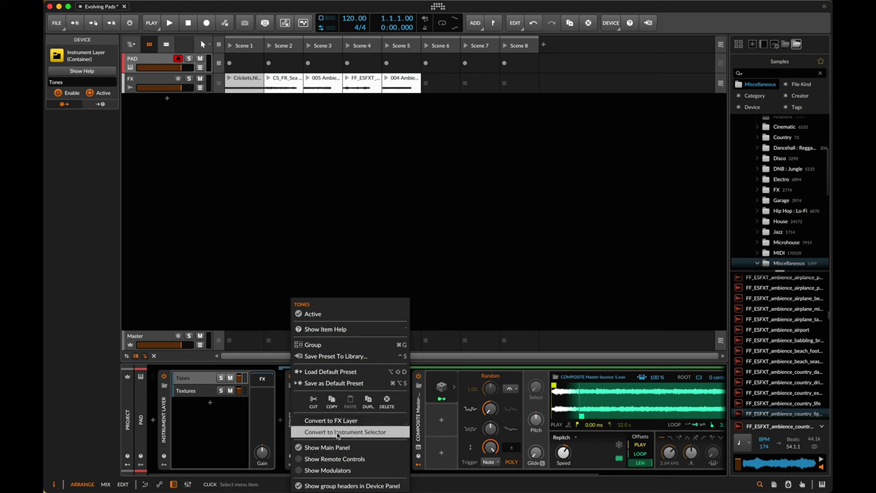
click(342, 432)
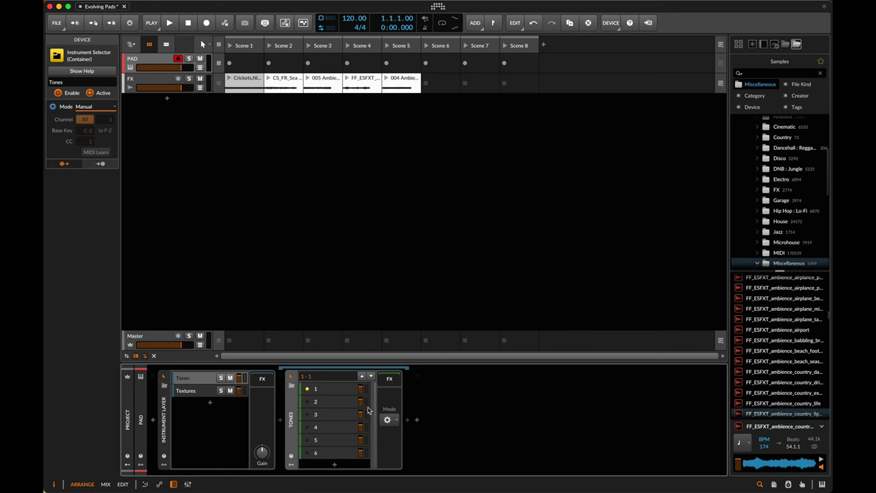
click(388, 420)
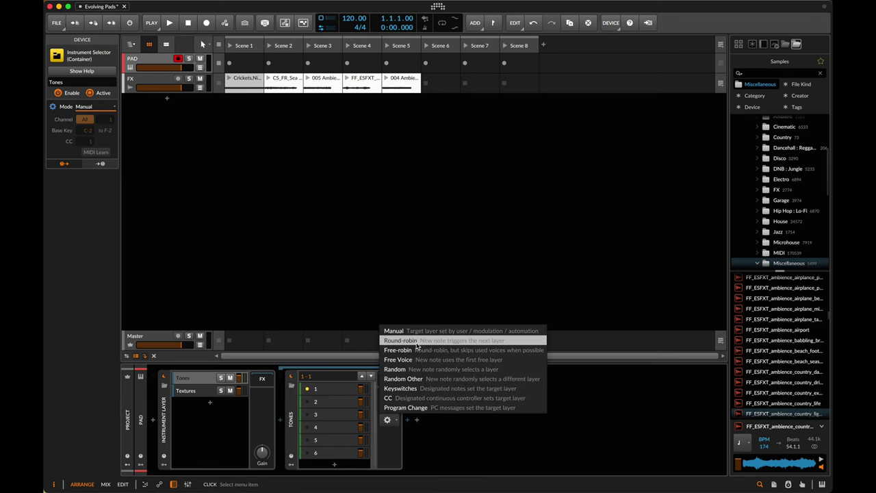
click(401, 340)
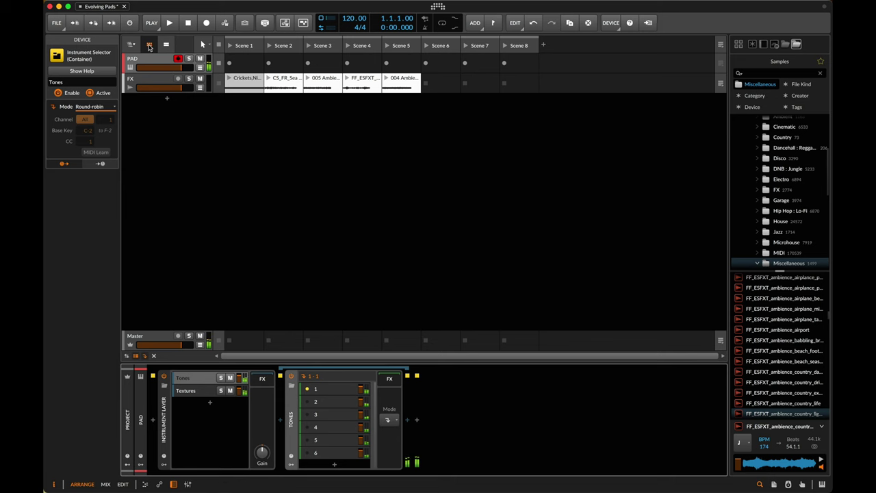
Step: Switch to the mixer view and unfold the Tones layer into its individual channels
key(alt+2)
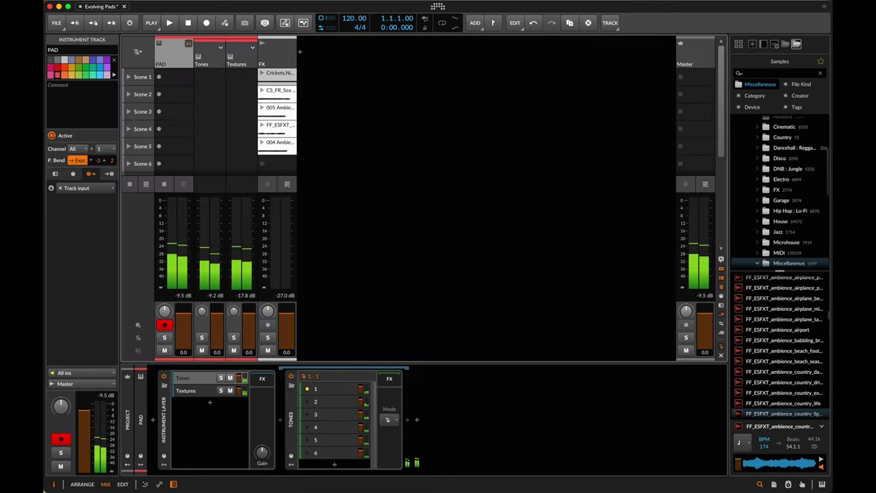
click(229, 53)
click(220, 48)
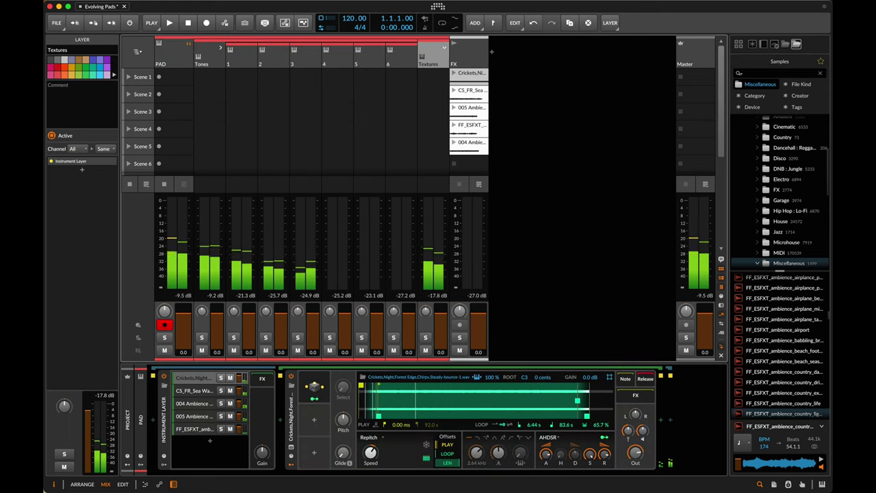
Step: Audition the Tones layer and its sublayers 1 to 4 with solo, clearing the solos and folding Tones at the end
click(202, 339)
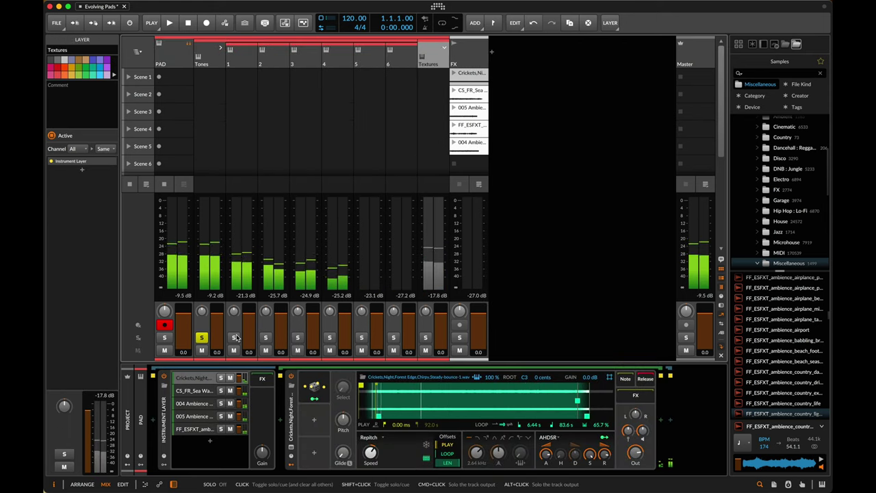
click(235, 338)
click(266, 338)
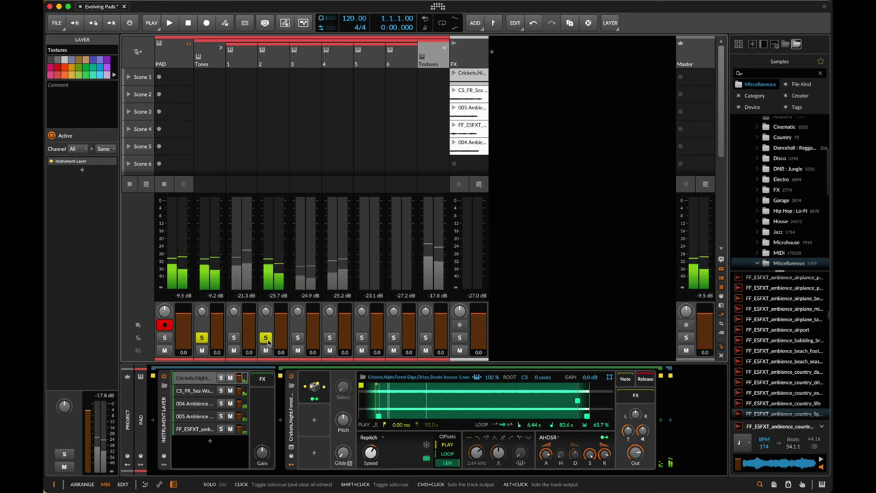
click(298, 339)
click(265, 338)
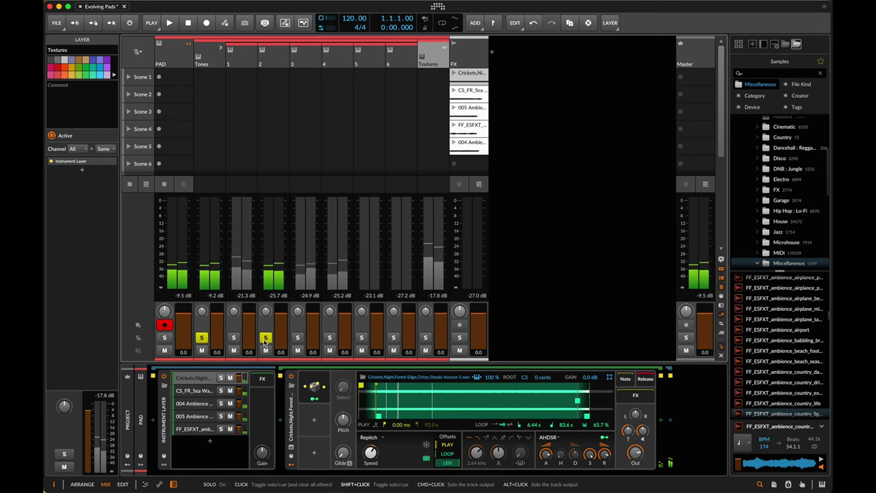
shift+click(234, 338)
drag(297, 339, 329, 338)
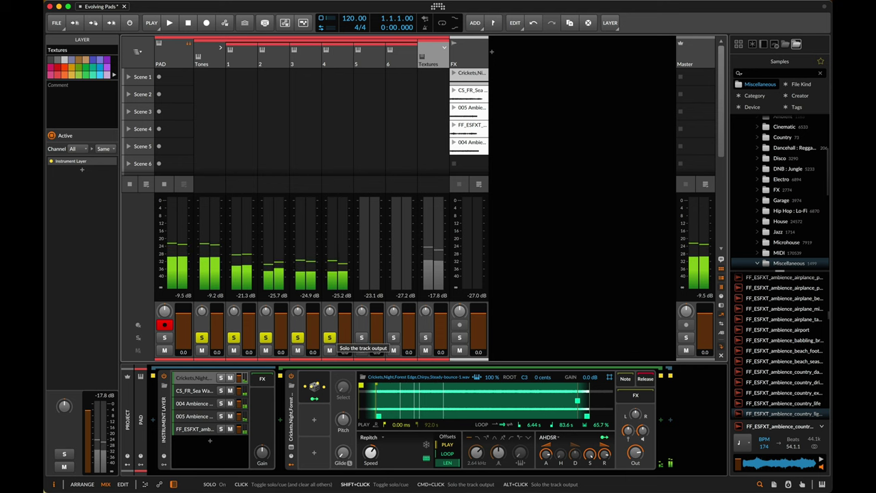
click(298, 338)
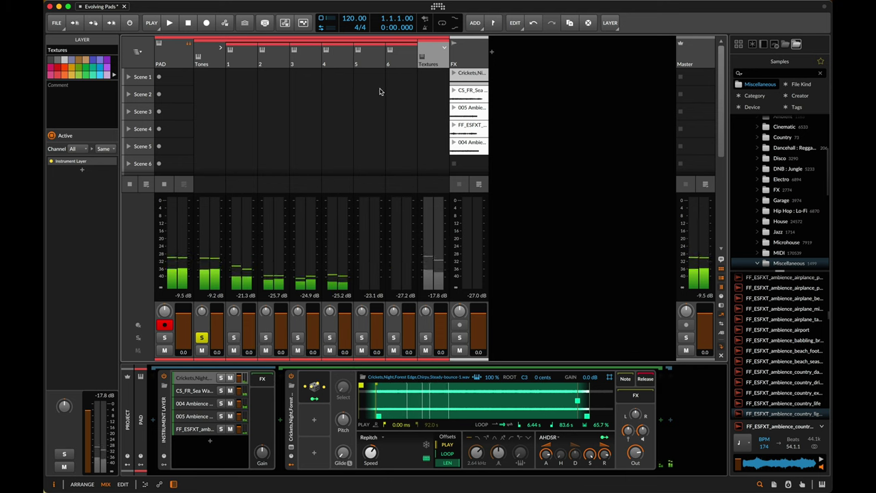
click(202, 338)
click(220, 48)
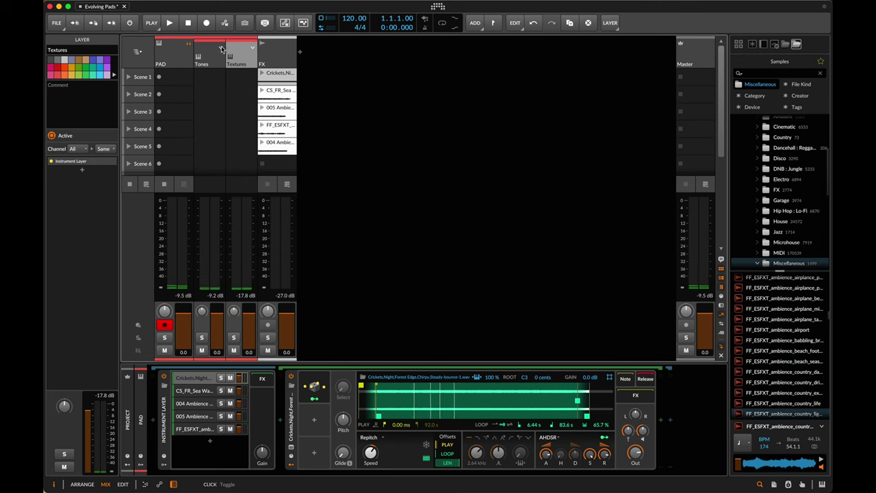
Step: Unfold the Textures channels, convert the Textures Instrument Layer to an Instrument Selector and set its mode to Round-robin
click(252, 50)
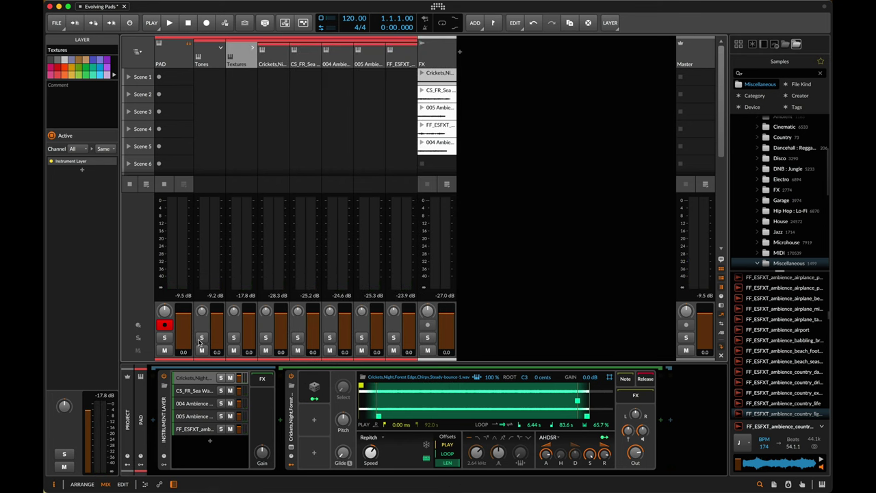
click(178, 409)
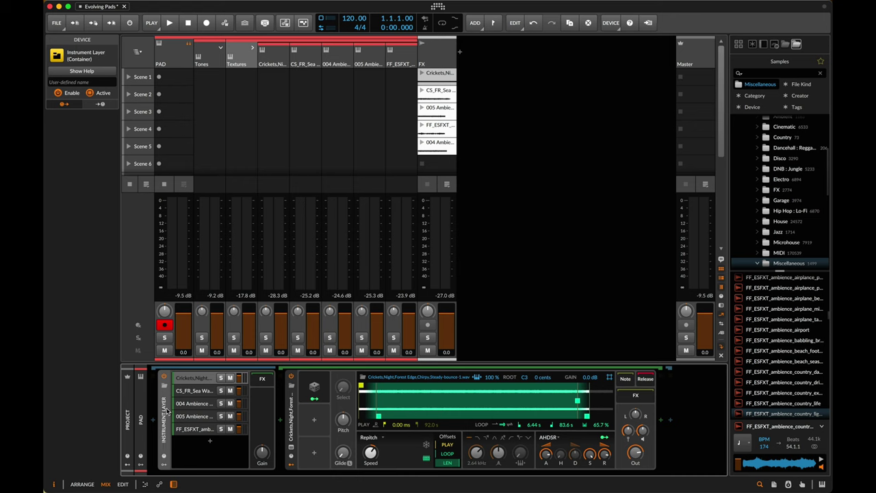
right_click(164, 411)
click(164, 411)
right_click(164, 411)
click(214, 432)
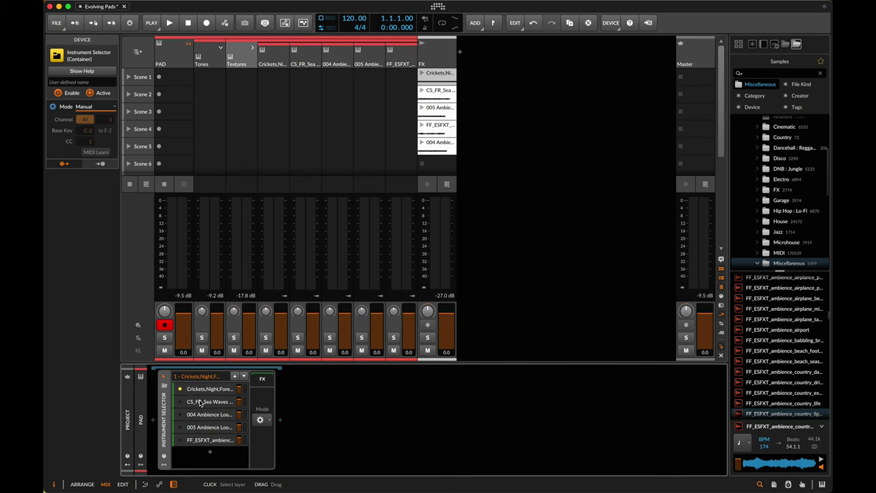
click(261, 419)
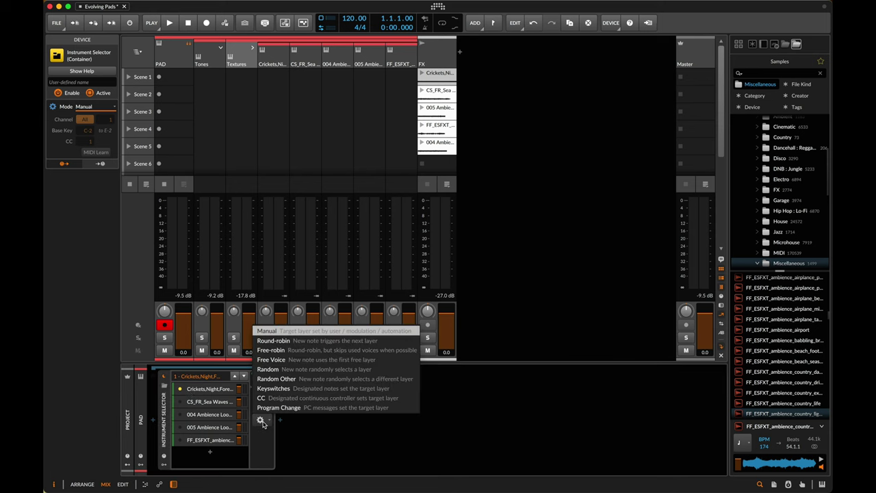
click(274, 340)
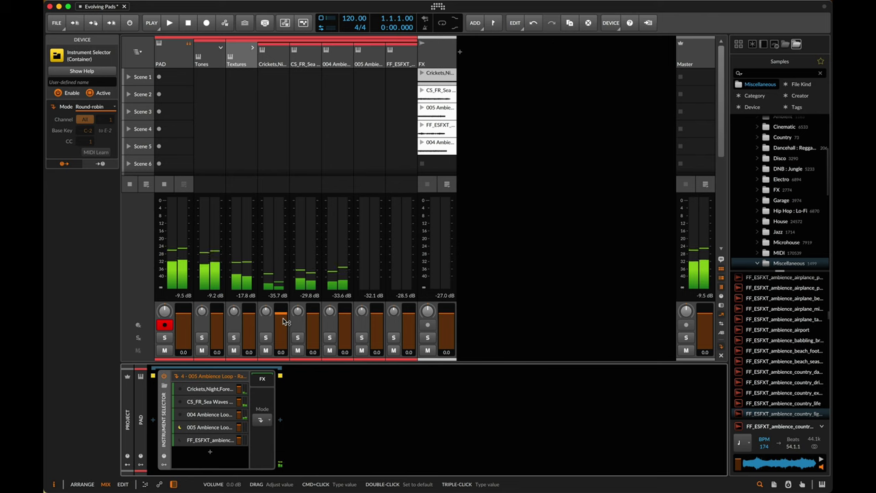
Step: Lower the Sea Waves channel to -2.8 dB and the Textures channel to -3.7 dB, and fold Textures
drag(313, 312, 313, 319)
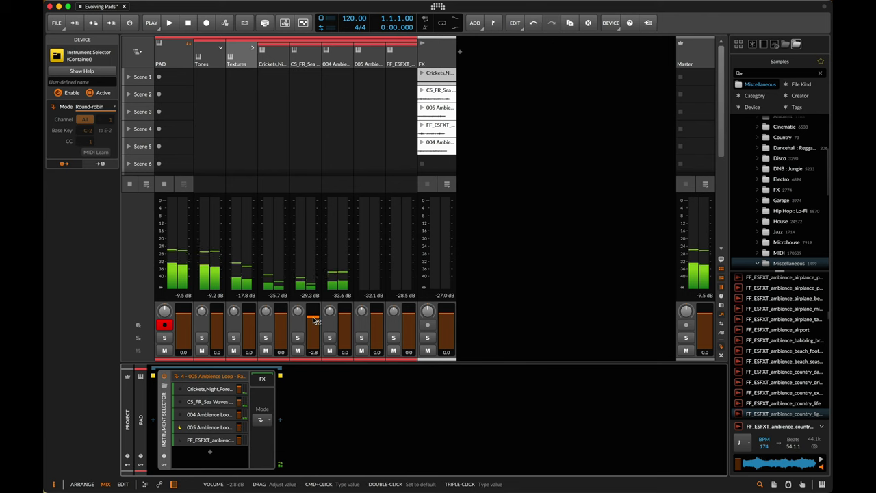
drag(248, 313, 249, 319)
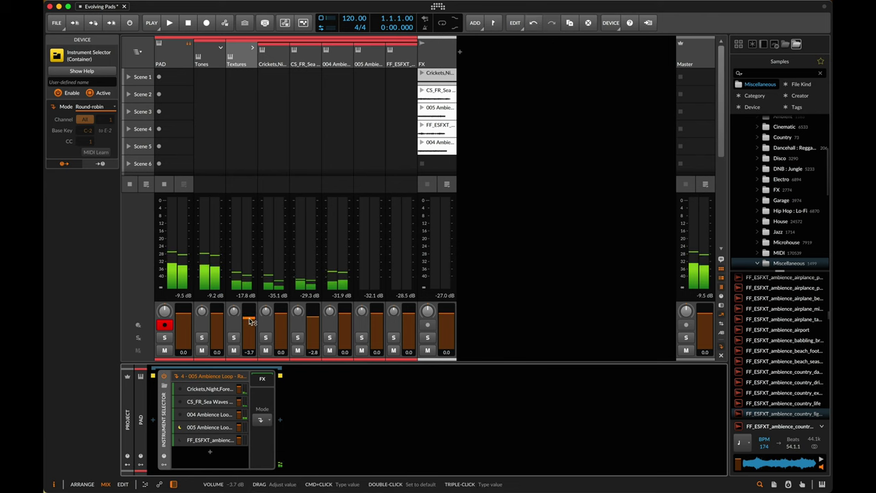
click(252, 47)
Step: Add a Reverb device after the Tones Instrument Selector
click(205, 52)
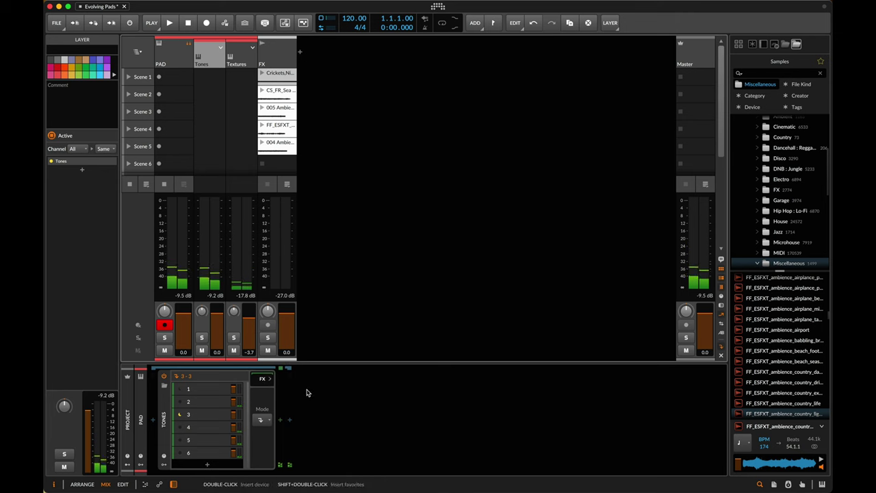
click(281, 420)
text(reverb)
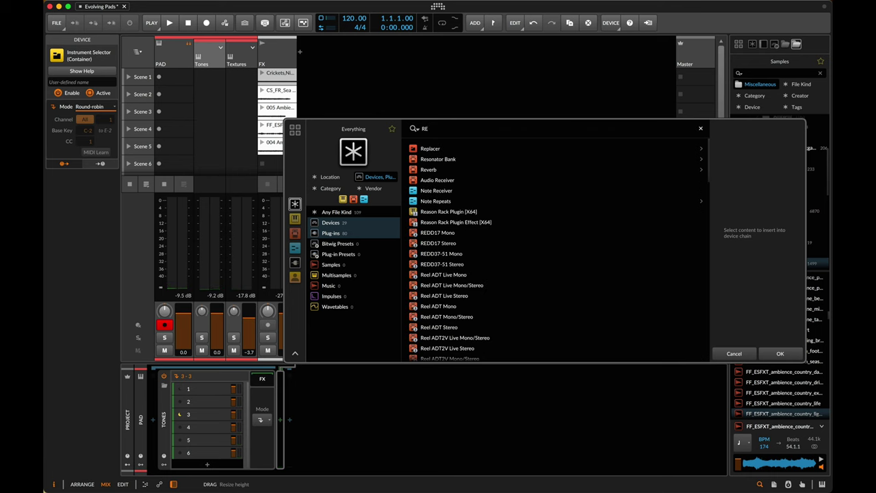
key(Return)
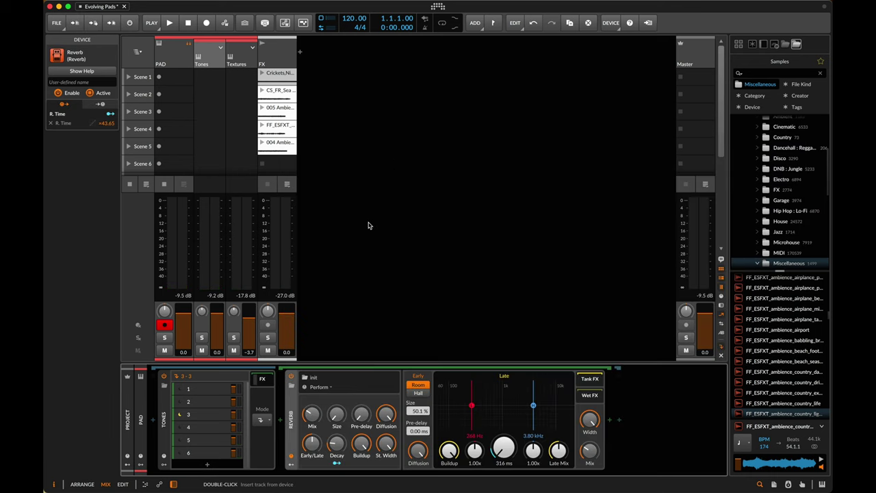
Step: Name the Instrument Selector in the Textures layer TEXTURES
click(182, 62)
click(191, 391)
click(193, 379)
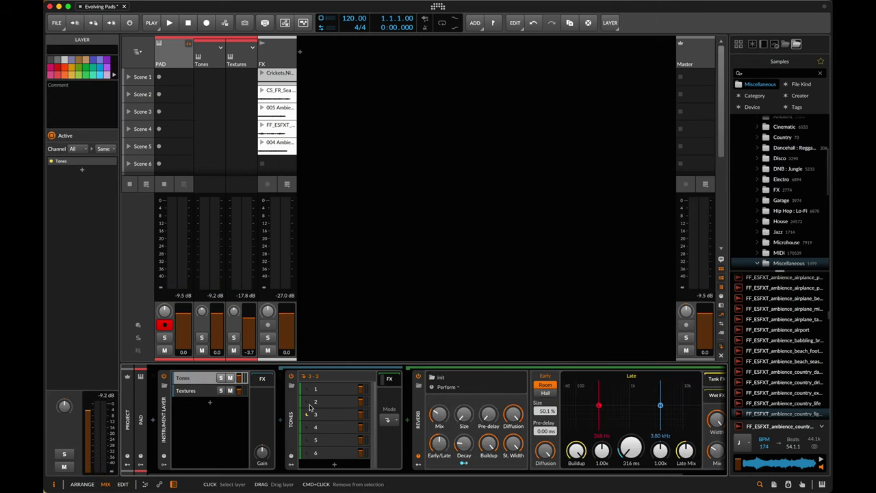
click(211, 393)
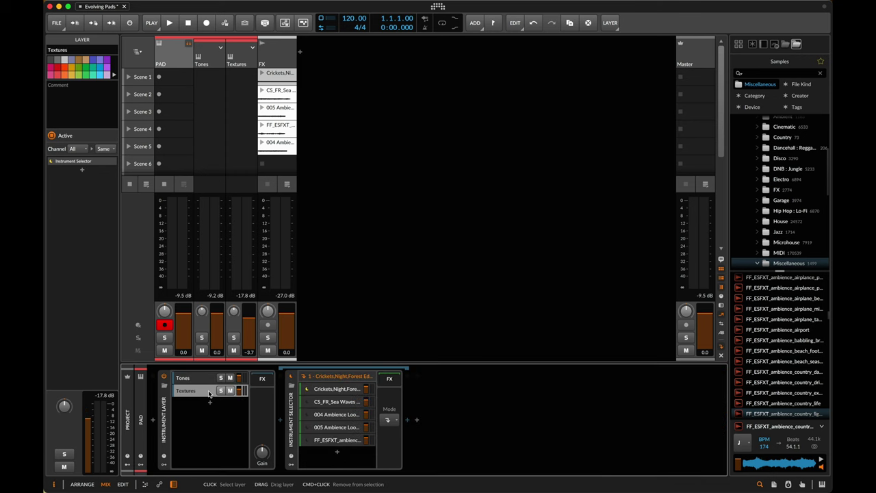
click(293, 422)
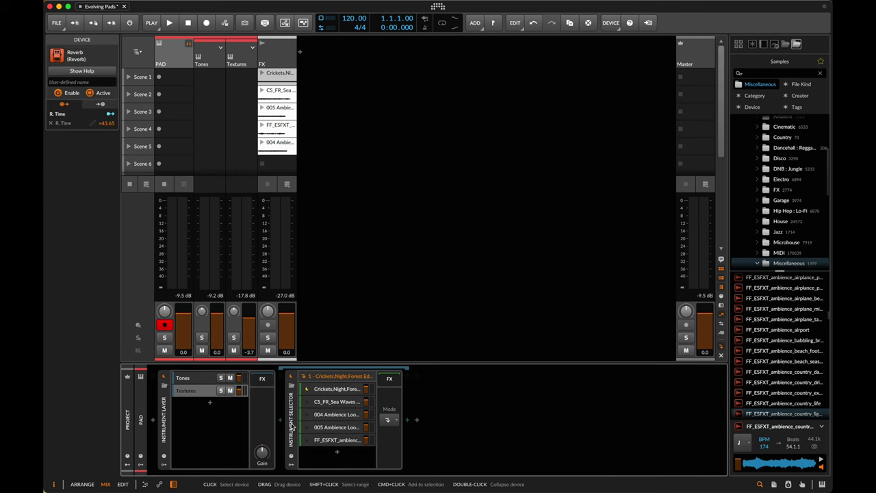
click(84, 82)
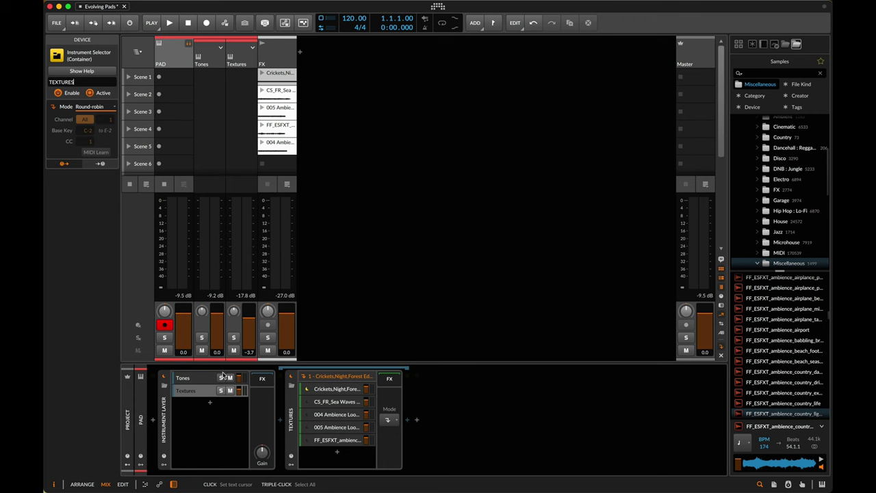
text(TEXTURES)
Step: Return to the device chain of the Tones layer and solo Tones
click(199, 379)
click(205, 391)
click(202, 380)
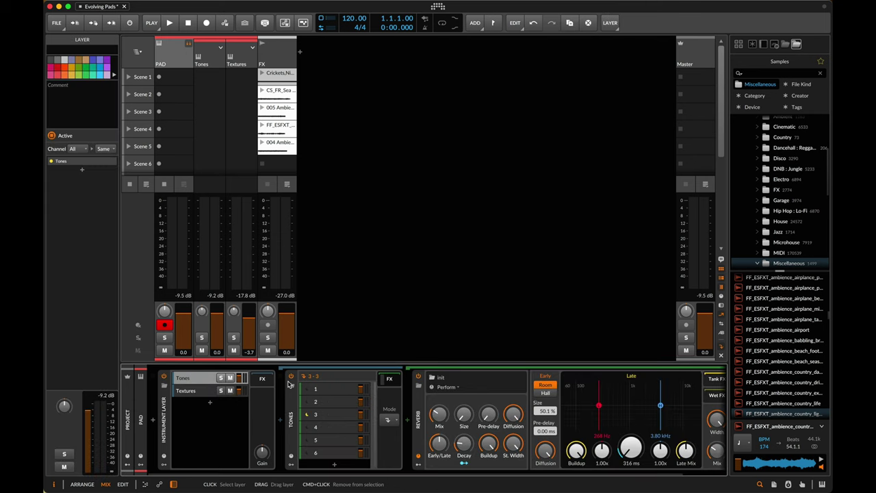
click(388, 381)
click(388, 381)
mouse_move(438, 411)
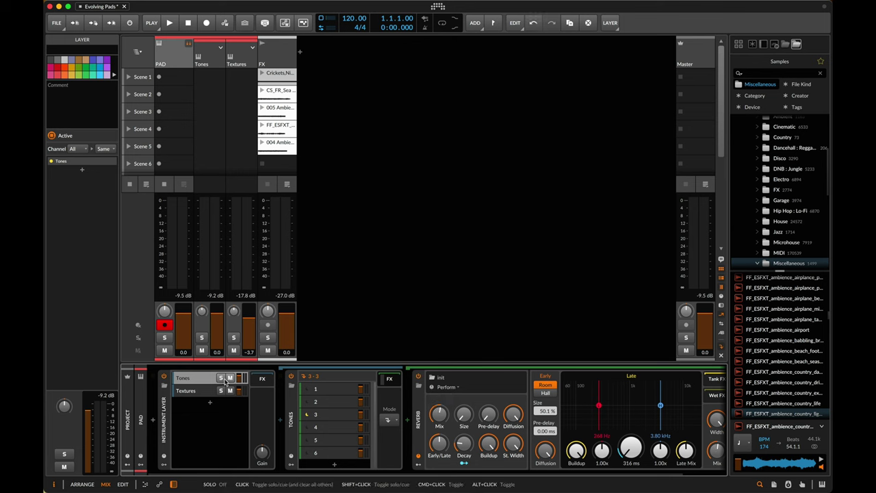
click(222, 378)
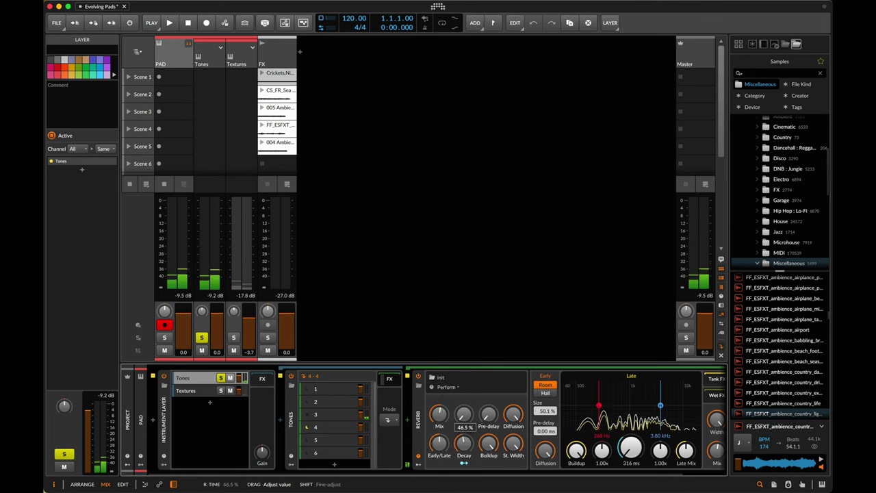
Step: Set the Tones Reverb to 106% size, 52.0 ms pre-delay and 72% mix, and raise its Early/Late balance and Decay
drag(466, 416, 465, 384)
drag(488, 416, 489, 383)
drag(440, 443, 440, 432)
drag(464, 443, 465, 426)
key(XF86AudioRaiseVolume)
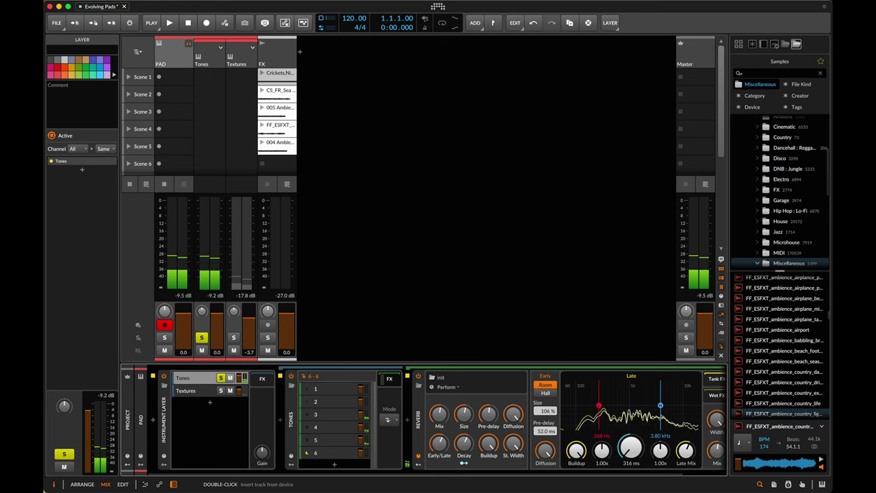
drag(465, 444, 440, 412)
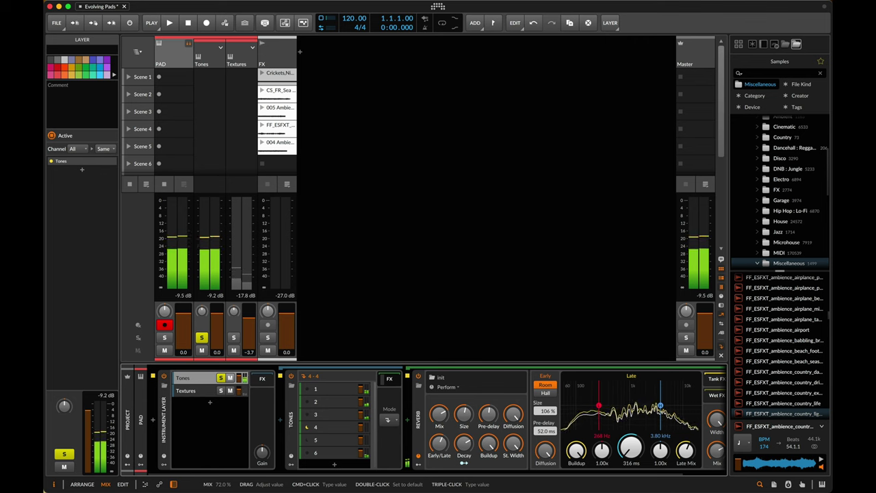
scroll(394, 420, right, 2)
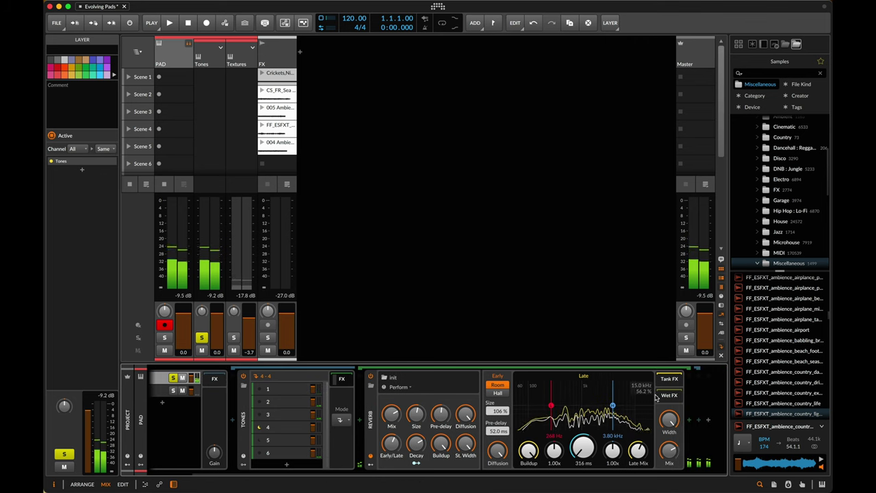
Step: Wrap the Tones Reverb in an FX Layer and add a Convolution device as a second parallel layer
click(373, 420)
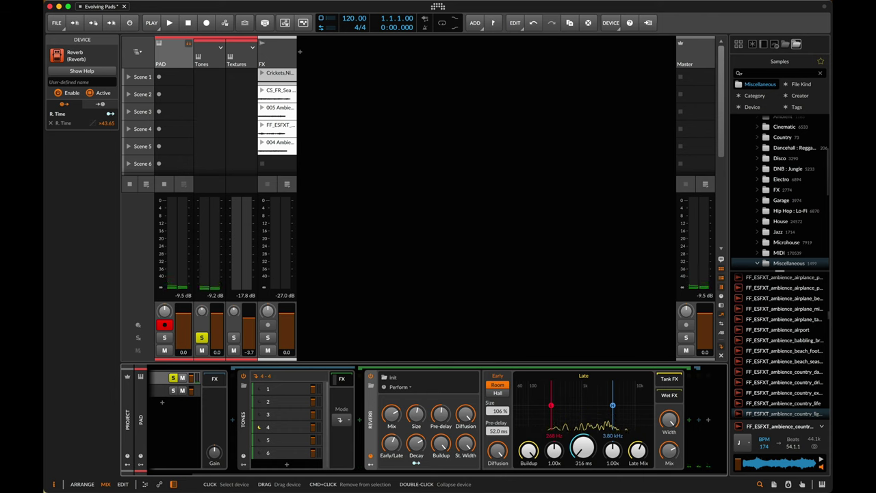
key(super+g)
click(403, 379)
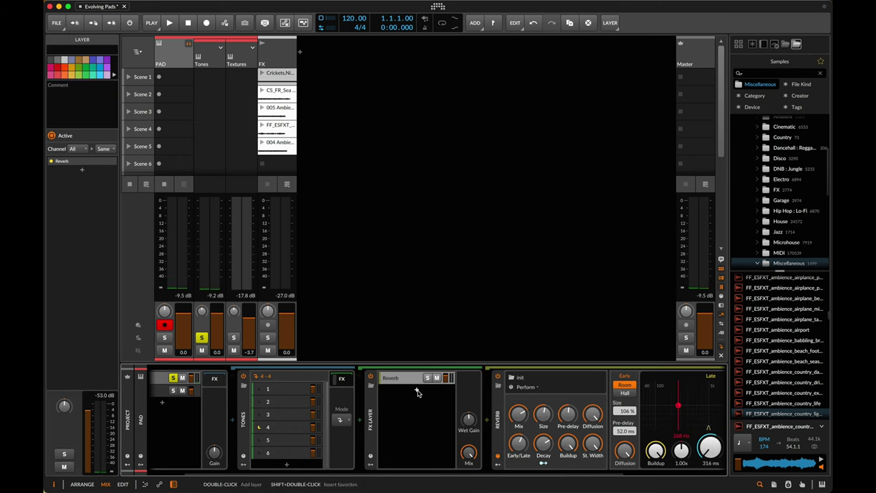
click(417, 392)
text(conv)
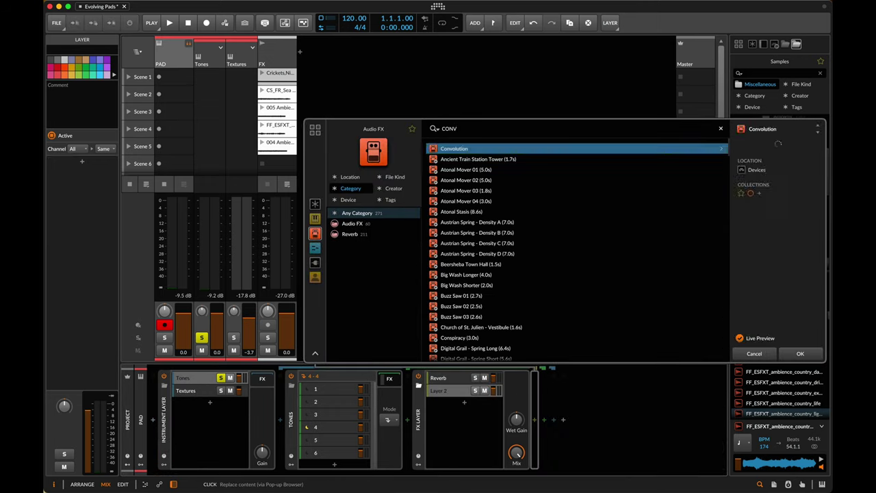
key(Return)
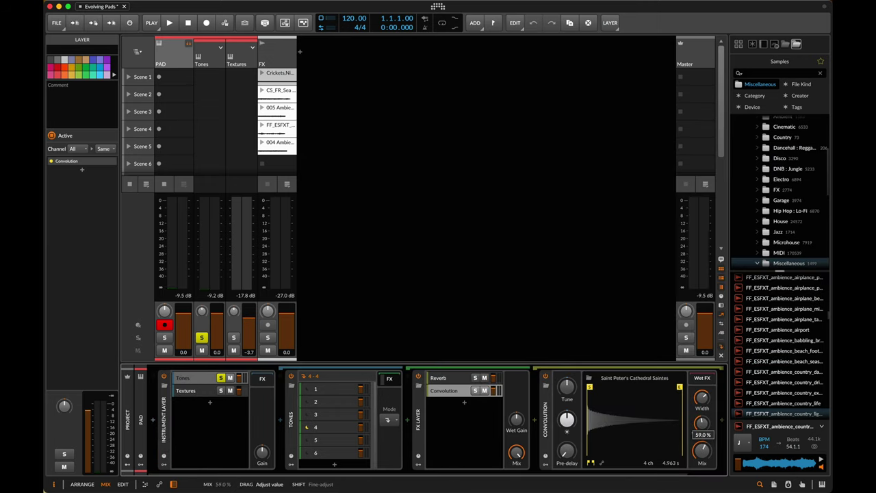
Step: Set the Convolution mix to 100%, raise its Tune and Brightness, and adjust its Wet Gain
drag(703, 451, 703, 432)
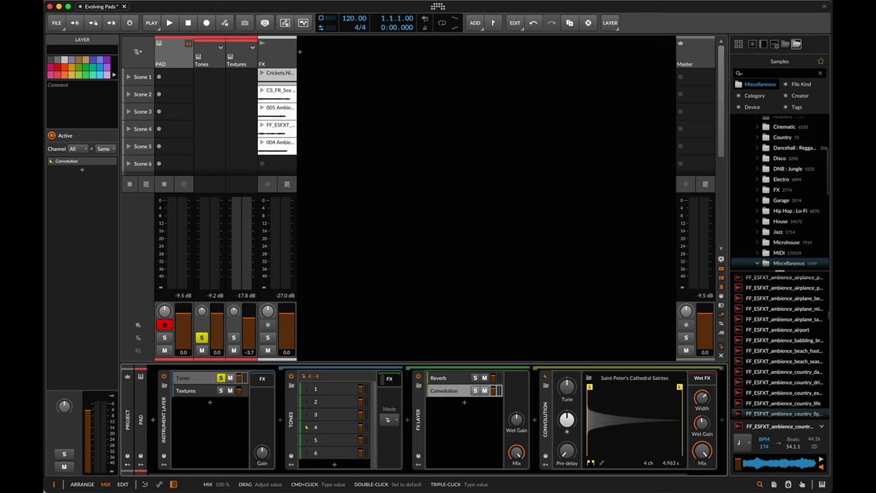
drag(567, 387, 567, 387)
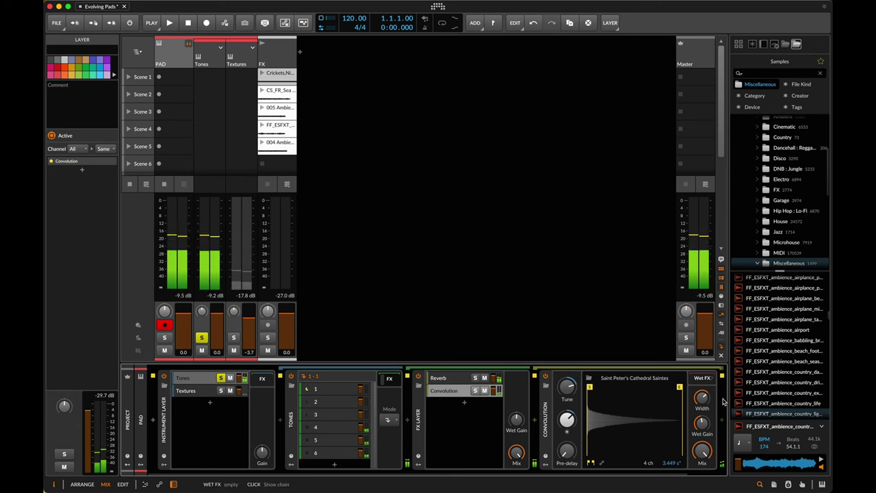
mouse_move(567, 420)
mouse_down()
mouse_move(567, 407)
mouse_move(569, 419)
mouse_up()
drag(701, 422, 702, 422)
Step: Load the MA7 Large Deep impulse from the Studio Halls category into the Convolution device
click(634, 379)
text(AAAAAAAAAAA)
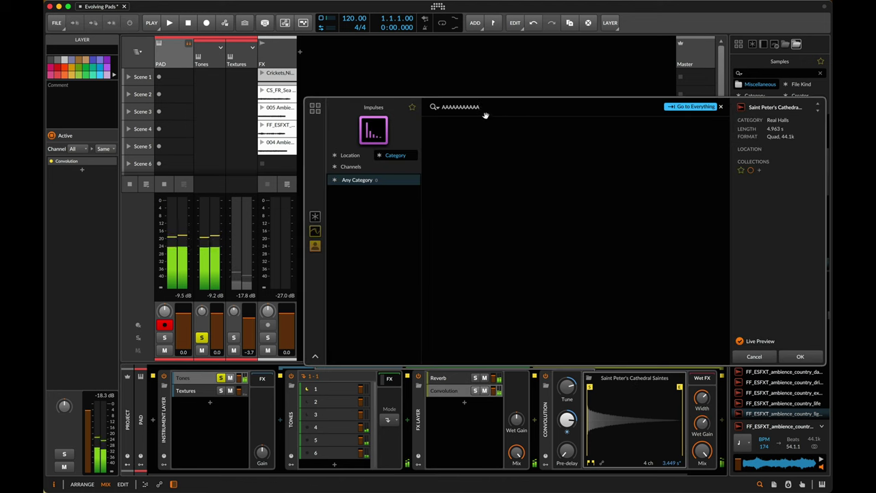
key(super+a)
key(BackSpace)
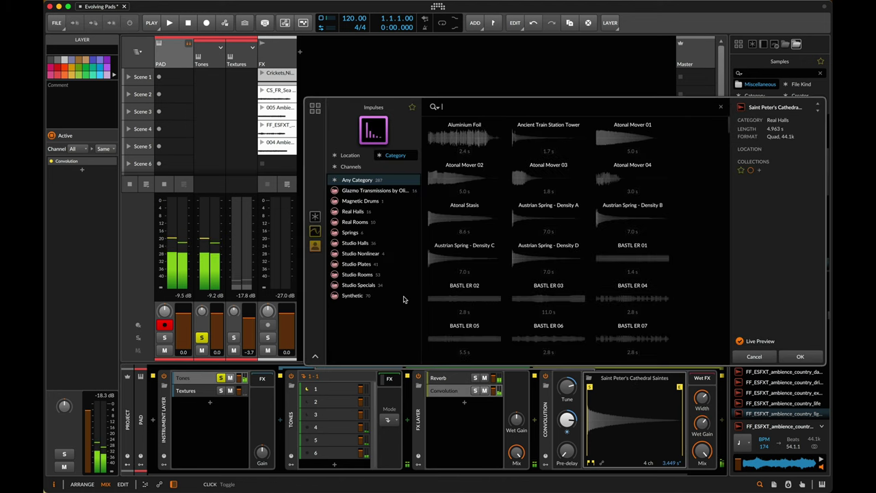
click(371, 245)
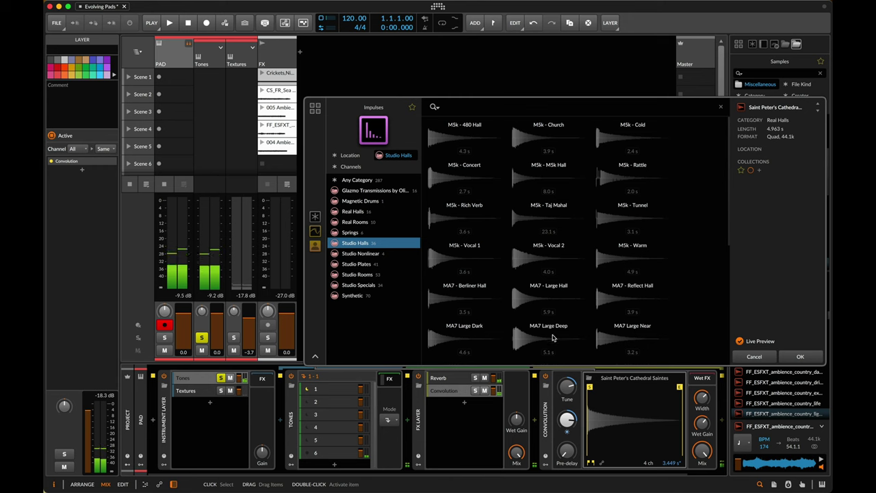
double_click(553, 337)
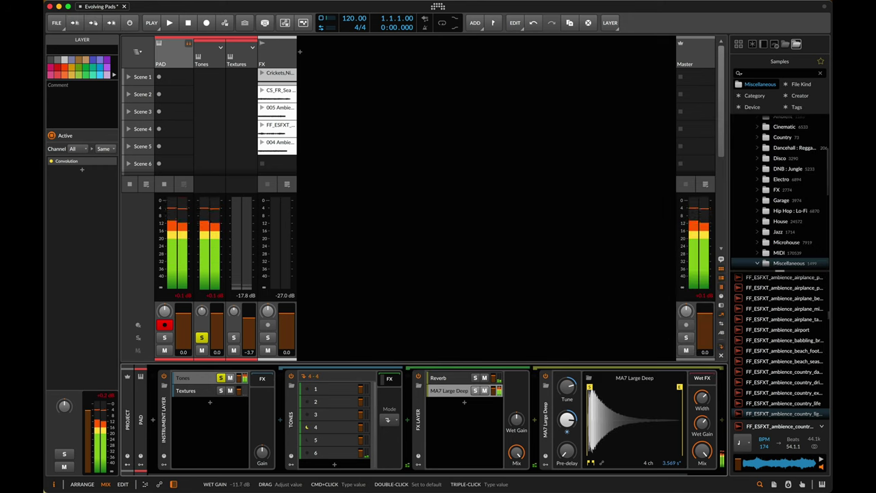
Step: Lower the Convolution Wet Gain to -36.8 dB and, after a bypass comparison, reduce the FX Layer's overall mix
mouse_move(702, 421)
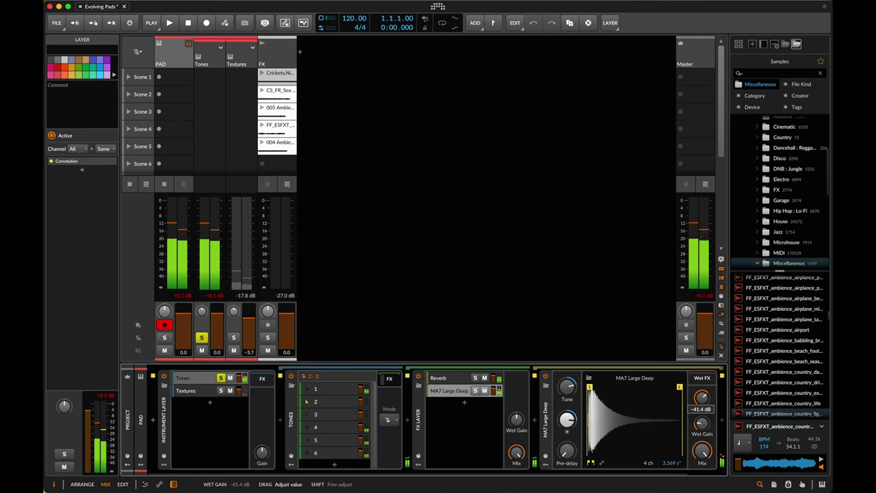
drag(701, 423, 702, 425)
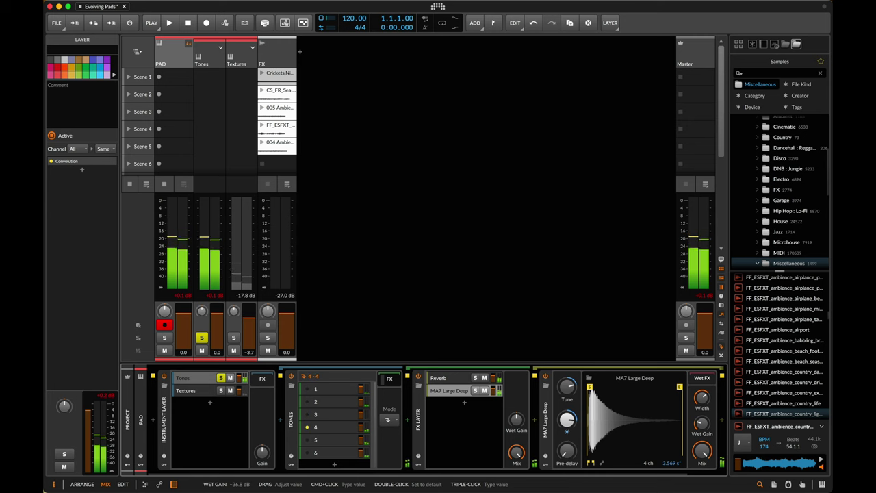
click(419, 376)
click(419, 377)
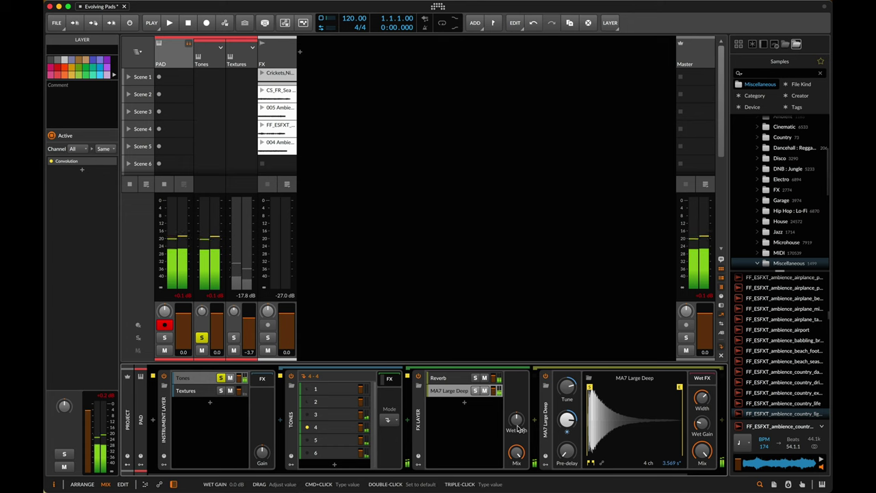
click(439, 378)
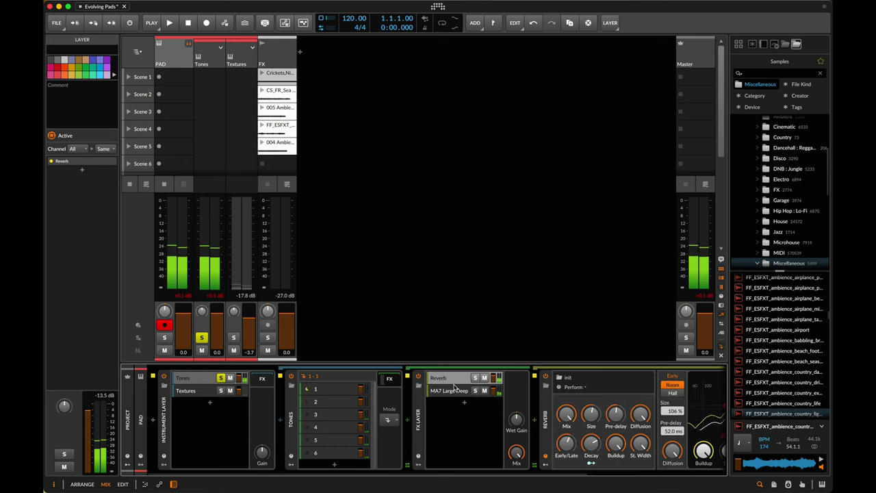
mouse_move(518, 462)
mouse_down()
mouse_move(518, 471)
mouse_move(516, 454)
mouse_up()
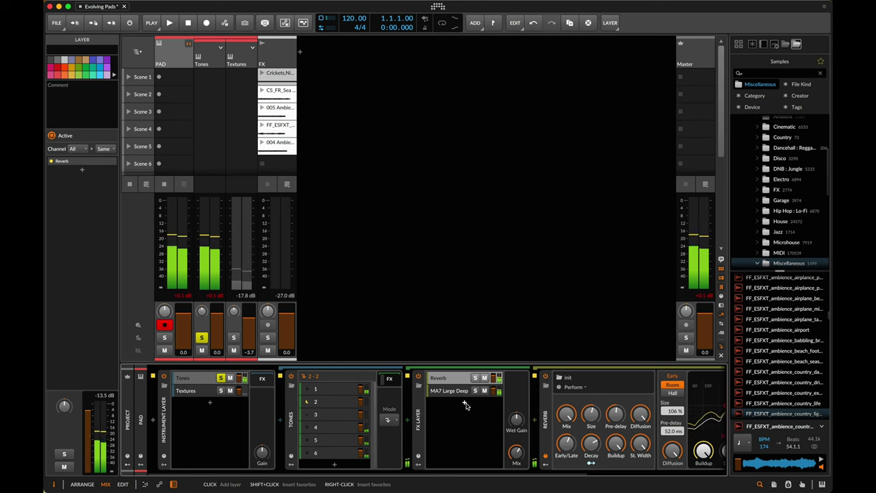
Step: Add a Delay-2 layer to the FX Layer with delay times of 6 left and 9 right and full mix
click(465, 406)
text(DEL)
key(Down)
key(Down)
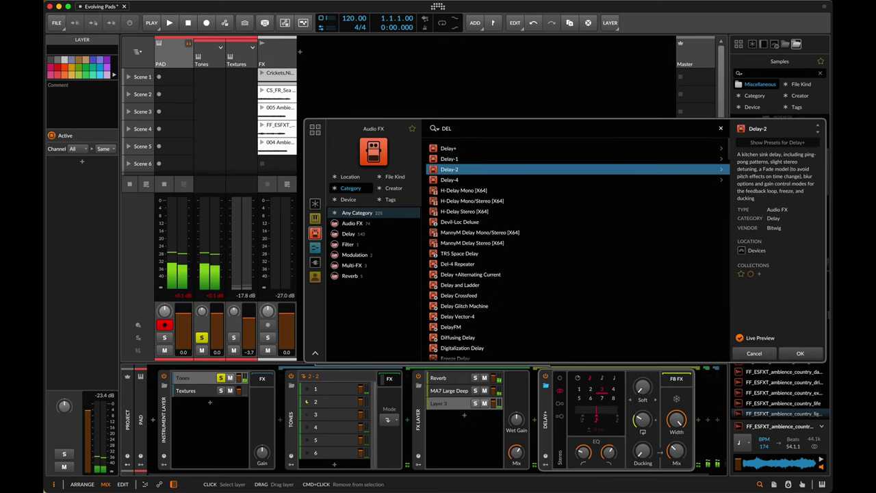
key(Return)
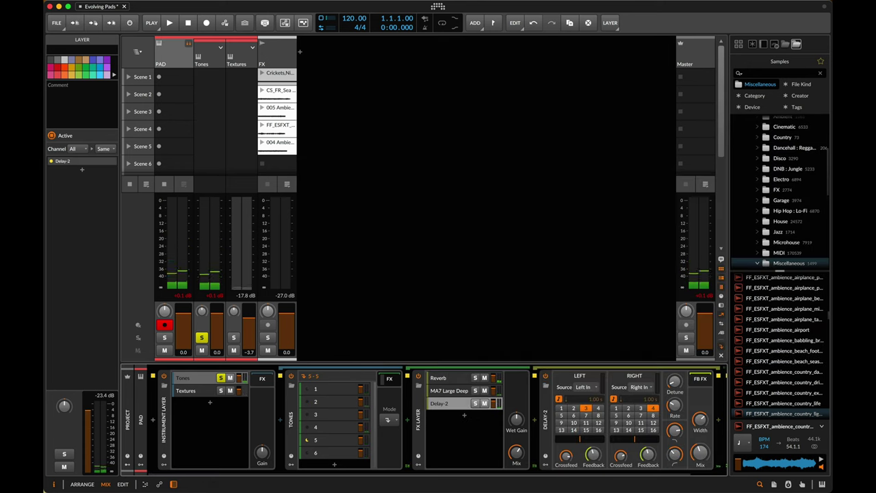
click(616, 423)
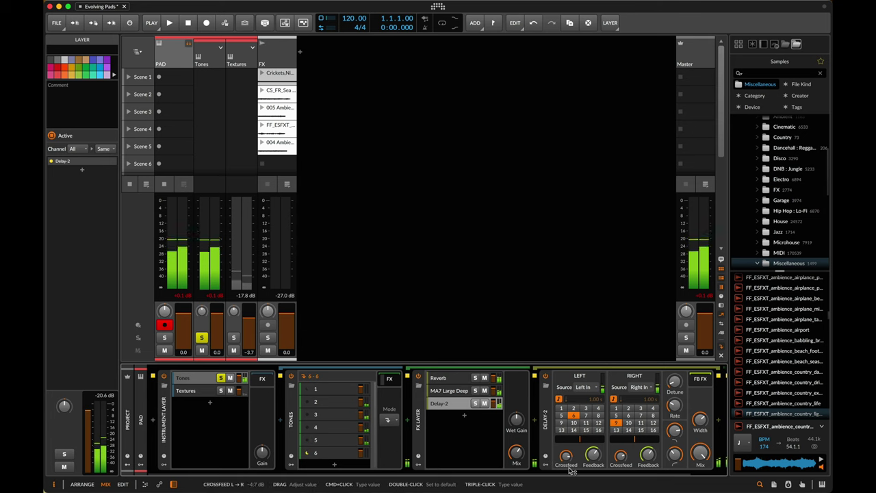
Step: Add a Delay+ layer with a delay time of 5, the Reverse blur character and 100% mix
click(465, 414)
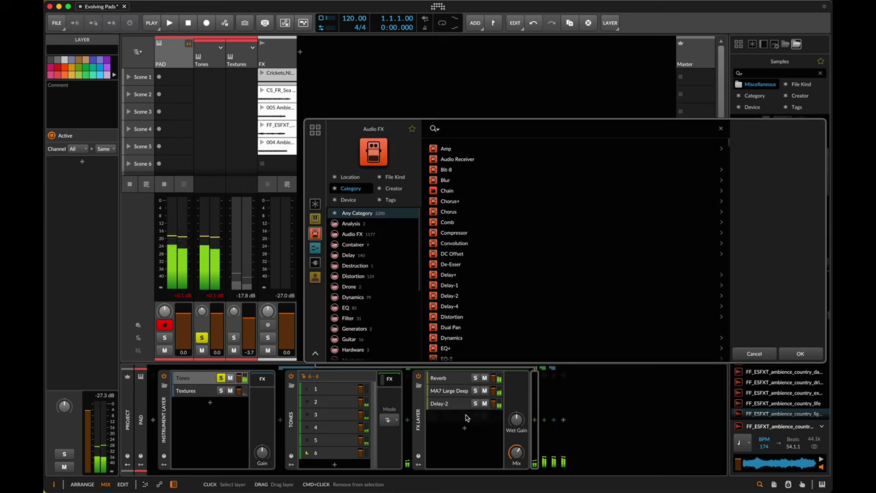
text(DEL)
key(Return)
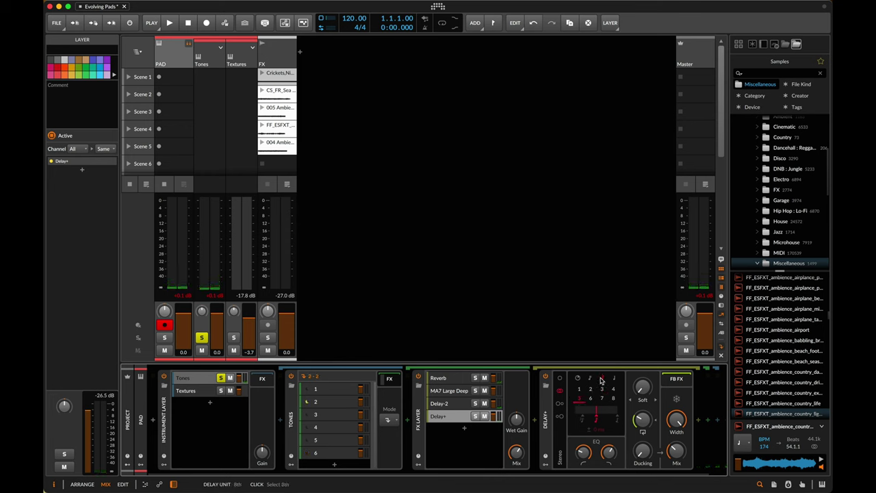
drag(644, 417, 644, 389)
click(644, 400)
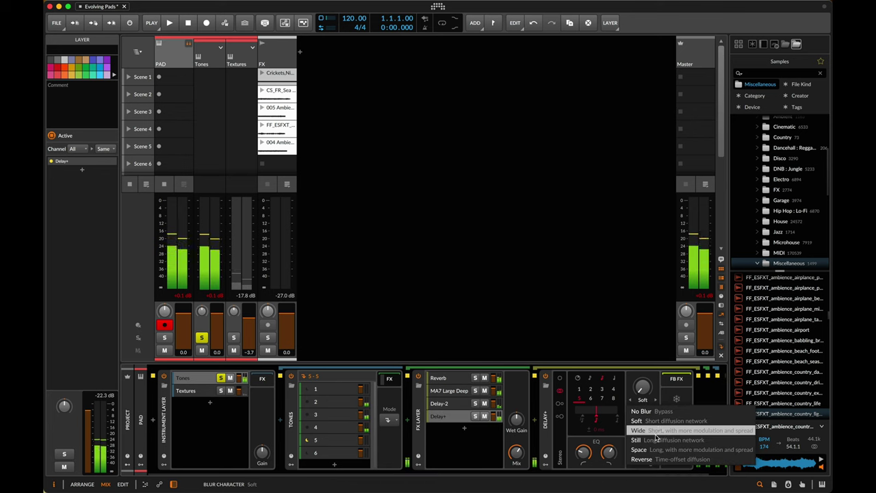
click(655, 458)
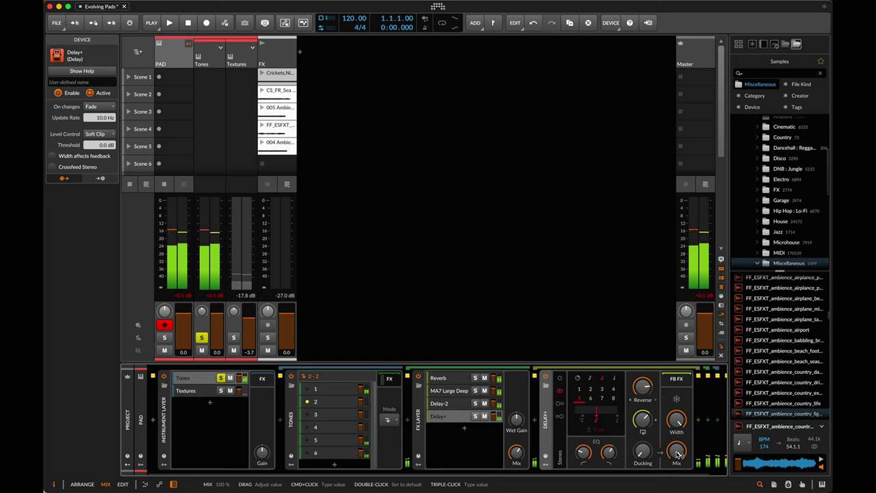
Step: Set the FX Layer's mix to 50.5% and add a Blur device as its fifth layer
click(495, 398)
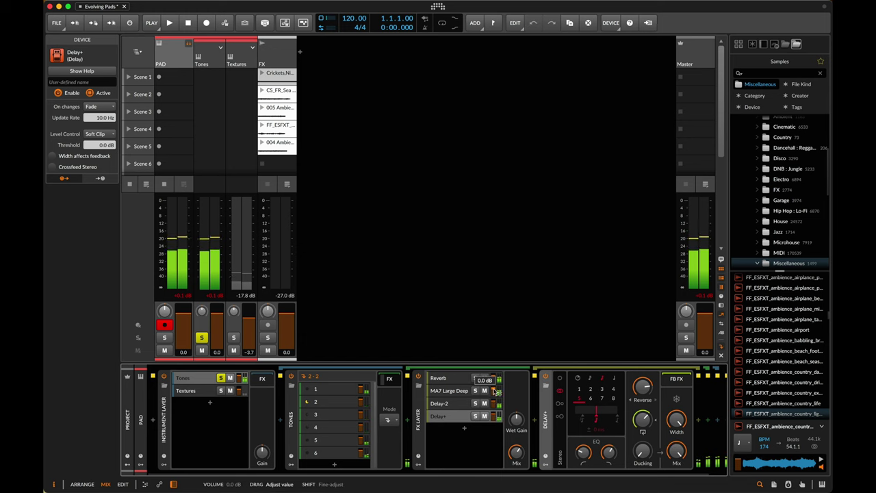
drag(517, 452, 516, 455)
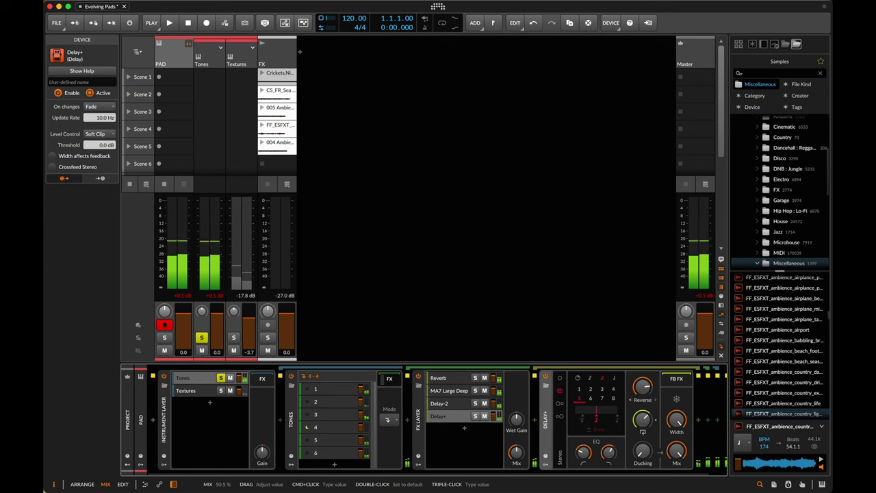
click(464, 428)
text(Blur)
key(Return)
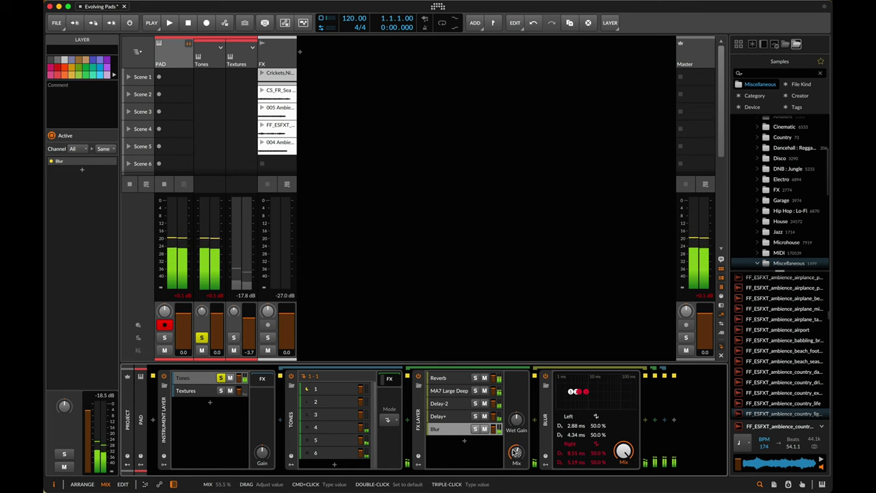
Step: Move Blur into its own FX Layer ahead of the reverb and delay FX Layer, and lower the Blur container's mix slightly
drag(451, 432, 408, 420)
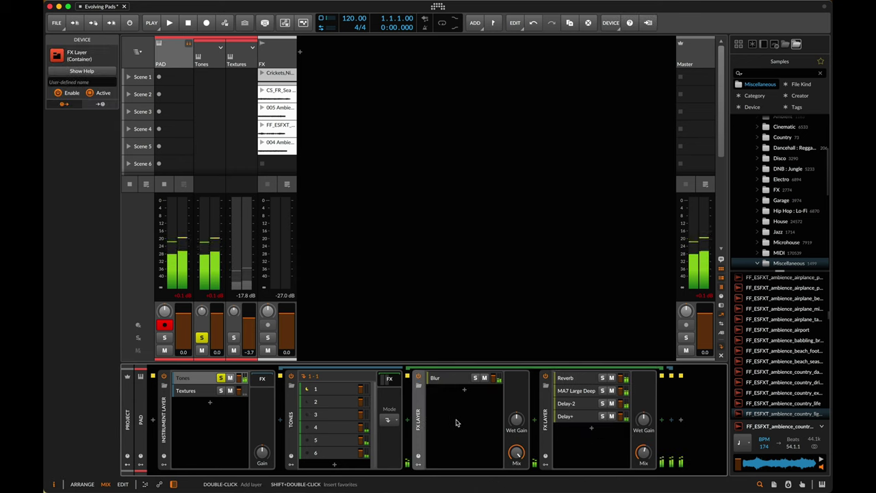
drag(522, 459, 522, 479)
drag(643, 451, 643, 475)
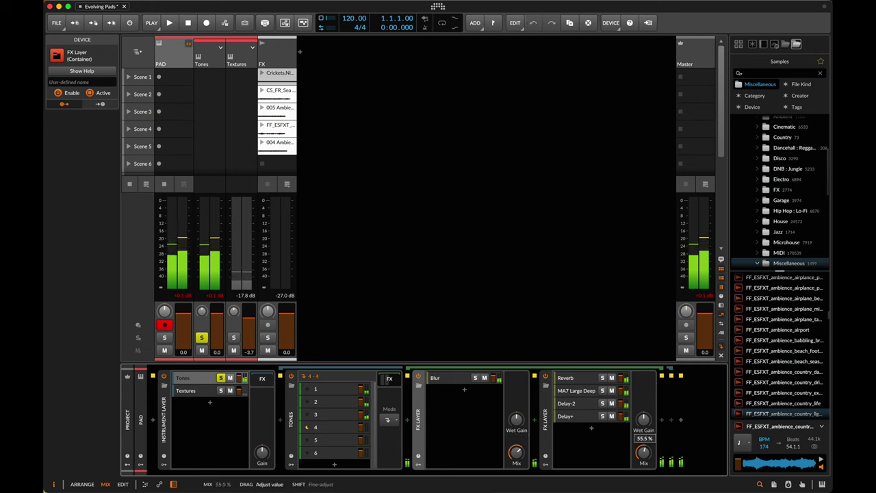
Step: Collapse both FX Layers, group them into one parent FX Layer, and set the parent's mix to 92%
double_click(420, 406)
double_click(440, 413)
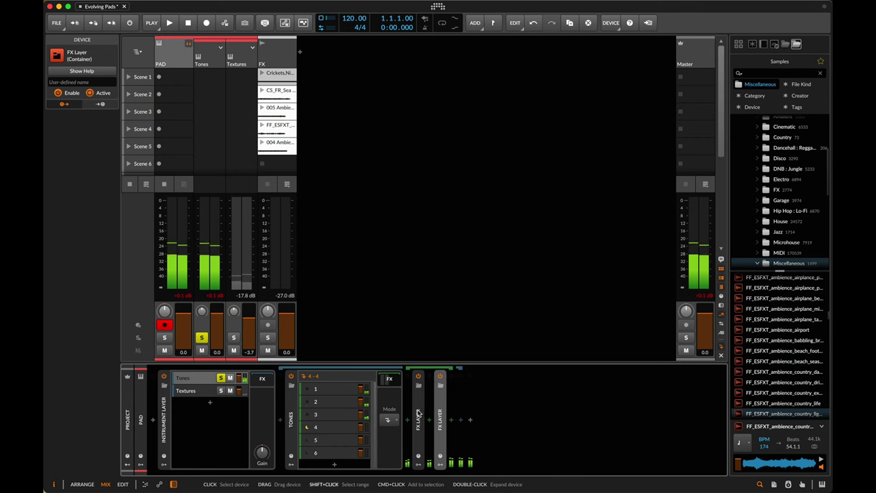
super+click(419, 412)
key(super+g)
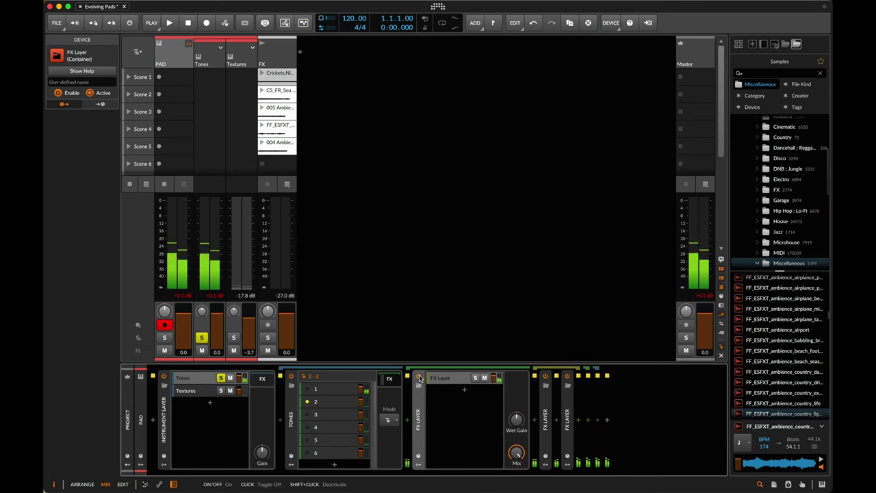
click(418, 376)
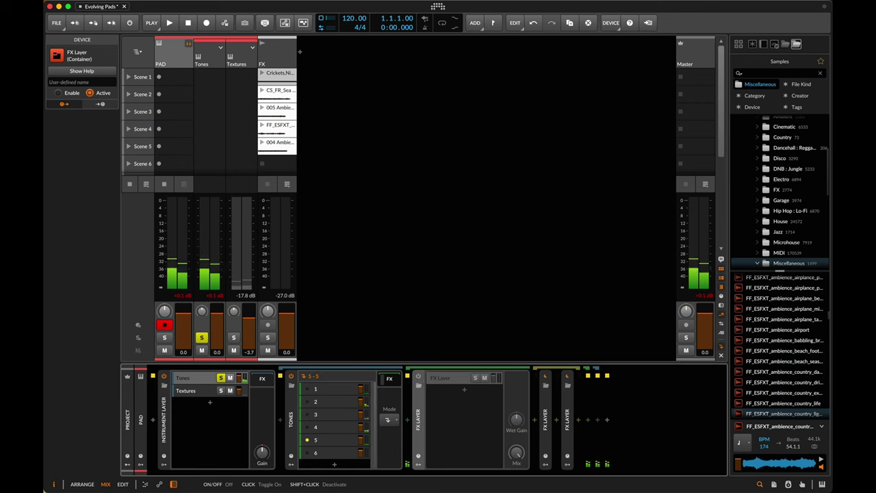
click(419, 375)
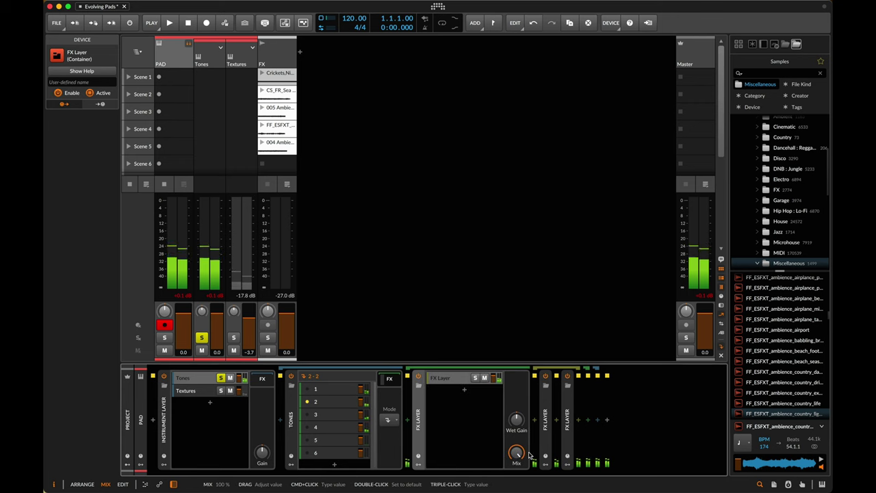
drag(518, 454, 518, 457)
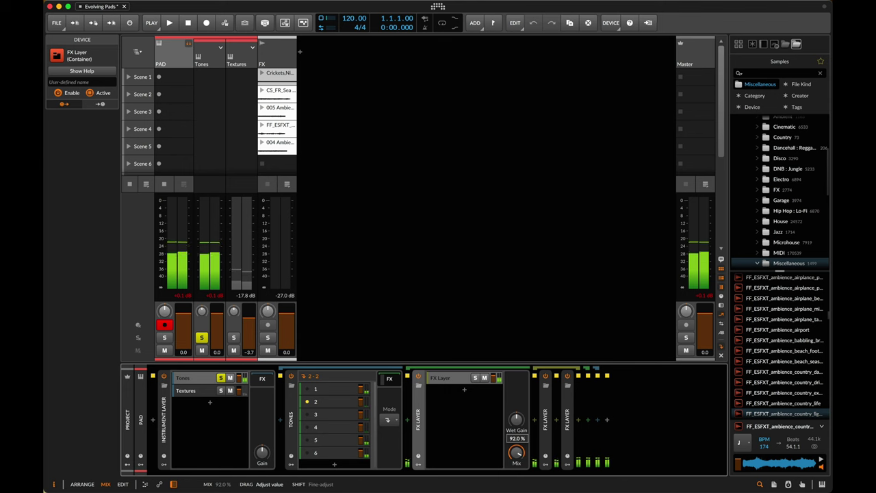
Step: Add a Random modulator to the parent FX Layer and modulate its Mix by -0.19
click(418, 386)
click(432, 388)
text(RND)
key(BackSpace)
key(BackSpace)
text(AN)
key(Return)
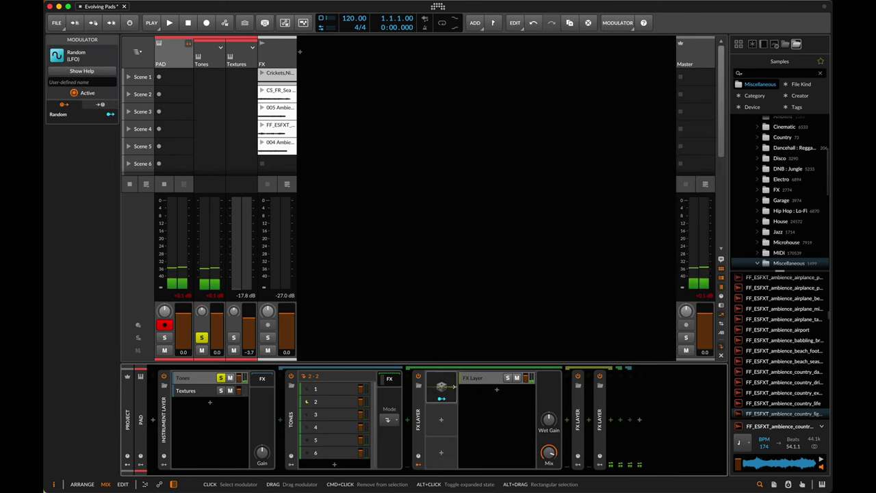
click(447, 402)
drag(614, 451, 615, 451)
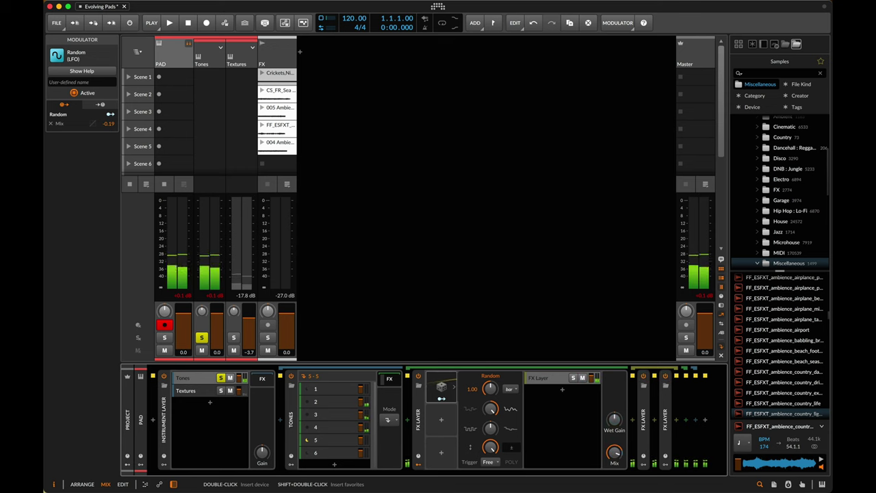
Step: Expand the reverb and delay FX Layer and add a Random modulator to it
double_click(665, 411)
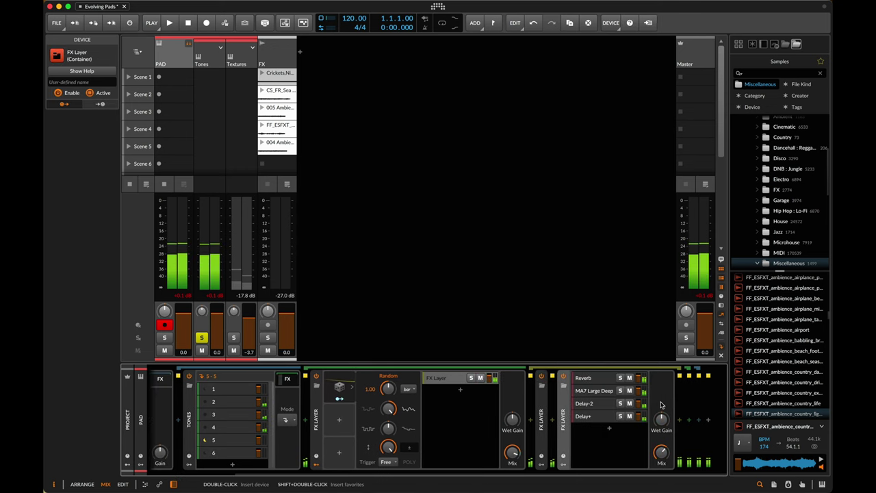
click(564, 465)
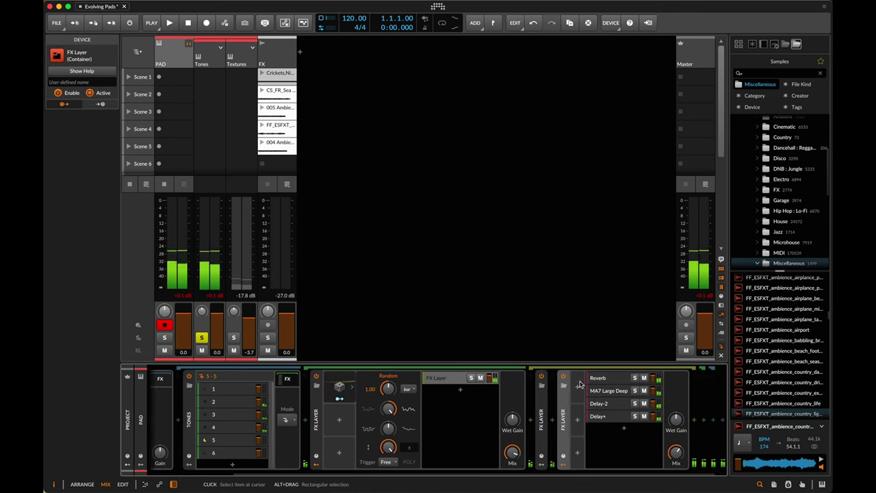
click(581, 386)
text(RA)
key(Down)
key(Down)
key(Return)
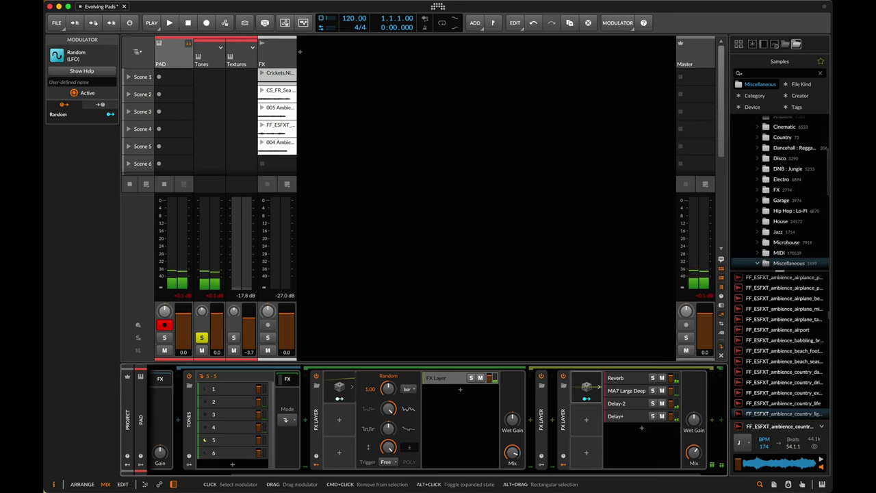
Step: Set the rate of the reverb and delay FX Layer's Random modulator to 0.85 bar
click(532, 387)
click(568, 388)
drag(601, 407, 601, 356)
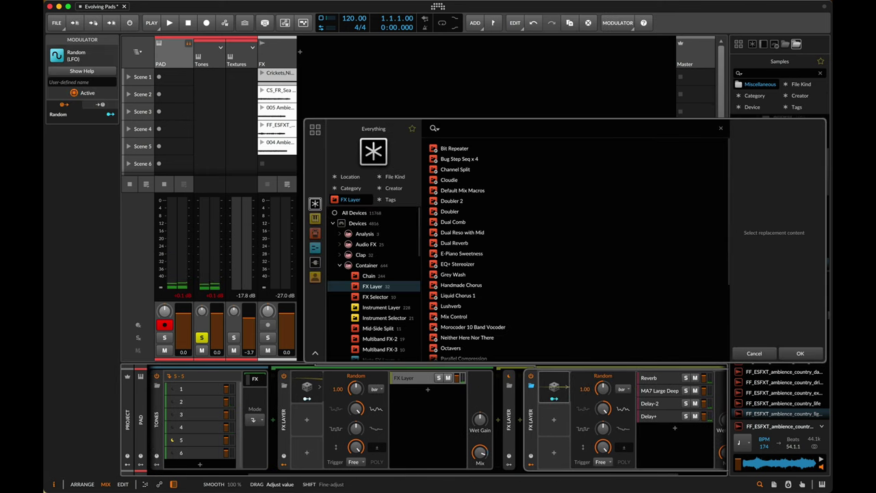
key(Escape)
key(Escape)
drag(604, 389, 604, 399)
mouse_move(555, 388)
mouse_down()
mouse_move(558, 419)
mouse_move(558, 389)
mouse_up()
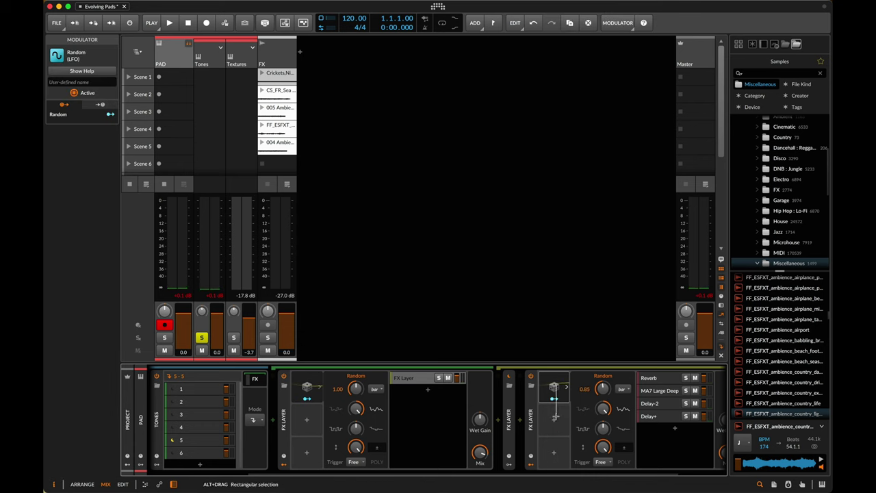
Step: Duplicate the Random modulator three times and set the fourth one's rate to 1.17 bars
key(super+d)
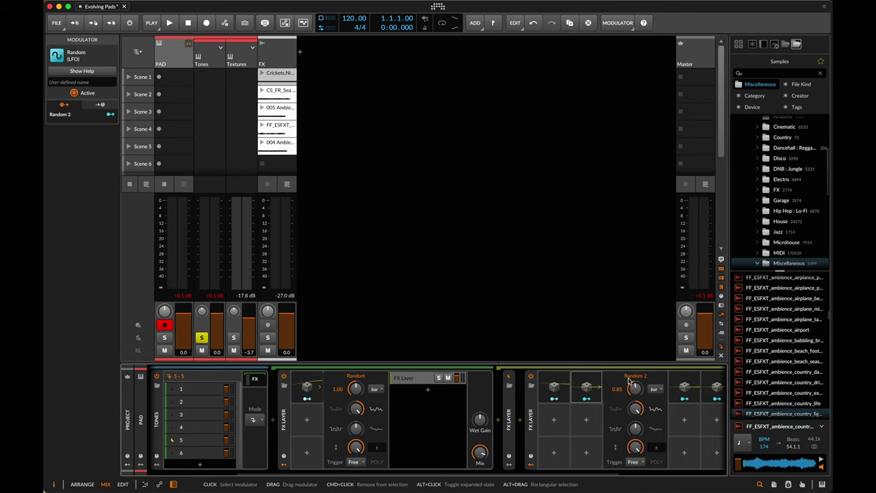
key(super+d)
click(616, 388)
click(614, 389)
key(super+d)
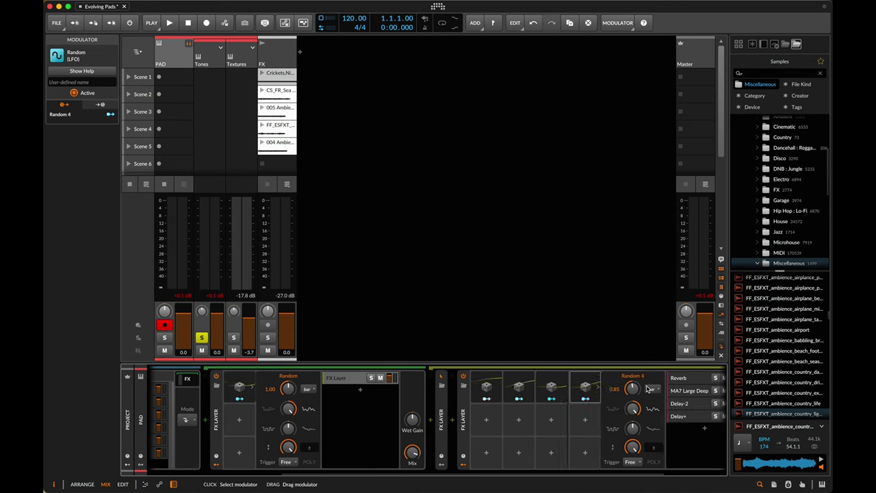
drag(621, 390, 622, 383)
Step: Modulate the Reverb, MA7 Large Deep, Delay-2 and Delay+ layer volumes with Random 1 to 4 by -0.16, -0.19, -0.18 and -0.21 respectively
scroll(622, 389, right, 3)
click(391, 399)
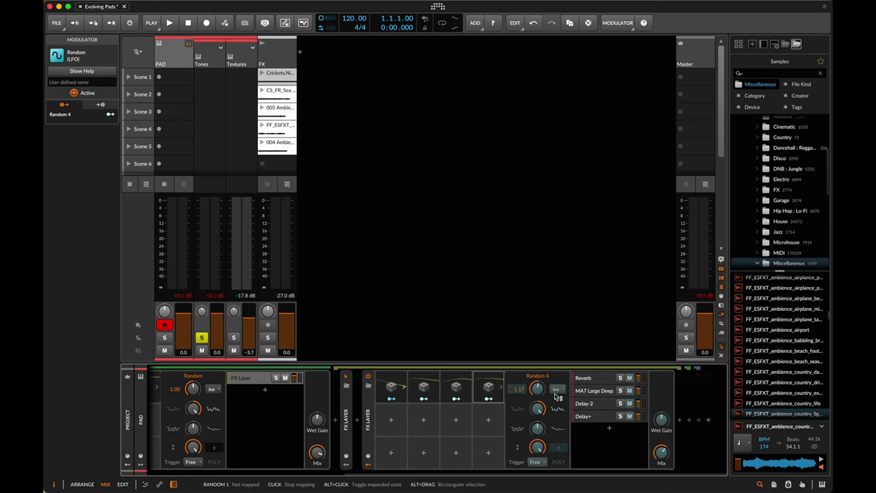
click(424, 399)
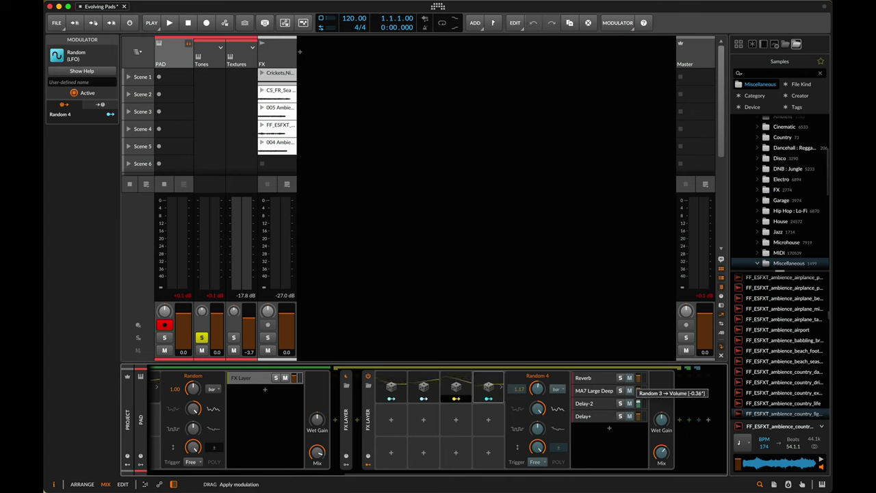
click(637, 404)
drag(639, 416, 639, 433)
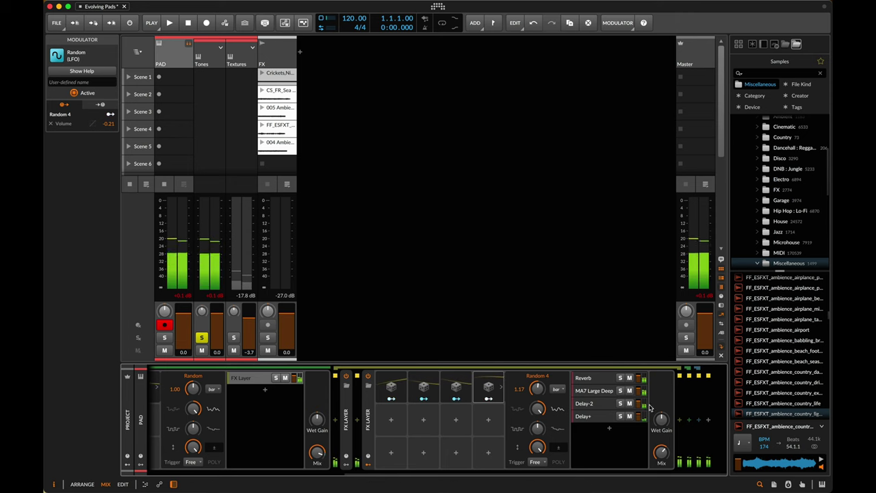
Step: Turn off solo on the Tones layer so that Textures plays along with it
drag(656, 454, 658, 453)
scroll(658, 453, left, 8)
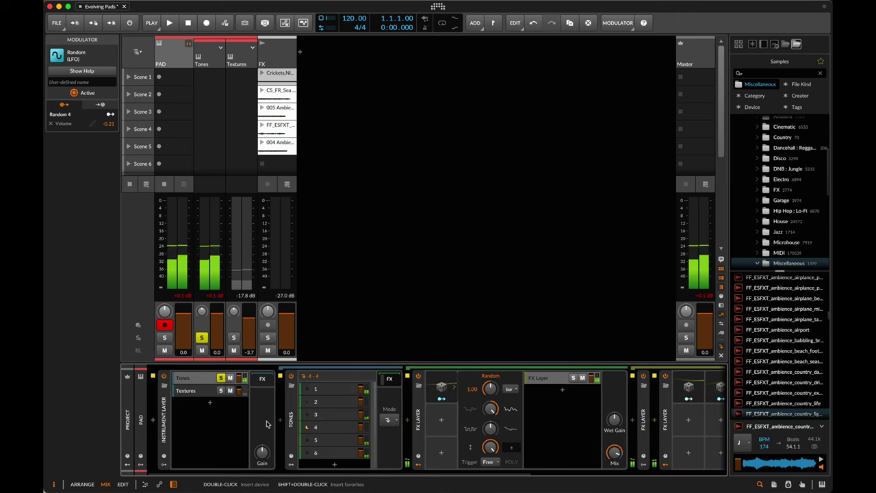
click(221, 379)
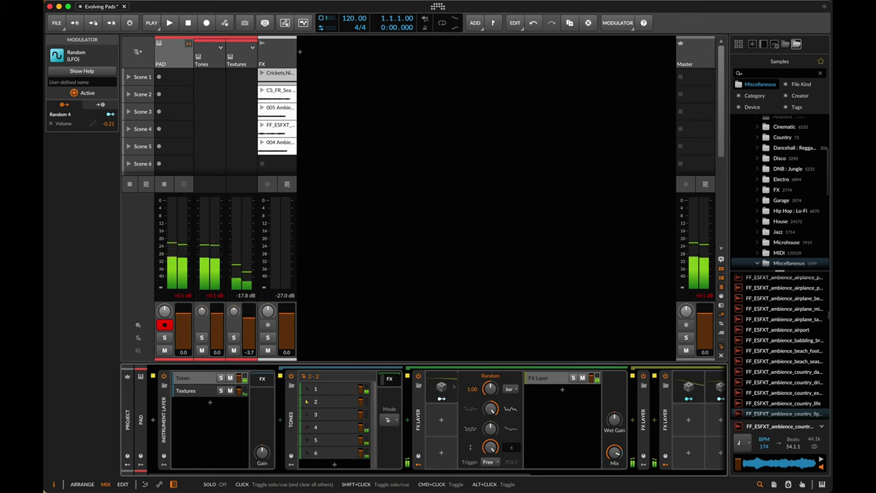
Step: Add a Reverb to the Textures layer's effects chain with its mix at 48.5%, and return to the Tones layer
click(191, 390)
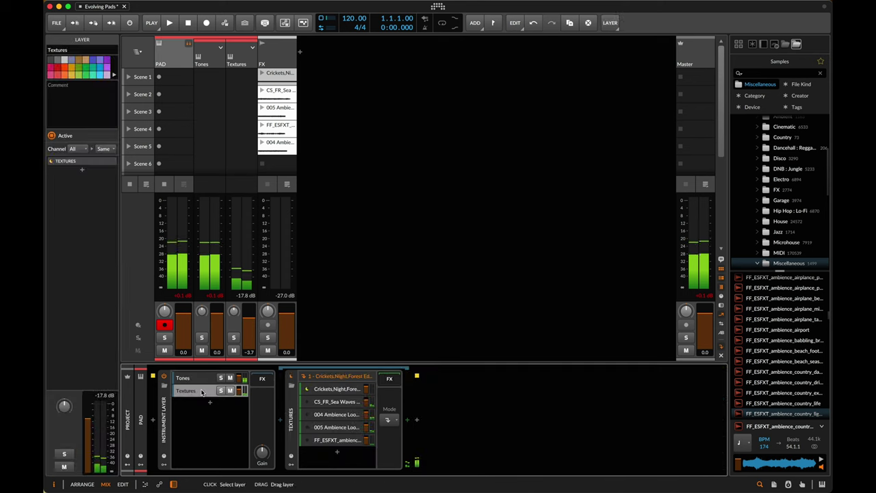
click(396, 389)
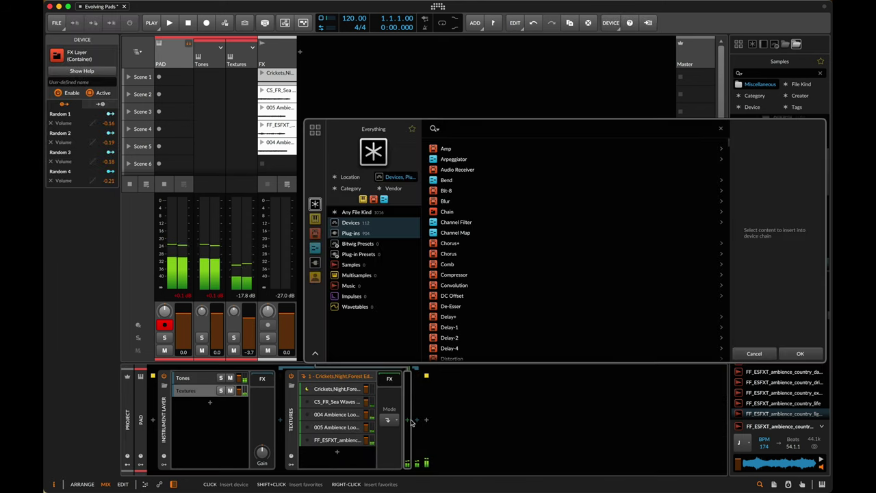
text(reverb)
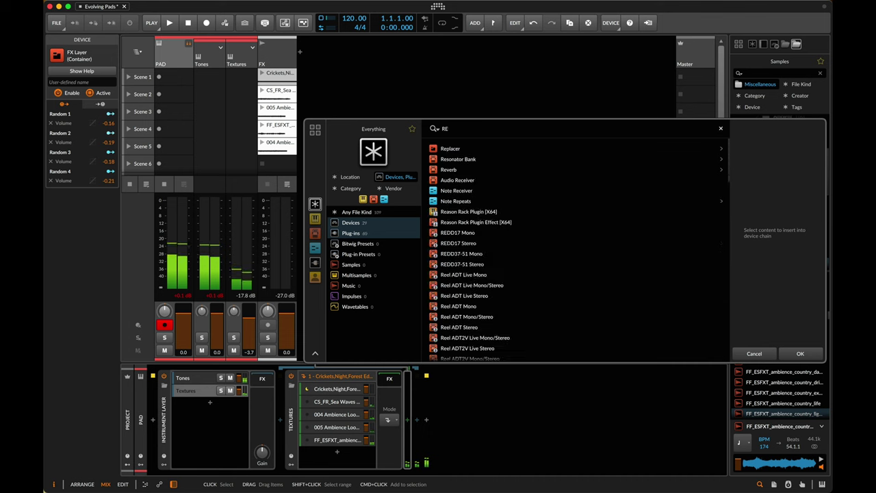
key(Return)
drag(464, 414, 440, 401)
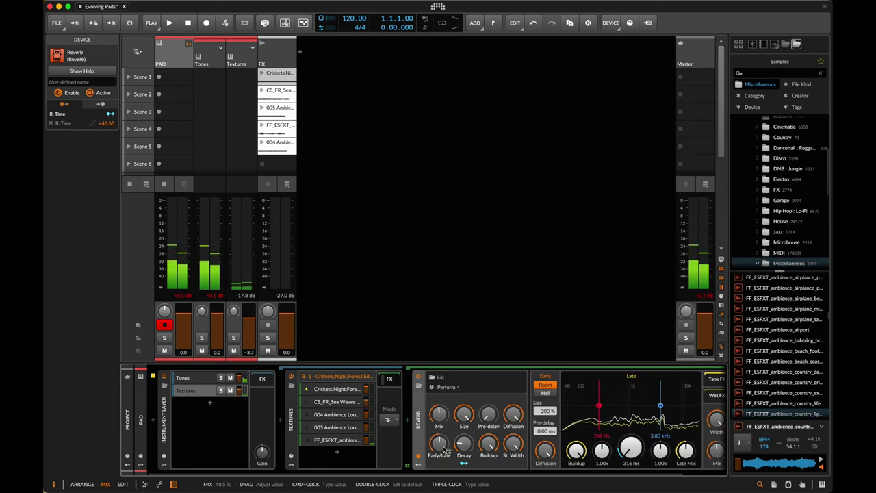
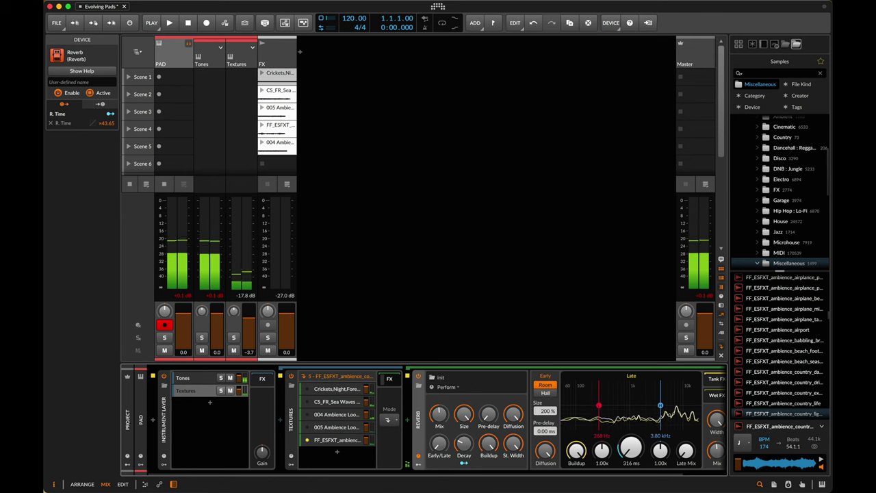
click(193, 382)
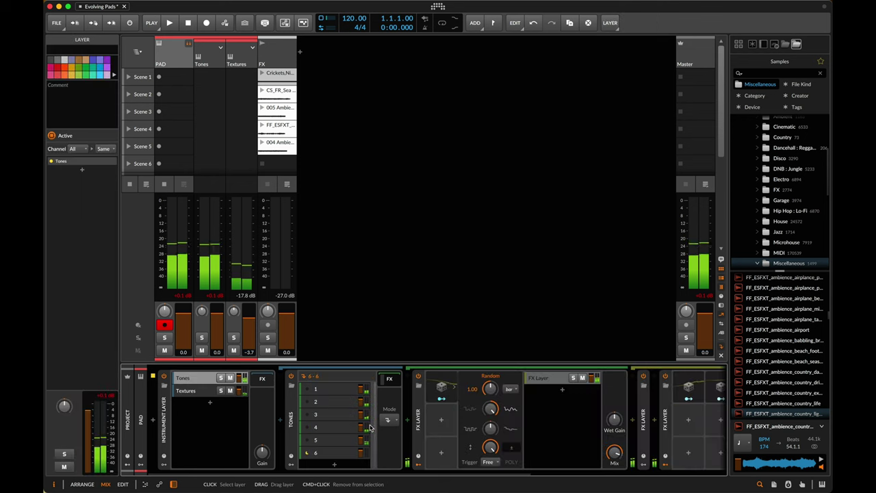
Step: Group the Tones instrument selector into a new Instrument Layer device inside the PAD track
click(334, 466)
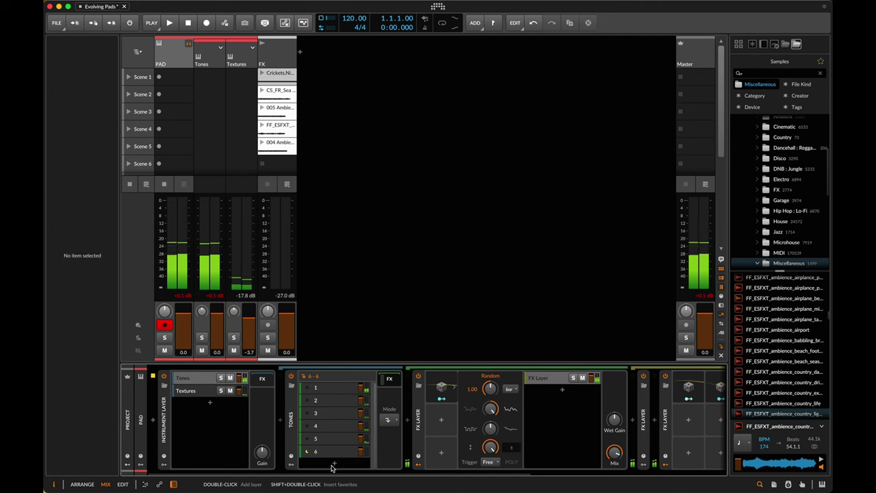
click(336, 465)
key(Escape)
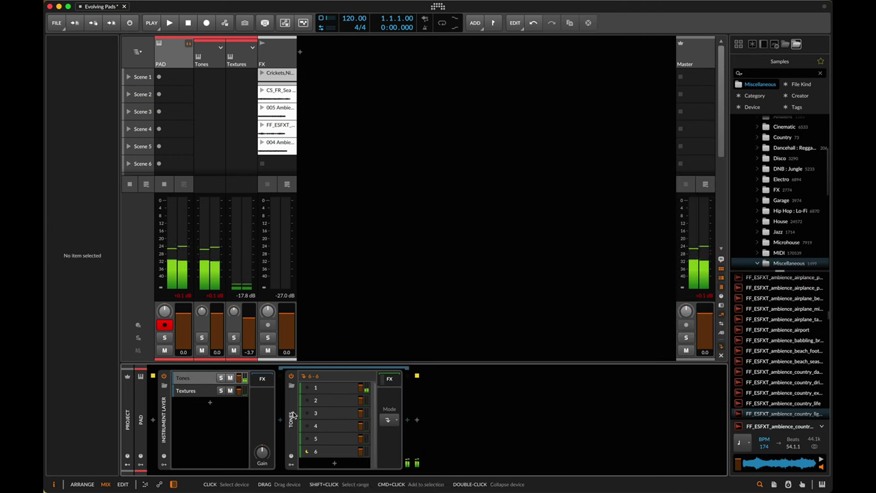
click(327, 464)
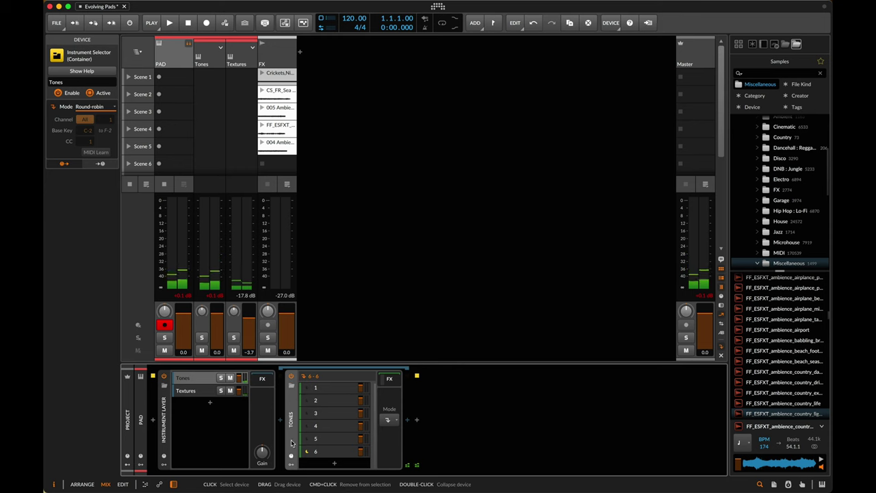
key(super+g)
click(319, 378)
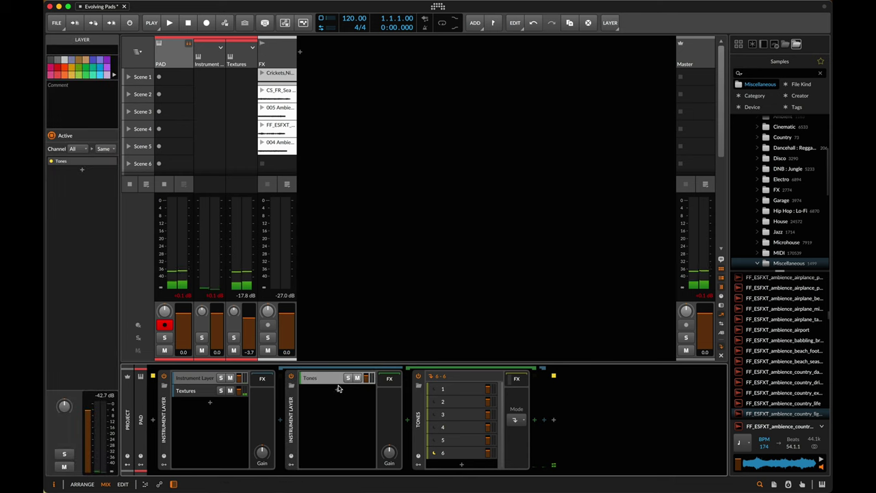
Step: Add a second layer containing a Polymer synth to the Instrument Layer that holds Tones
double_click(337, 393)
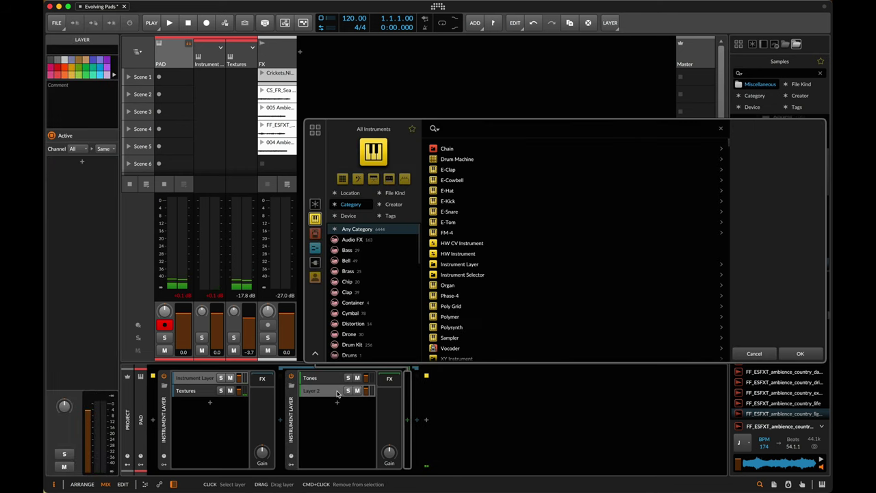
text(po)
key(Down)
key(Down)
key(Return)
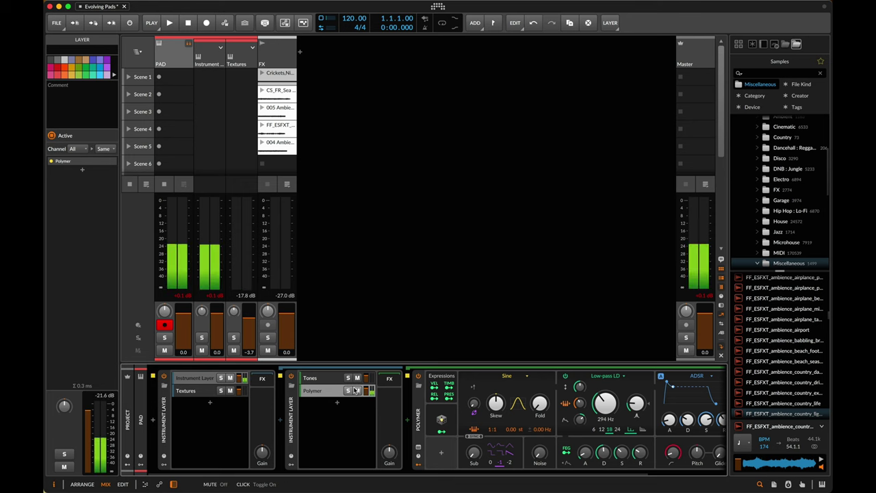
Step: Set Polymer's amplitude envelope sustain to 87.3 % and turn off Steal same key
drag(670, 420, 683, 409)
scroll(670, 419, right, 2)
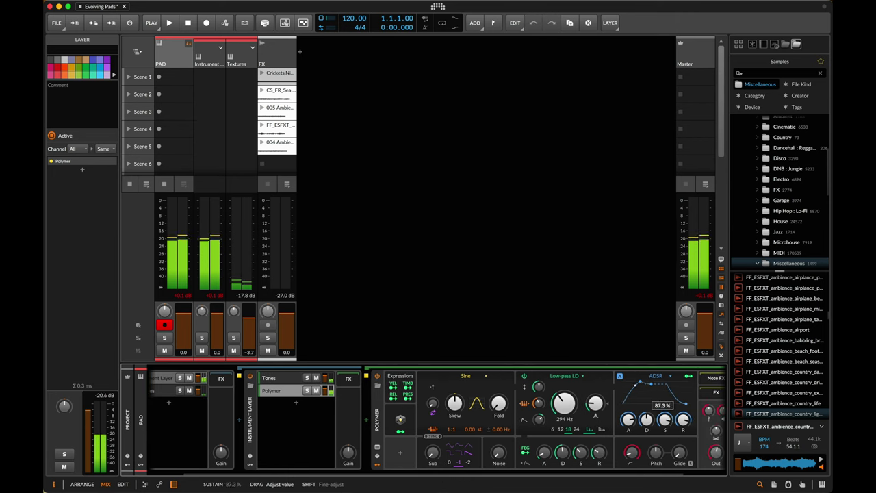
click(524, 375)
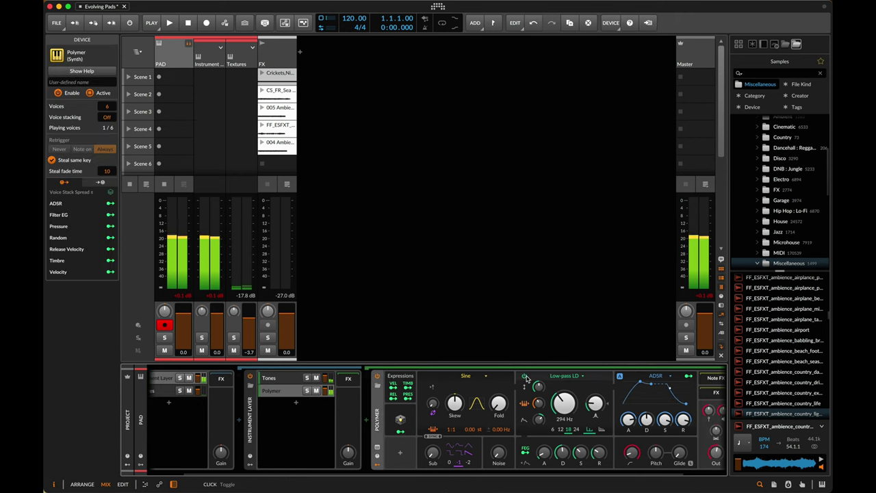
click(524, 376)
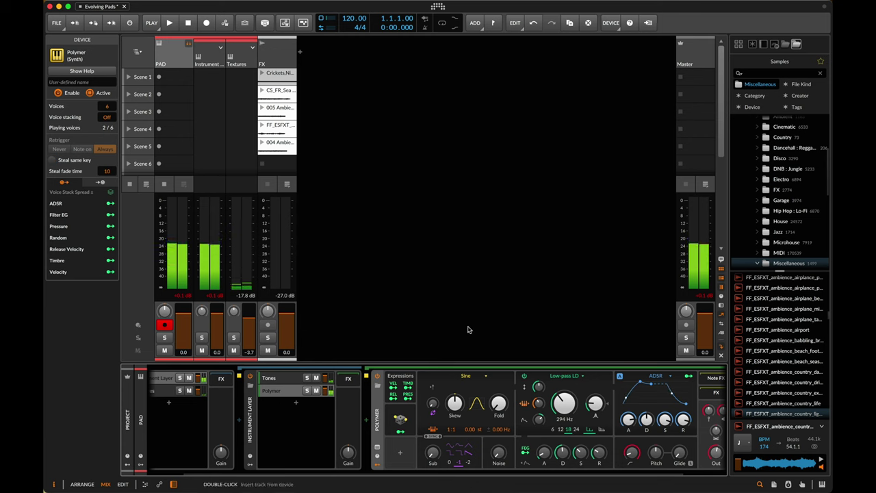
Step: Add an LFO modulator to the Polymer synth
click(399, 452)
text(AAAAAAA)
key(super+a)
text(lfo)
key(Return)
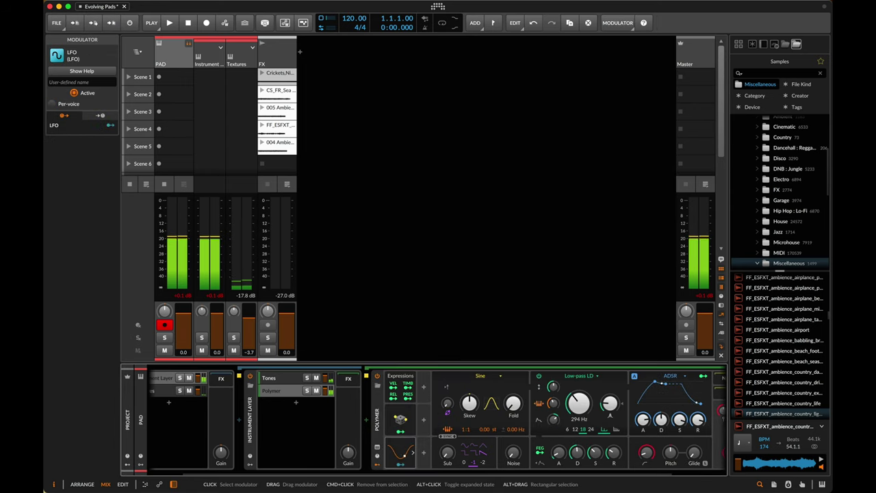
Step: Set the LFO rate to 6.29 Hz and map the LFO to the oscillator's Skew at 0.160
drag(449, 389, 449, 373)
click(401, 465)
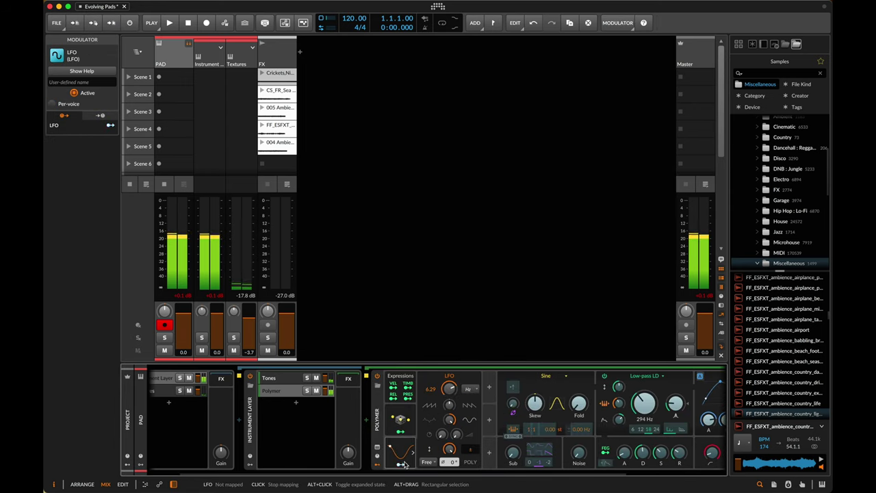
drag(534, 404, 536, 404)
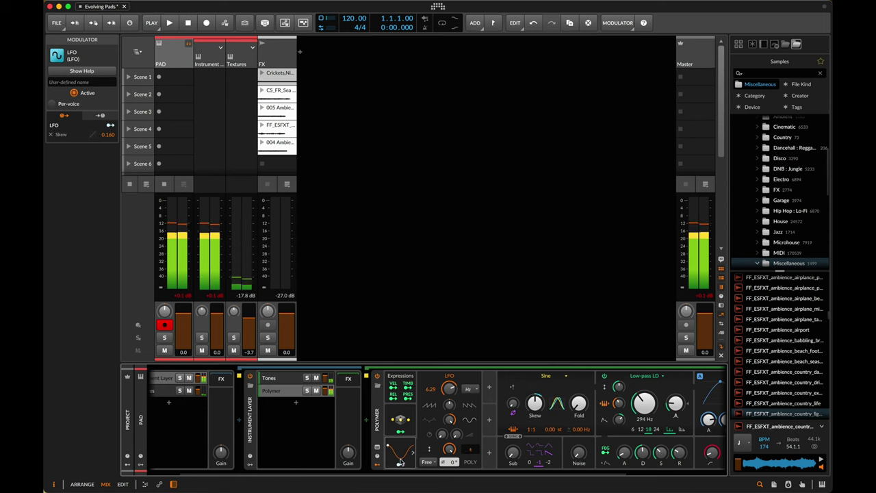
Step: Add an ADSR envelope modulator to the Polymer synth
click(489, 419)
text(adsr)
key(Return)
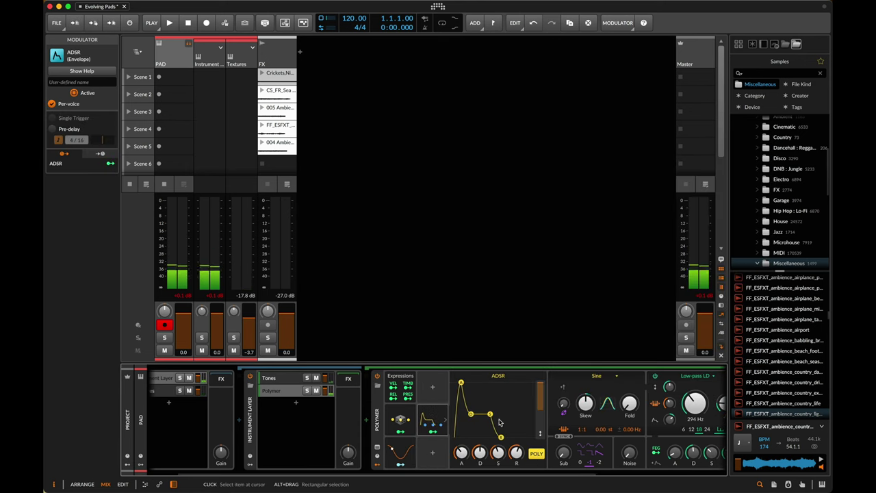
Step: Map the ADSR modulator to the LFO's amount at 0.520 and lengthen its envelope stages, with decay at 83.0 %
click(404, 448)
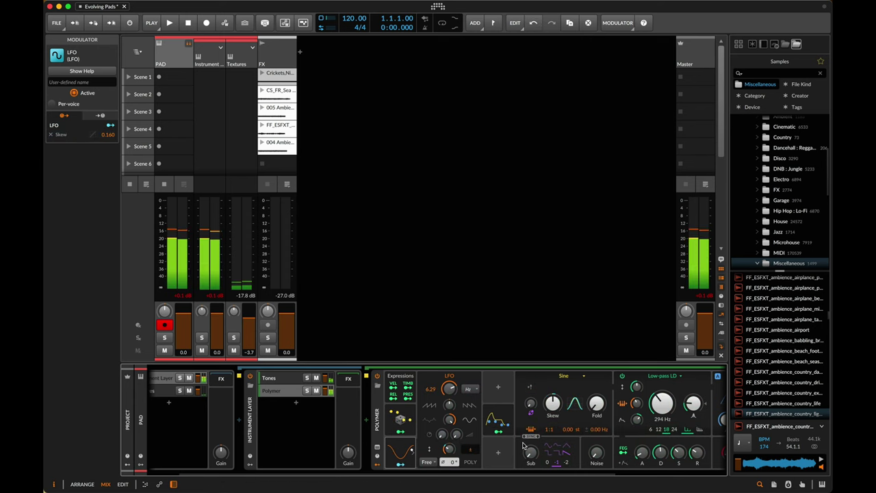
click(503, 421)
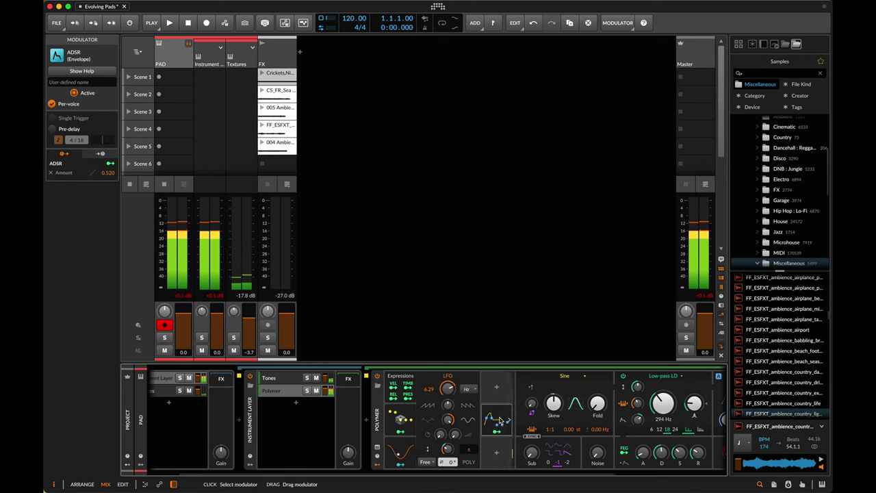
drag(497, 453, 516, 446)
click(482, 454)
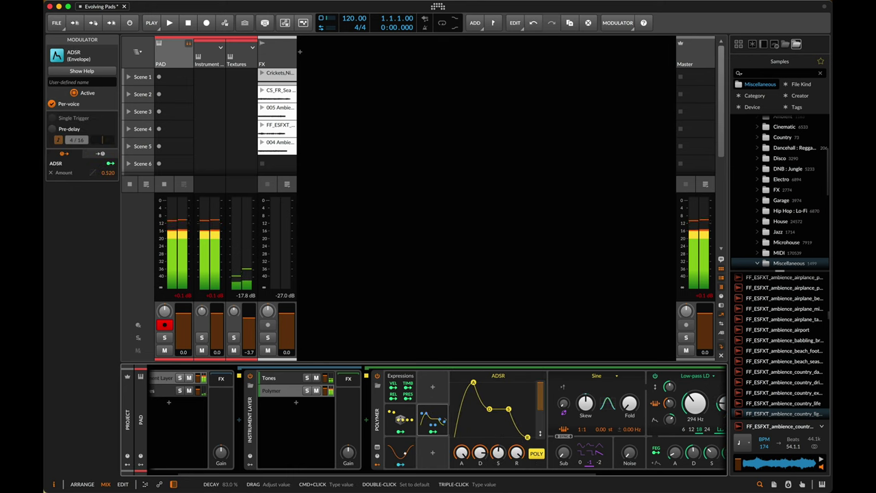
Step: Lower the Polymer oscillator's Fold and add a Random modulator to the synth
scroll(608, 424, right, 5)
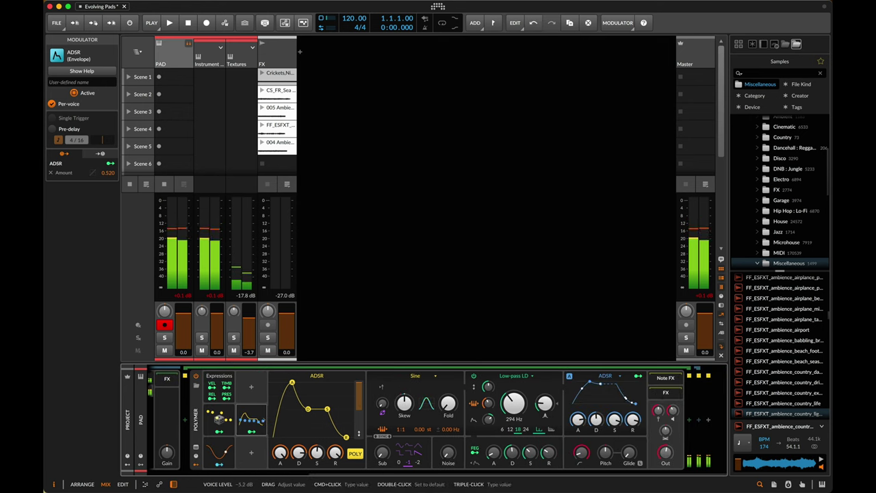
drag(456, 404, 448, 414)
click(251, 455)
text(ra)
key(Down)
key(Down)
key(Return)
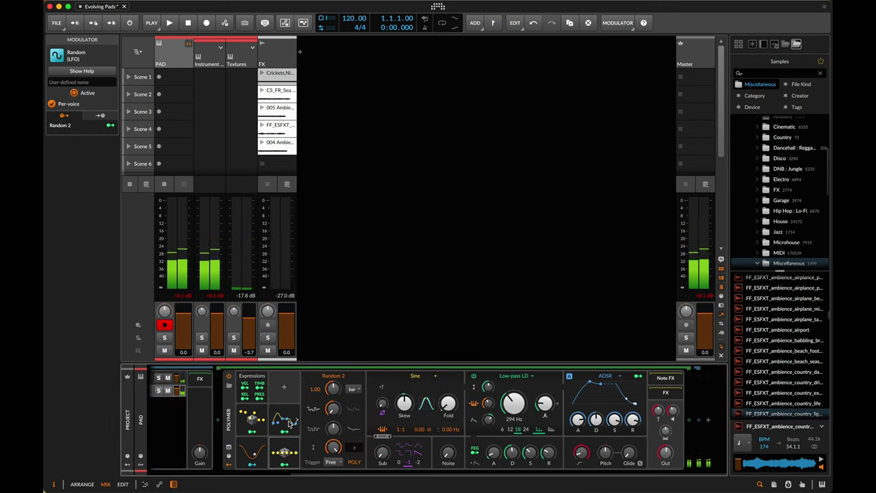
Step: Map the Random 2 modulator to Fold at 9.840 and set its timebase to 8th note
click(284, 465)
drag(448, 404, 448, 392)
click(356, 389)
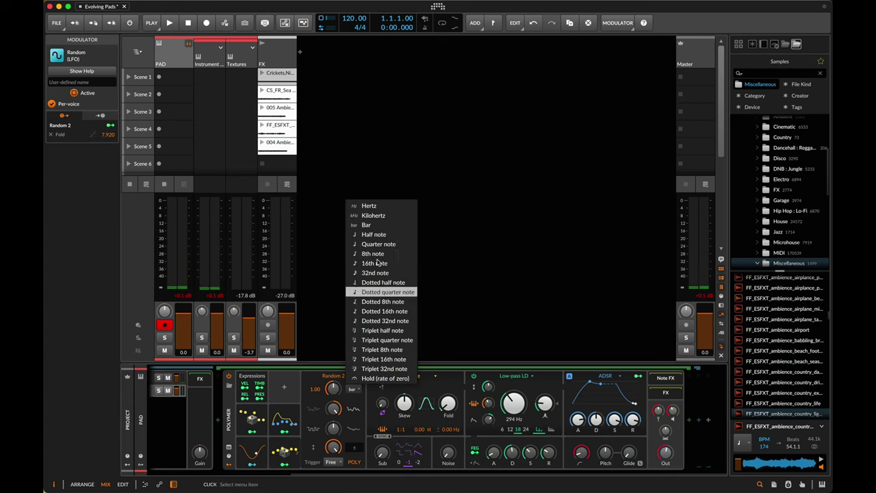
click(377, 254)
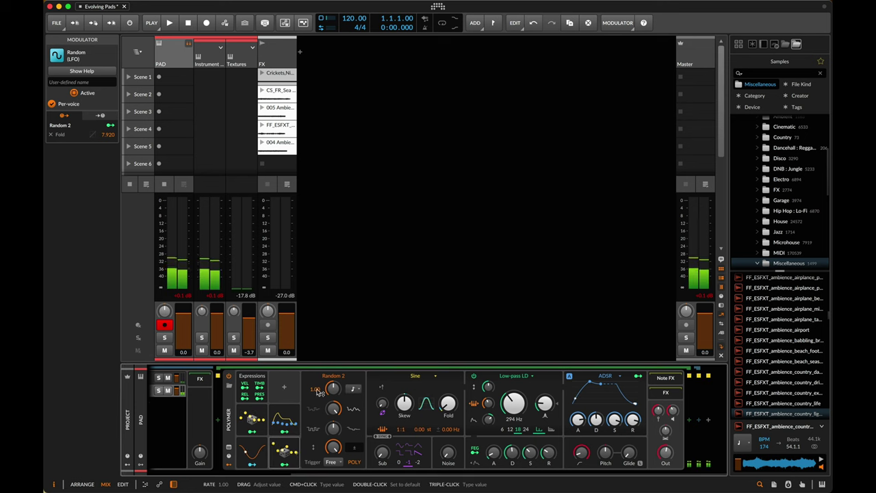
click(286, 466)
drag(448, 404, 447, 400)
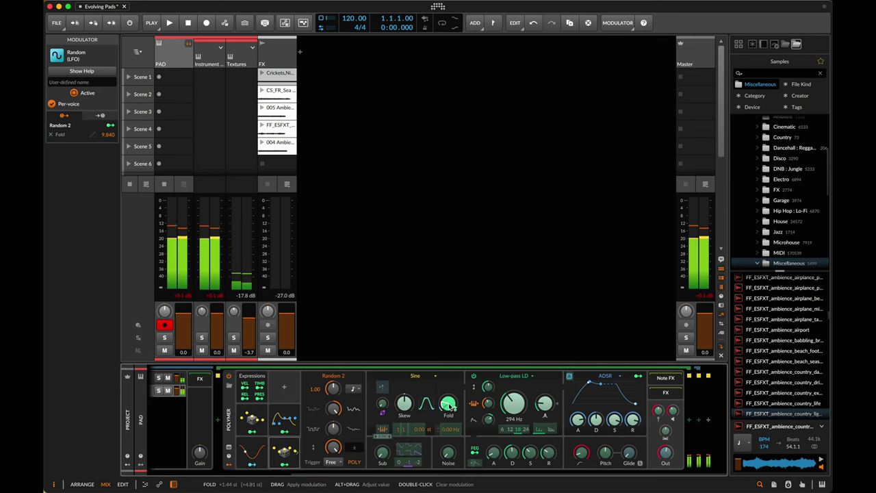
Step: Make the LFO run per-voice and set Random 2's modulation of Fold to 4.560
click(249, 457)
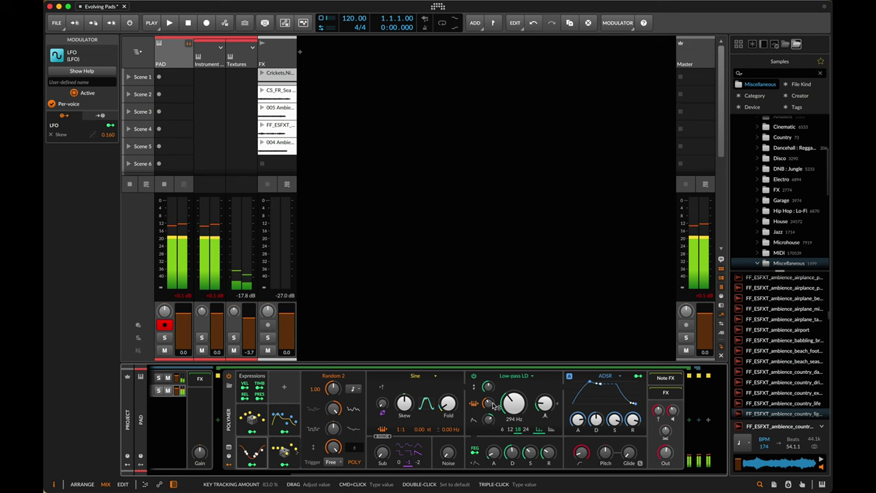
double_click(284, 451)
click(350, 465)
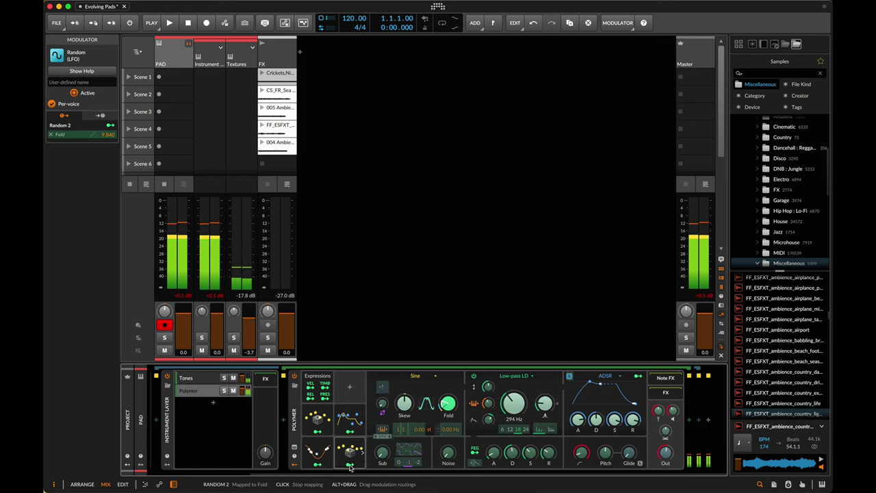
drag(448, 404, 445, 424)
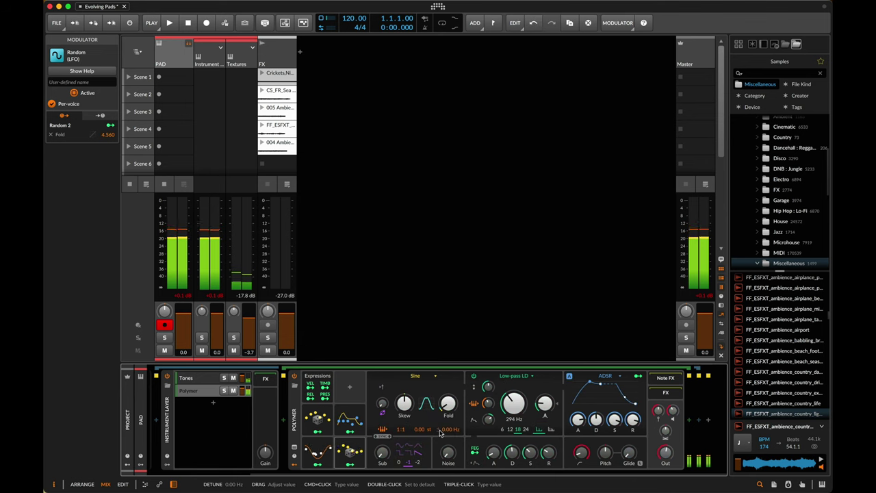
Step: Set Polymer's detune to 0.59 Hz, noise level to 6.50 % and low-pass cutoff to 2.79 kHz
drag(450, 434, 450, 431)
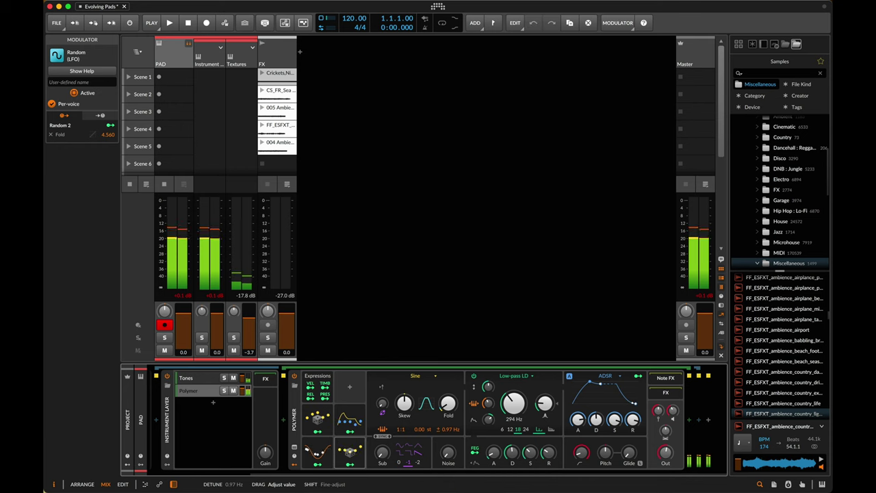
drag(450, 431, 447, 453)
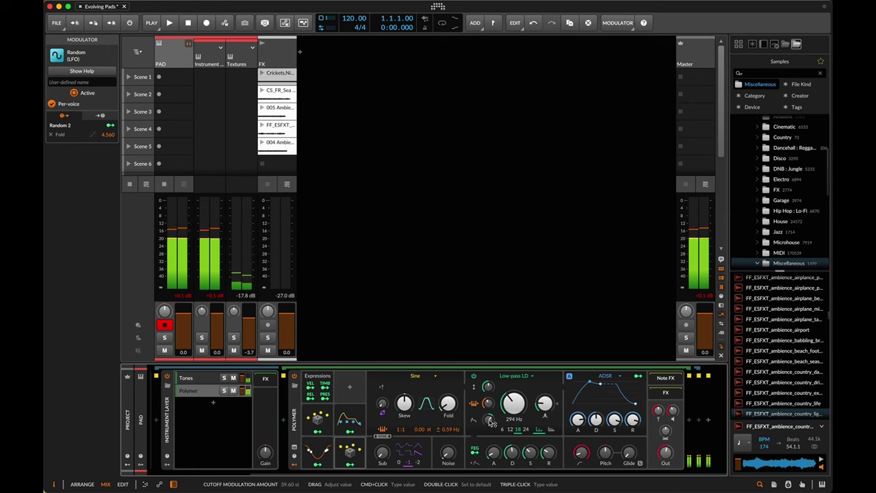
drag(514, 403, 514, 390)
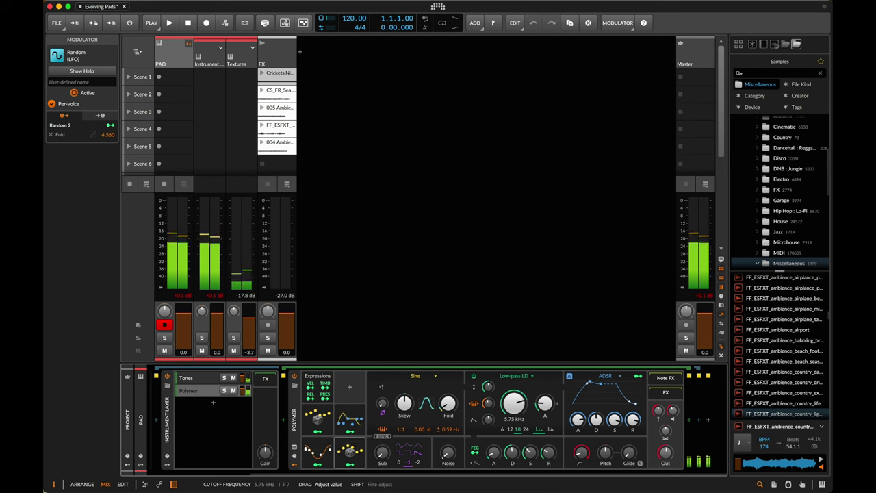
drag(449, 453, 448, 451)
drag(514, 403, 513, 405)
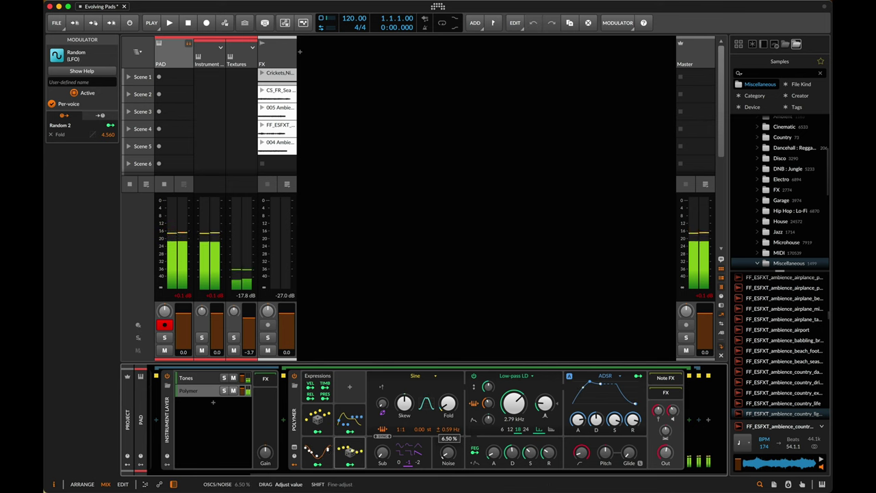
Step: Set Polymer's glide time to 1.52 ms and raise the ADSR modulator's sustain, with its decay at 89.5 %
drag(591, 455, 591, 448)
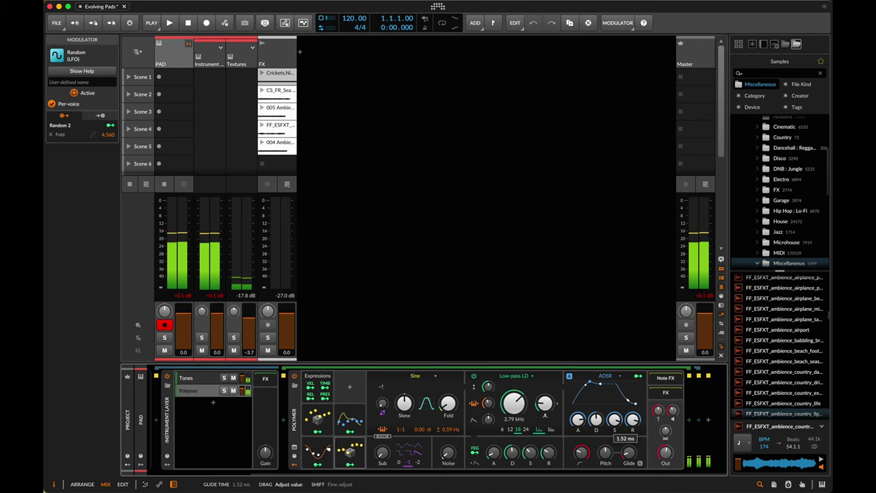
click(631, 411)
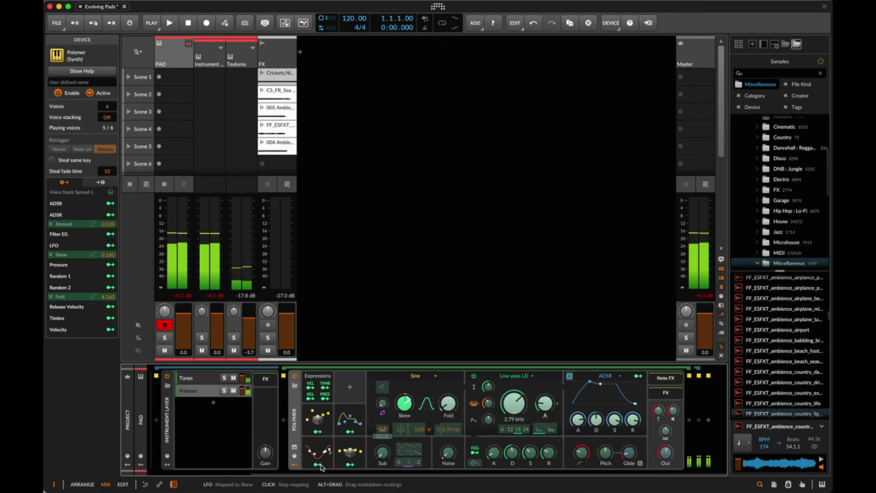
drag(320, 467, 404, 404)
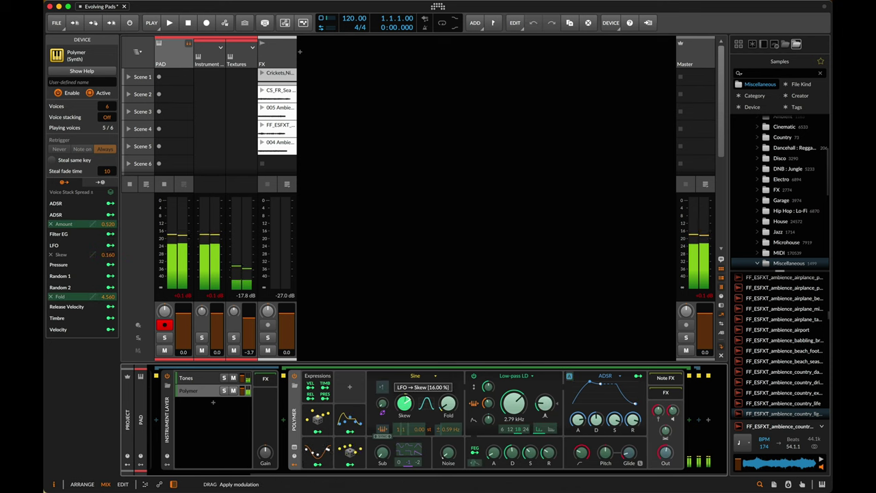
click(349, 419)
drag(416, 453, 397, 448)
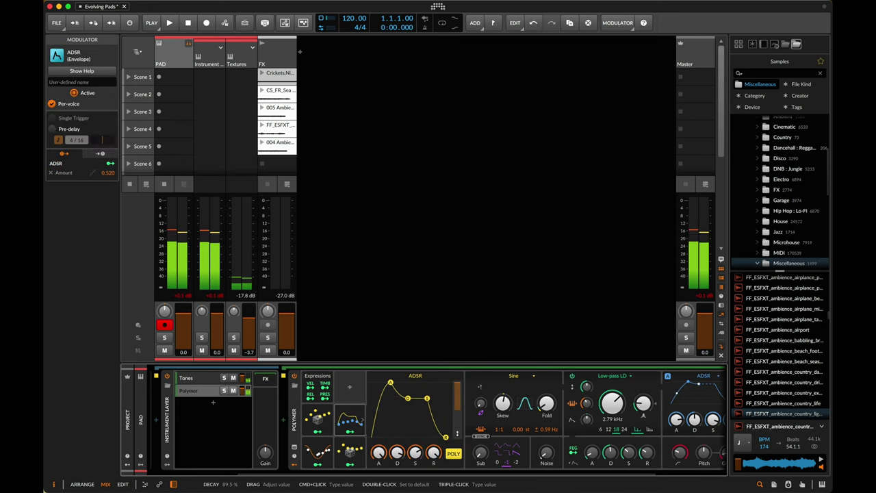
Step: Add another Random modulator to Polymer in the free slot above the ADSR and choose a timebase for it
click(352, 389)
text(ran)
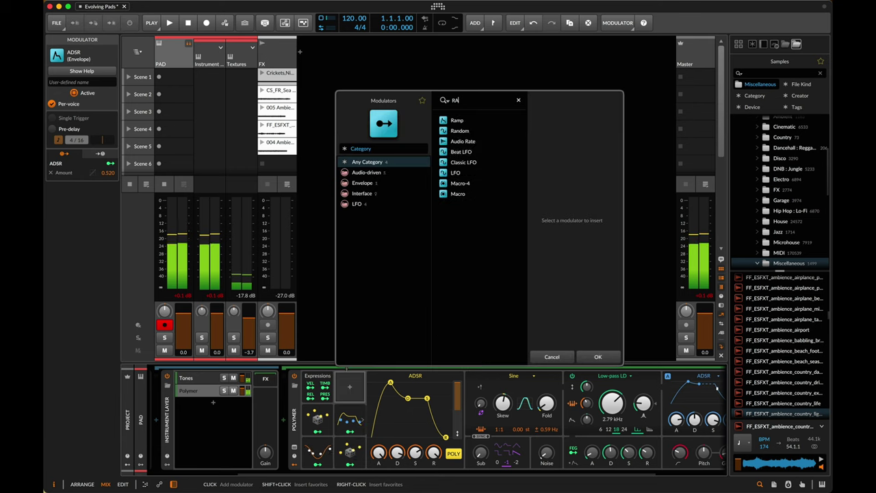
key(Down)
key(Return)
drag(396, 410, 397, 393)
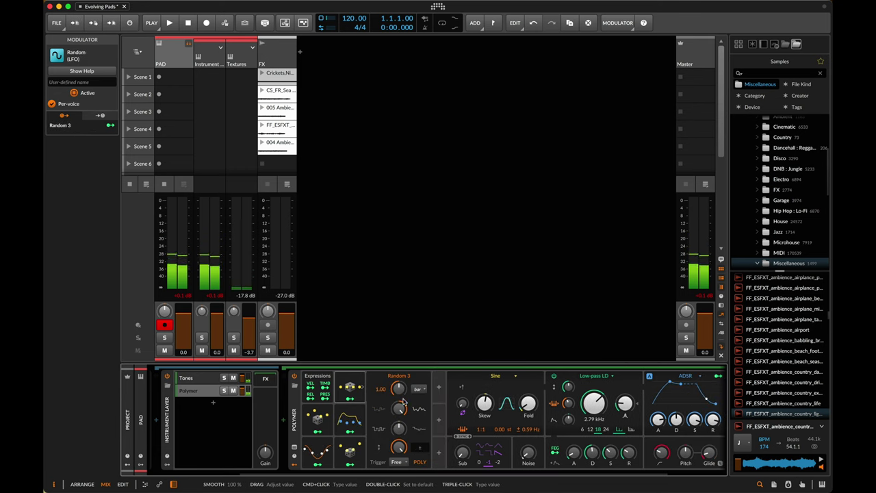
click(419, 389)
click(450, 247)
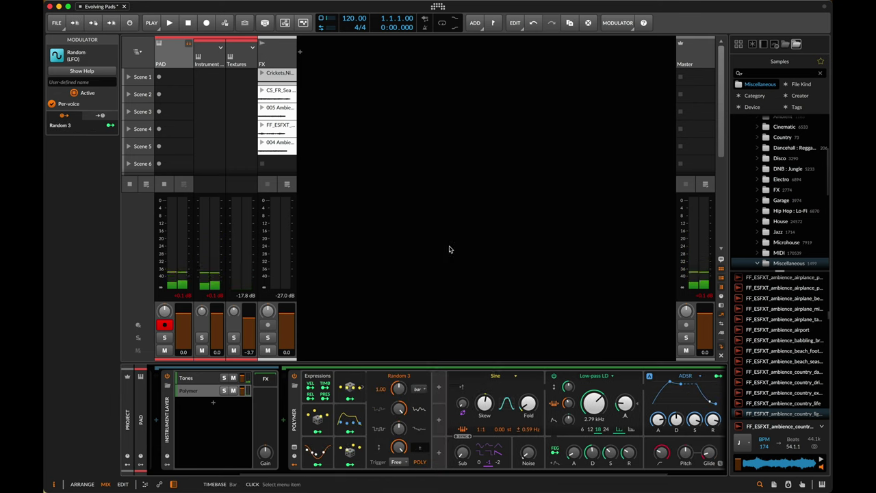
Step: Map the new Random modulator to Polymer's output Pan with a modulation amount of -0.78
click(351, 401)
click(350, 400)
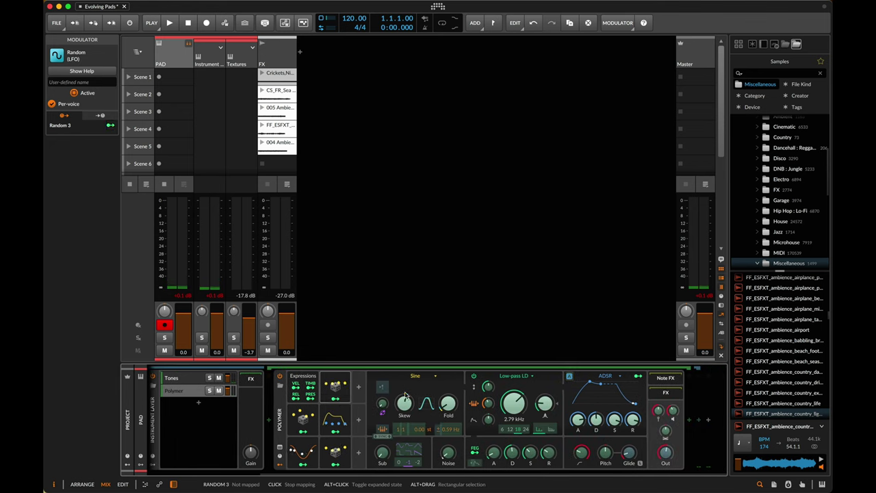
drag(665, 430, 668, 435)
key(Escape)
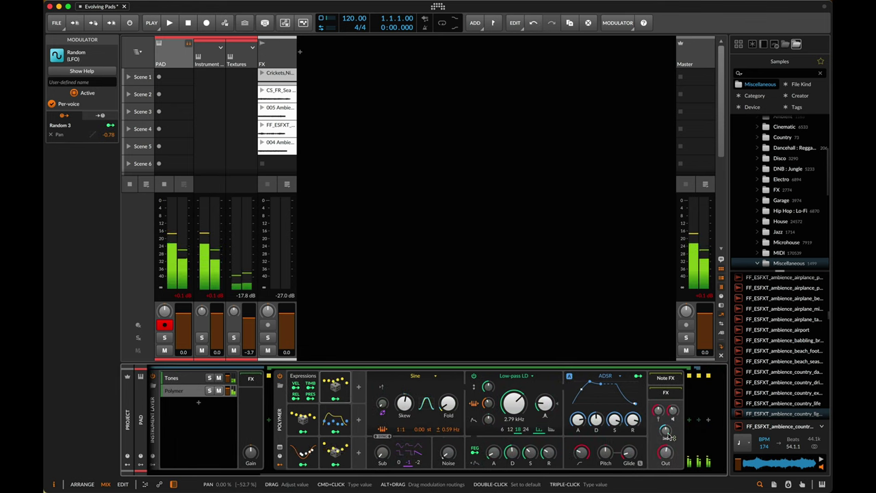
Step: Switch the timebase of the Random modulator controlling Pan from bars to a note value
click(340, 388)
click(406, 452)
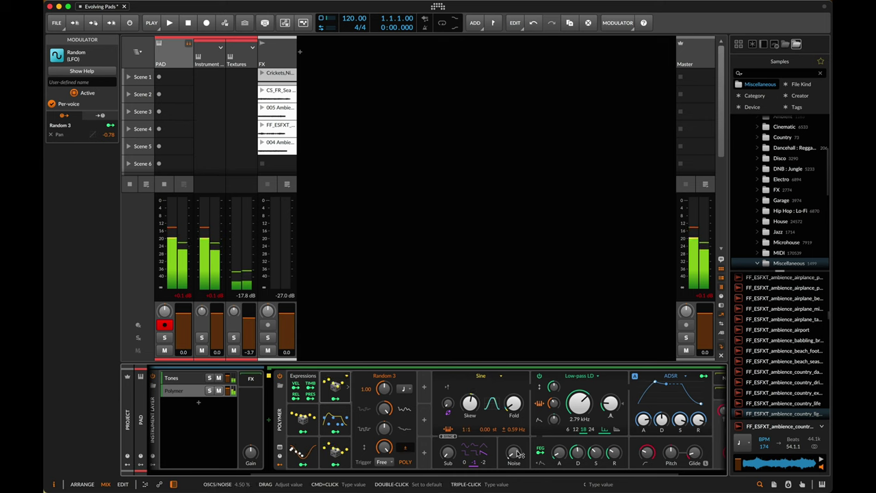
scroll(518, 454, right, 2)
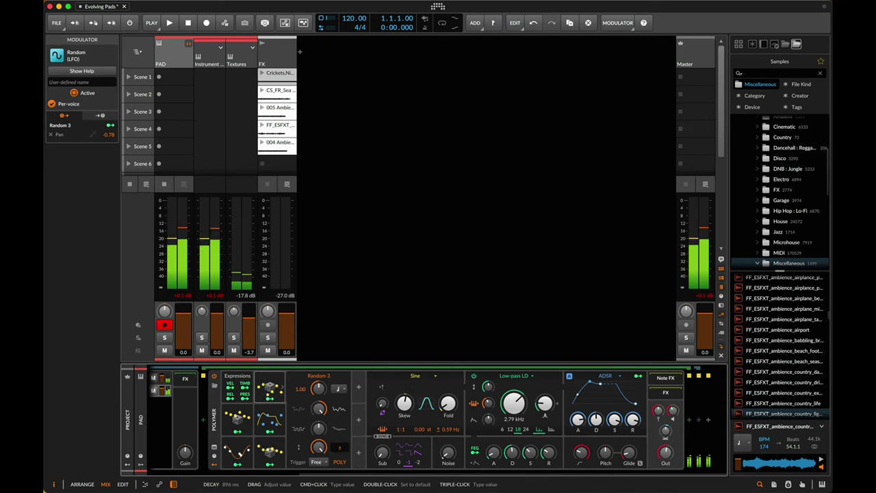
scroll(411, 408, left, 5)
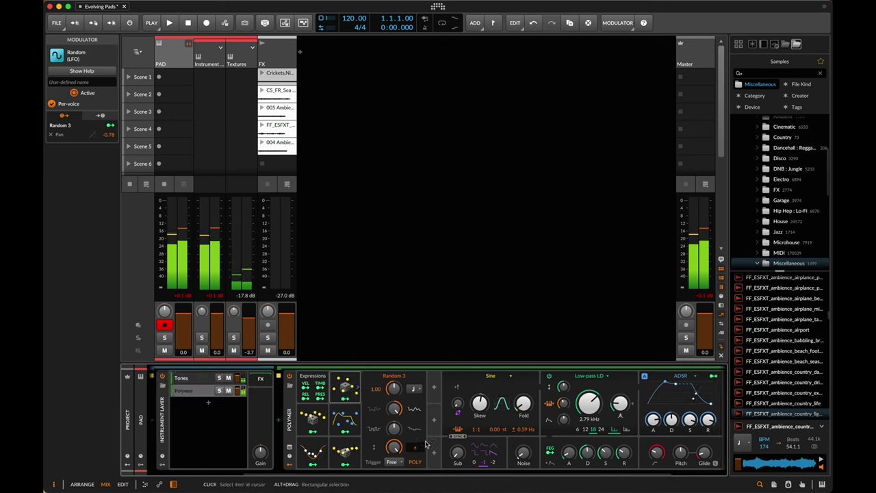
Step: Lower the Polymer layer's volume to -5.7 dB and rename the layer Synth
click(343, 376)
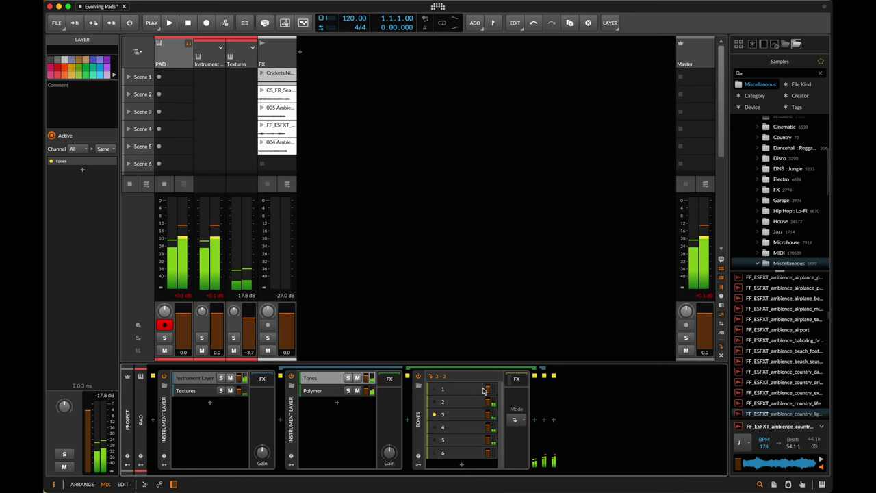
click(314, 390)
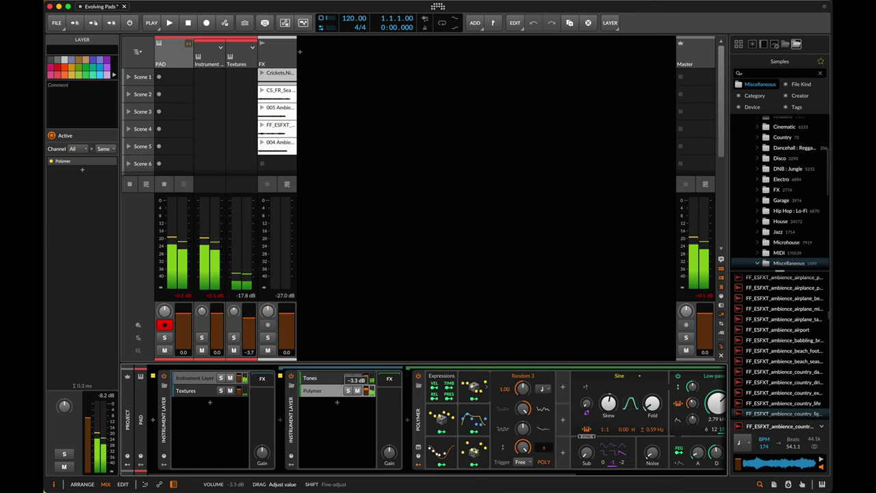
drag(366, 391, 356, 385)
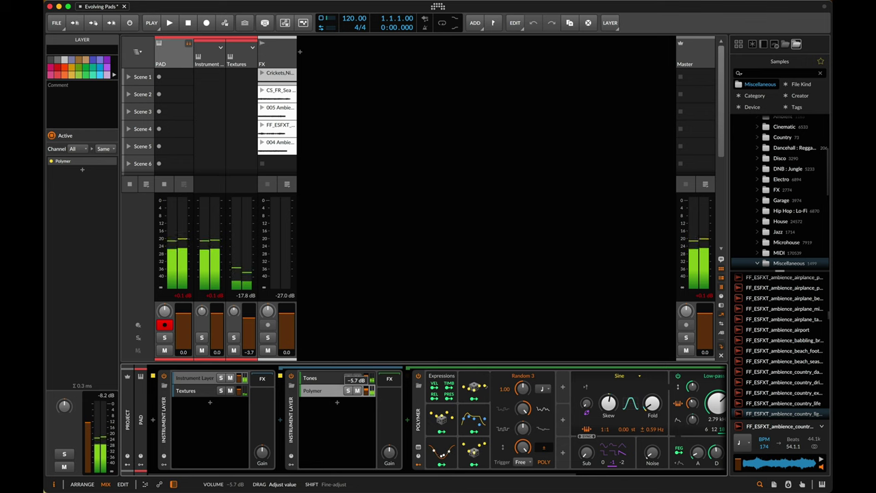
double_click(315, 391)
text(Synth)
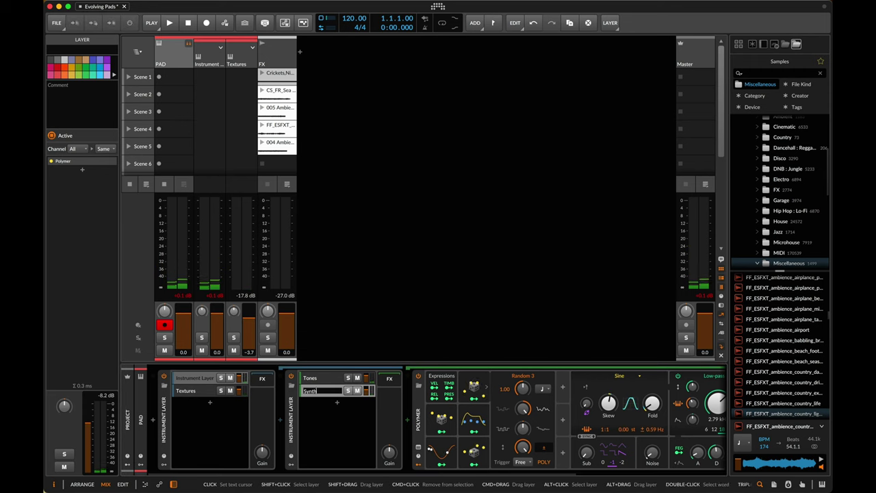
key(Return)
Step: Delete the FX audio track and show the PAD track with its scenes in the Arrange view
click(280, 56)
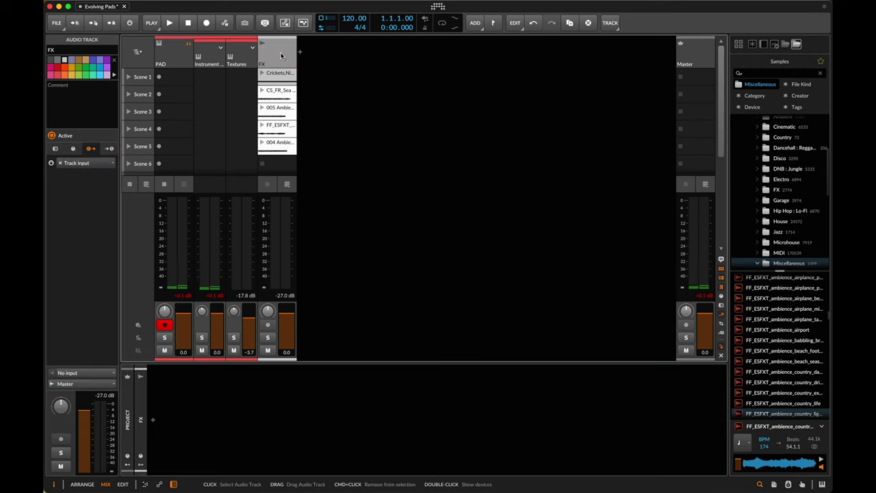
key(Delete)
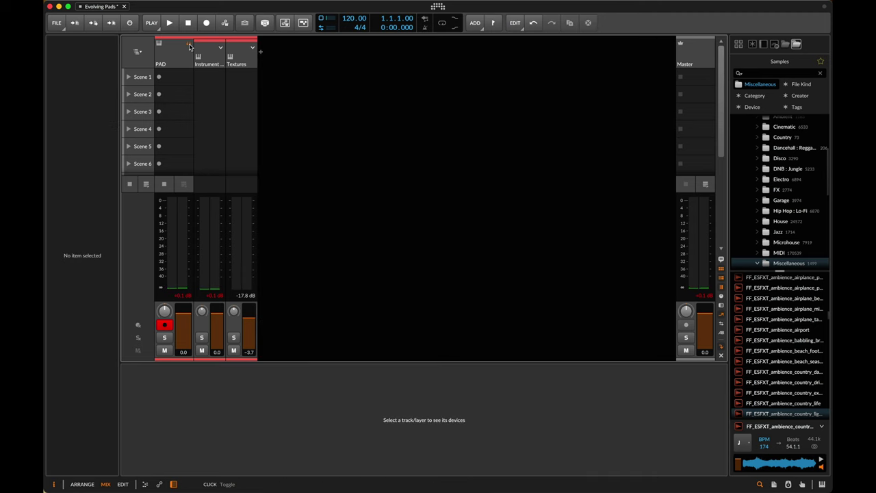
key(alt+1)
click(146, 61)
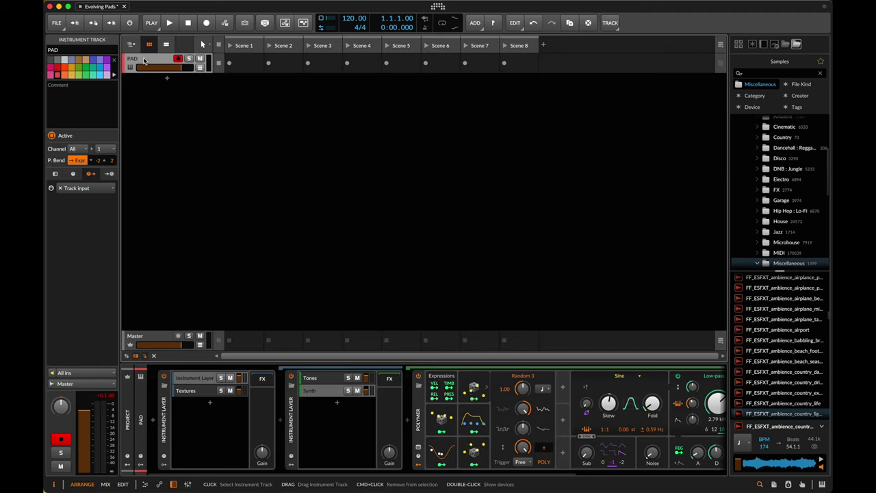
Step: Collapse the outer Instrument Layer and insert Scaler 2 ahead of it on the PAD track
click(165, 419)
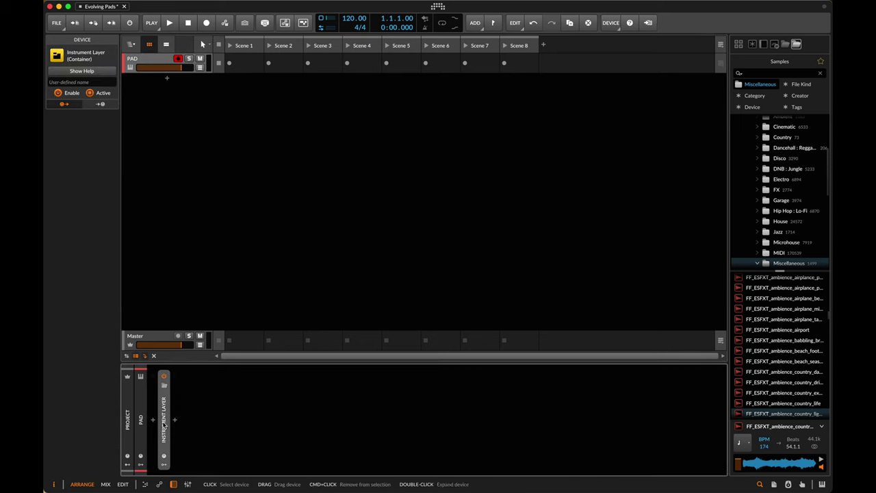
click(154, 421)
text(sca)
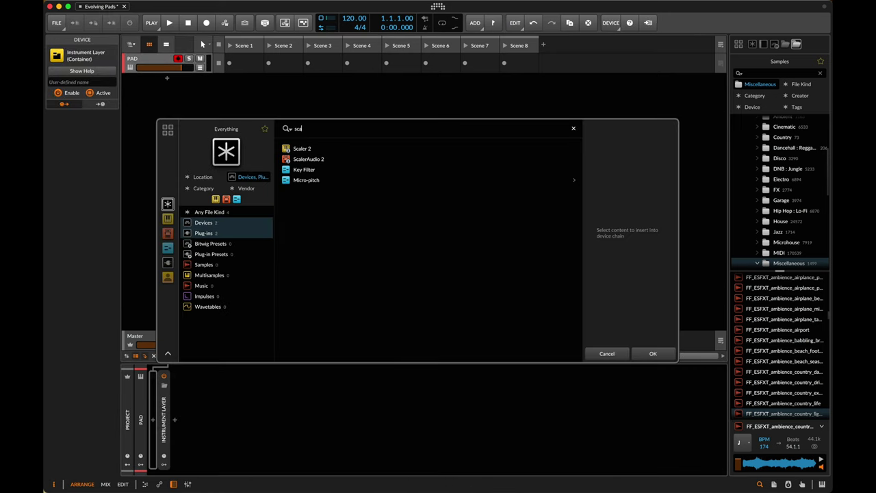
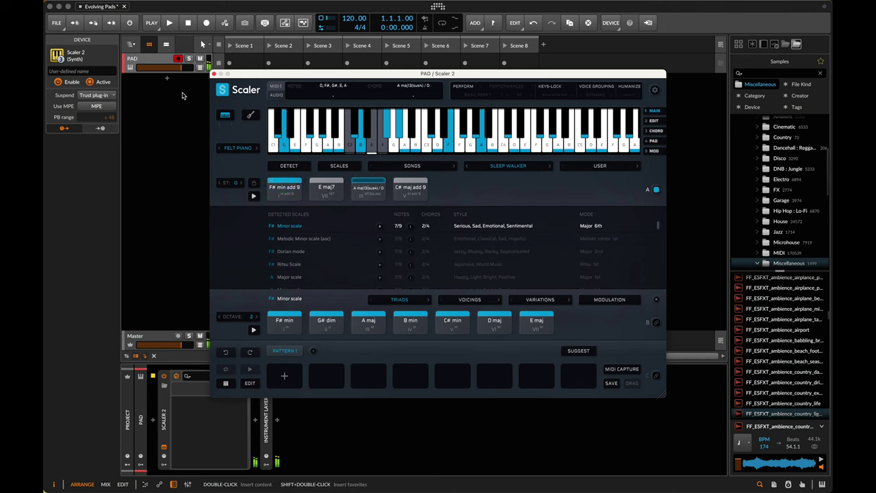
Step: Load the Live Your Life chord set from Scaler's artist collections
click(190, 469)
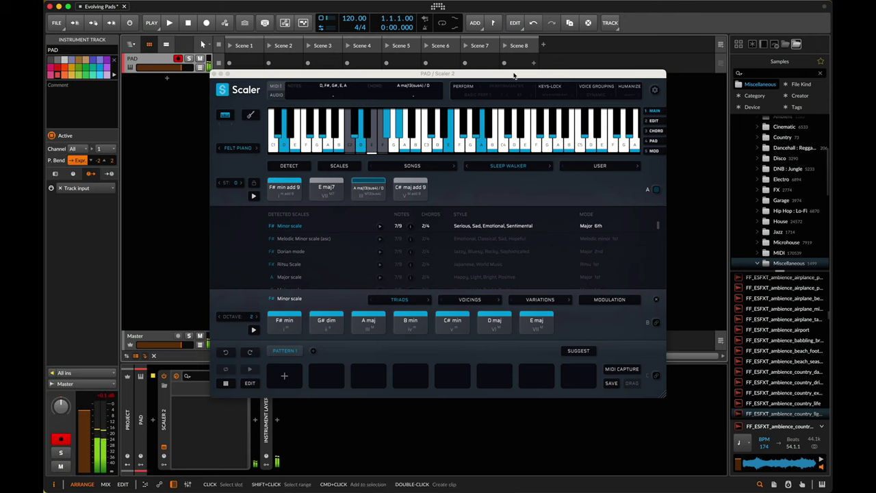
click(547, 165)
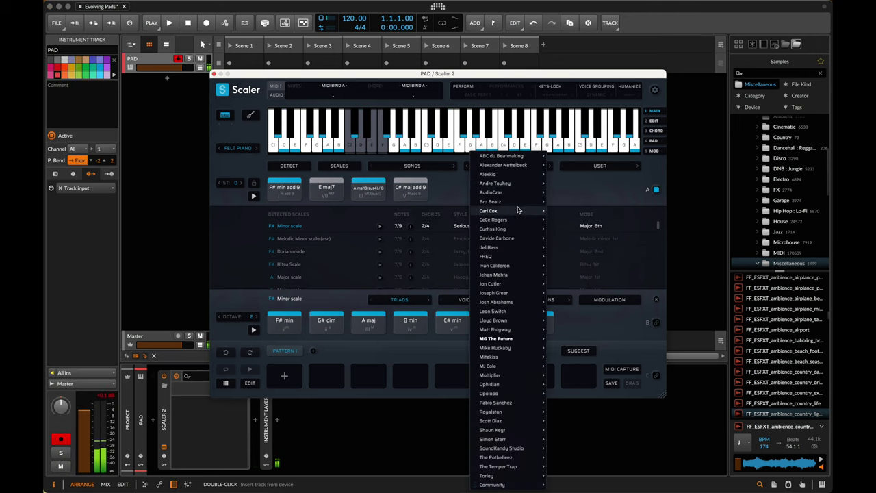
mouse_move(518, 219)
click(572, 229)
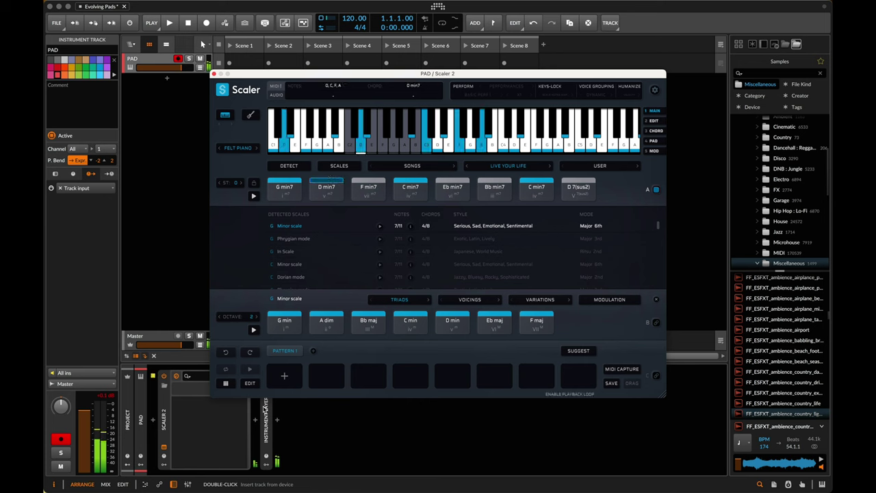
Step: Expand the Instrument Layer and set the voice count of the Synth layer's Polymer to 16
double_click(268, 418)
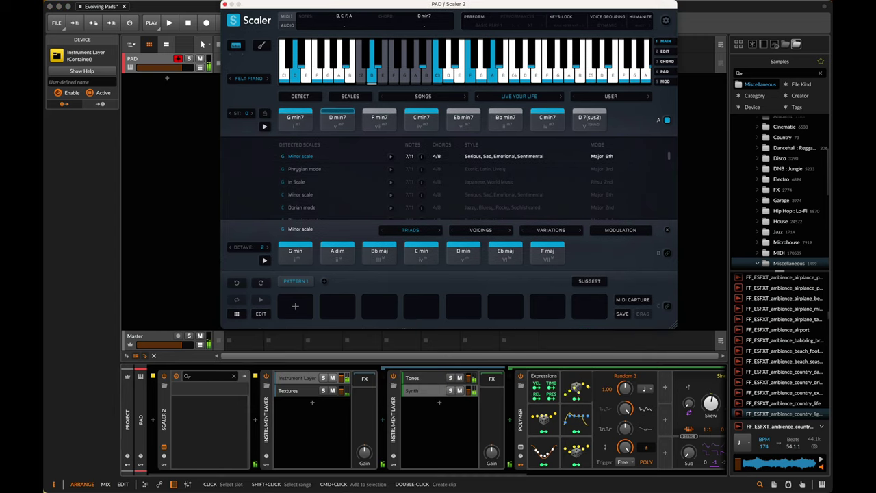
click(416, 391)
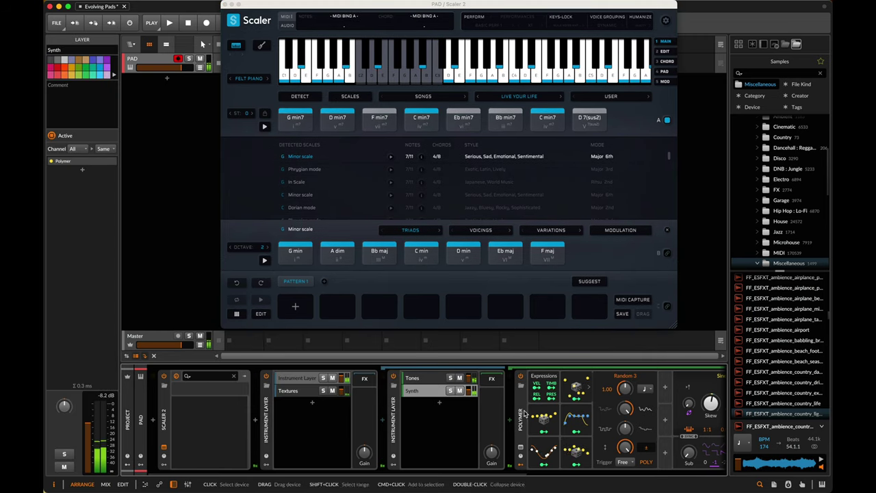
click(521, 419)
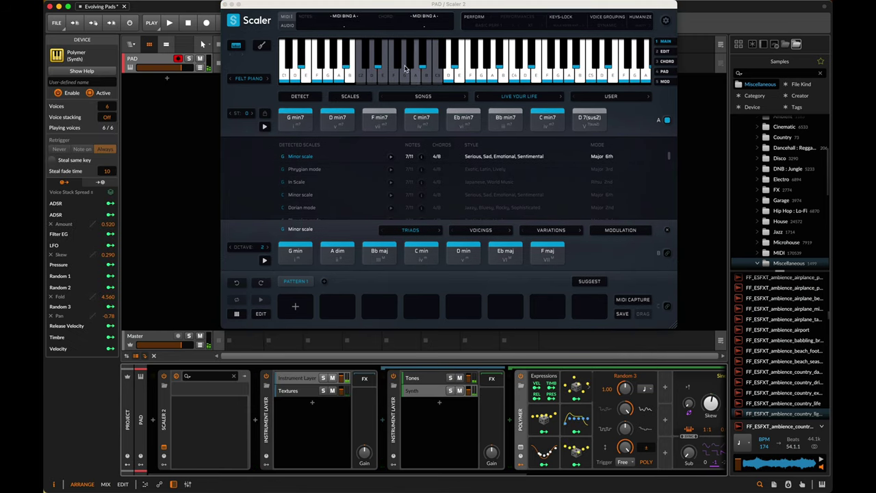
click(109, 106)
text(16)
key(Return)
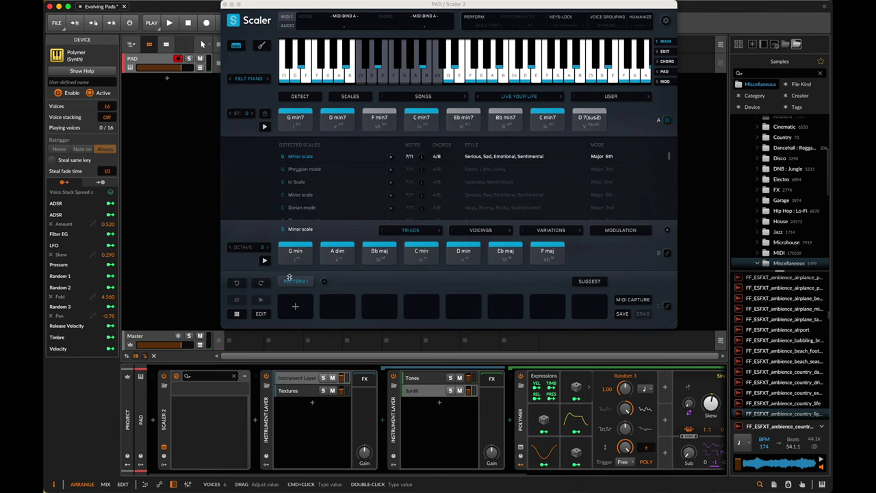
scroll(648, 425, right, 5)
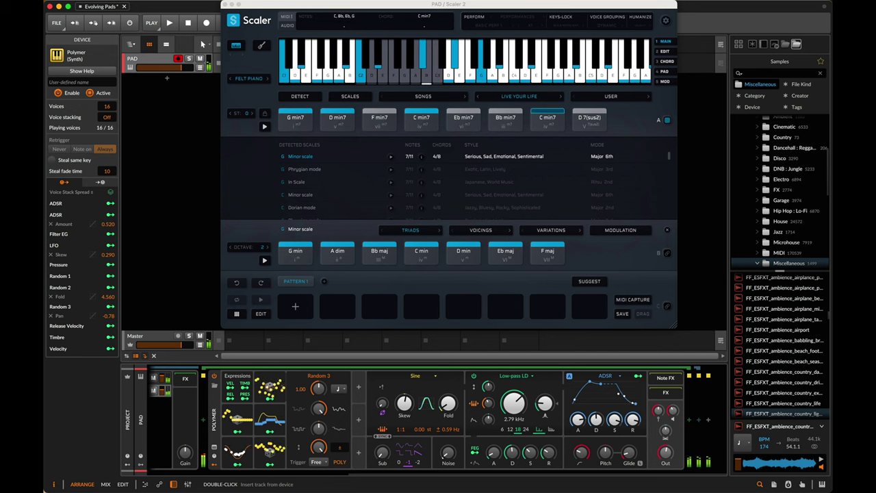
Step: Load the Journeying chord set from Scaler's Cinematic songs category
click(422, 96)
mouse_move(417, 186)
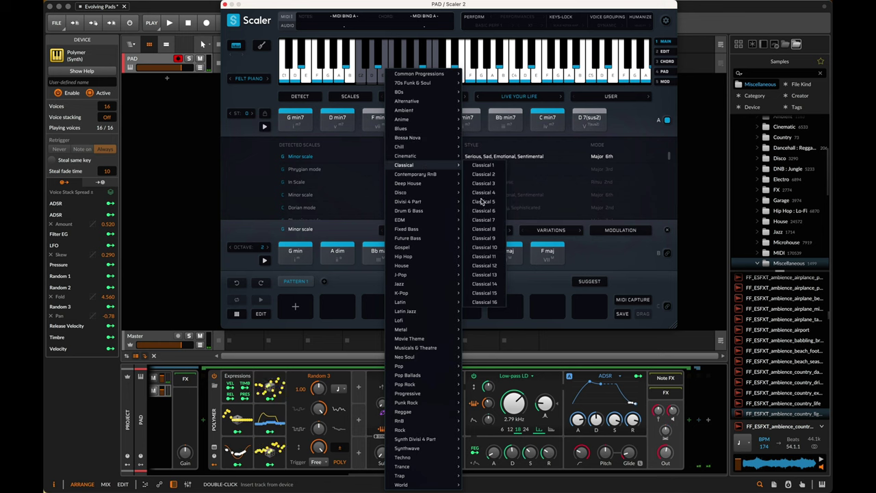
mouse_move(427, 159)
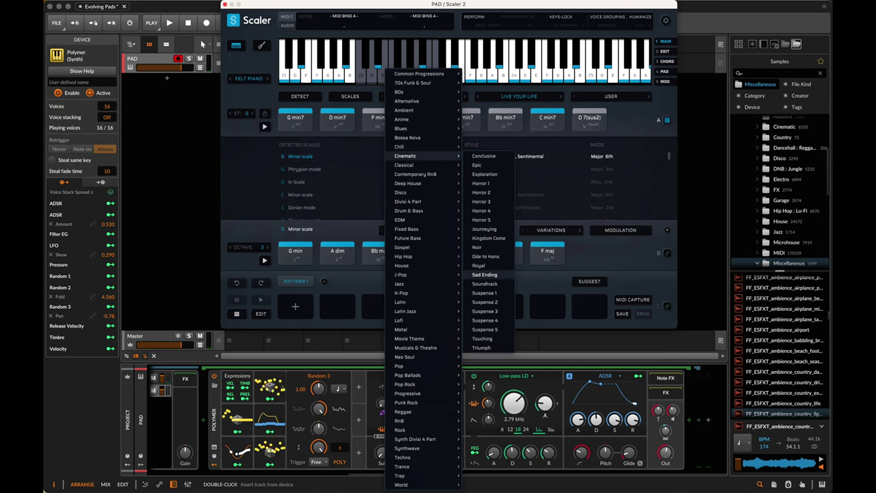
click(507, 231)
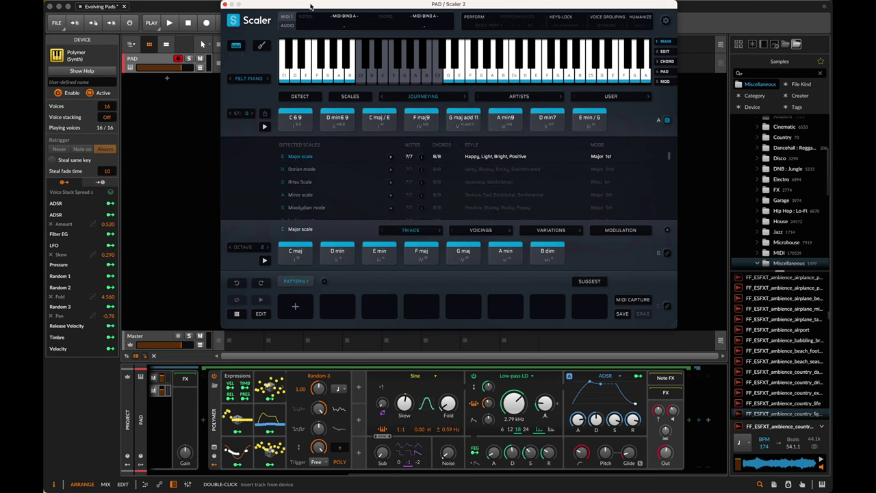
Step: Place Scaler's C 6 9, D min6 9 and C maj / E chords as PAD clips in Scenes 1 to 3
drag(310, 6, 583, 61)
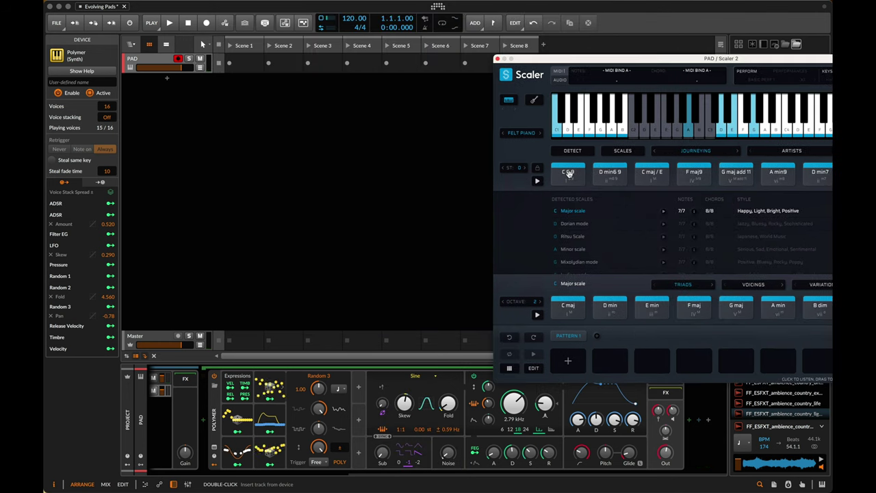
drag(568, 174, 244, 60)
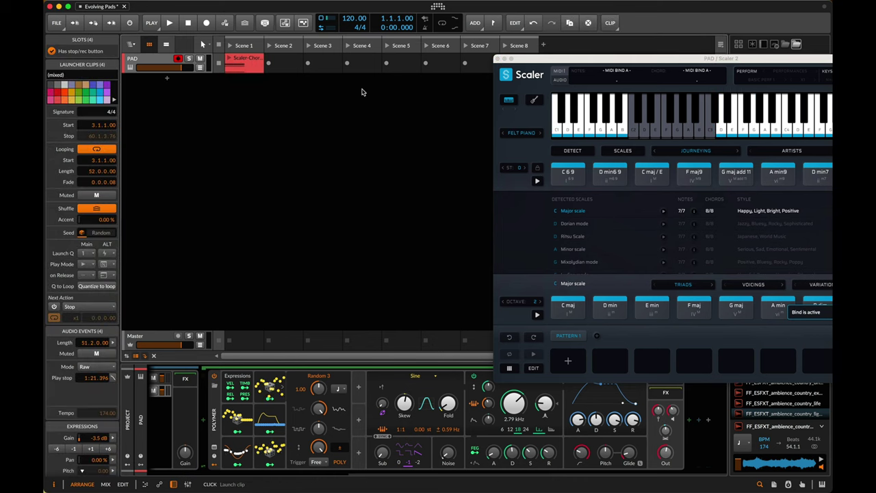
drag(613, 176, 283, 64)
drag(651, 174, 322, 59)
Step: Place the F maj9, G maj add 11, A min9, D min7 and E min / G chords as PAD clips in Scenes 4 to 8
drag(573, 61, 221, 188)
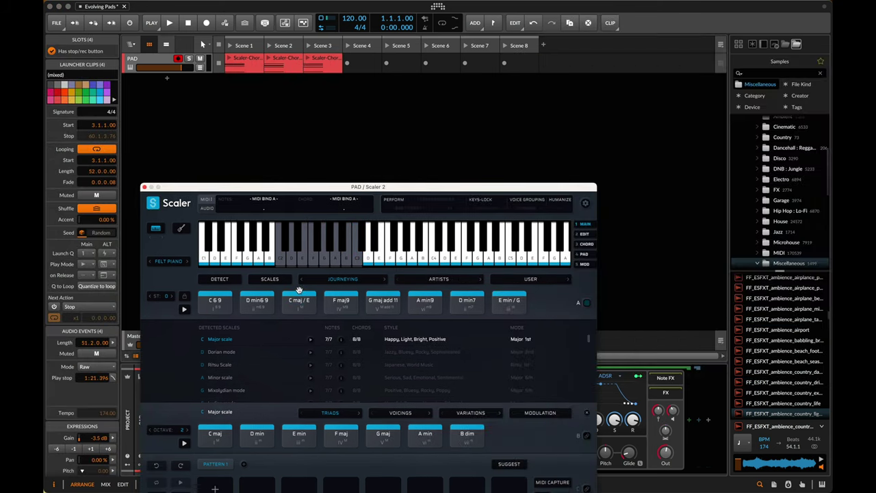
drag(383, 300, 360, 62)
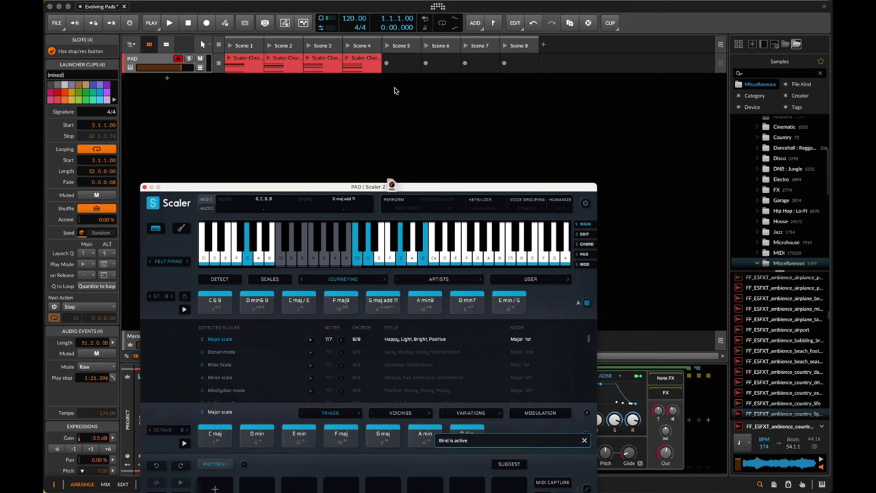
drag(394, 90, 404, 58)
click(429, 183)
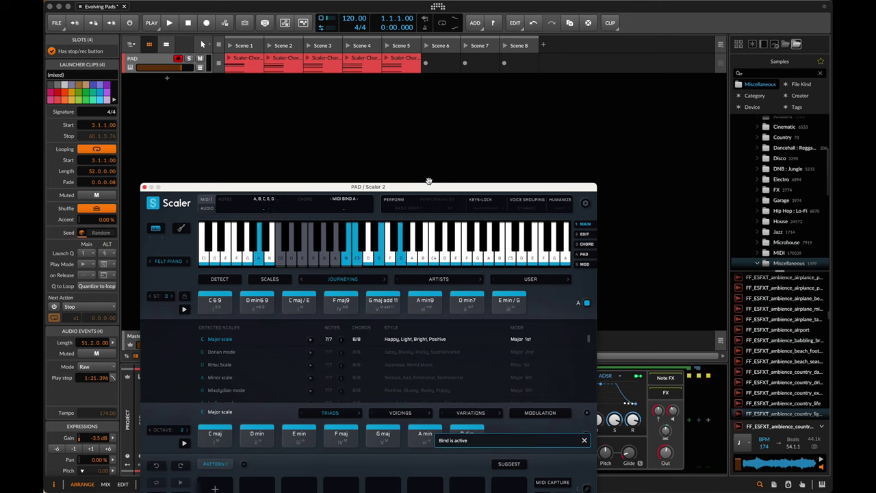
drag(429, 181, 436, 63)
drag(468, 306, 483, 63)
drag(513, 302, 517, 62)
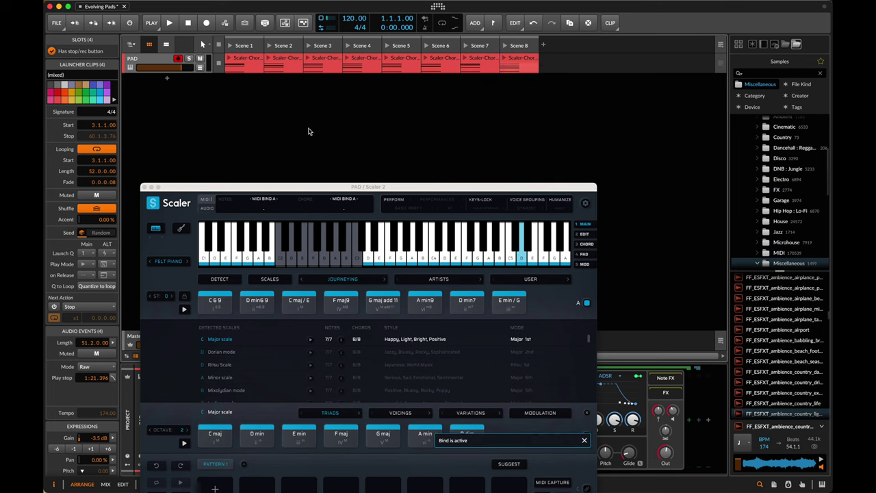
Step: Close the Scaler 2 plug-in window, then collapse and deactivate the device on the PAD track
click(145, 187)
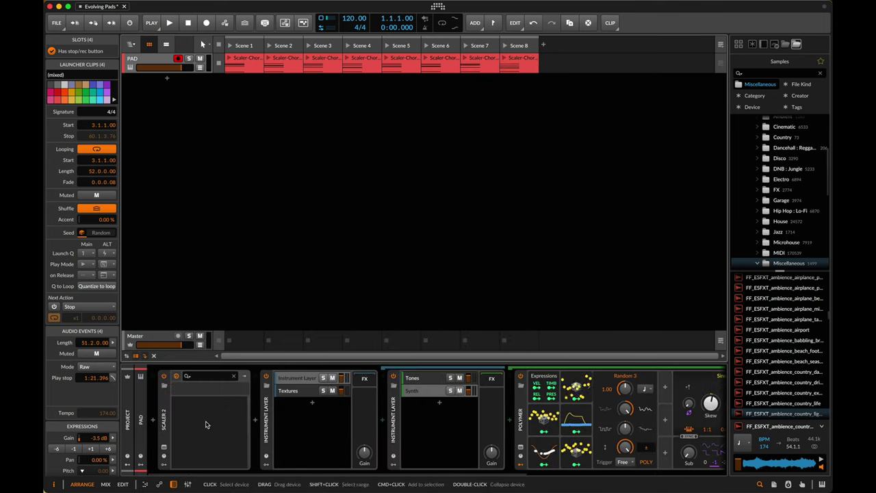
double_click(205, 425)
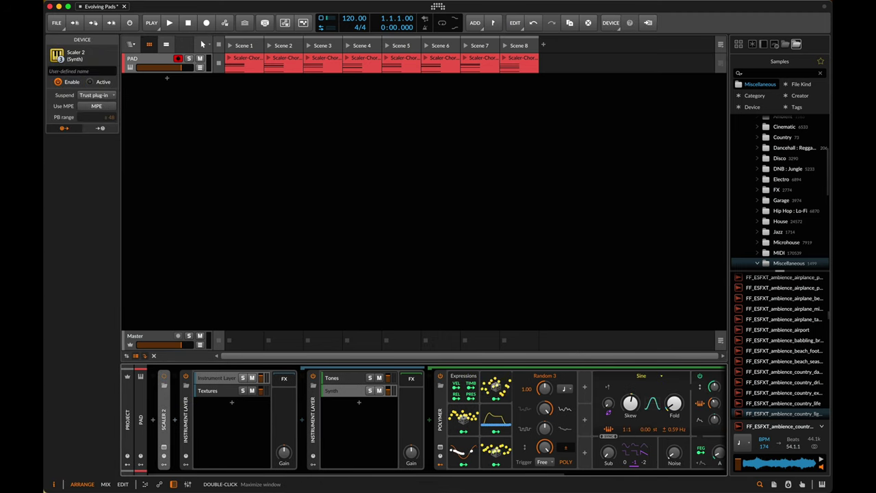
Step: Open the Scene 1 chord clip on the PAD track in the detail editor
double_click(247, 62)
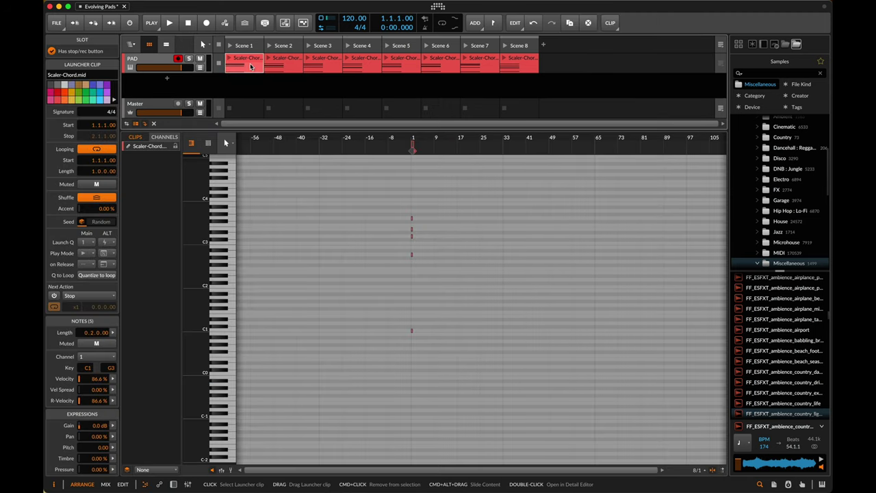
shift+click(531, 68)
click(242, 67)
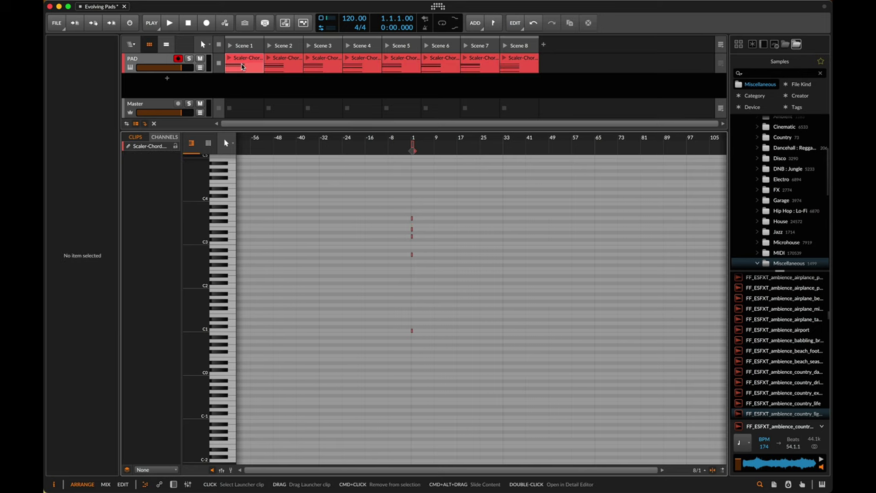
scroll(443, 221, up, 8)
scroll(449, 214, left, 4)
scroll(454, 208, up, 4)
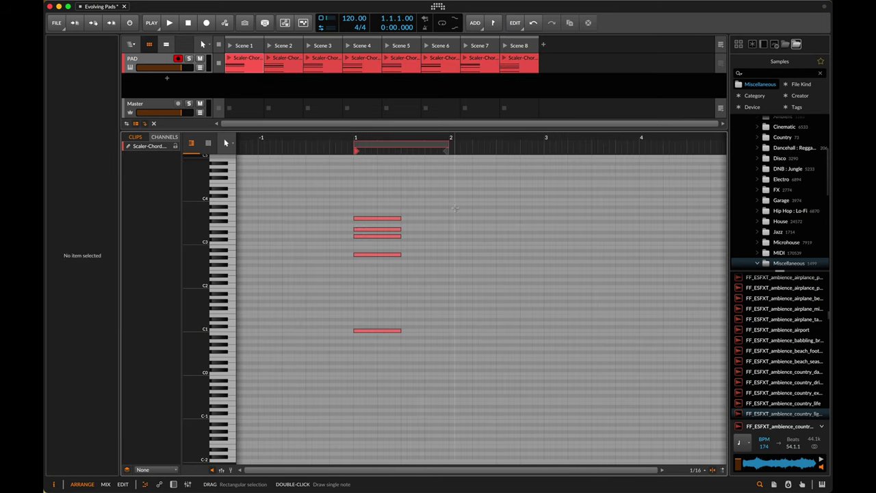
Step: Try to extend the notes of the Scene 1 clip alone to a full bar
click(251, 70)
click(329, 188)
key(super+a)
key(super+l)
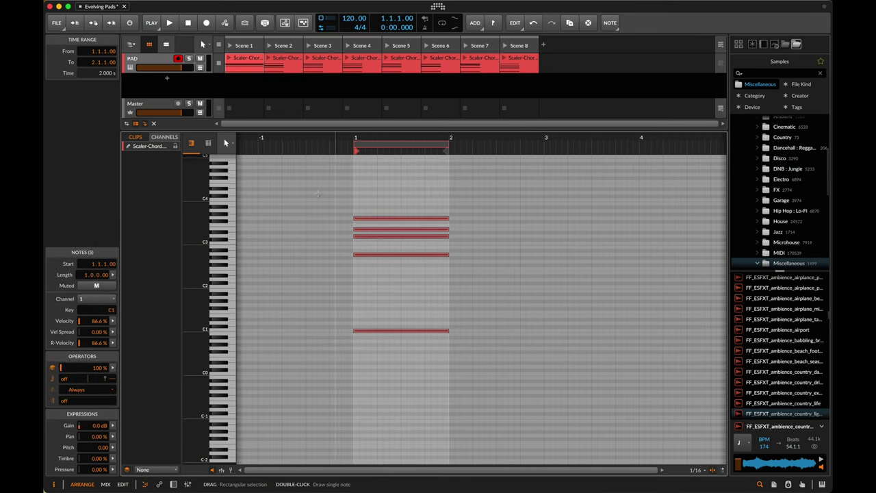
key(super+z)
Step: Extend the notes of all eight PAD chord clips together to a length of one bar
click(252, 68)
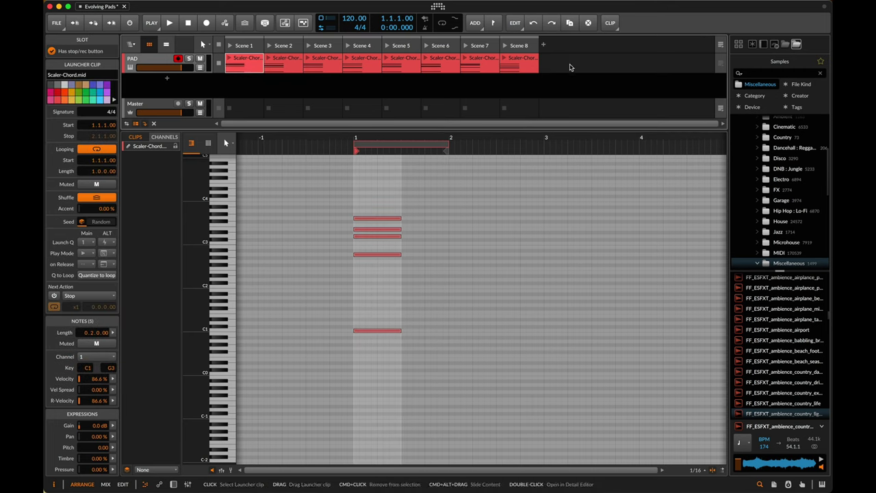
shift+click(530, 67)
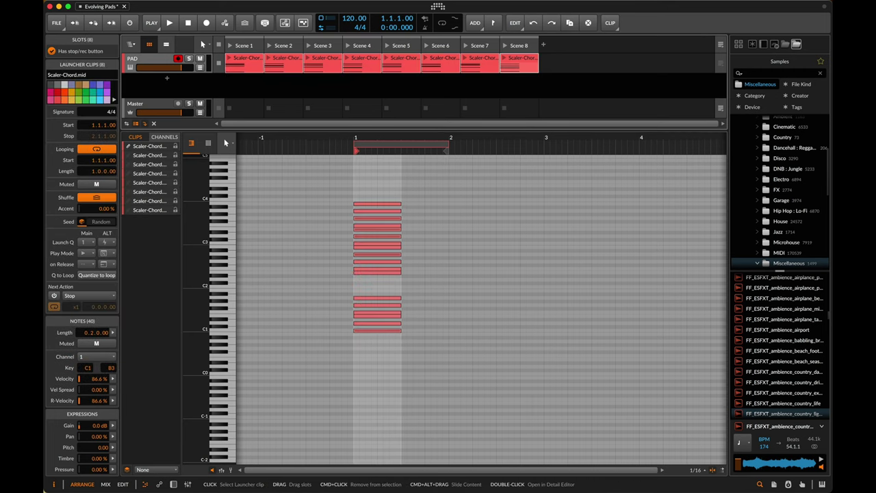
click(127, 470)
click(127, 471)
scroll(255, 313, down, 2)
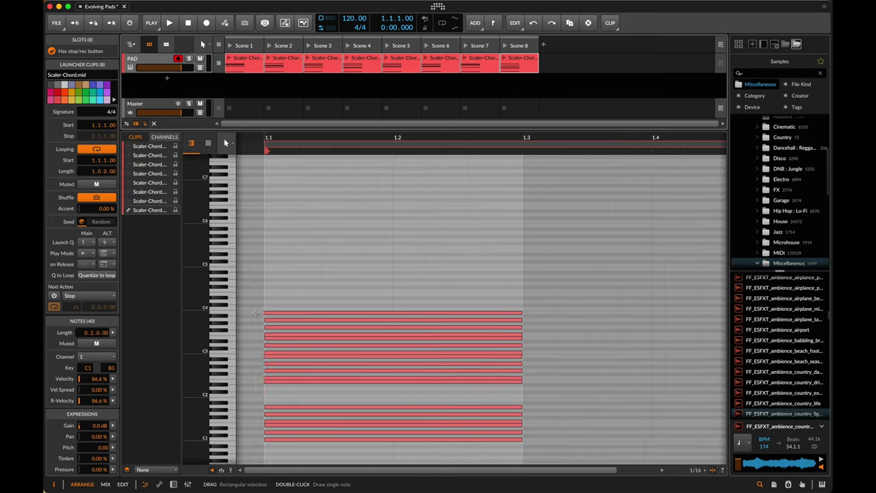
scroll(256, 312, down, 2)
drag(341, 257, 336, 426)
scroll(337, 426, down, 4)
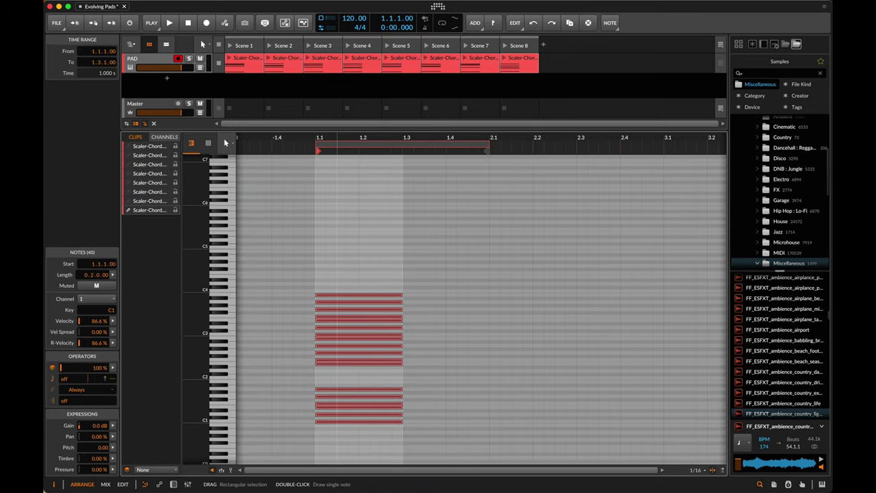
key(alt+Right)
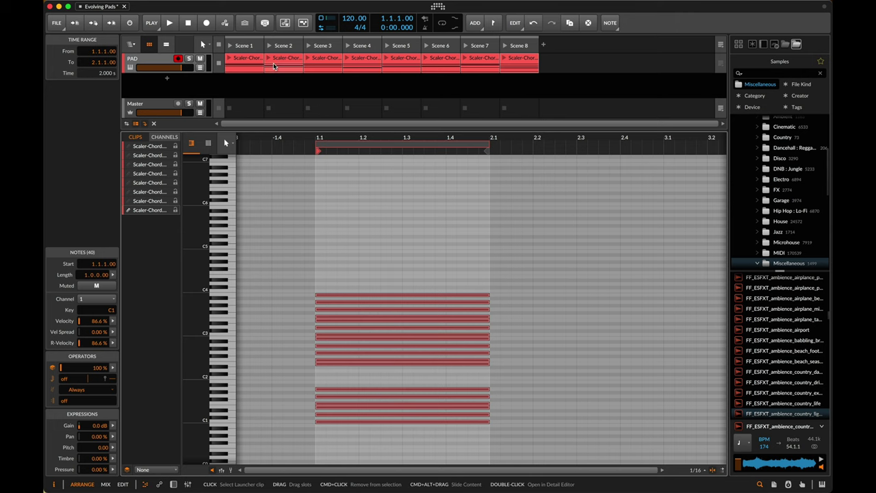
Step: Return to the PAD track's devices and audition several chord clips, ending with the Scene 5 clip
key(d)
click(229, 58)
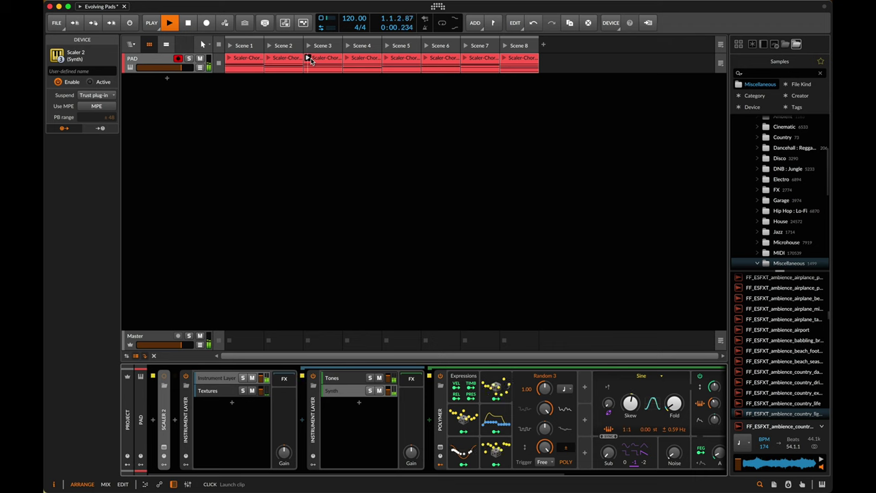
key(space)
click(386, 59)
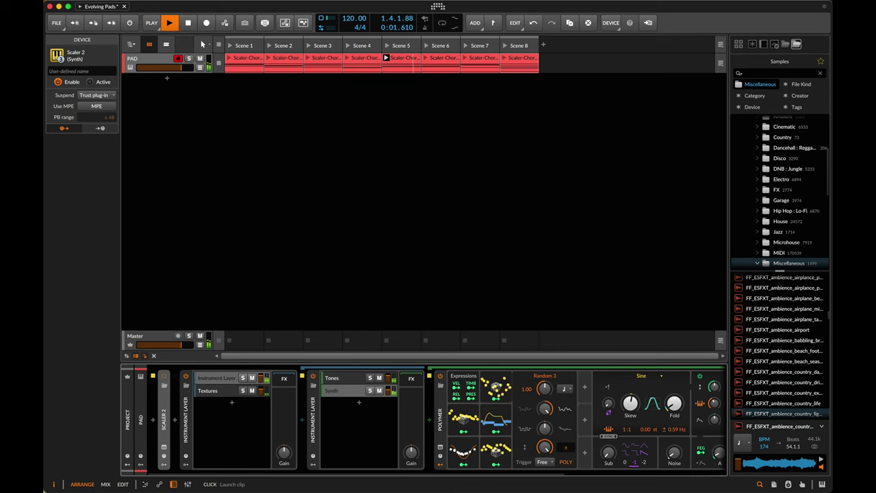
key(space)
Step: Stretch all eight chord clips and their notes to four bars, and audition the Scene 1 clip
shift+click(521, 66)
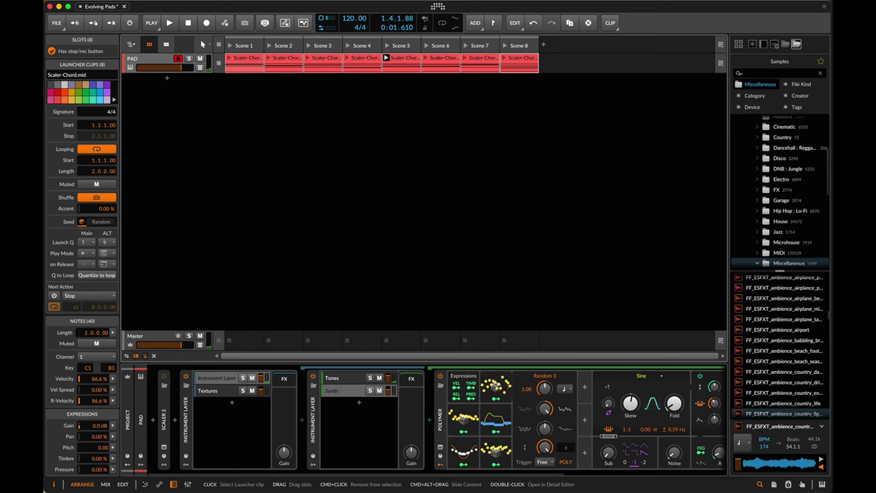
click(229, 57)
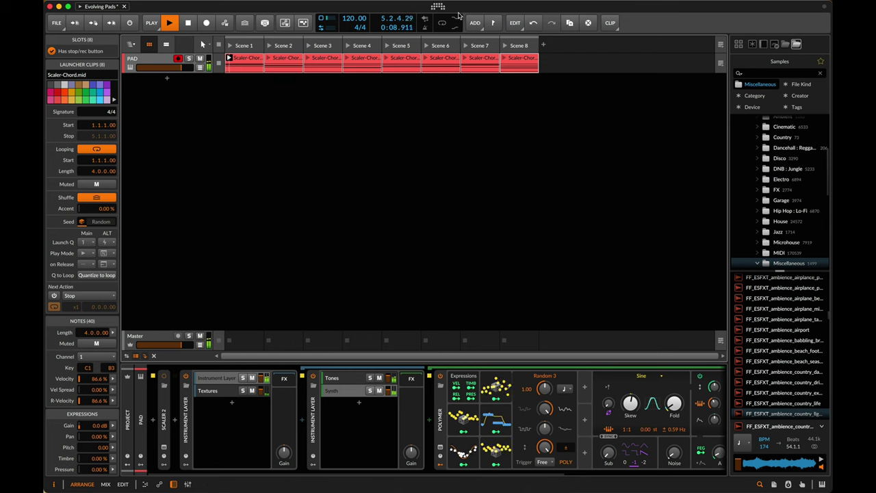
key(space)
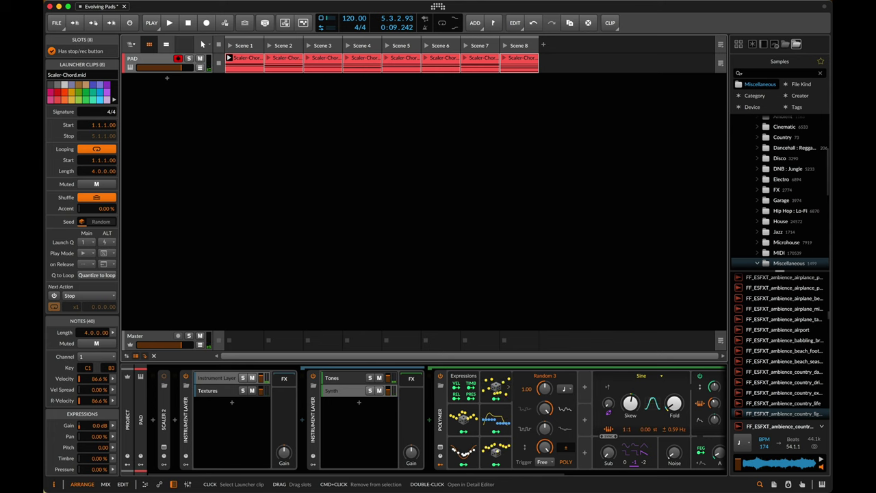
Step: Enable Next Action on all eight chord clips, set it to Play Other, and audition playback from the Scene 1 clip
click(247, 63)
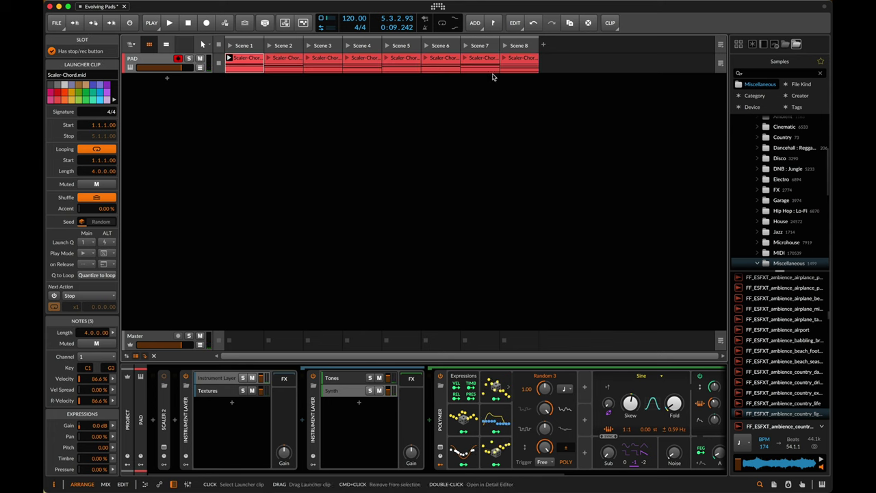
key(super+a)
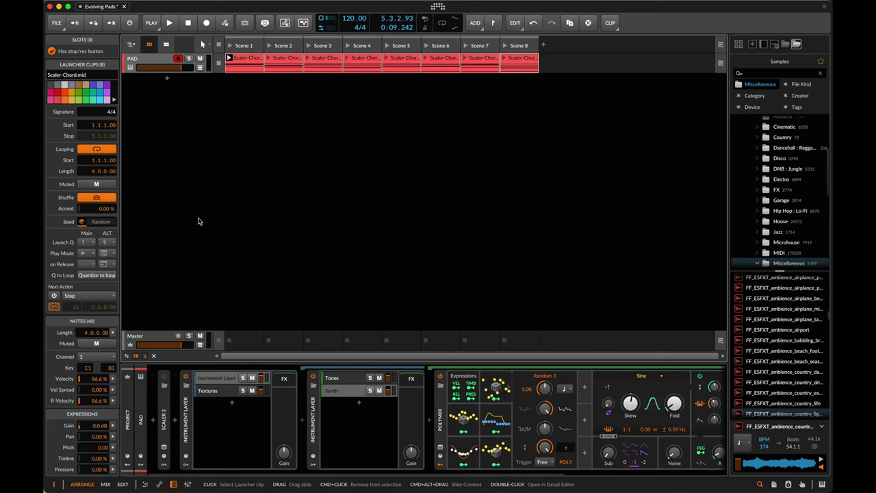
click(54, 296)
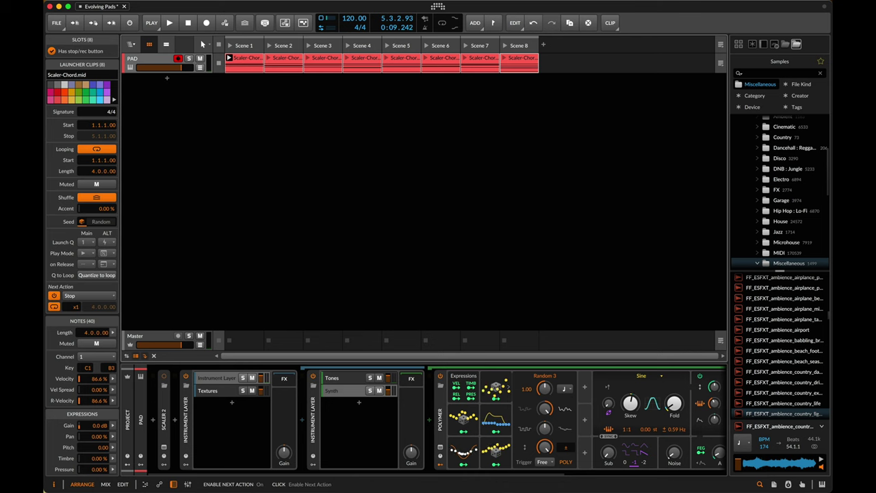
click(77, 298)
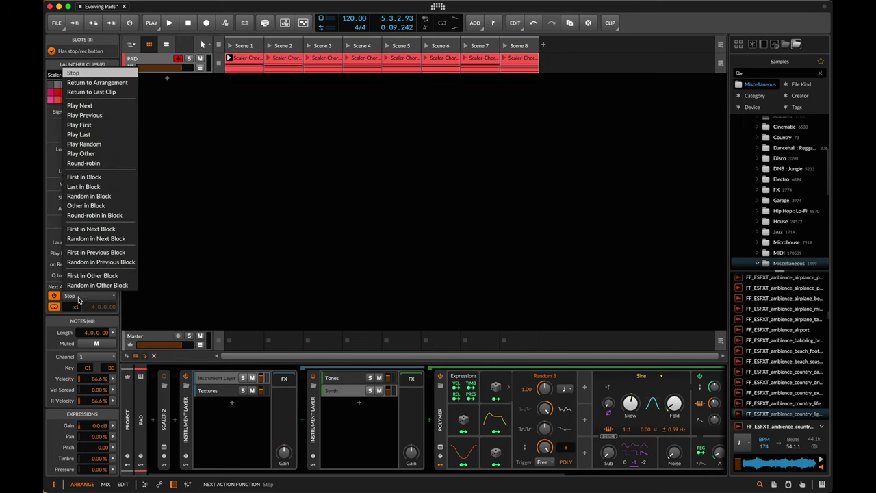
click(80, 154)
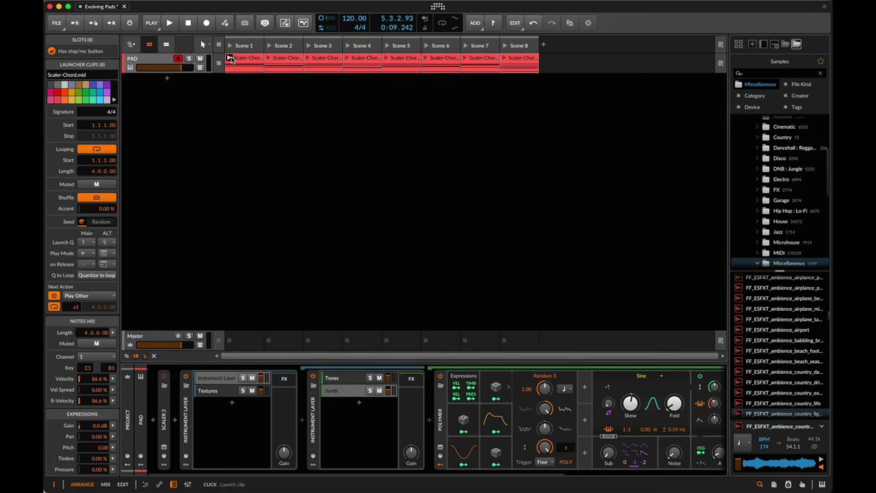
click(230, 58)
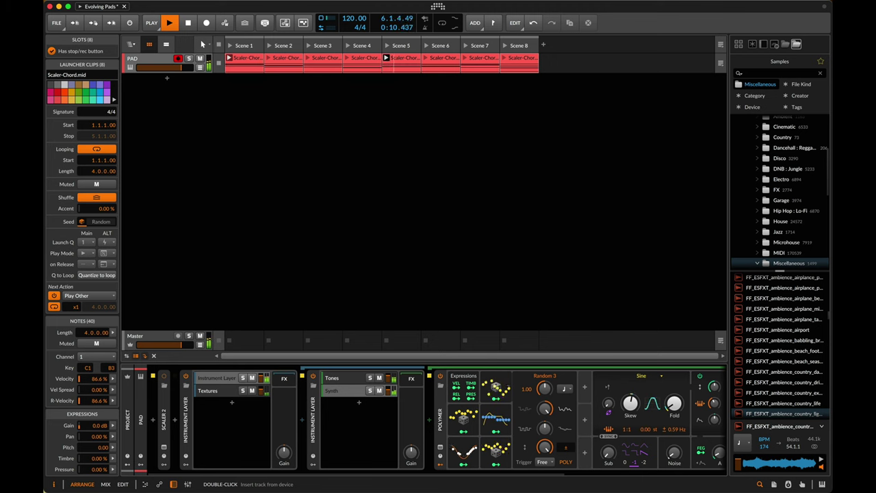
key(space)
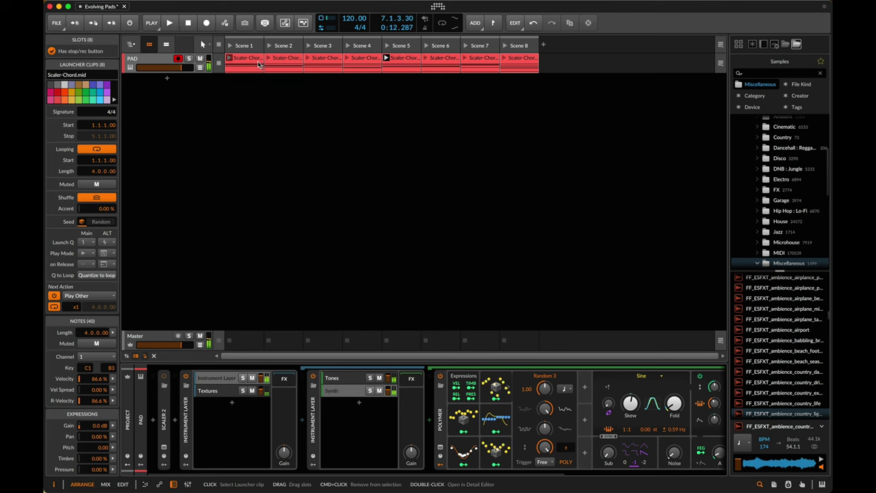
Step: Transpose the low bass notes of all eight chord clips up one octave and return to the device view
double_click(489, 72)
shift+click(524, 72)
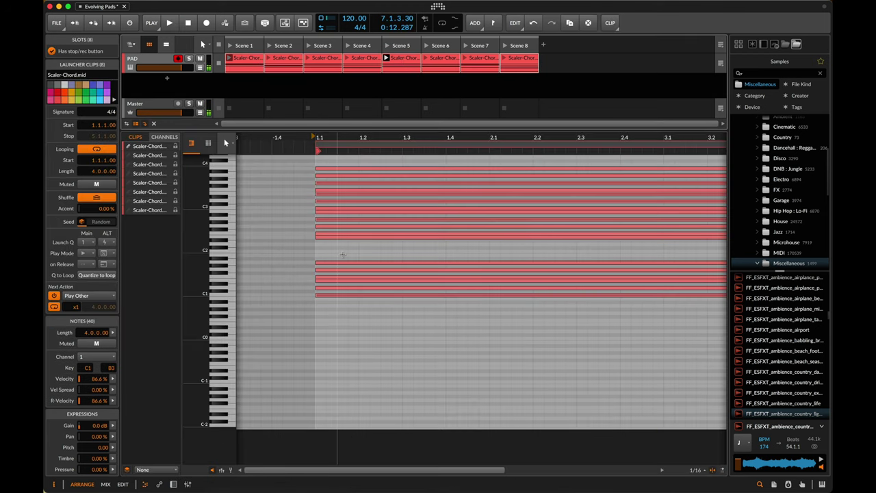
click(342, 255)
key(ctrl+a)
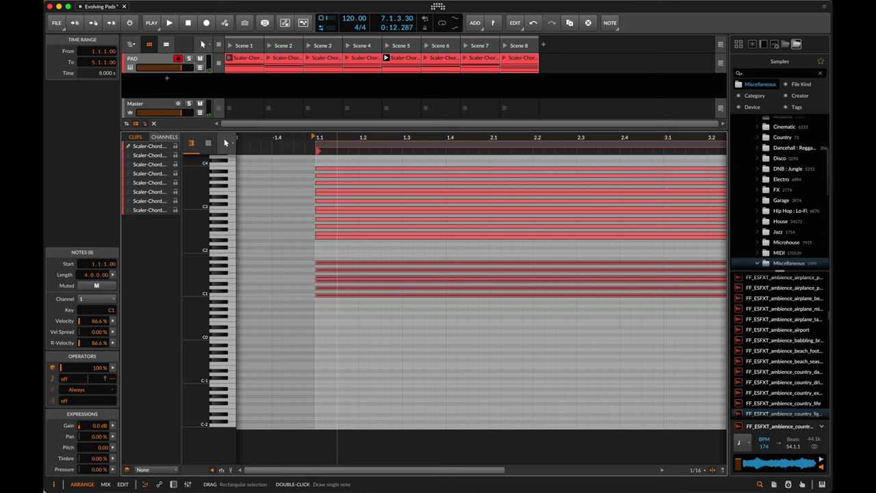
key(shift+Up)
scroll(480, 288, right, 5)
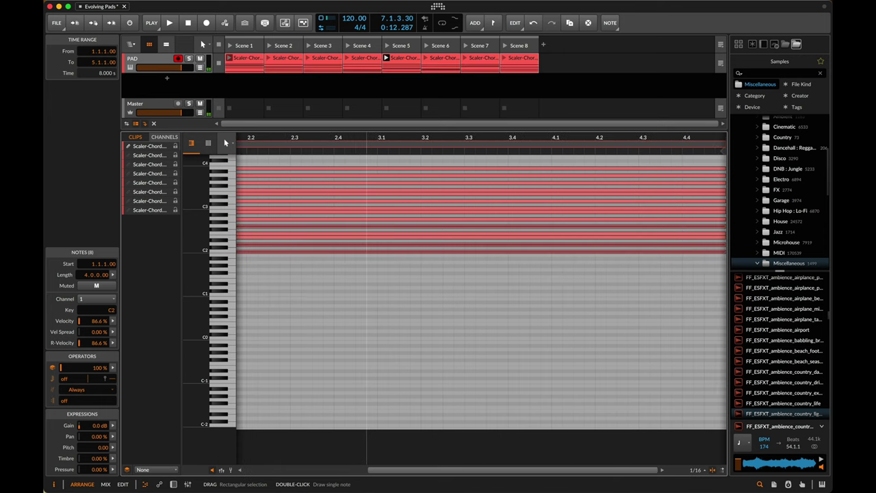
key(d)
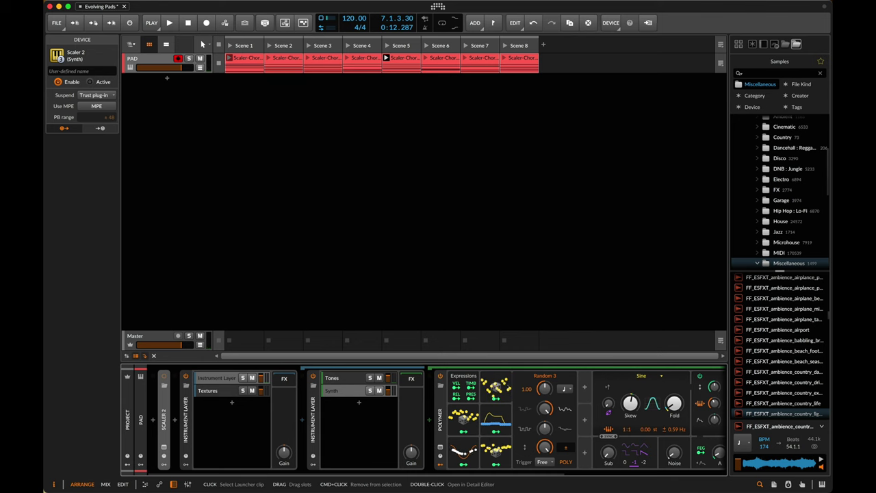
Step: Launch Scene 1 and collapse the outer Instrument Layer on the PAD track
click(277, 94)
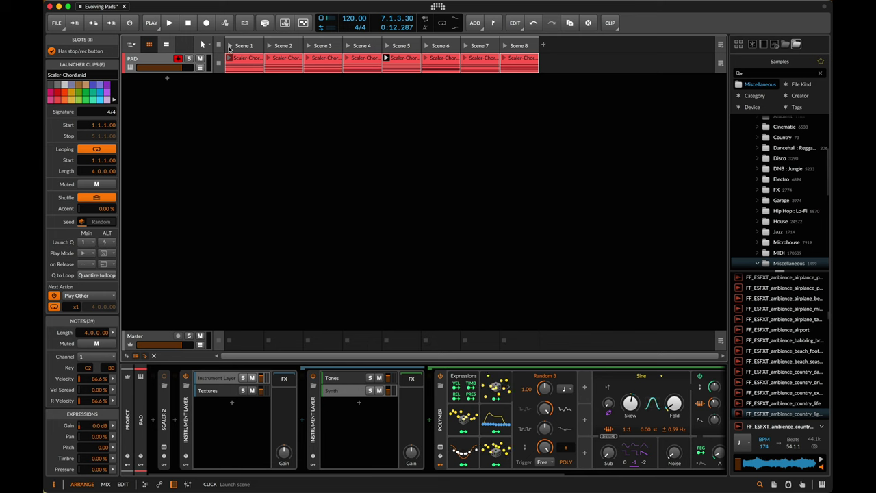
click(231, 46)
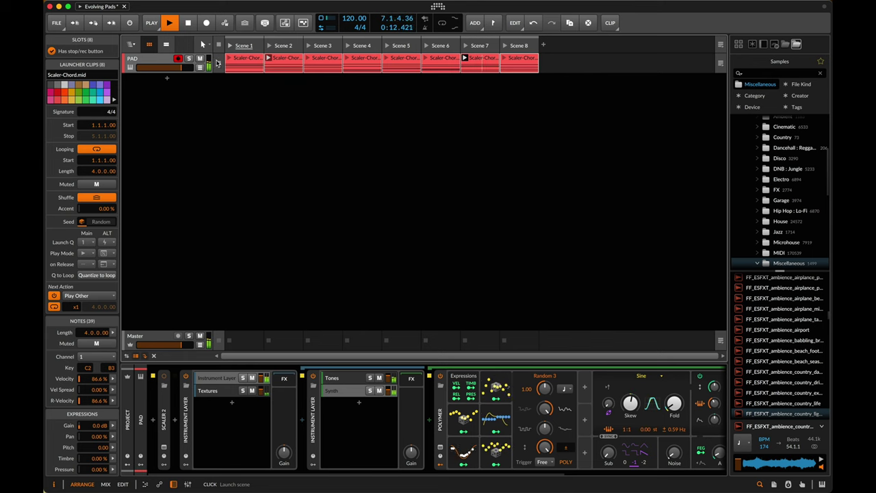
double_click(156, 60)
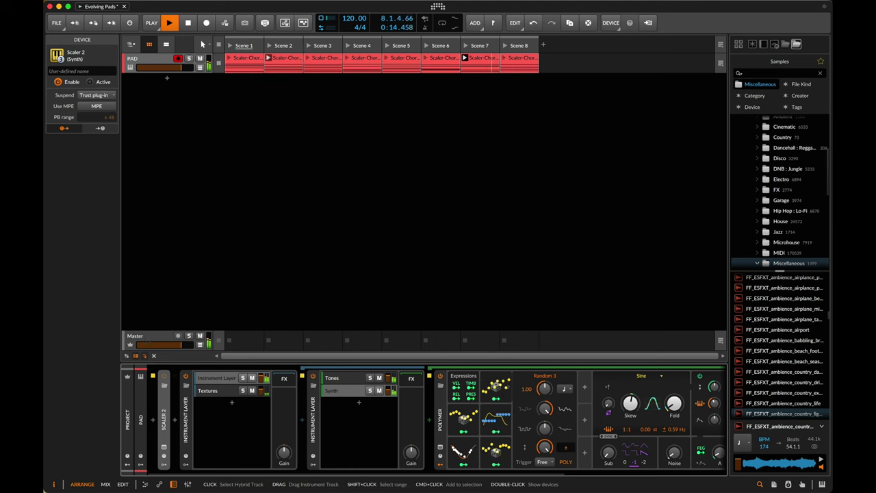
double_click(185, 425)
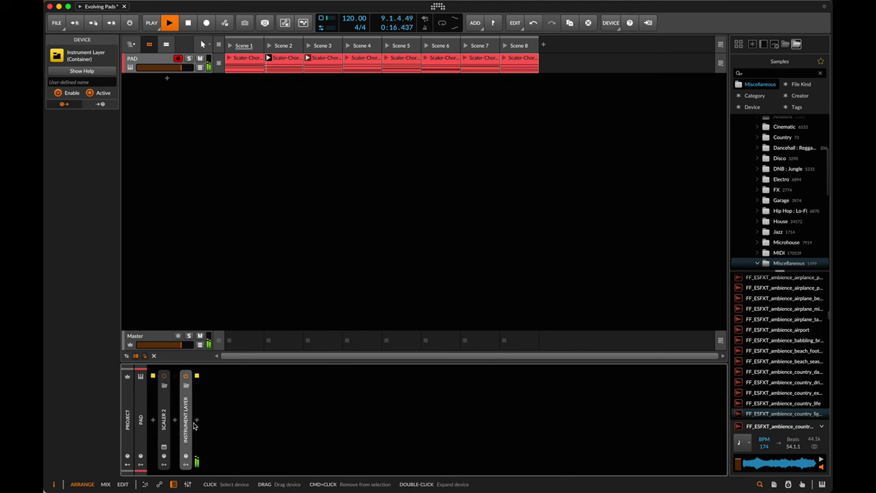
Step: Add a Reverb after the Instrument Layer, raise its Mix and Decay, and stop playback
click(197, 422)
text(reverb)
key(Return)
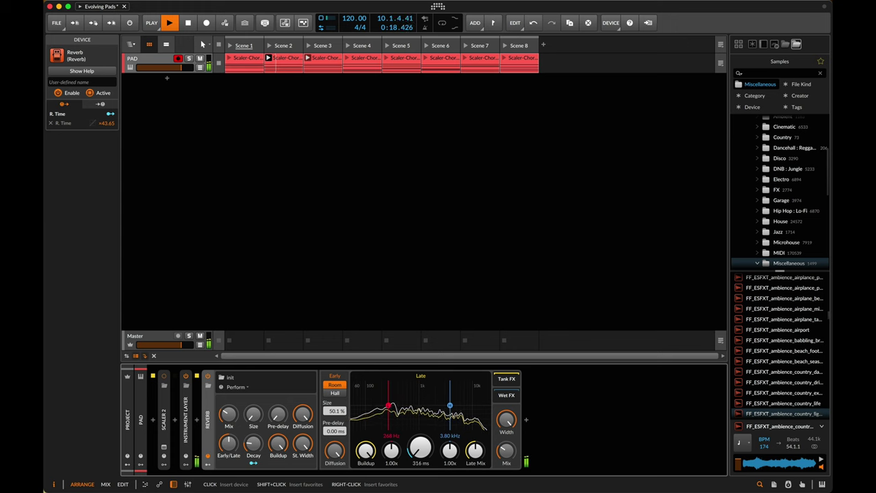
drag(224, 415, 223, 392)
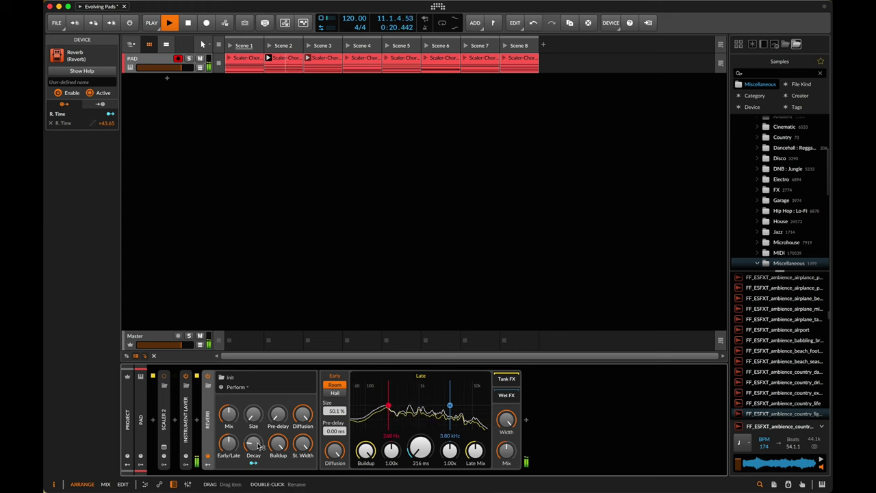
drag(256, 449, 256, 430)
key(space)
Step: Transpose every note in all eight chord clips up five semitones and return to the device view
double_click(258, 70)
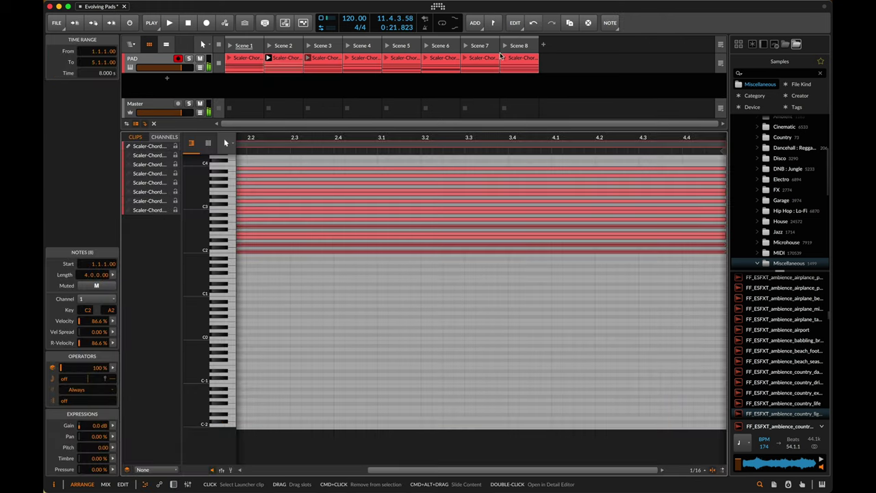
shift+click(536, 62)
click(529, 68)
click(528, 68)
shift+click(252, 69)
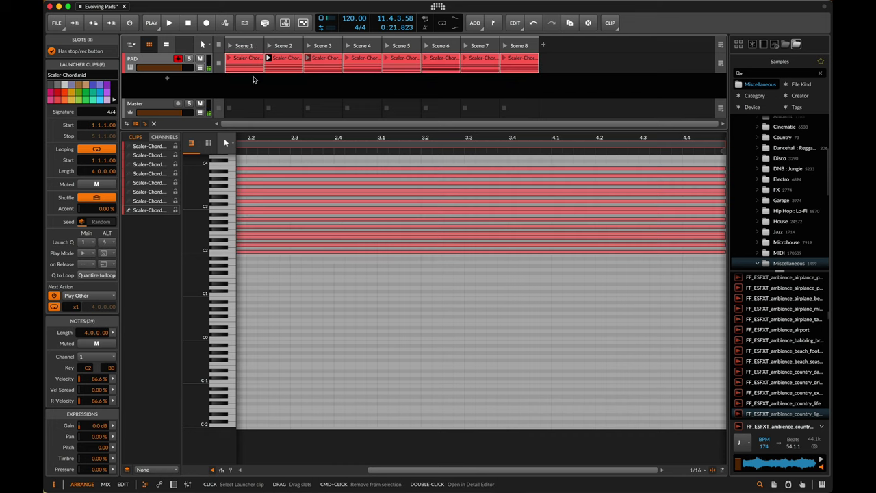
click(354, 285)
key(super+a)
key(Up)
key(Up)
key(Up)
key(Up)
key(Up)
key(Up)
key(Up)
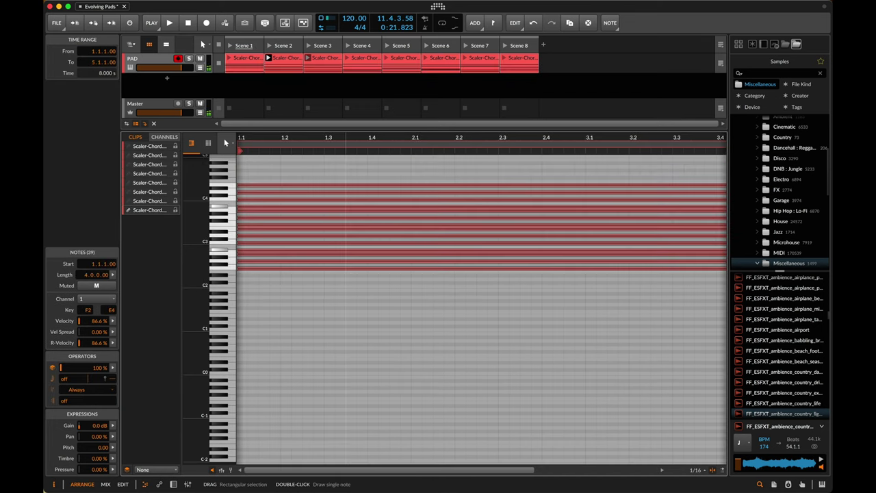
key(d)
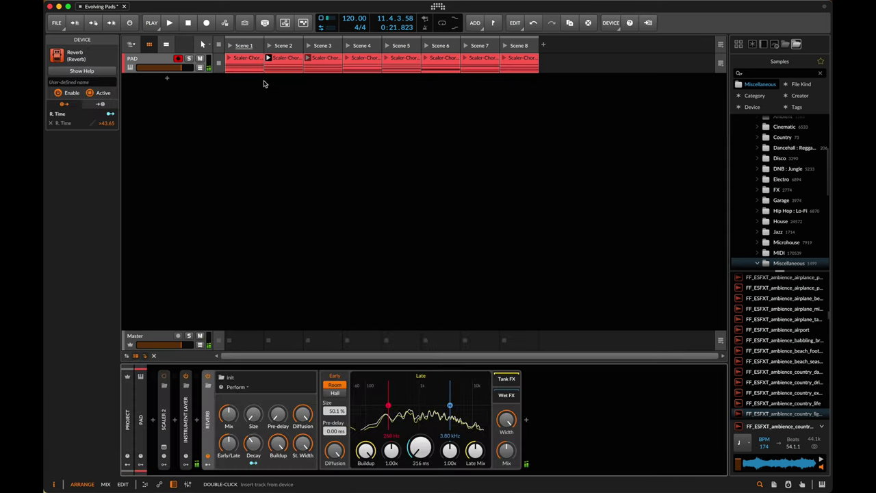
Step: Start playback, insert a Chorus+ between the Instrument Layer and the Reverb, and raise the Reverb's size to 56.8 %
key(space)
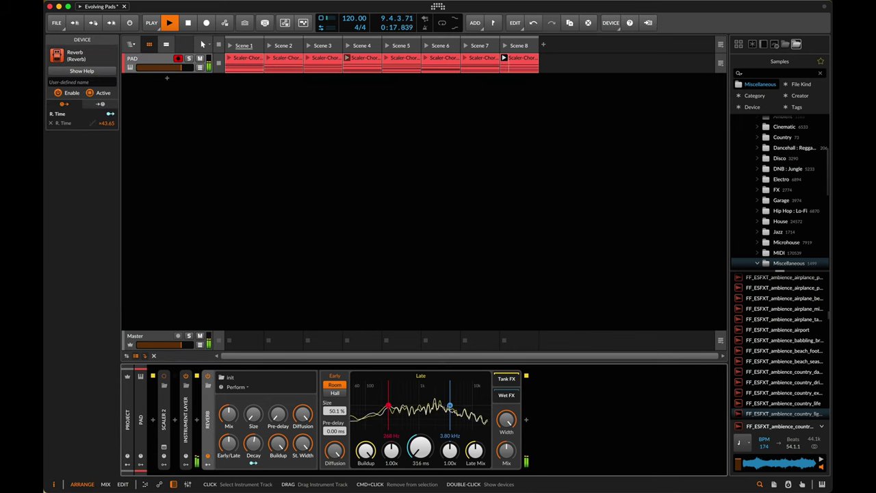
click(197, 420)
text(chor)
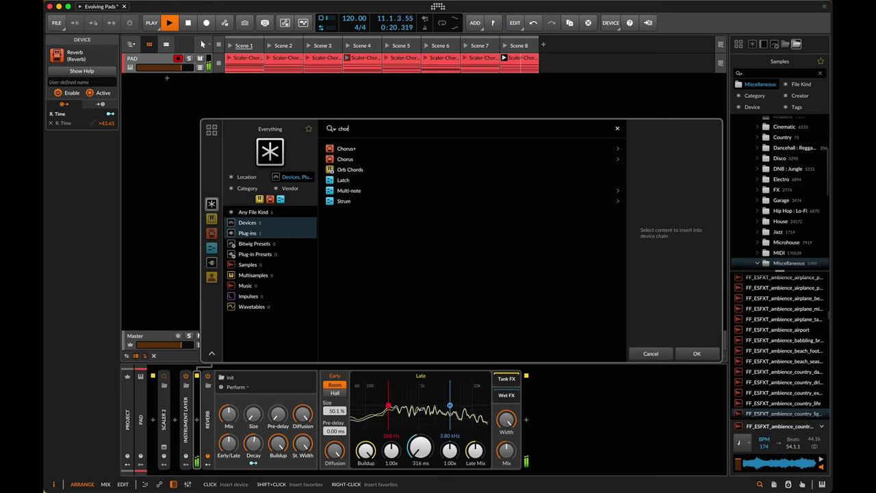
key(Return)
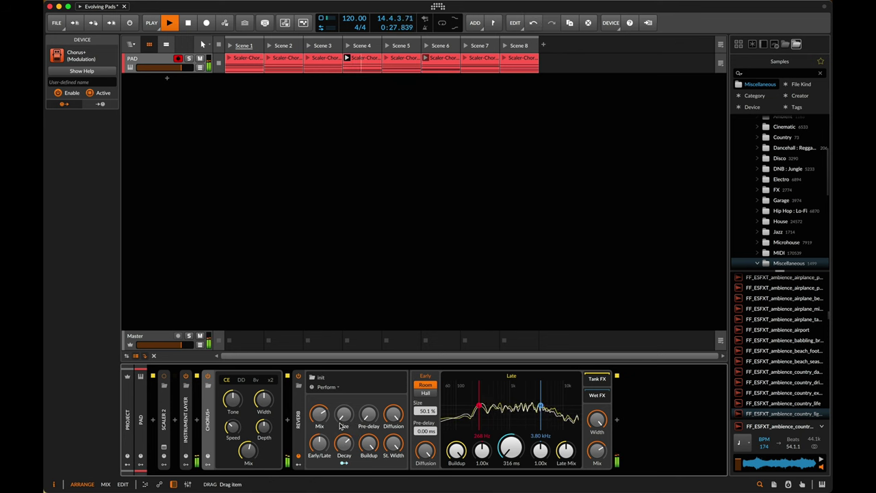
drag(344, 414, 344, 404)
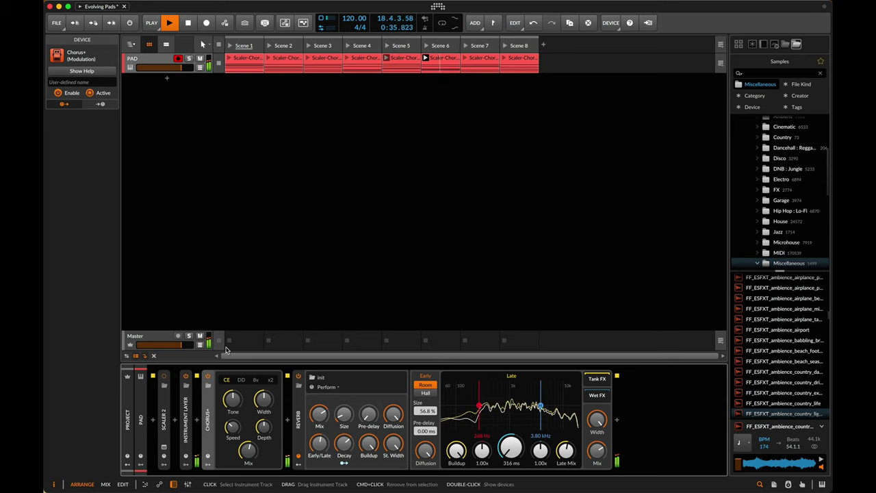
Step: Expand the outer Instrument Layer and add an ADSR modulator to the Synth layer's Polymer
double_click(185, 414)
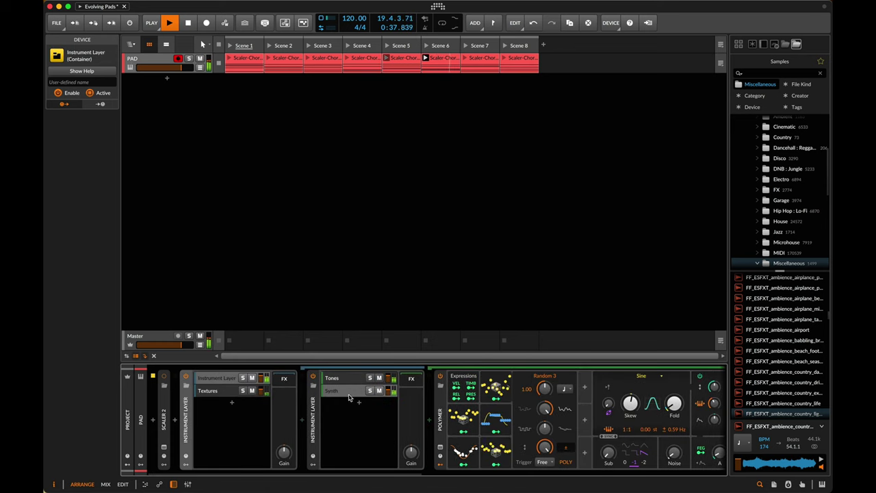
scroll(351, 398, right, 5)
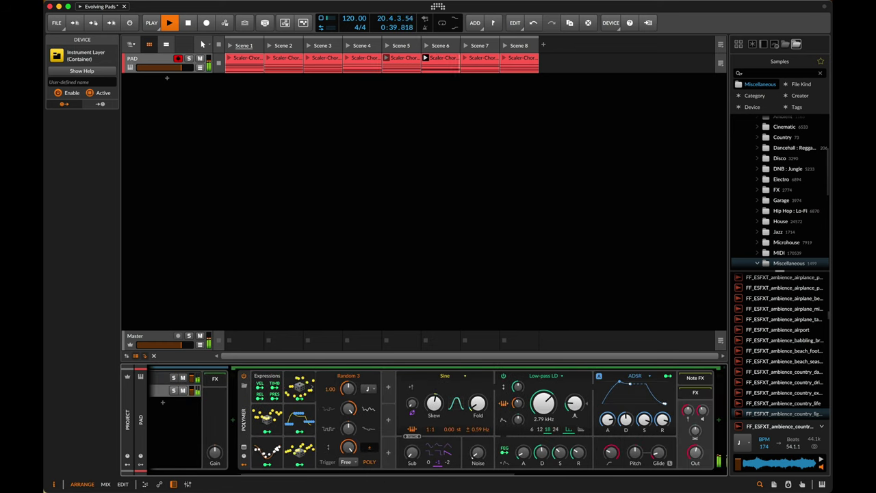
click(389, 423)
text(ad)
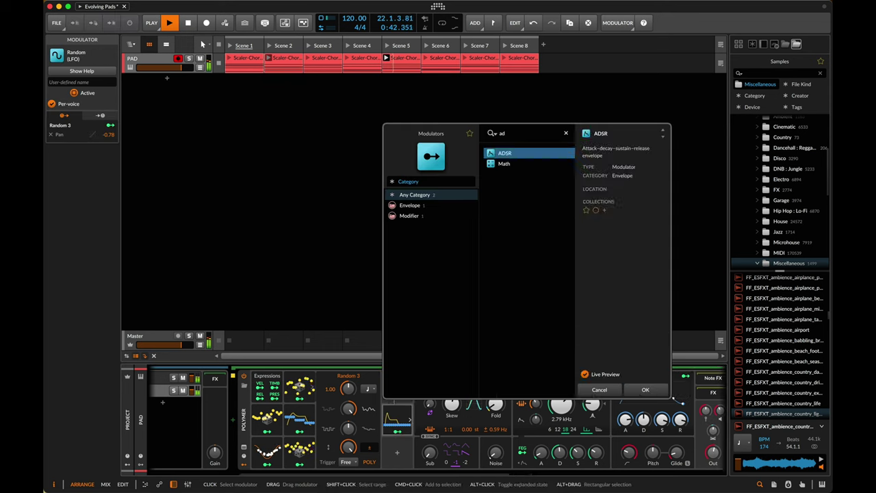
key(Return)
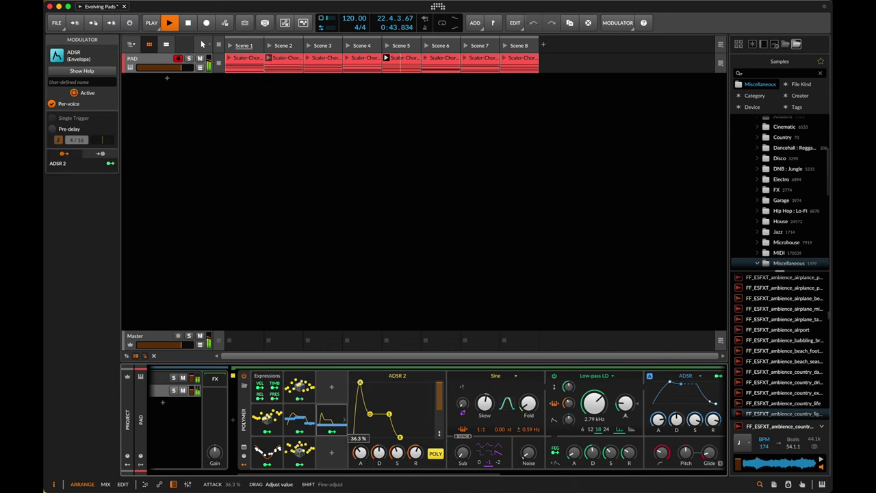
Step: Map the new ADSR to the oscillator's Fold by 16.80 and shape its envelope with full sustain and an 88.3 % attack
click(331, 432)
drag(529, 408, 529, 404)
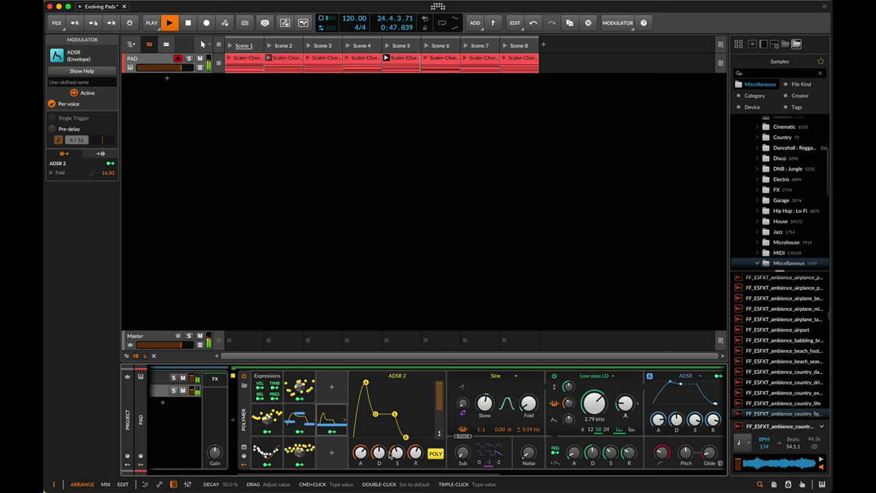
drag(391, 454, 360, 440)
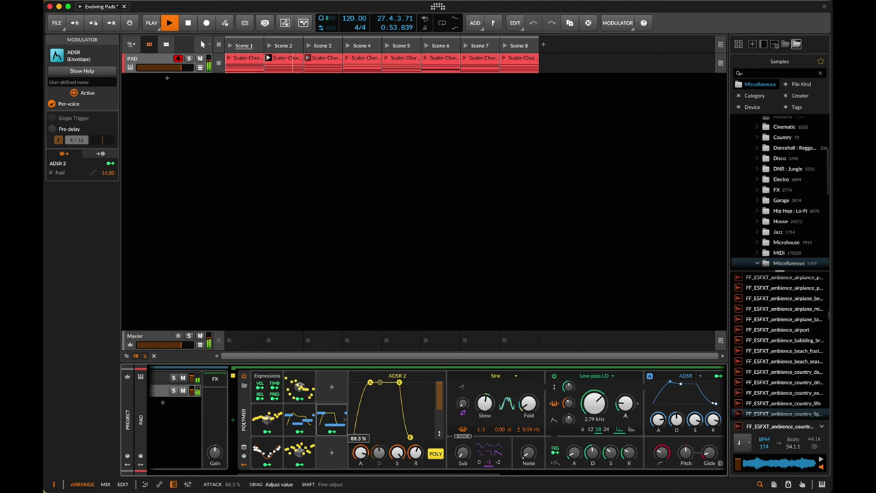
Step: Add a Random modulator to the Polymer with its timebase on Hold (rate of zero) and its trigger on Note
click(331, 453)
text(ra)
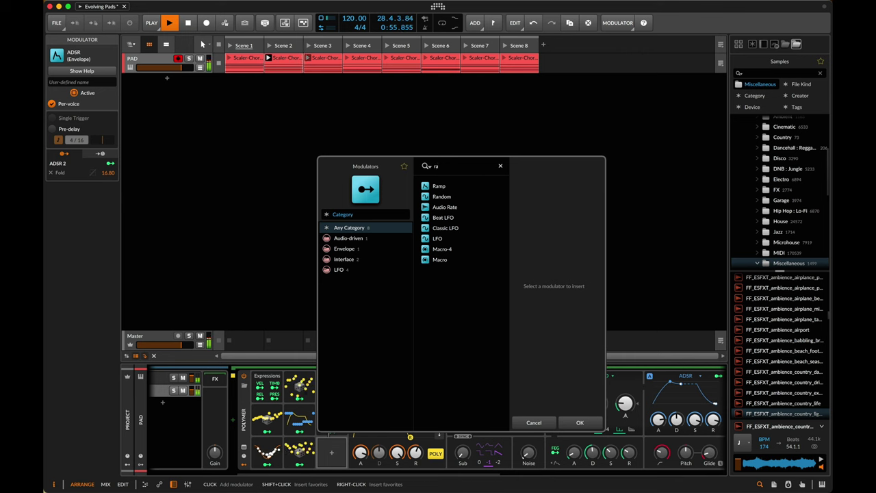
key(Down)
key(Down)
key(Return)
click(332, 455)
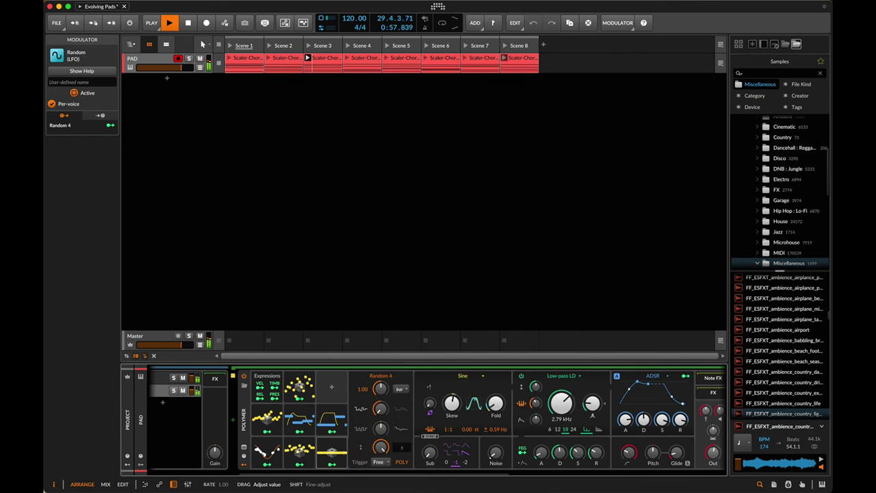
click(401, 388)
click(416, 379)
click(381, 462)
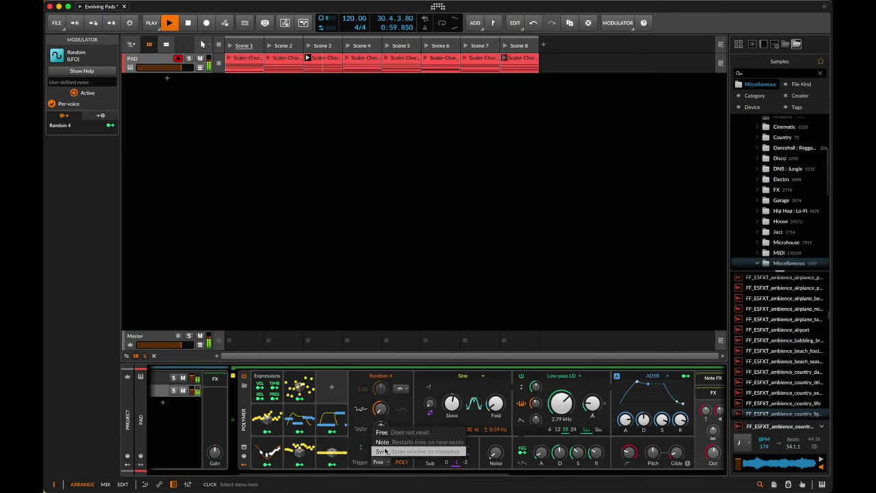
click(383, 441)
Step: Modulate the ADSR's amount with the new Random by 0.770, and have the ADSR modulate Fold by 26.88 and filter cutoff by 14.00
click(334, 424)
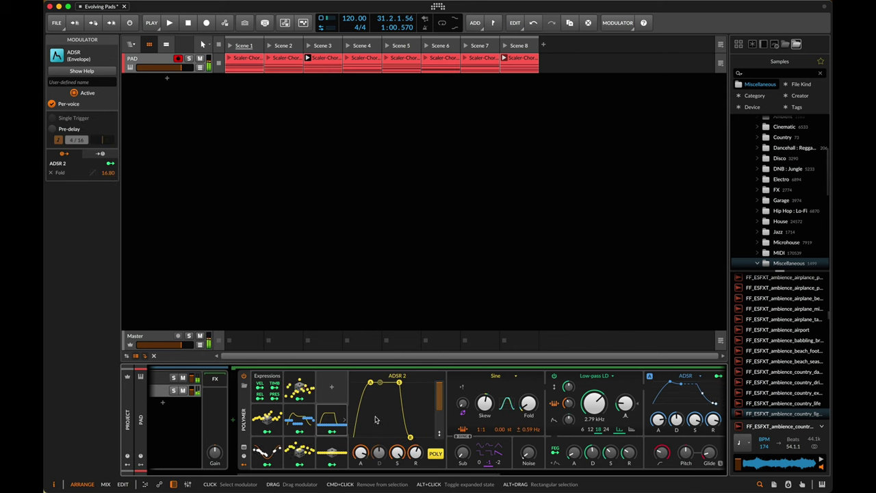
click(334, 465)
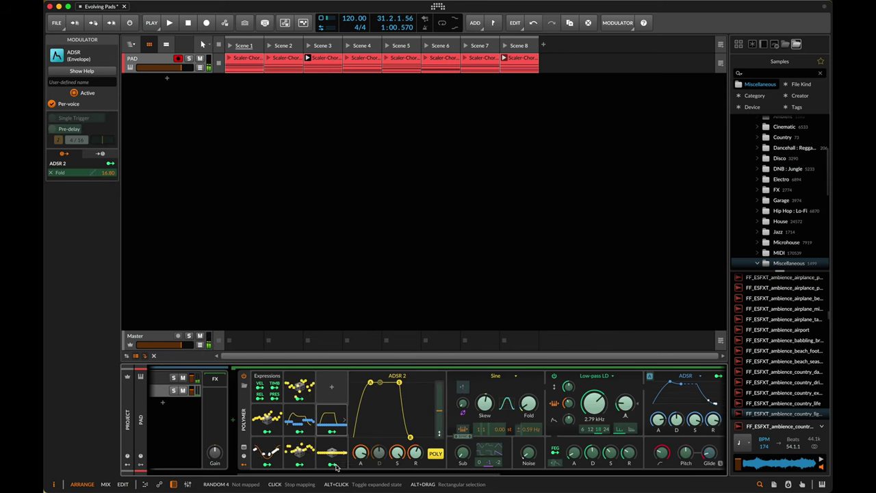
drag(439, 412, 439, 401)
key(space)
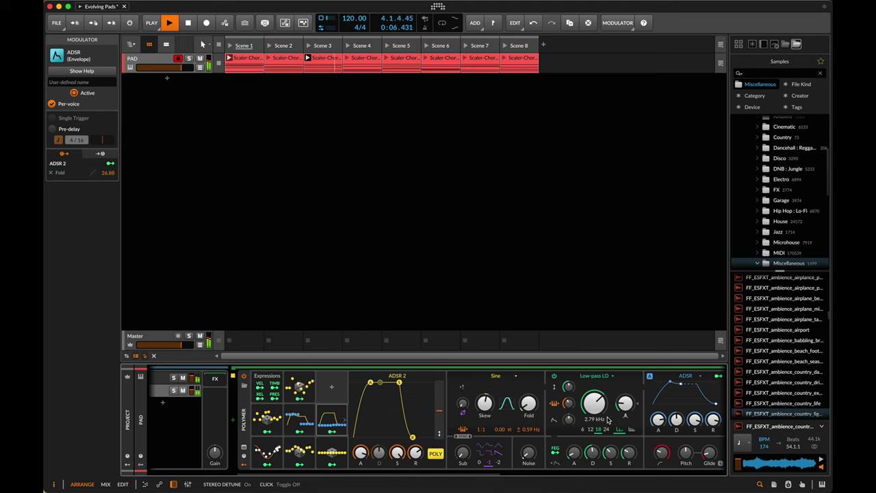
click(333, 435)
drag(594, 405, 594, 399)
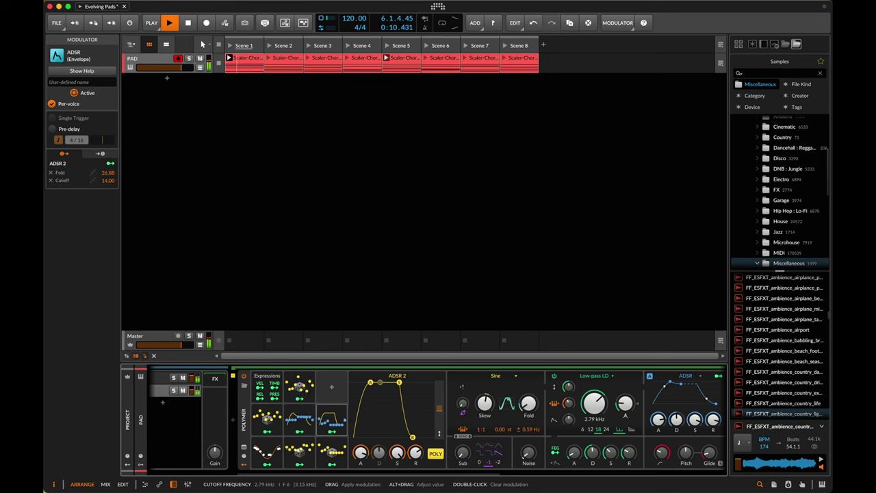
Step: Duplicate the ADSR and the Random into free Polymer slots and modulate the copied ADSR's amount with the copied Random by 38.00 %
scroll(635, 415, right, 2)
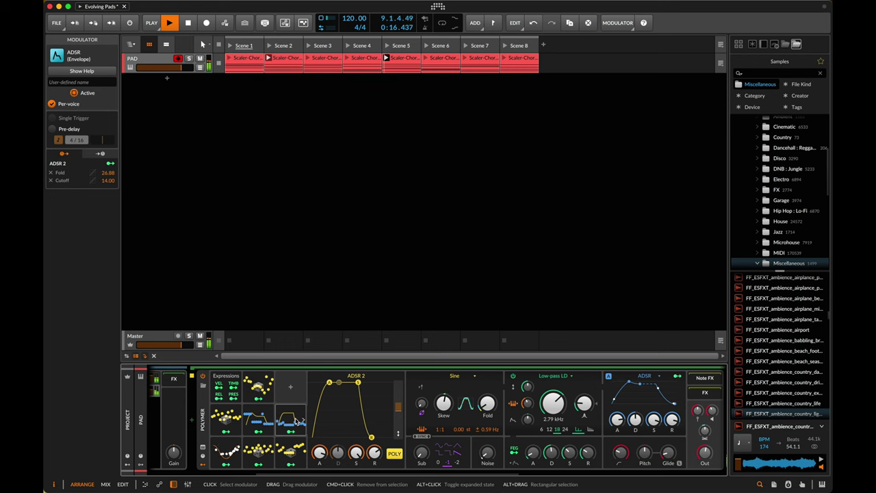
drag(286, 419, 293, 389)
click(302, 388)
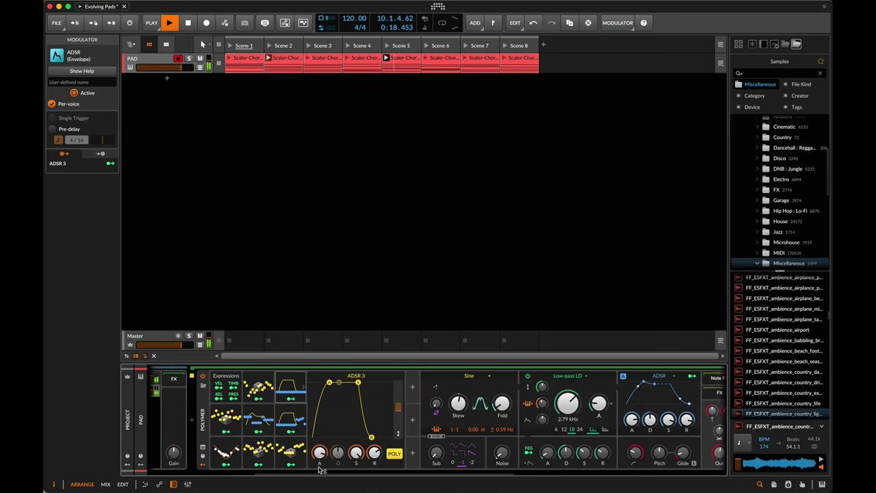
drag(295, 449, 418, 388)
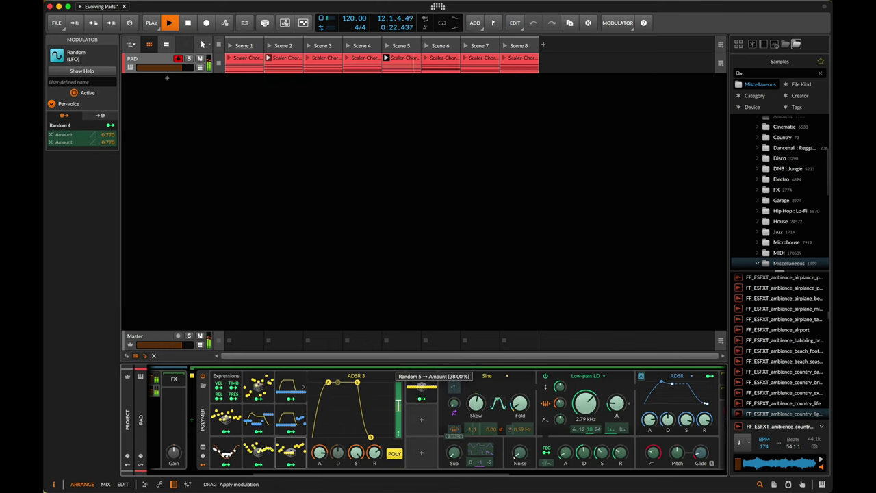
Step: Remove the original Random's modulation from the copied ADSR's amount and give that envelope a lower sustain and a 65.5 % release
right_click(397, 408)
click(491, 474)
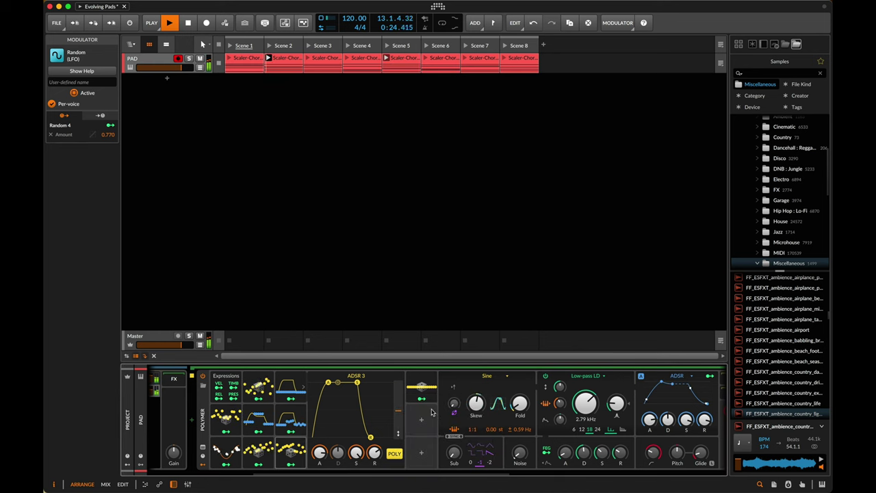
click(291, 465)
click(291, 464)
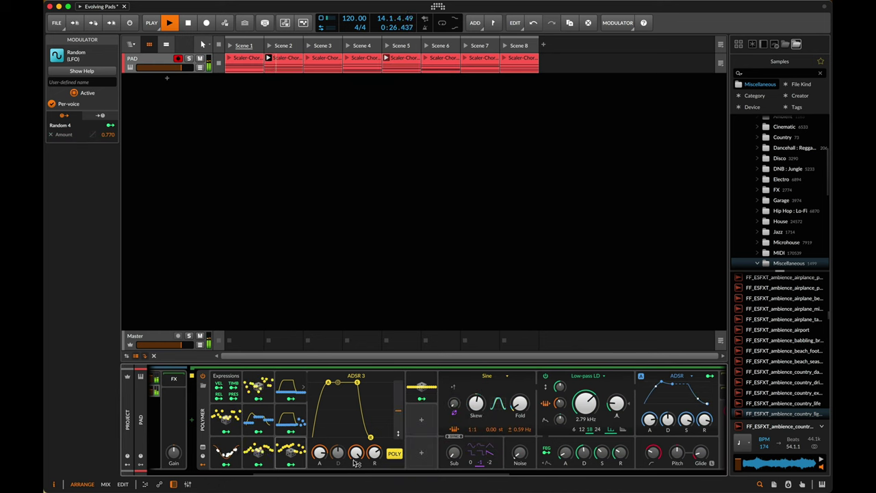
drag(319, 452, 372, 453)
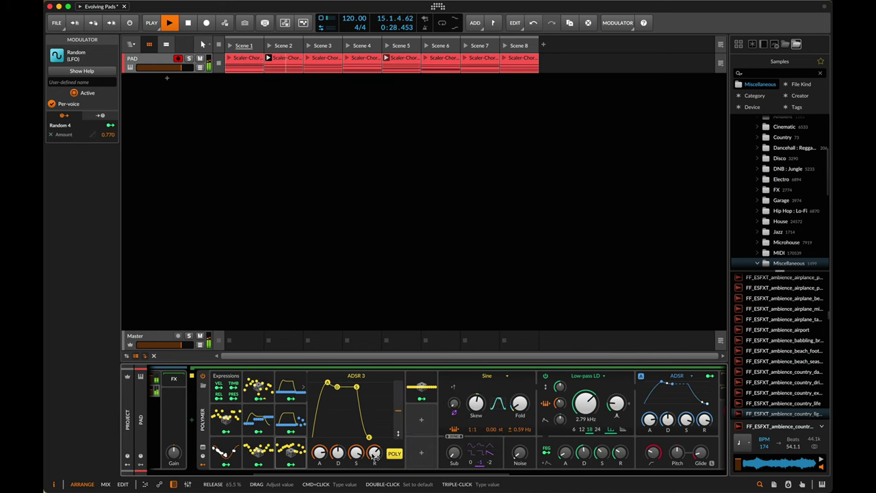
Step: Map the copied ADSR to the Polymer oscillator's Skew by 24.50 %
click(291, 398)
scroll(489, 403, right, 1)
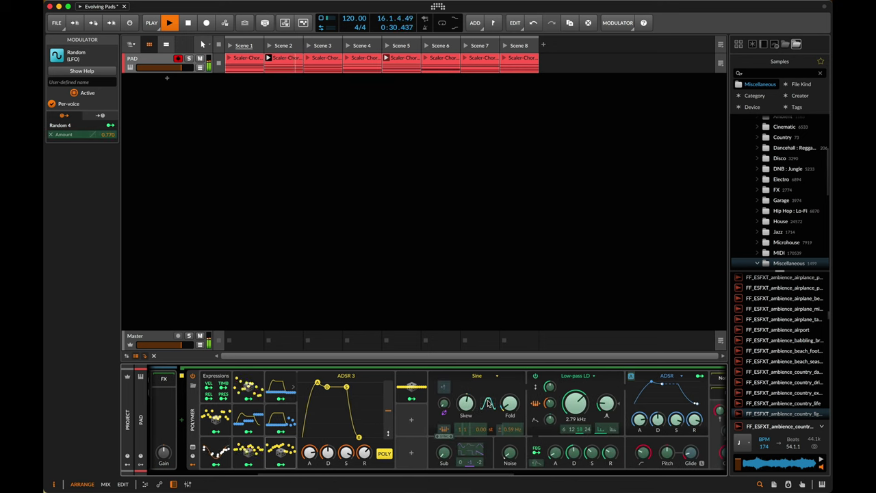
drag(466, 404, 466, 400)
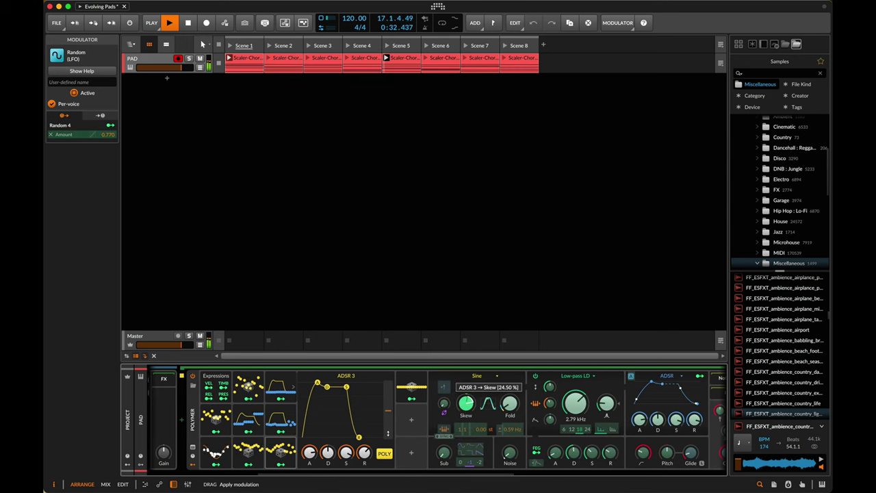
key(Escape)
Step: Balance the inner Instrument Layer's volumes with Tones at -0.3 dB and Synth at -5.7 dB
scroll(472, 404, right, 5)
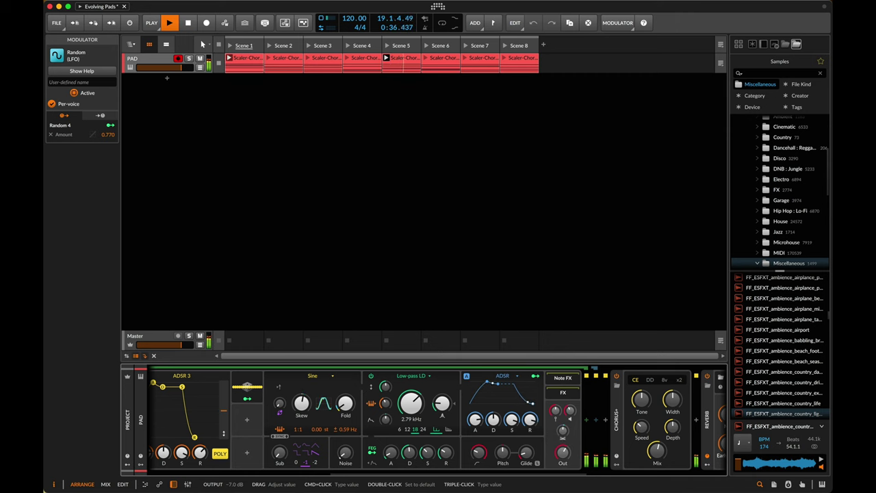
scroll(482, 426, left, 10)
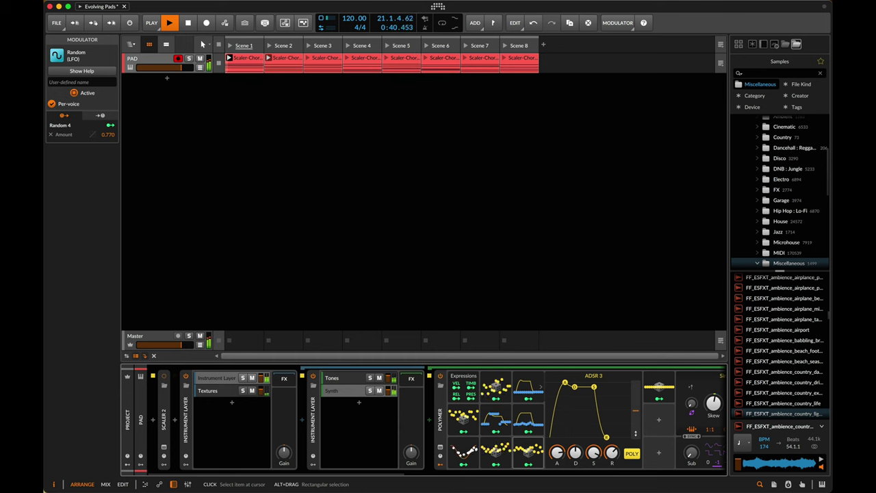
drag(388, 391, 388, 390)
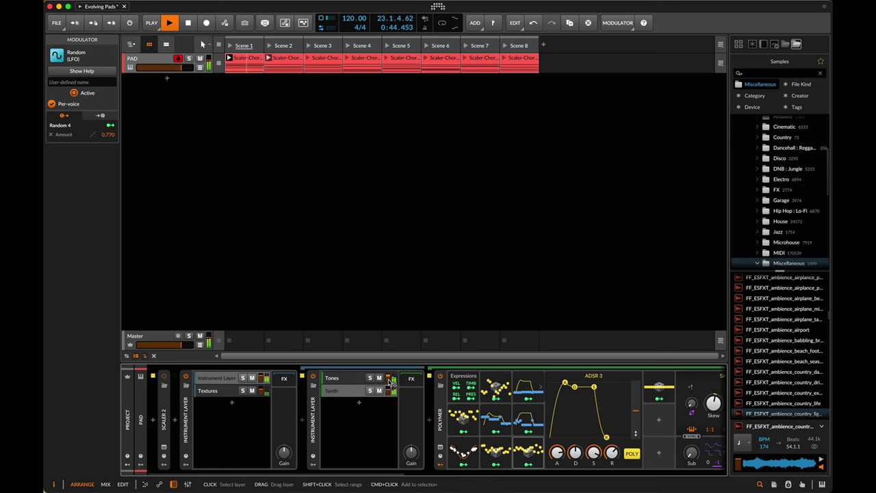
Step: Switch to the mixer view and expand the Instrument Layer and Tones channels to show their individual layers
key(alt+2)
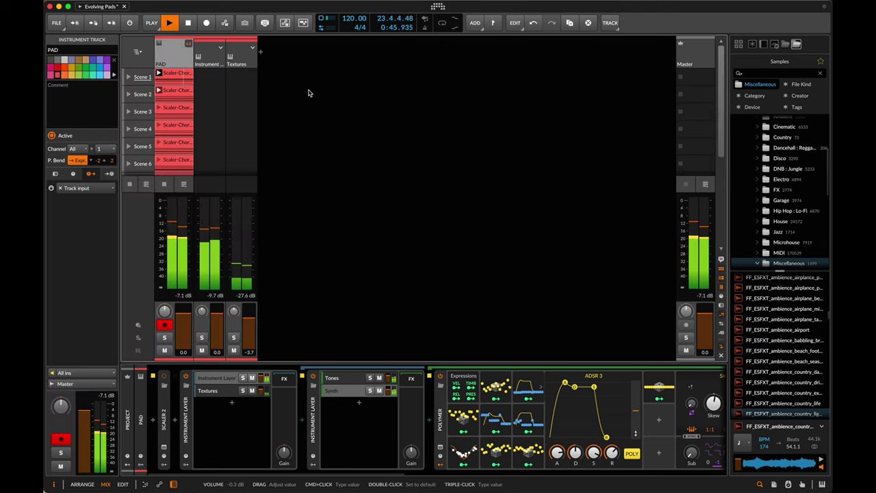
click(221, 47)
click(244, 59)
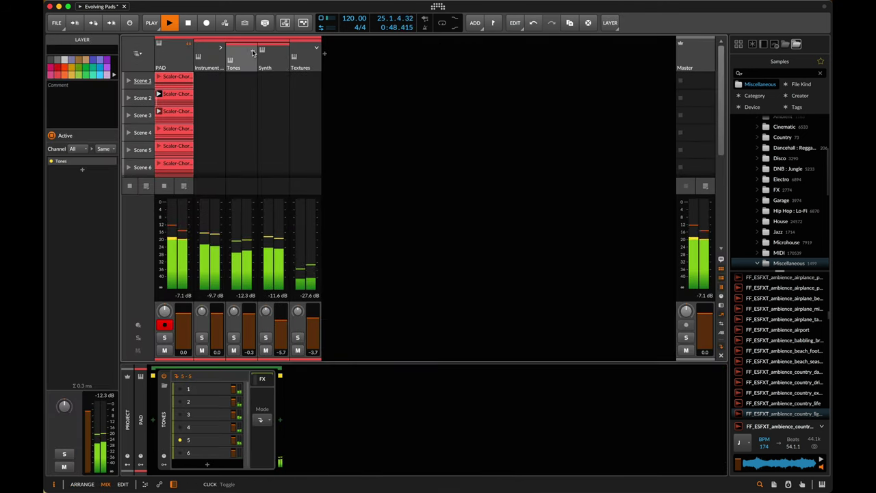
click(252, 51)
Step: Stop playback and add a Random modulator to the inner Instrument Layer that holds Tones and Synth
click(210, 59)
click(225, 409)
key(space)
click(163, 467)
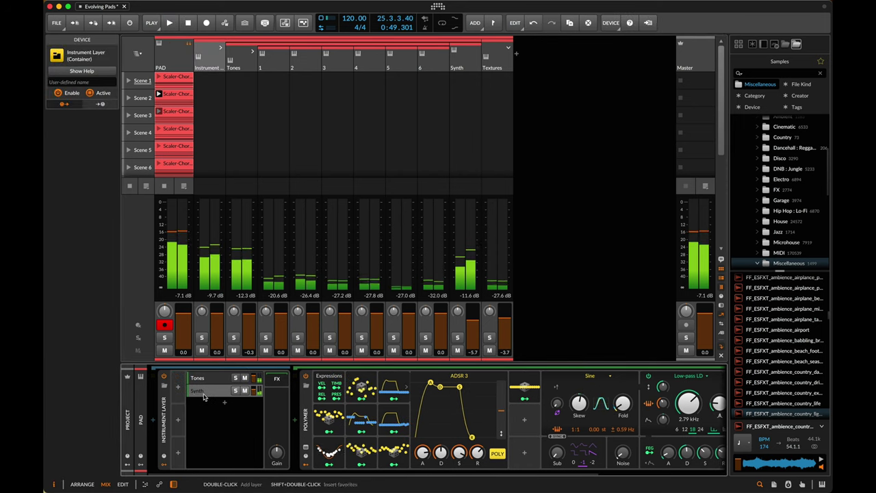
click(178, 389)
text(ran)
key(Down)
key(Return)
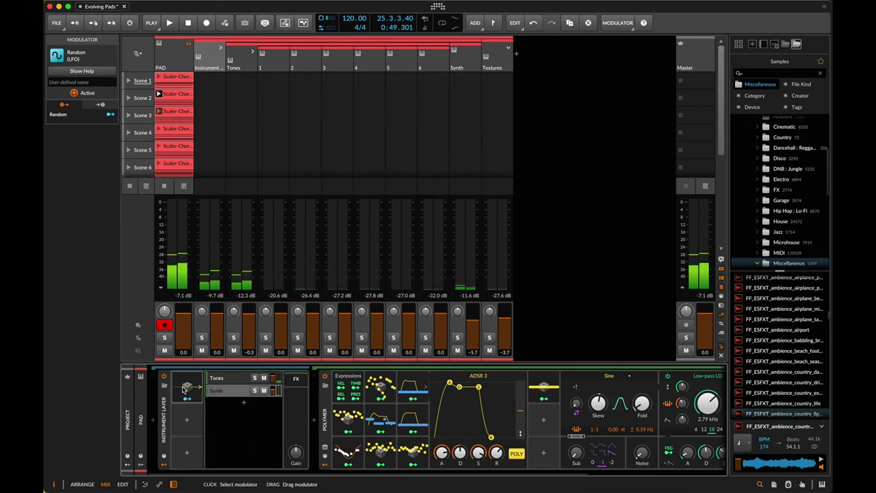
Step: Set the layer's Random modulator timebase to Hertz, duplicate the modulator five times and open the first one's settings
click(254, 389)
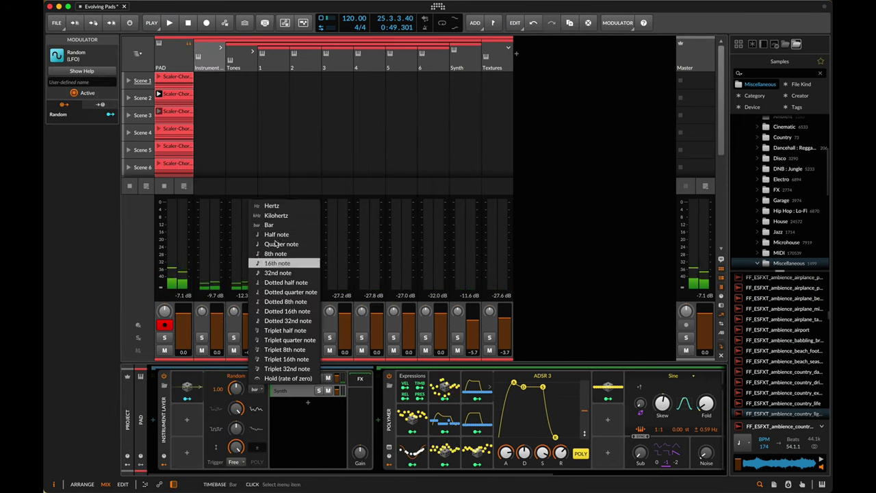
click(273, 206)
key(super+d)
key(super+d)
key(super+d)
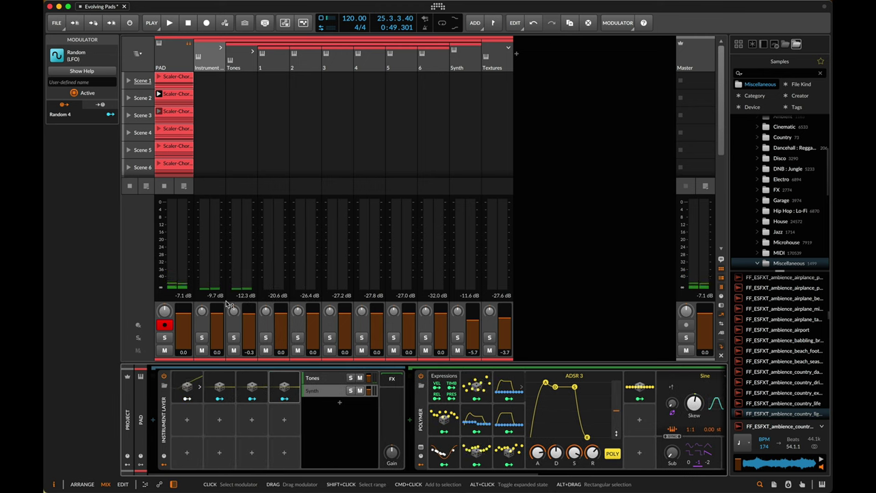
key(super+d)
key(super+d)
click(185, 383)
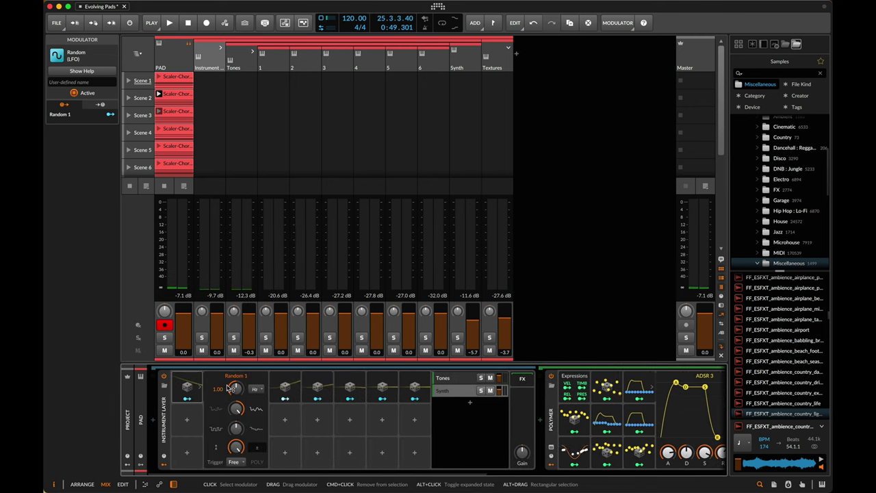
Step: Set the Random 6 modulator's rate to 0.13 Hz and its smoothing to 85%
click(281, 388)
click(315, 388)
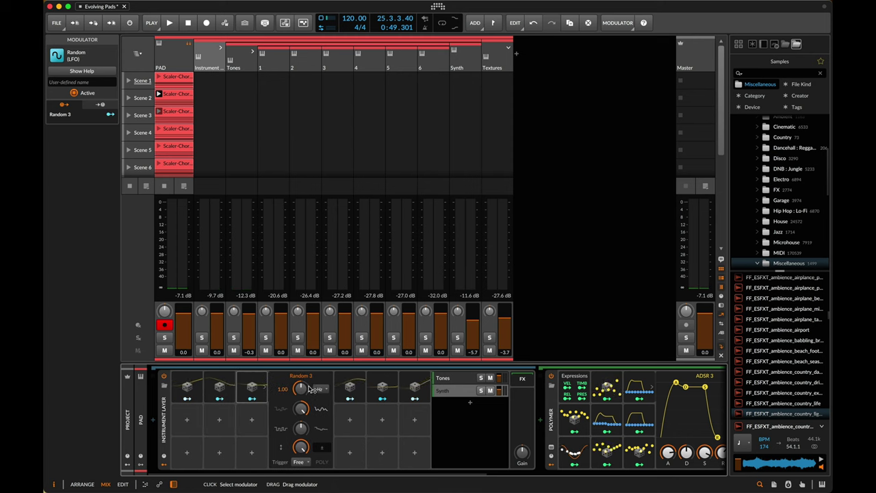
click(350, 388)
click(382, 387)
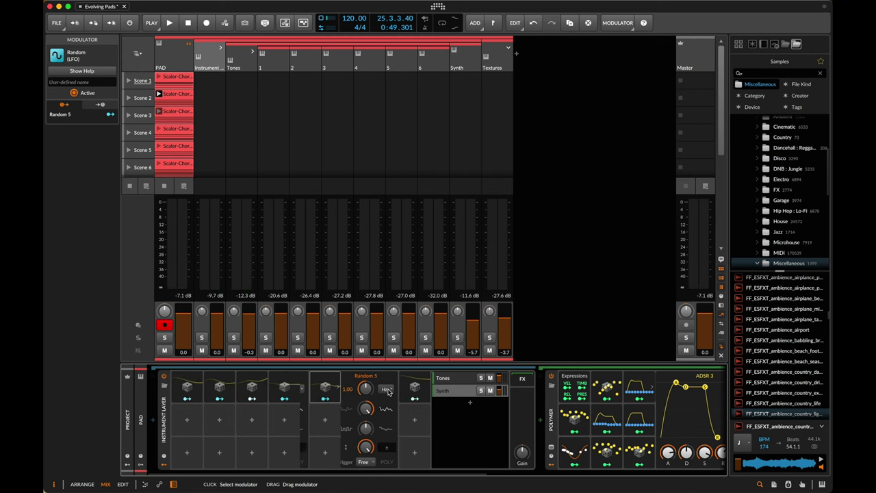
click(414, 387)
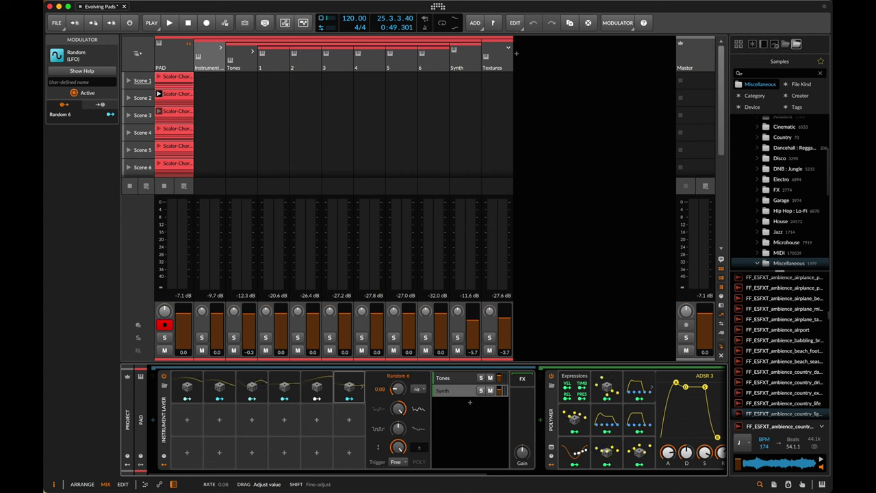
click(379, 403)
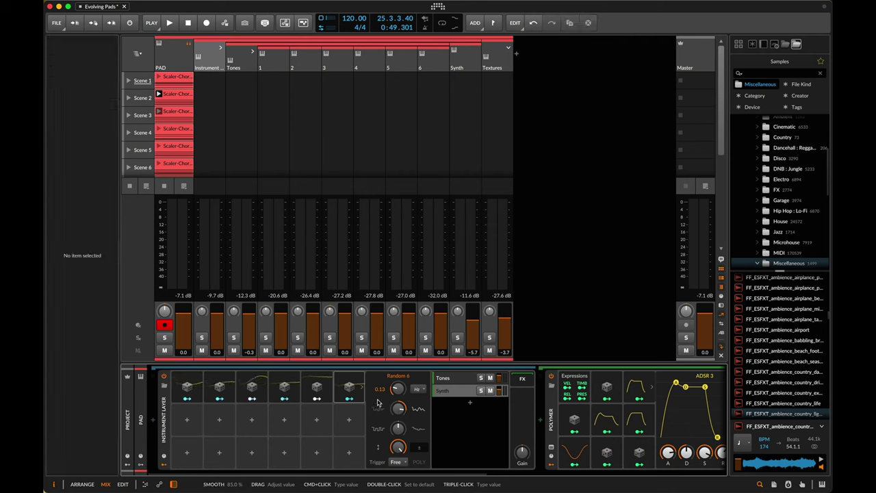
Step: Give the remaining Random modulators different rates, including 0.63 Hz for Random 5, 1.20 Hz for Random 2 and 0.72 Hz for Random 1
click(331, 396)
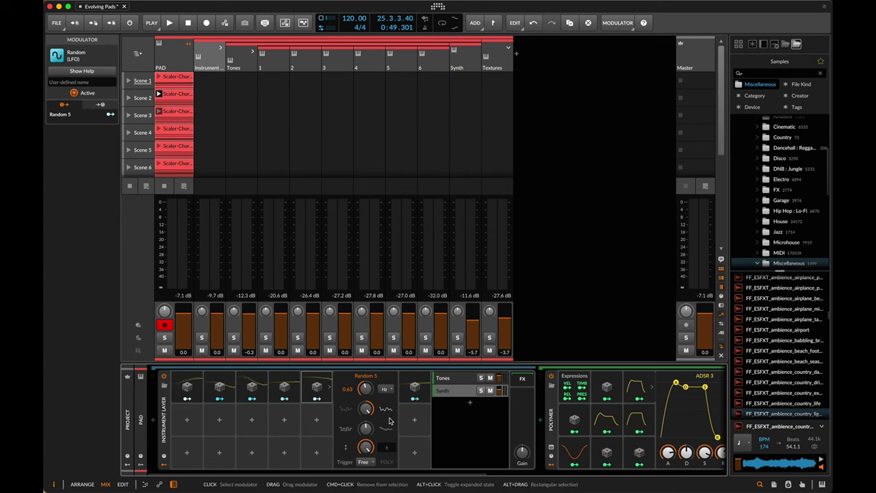
click(266, 381)
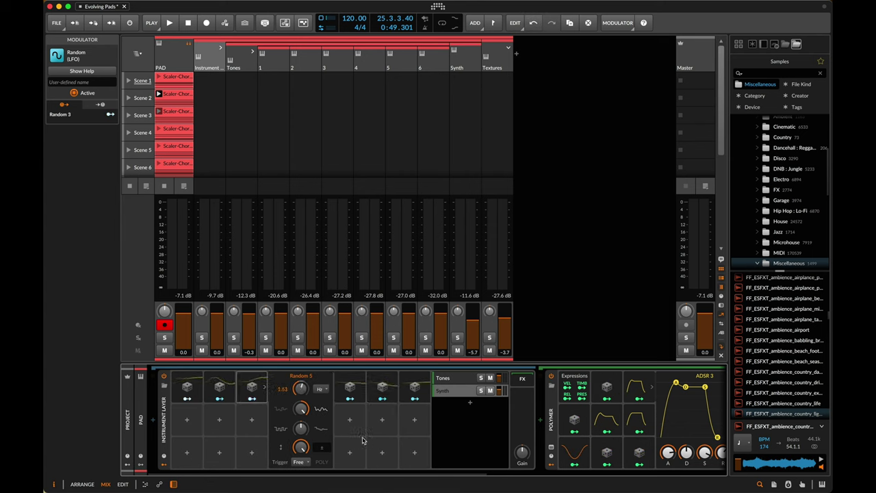
click(187, 389)
click(189, 399)
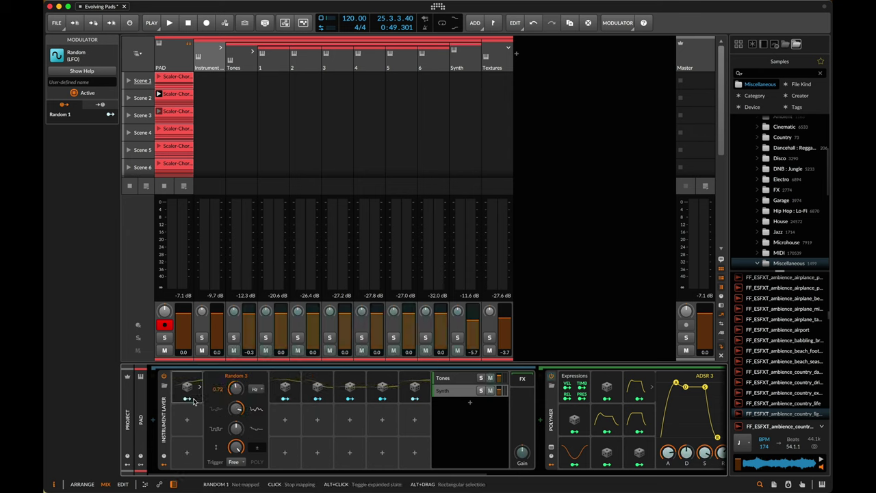
click(188, 398)
Step: Go through Random 1 to Random 6 and adjust the bipolar option of each modulator
click(199, 387)
click(199, 387)
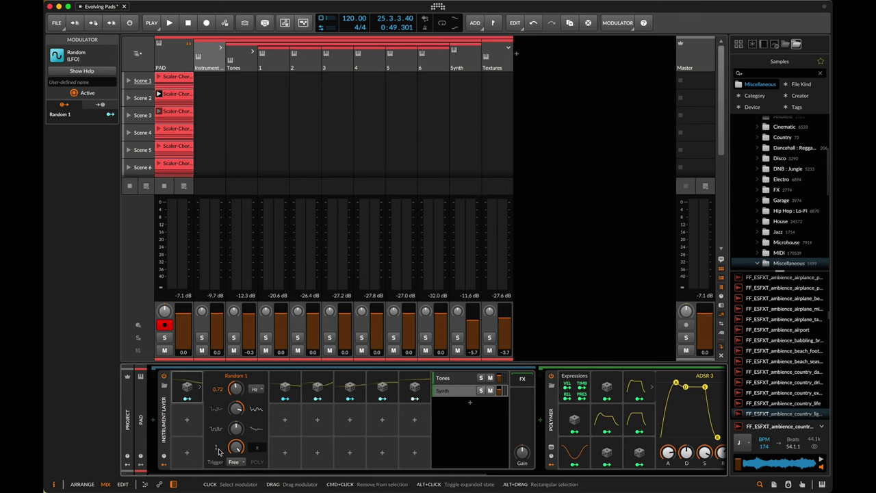
click(284, 386)
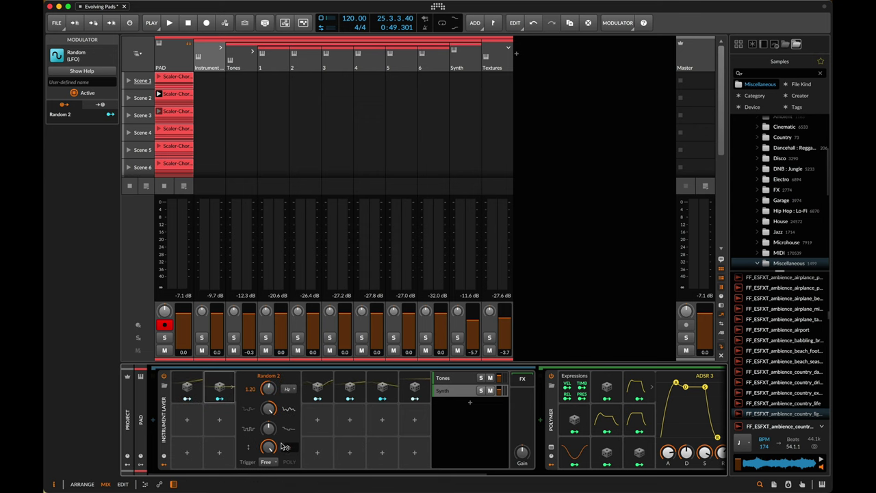
click(319, 390)
click(362, 385)
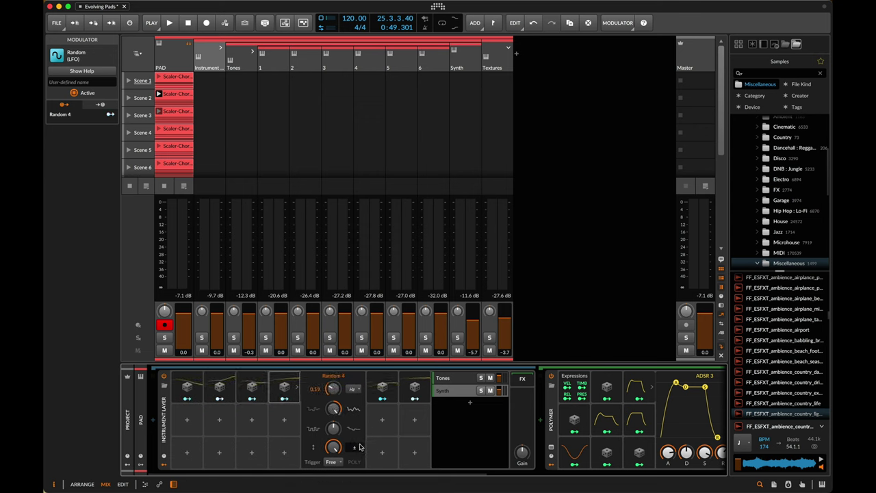
click(386, 385)
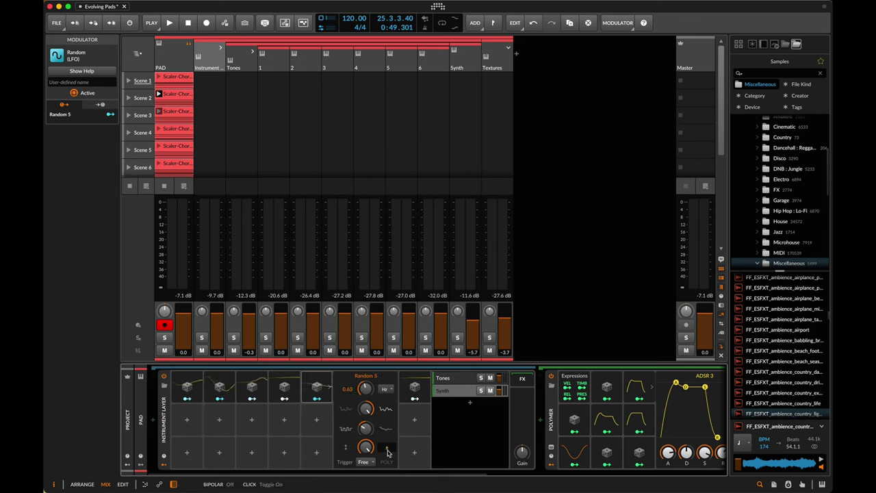
click(413, 390)
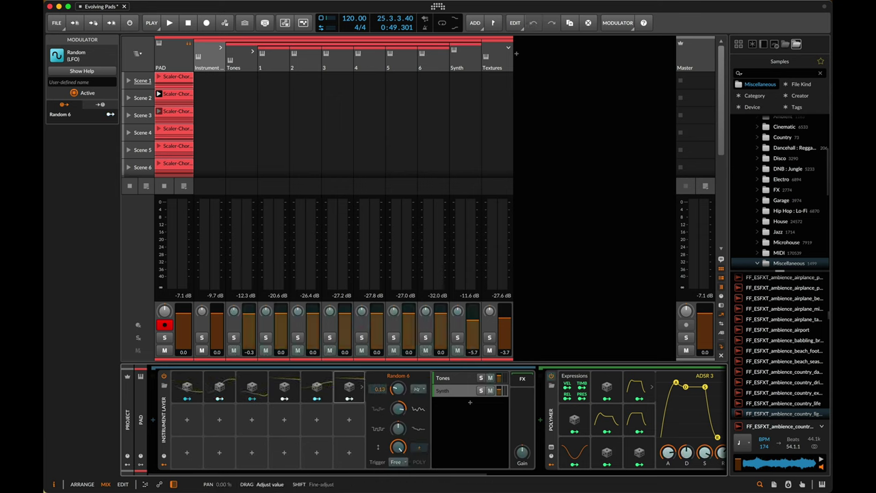
Step: Map the Random modulators to the panning of Tones layers 1 to 6, with Random 6 modulating layer 6's pan by -0.66
drag(202, 311, 236, 297)
double_click(202, 311)
drag(236, 313, 393, 318)
click(351, 399)
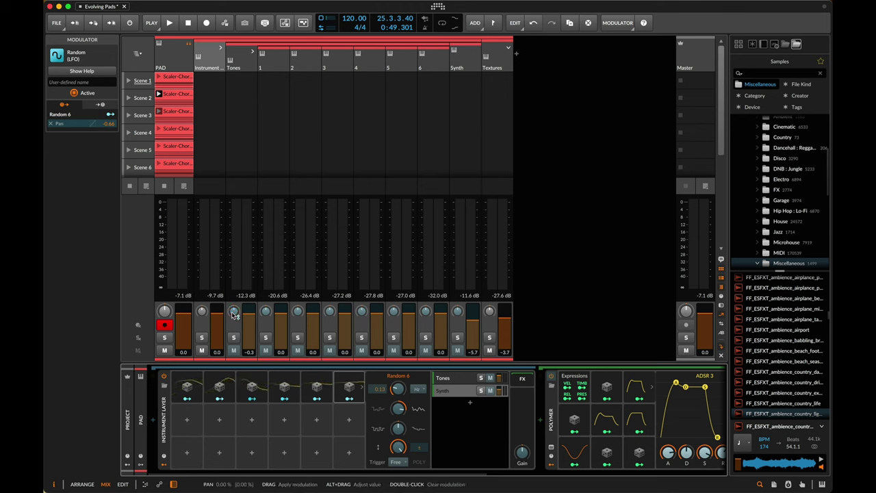
Step: Duplicate the Random 6 modulator and map the copy to the Synth layer's pan
drag(458, 315, 457, 315)
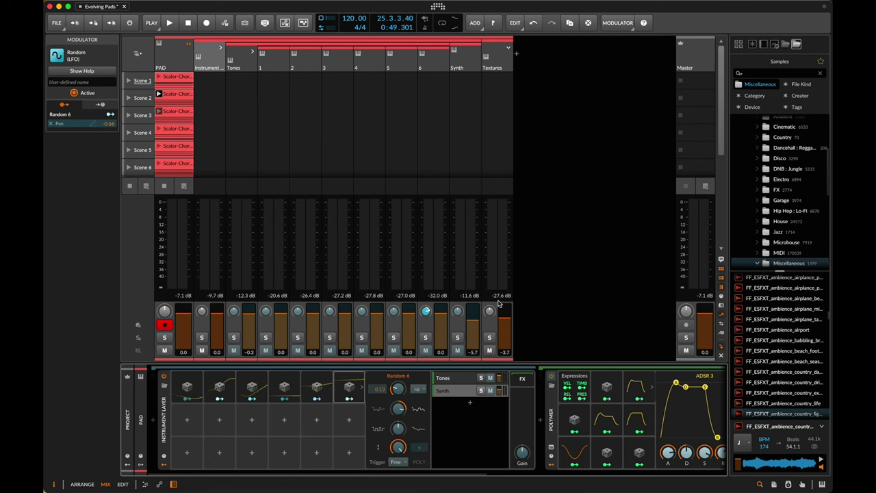
click(349, 385)
key(super+d)
click(382, 398)
drag(457, 312, 458, 312)
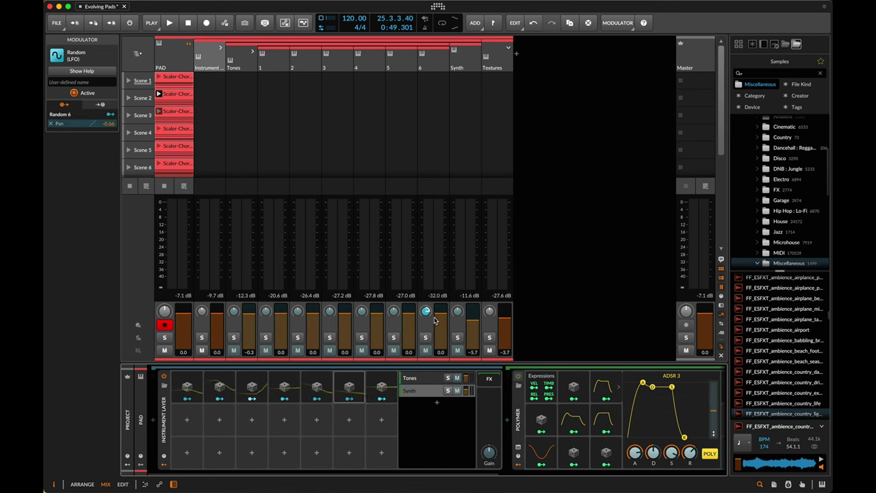
Step: Start playback and audition the random panning by briefly soloing layers 2 and 3
key(space)
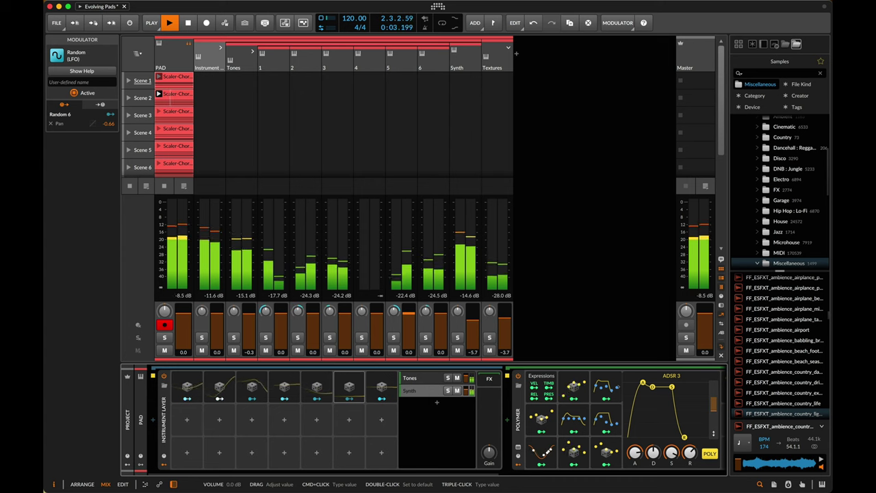
click(271, 65)
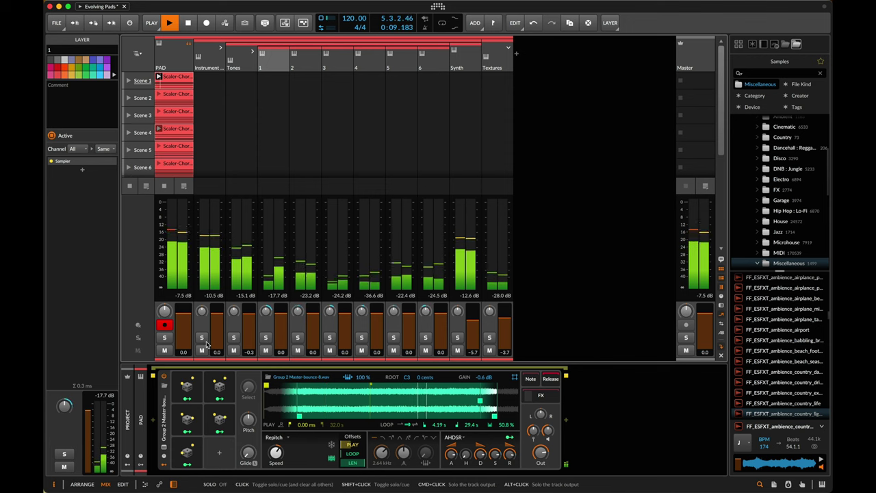
click(297, 339)
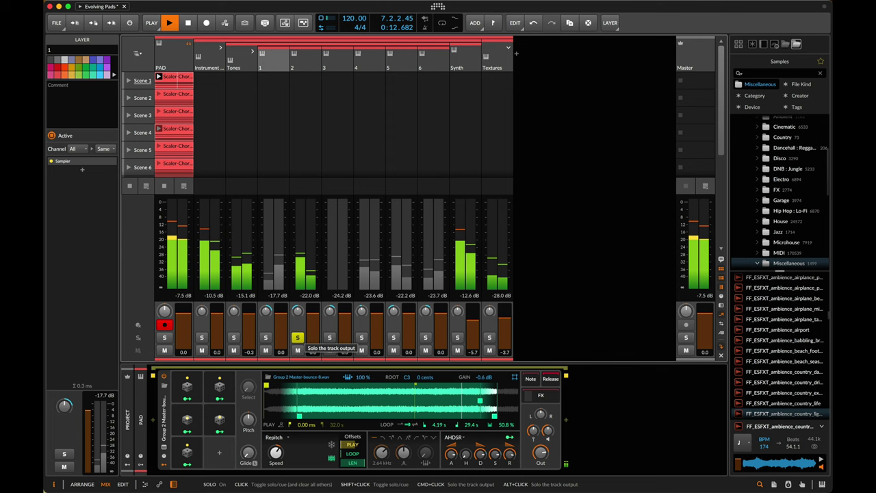
click(329, 338)
click(329, 338)
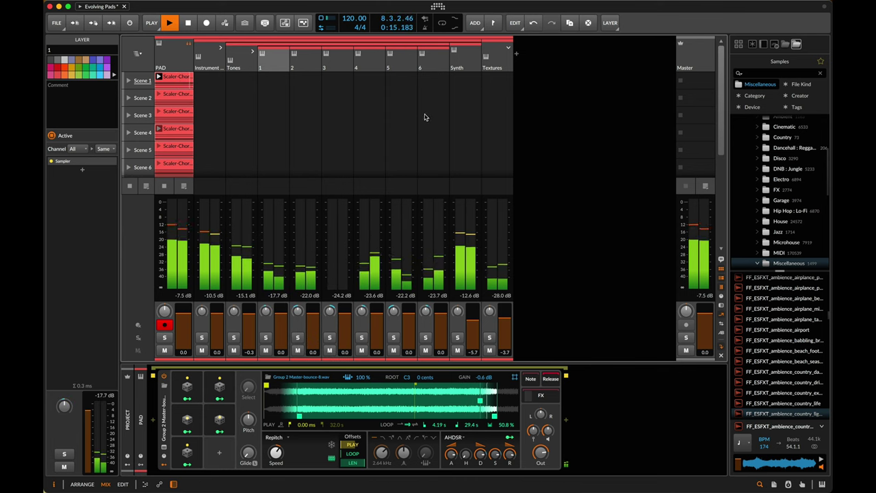
Step: Open the Synth layer's Polymer and lower the layer's volume to -5.9 dB
click(466, 60)
click(526, 453)
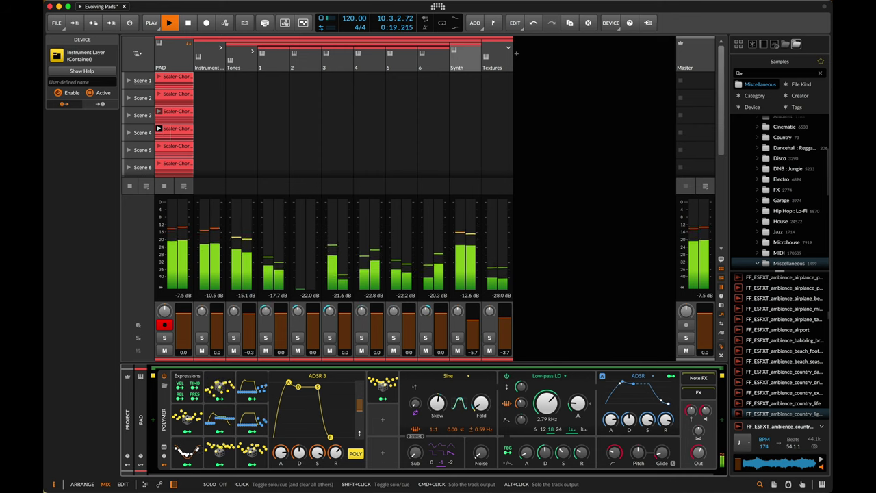
Step: Set layer 1's Sampler filter to 262 Hz, raise its key tracking and restart playback
click(277, 62)
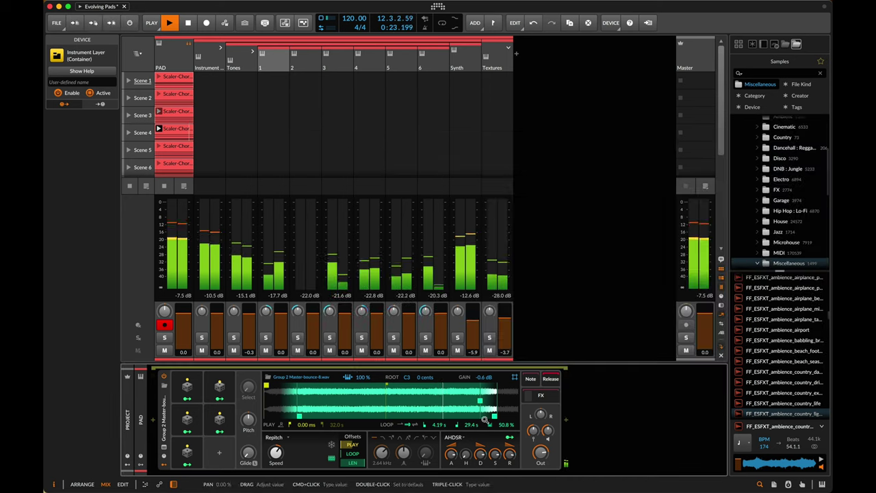
double_click(381, 452)
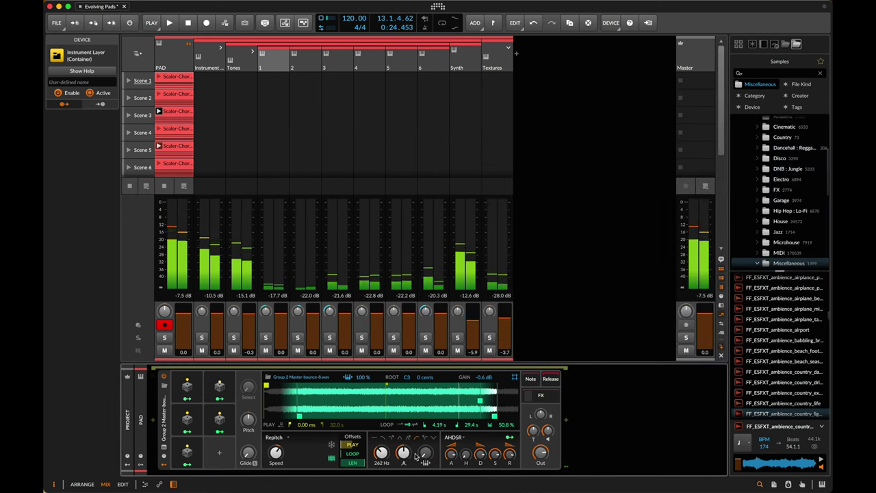
double_click(425, 453)
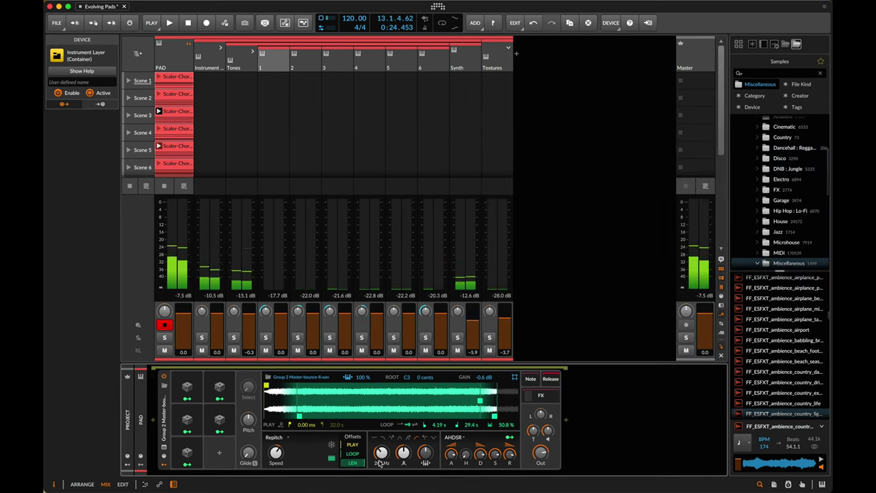
key(space)
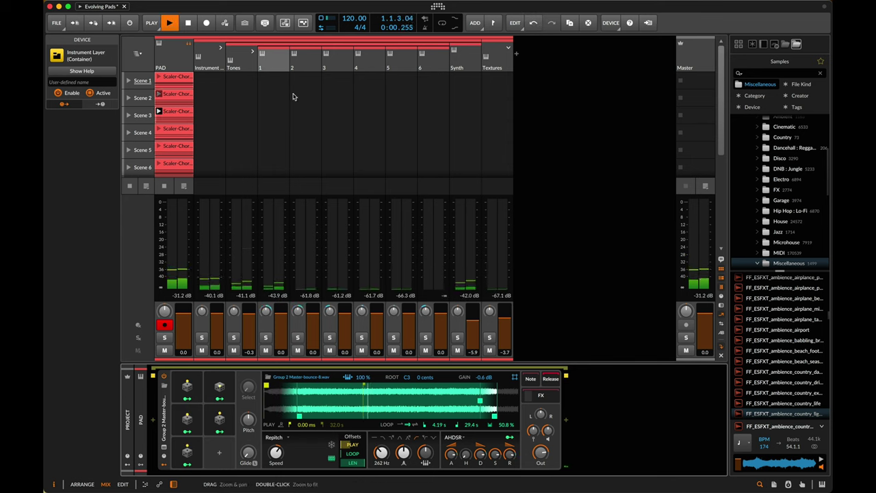
Step: Set the Sampler filters of layers 2 and 3 to 262 Hz and raise their key tracking to 100%
click(297, 66)
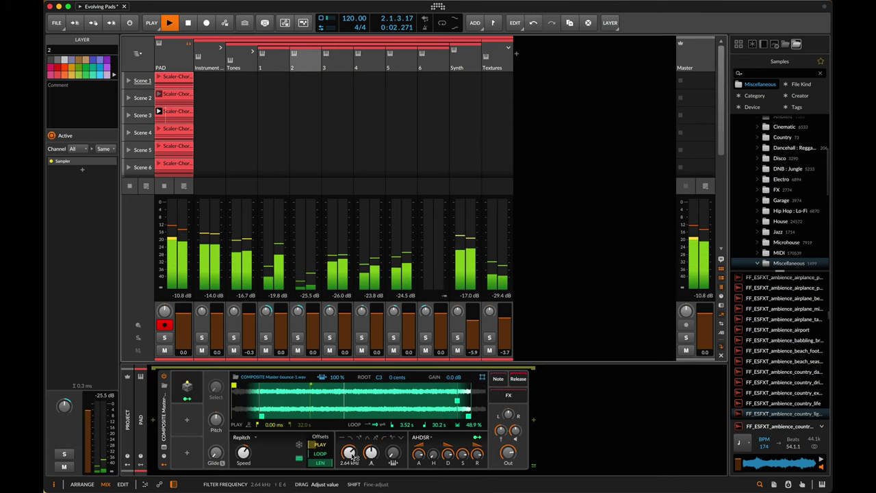
click(392, 453)
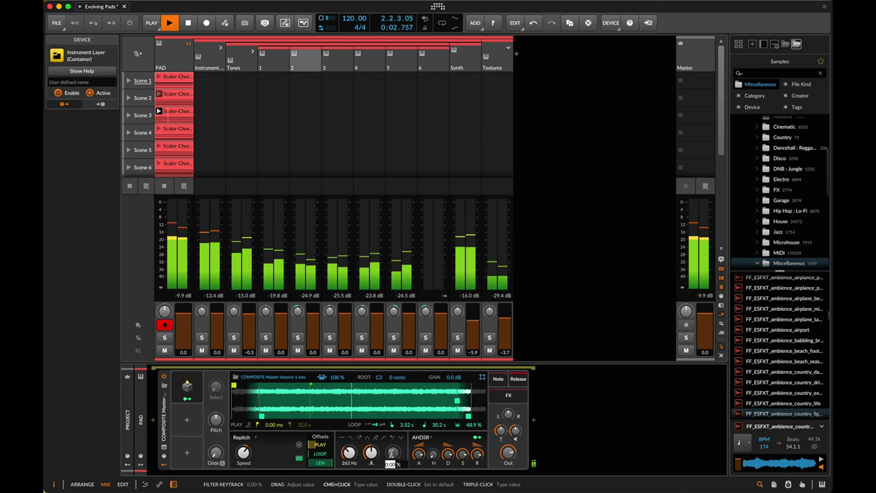
click(328, 70)
drag(349, 453, 349, 445)
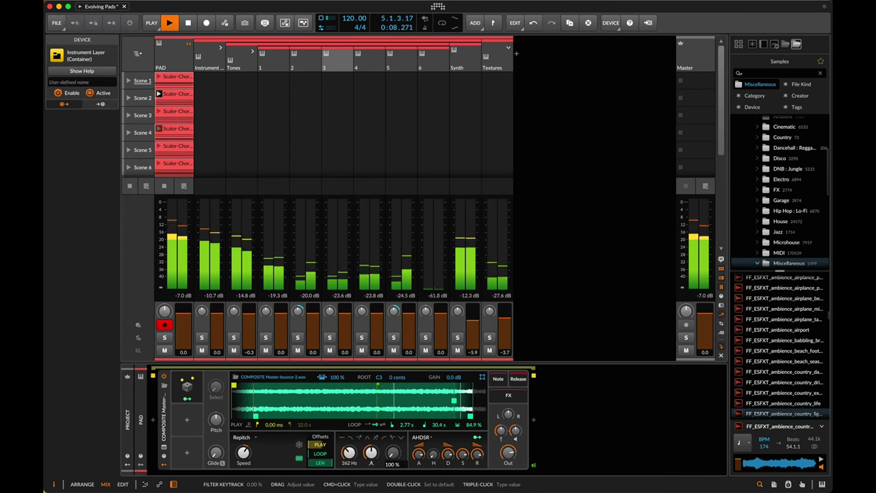
Step: Set layer 4's Sampler filter frequency to 262 Hz, turn its filter on and raise the key tracking
click(374, 65)
drag(350, 453, 351, 483)
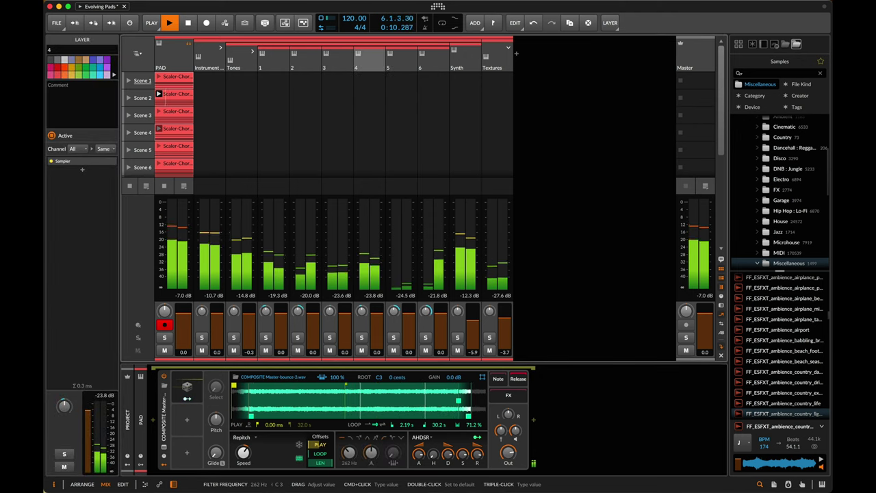
click(384, 438)
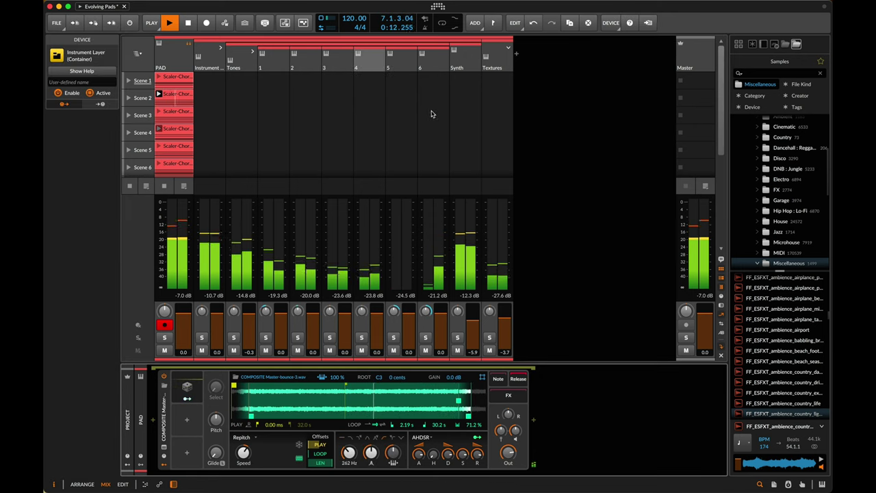
Step: Set the Sampler filters of layers 5 and 6 to Band-pass (4-pole) at 262 Hz with 100% key tracking
click(403, 58)
double_click(350, 455)
click(377, 438)
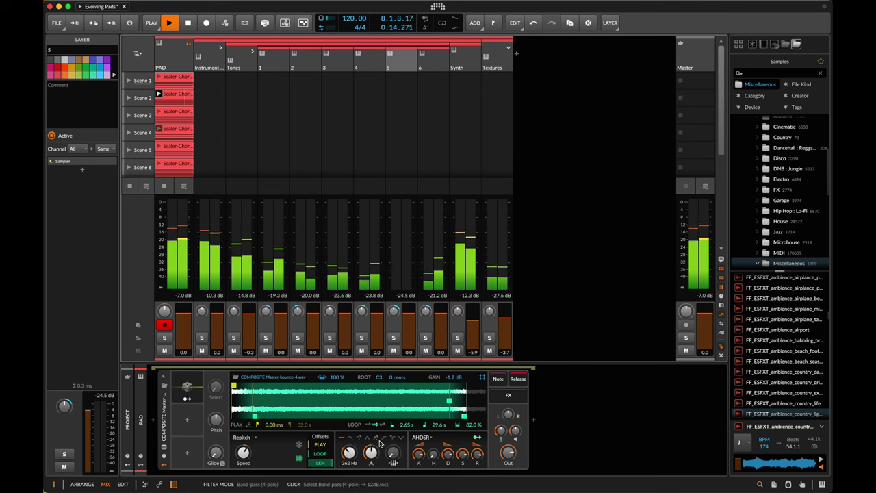
click(392, 455)
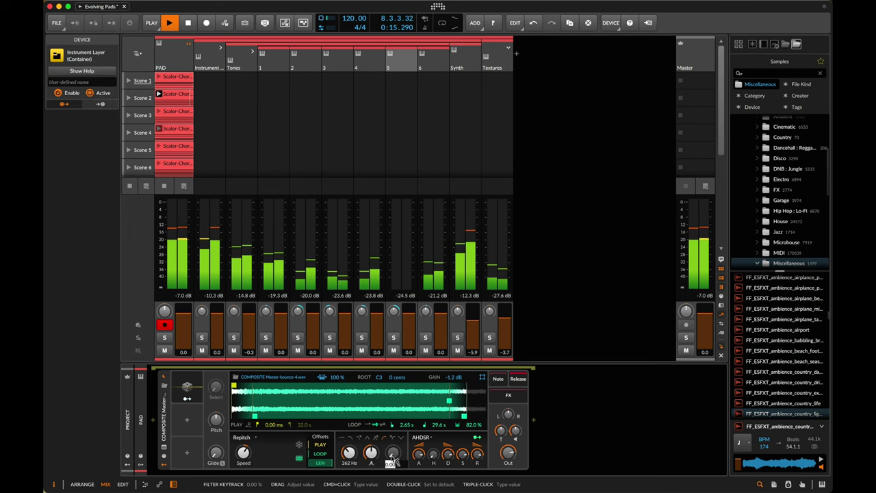
click(440, 60)
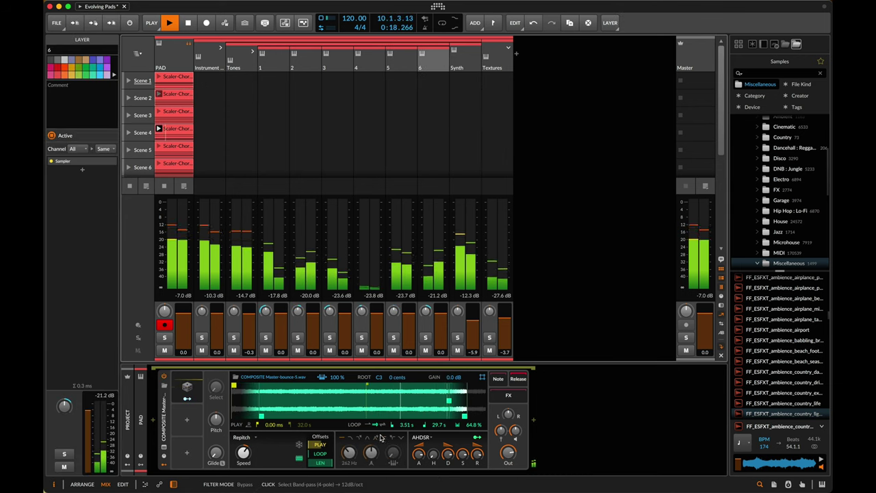
click(394, 456)
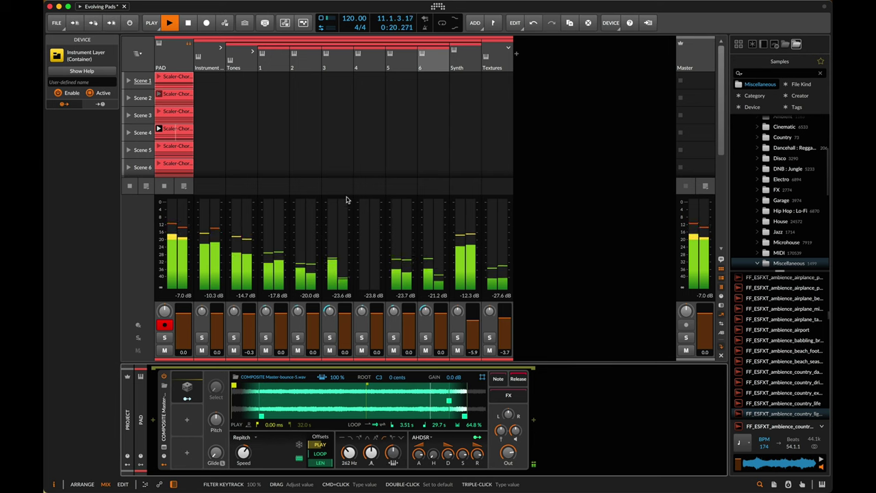
Step: Collapse the PAD track's layer channels, select the track and switch to the arrangement view
click(189, 43)
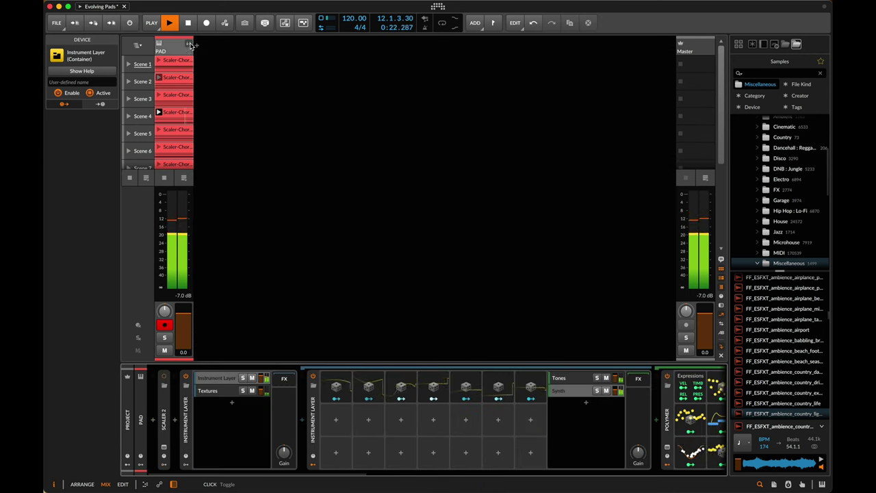
click(179, 49)
key(Tab)
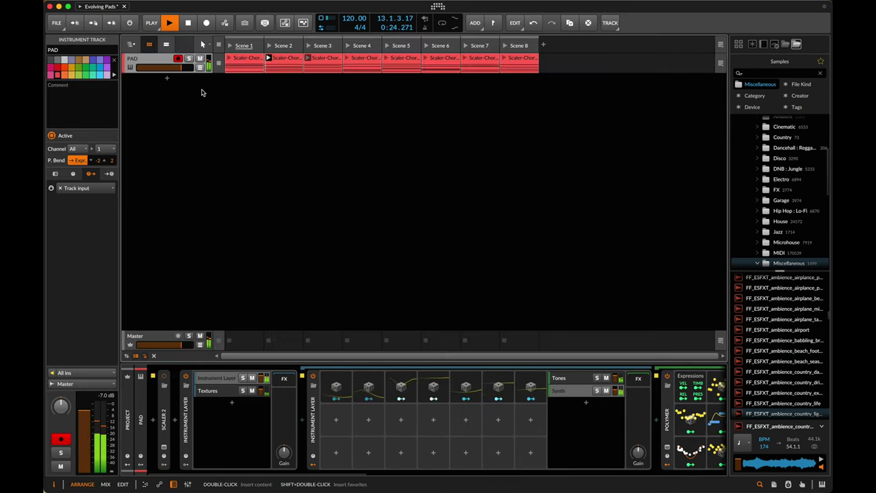
Step: Insert the RC-20 Retro Color effect on the Master track and stop playback
click(144, 341)
click(139, 421)
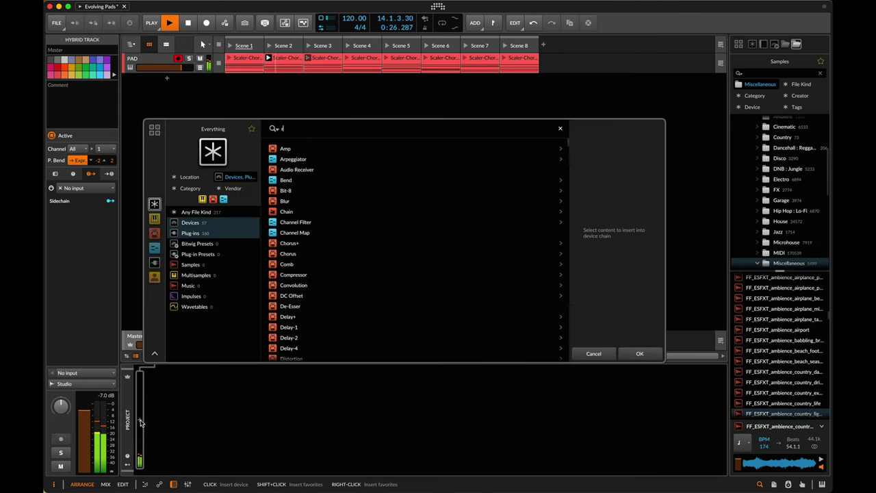
text(rc)
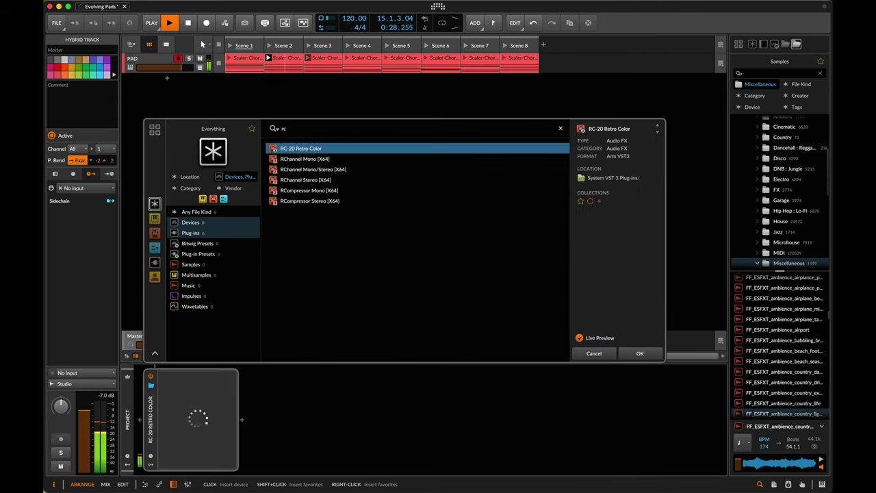
key(Return)
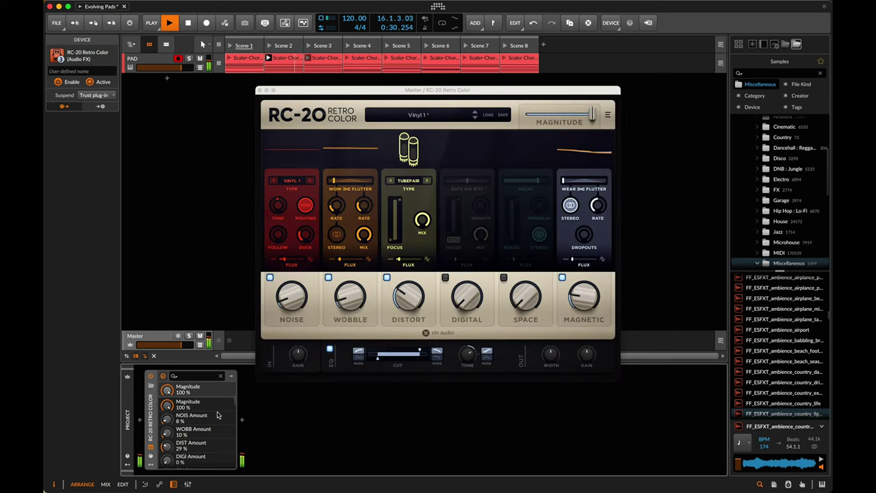
key(space)
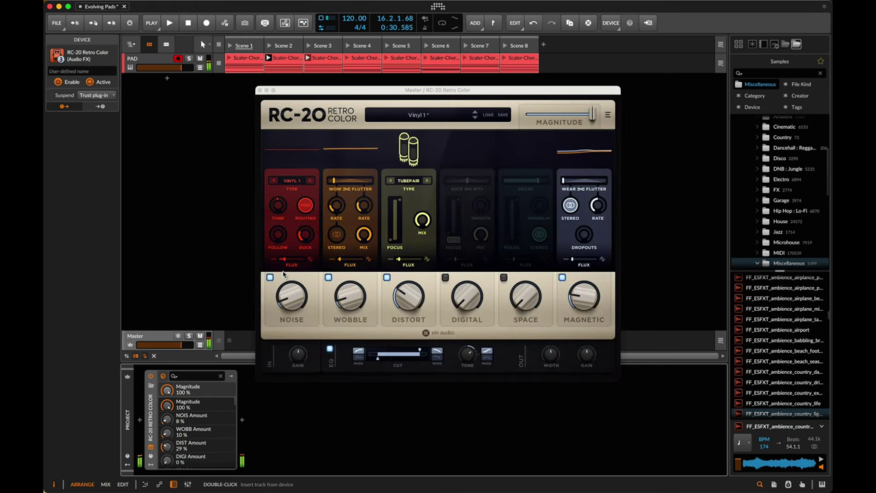
Step: Set RC-20's Noise amount to 15% and its Wobble amount to 13% with playback running
click(291, 302)
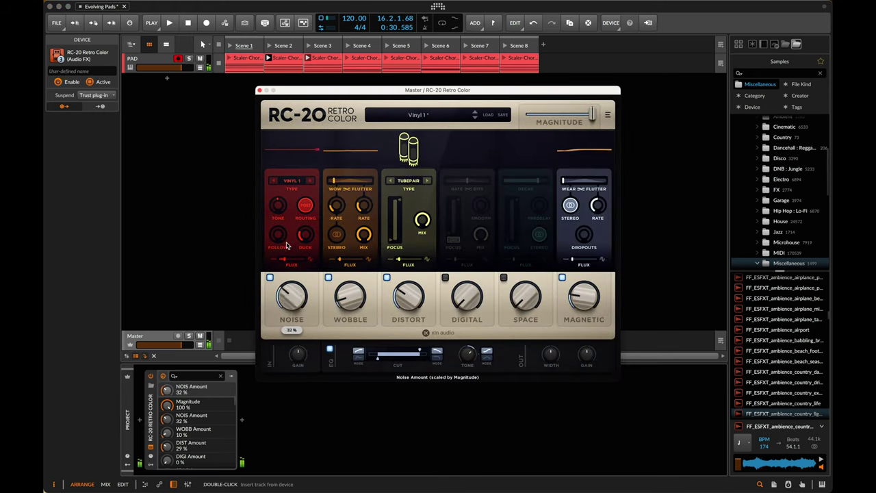
drag(288, 236, 289, 259)
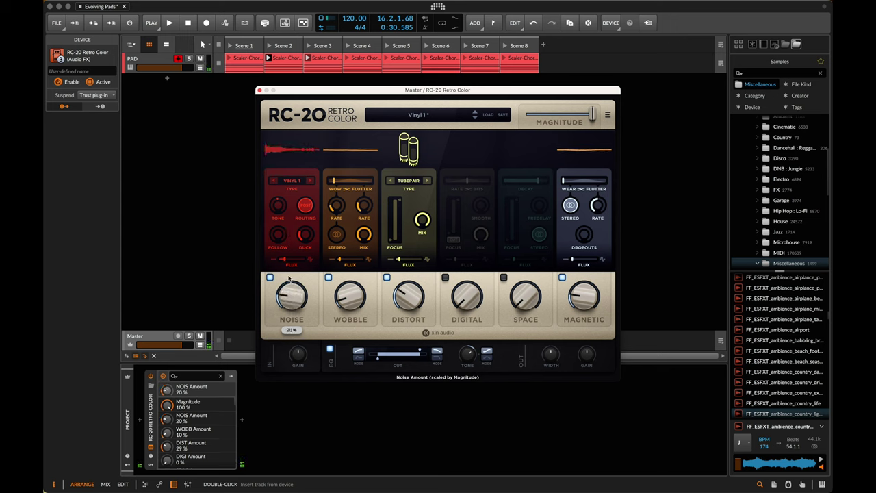
key(space)
drag(290, 300, 290, 308)
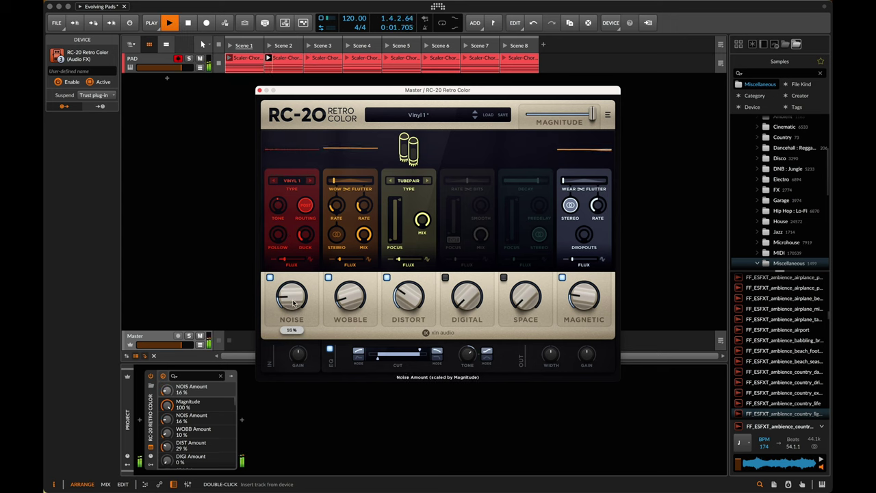
click(360, 306)
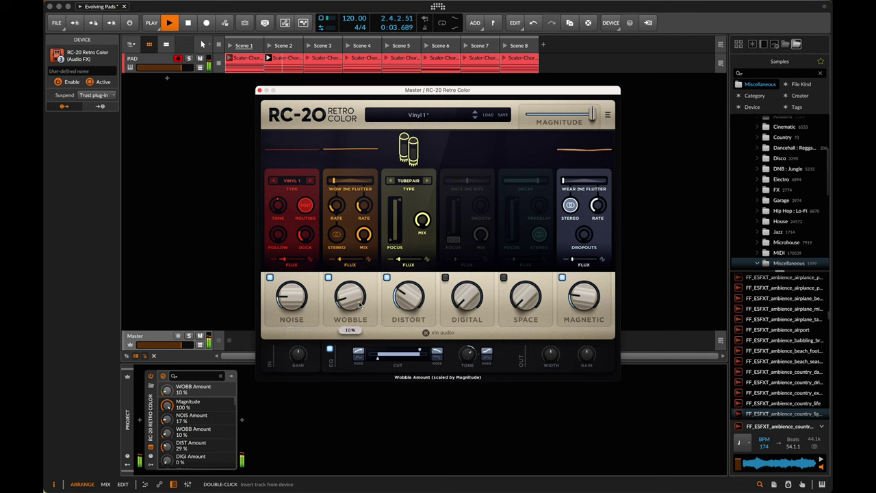
drag(357, 285, 357, 248)
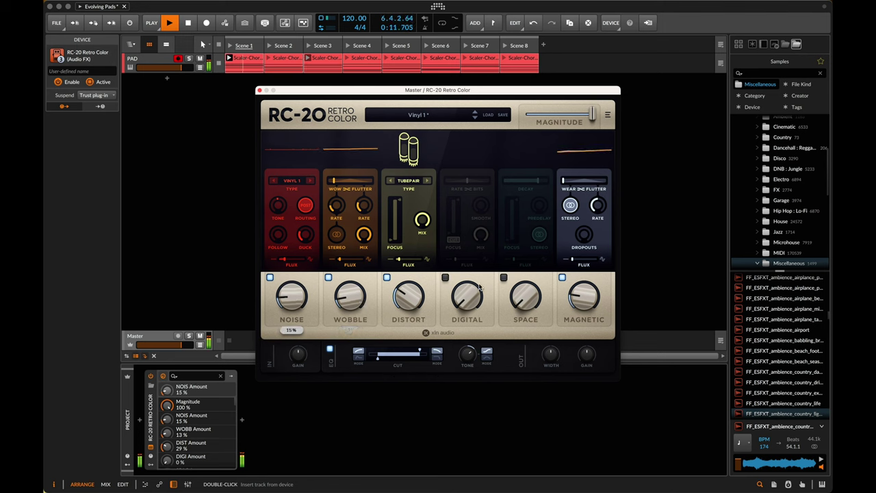
Step: Set RC-20's Distort to 24%, Space above 70% and Digital to 6%, and close the plug-in window
drag(412, 295, 413, 303)
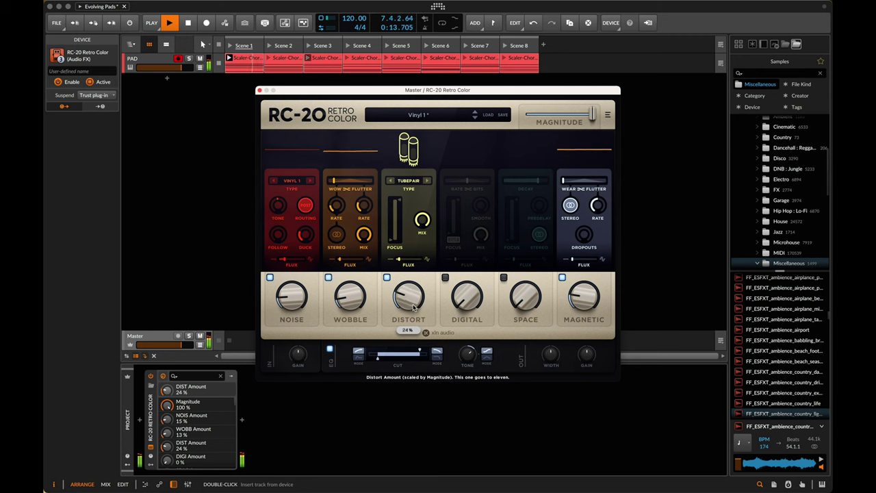
click(527, 268)
drag(523, 246, 525, 233)
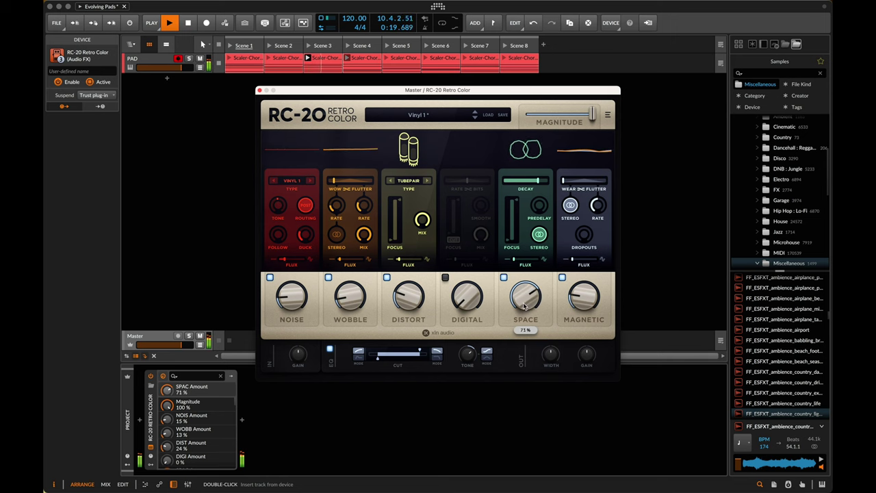
click(471, 302)
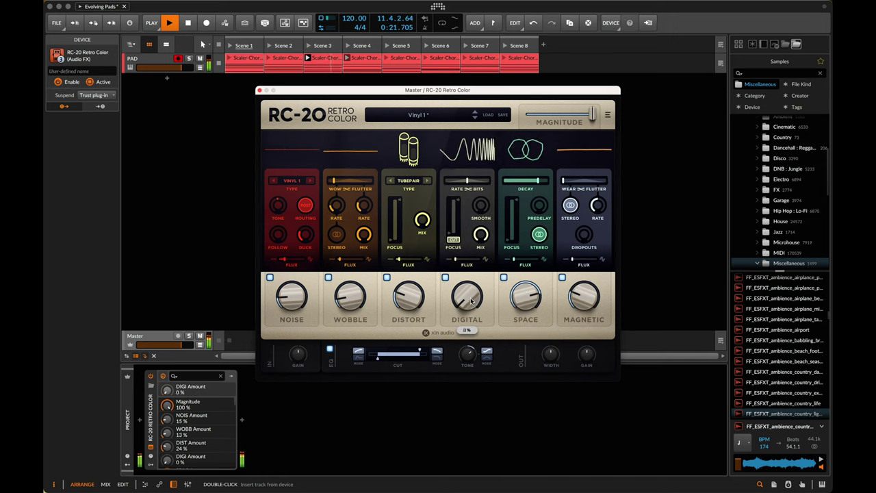
mouse_move(471, 301)
mouse_down()
mouse_move(475, 281)
mouse_move(477, 297)
mouse_up()
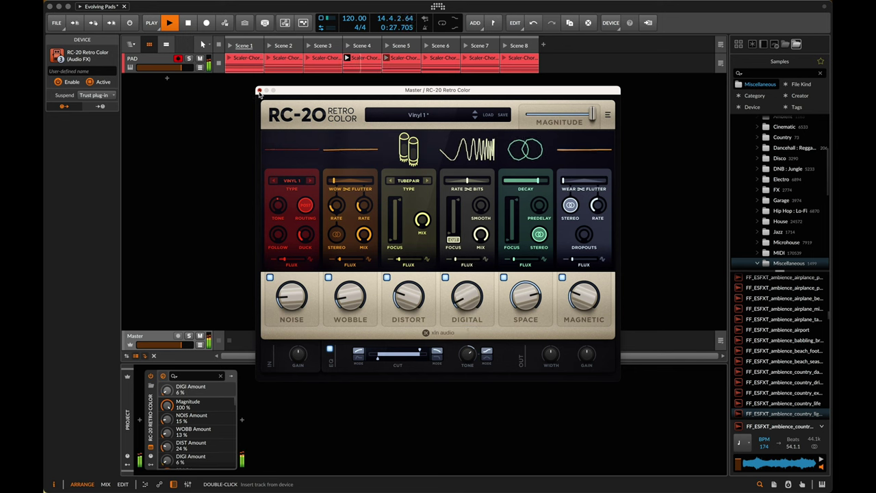
click(259, 90)
double_click(251, 70)
click(530, 62)
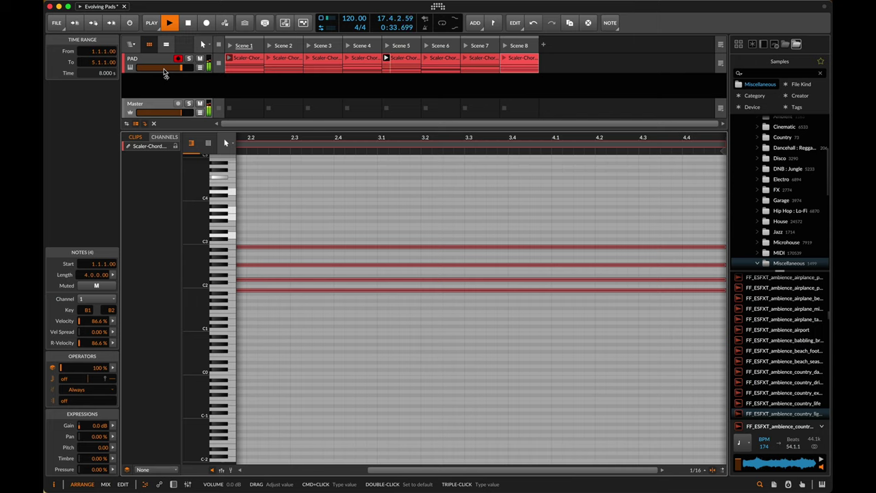
key(d)
Step: Collapse the PAD track's Instrument Layer and insert a Delay+ device after the Reverb
click(157, 61)
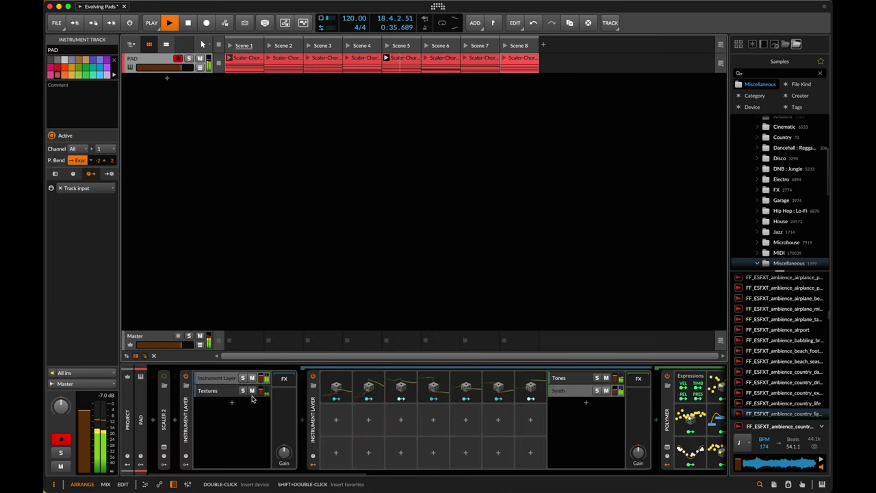
double_click(194, 423)
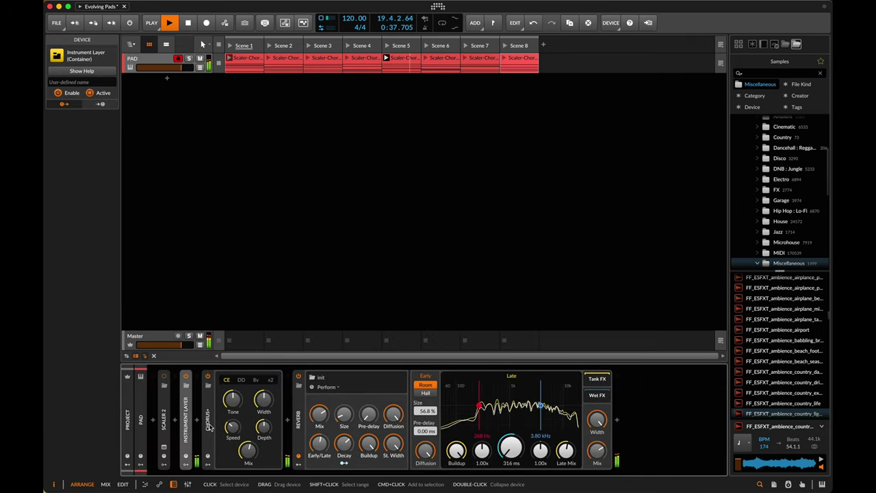
click(288, 419)
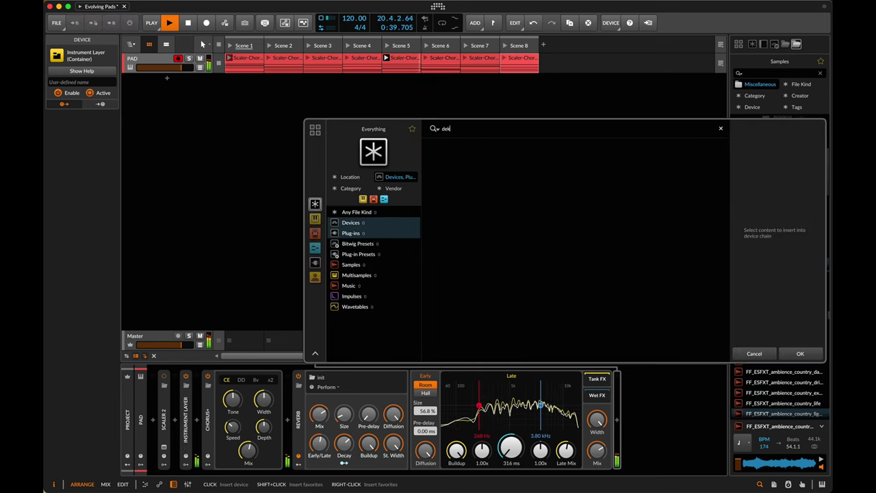
text(del)
key(Down)
key(Return)
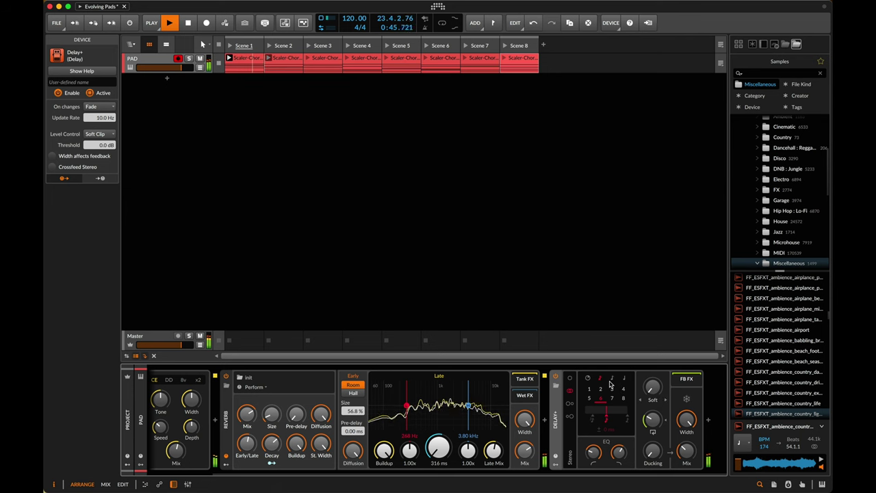
Step: Set Delay+ to quarter-note time units and Ping L mode, and adjust its feedback
click(624, 379)
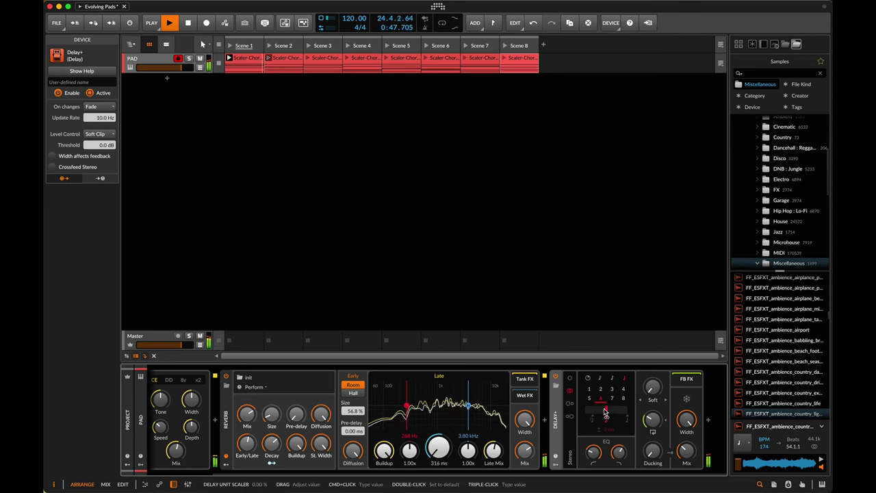
click(570, 404)
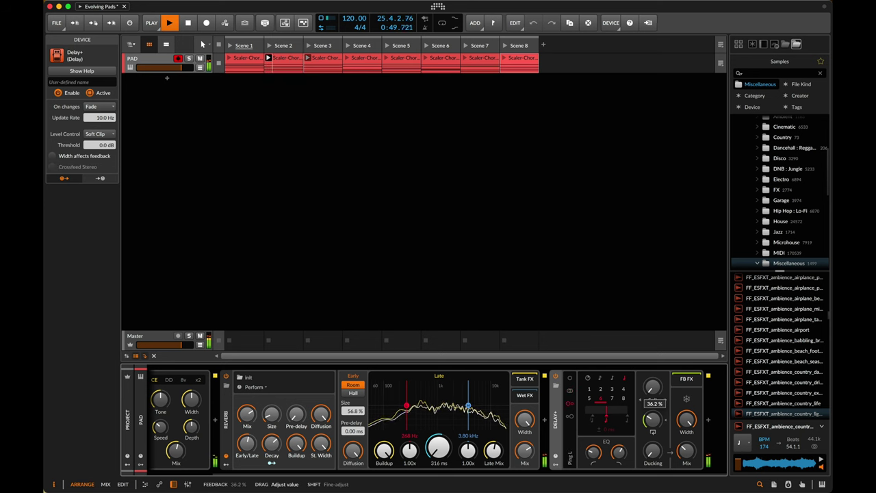
drag(607, 411, 605, 412)
mouse_move(653, 387)
mouse_down()
mouse_move(654, 368)
mouse_move(653, 378)
mouse_up()
scroll(653, 387, left, 3)
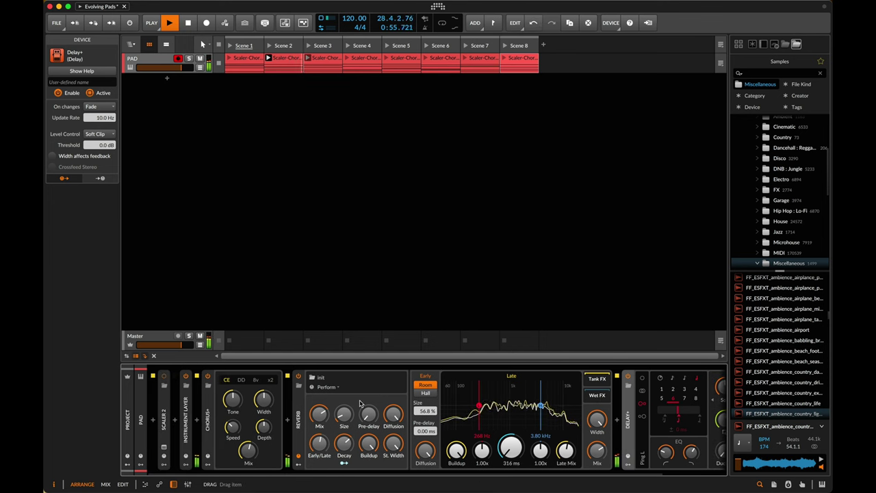
double_click(157, 60)
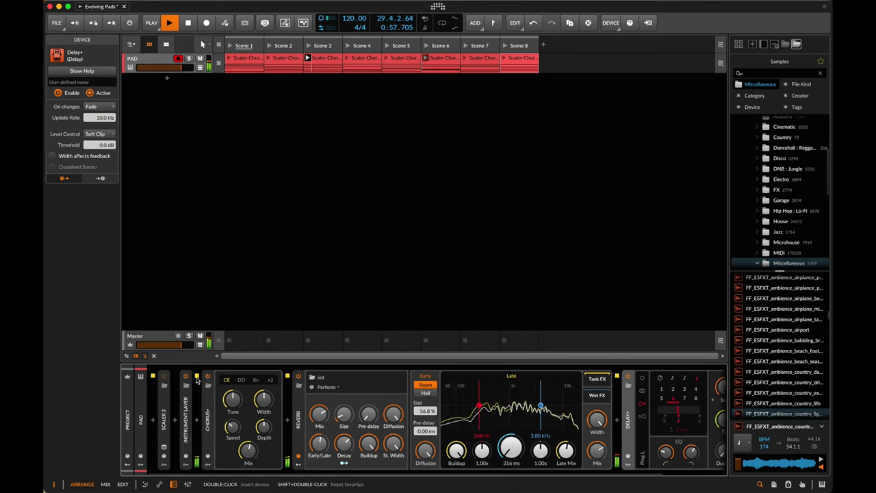
click(175, 420)
key(Escape)
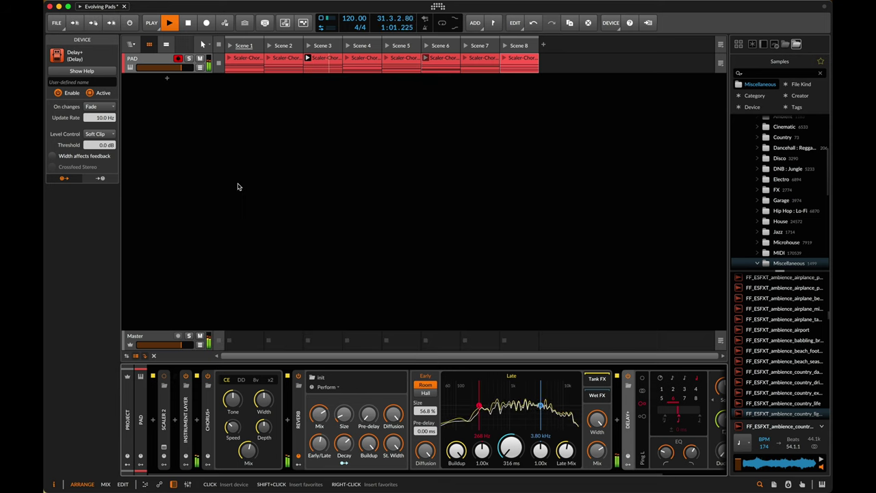
Step: Open all eight chord clips together, select all notes, lower their velocity to 38.5% with 16.5% spread and restart playback
click(244, 59)
click(528, 61)
double_click(528, 61)
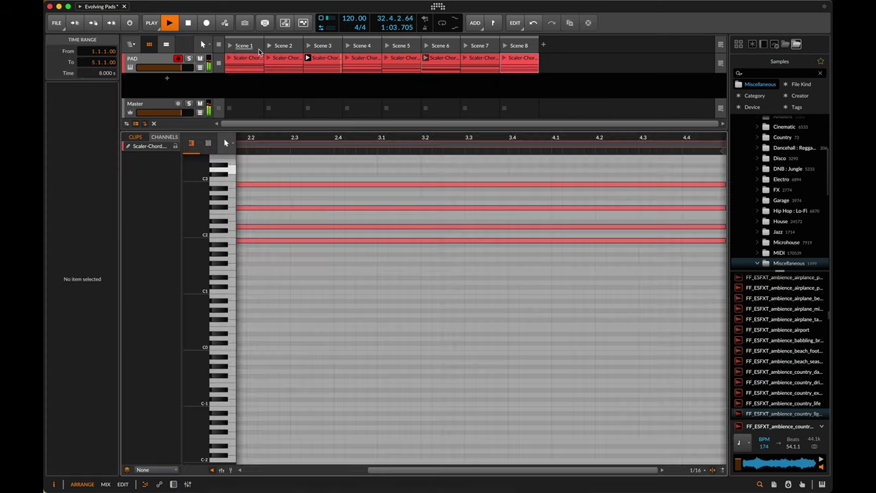
click(360, 332)
key(super+a)
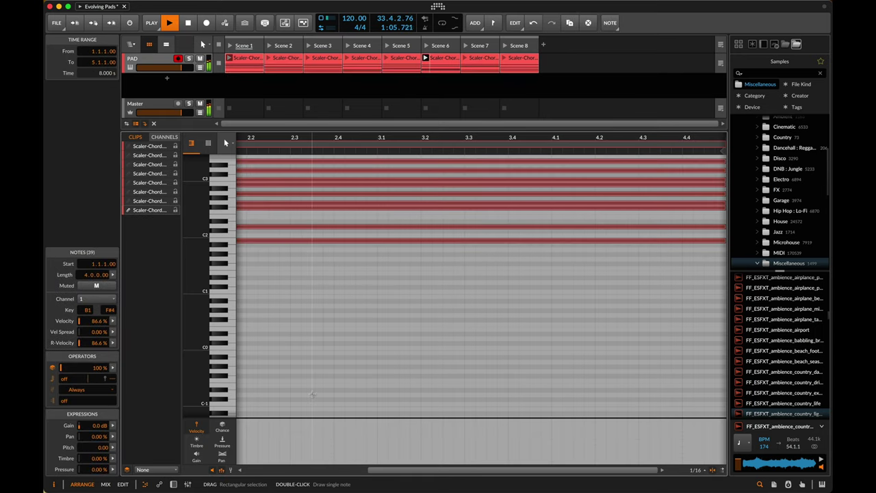
scroll(313, 394, left, 10)
drag(569, 426, 571, 447)
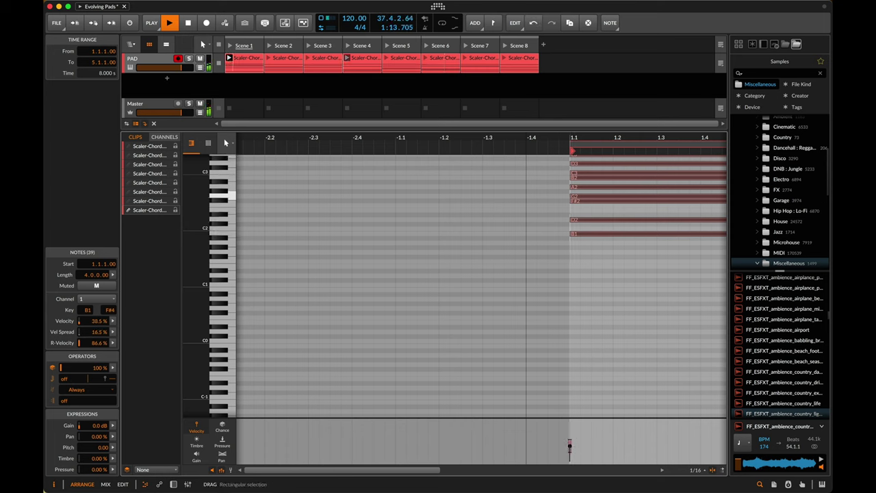
key(space)
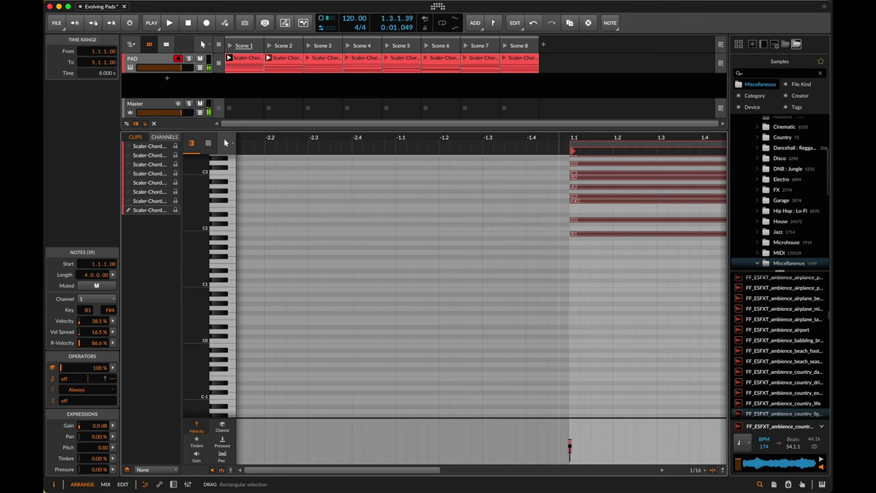
key(space)
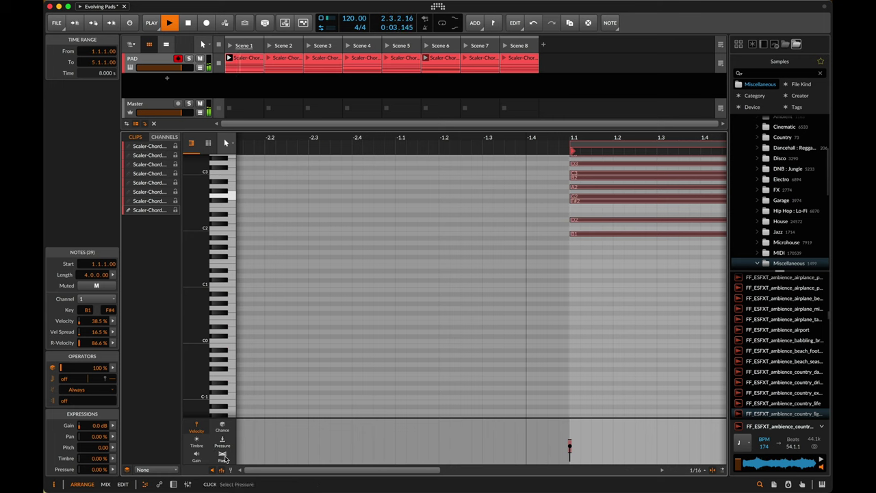
Step: Show the pan expressions of the eight chord clips and try to spread the pan of all notes with the histogram
click(222, 455)
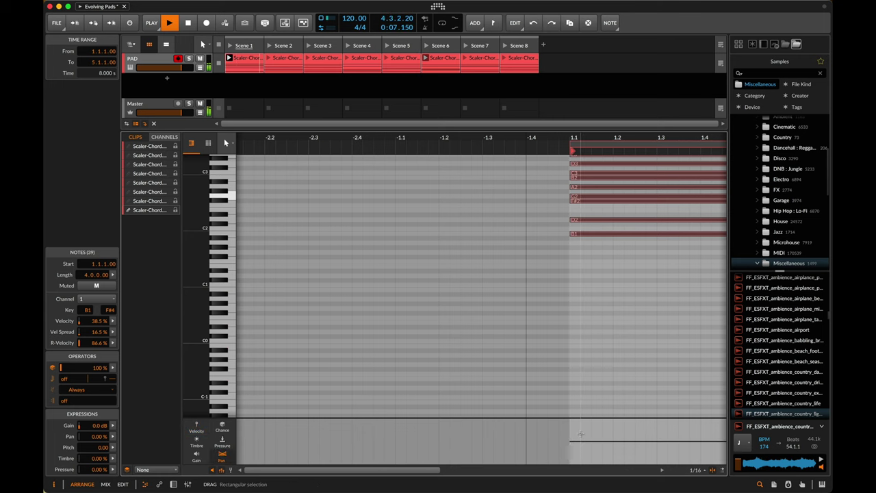
click(604, 283)
scroll(643, 264, up, 3)
scroll(643, 265, right, 1)
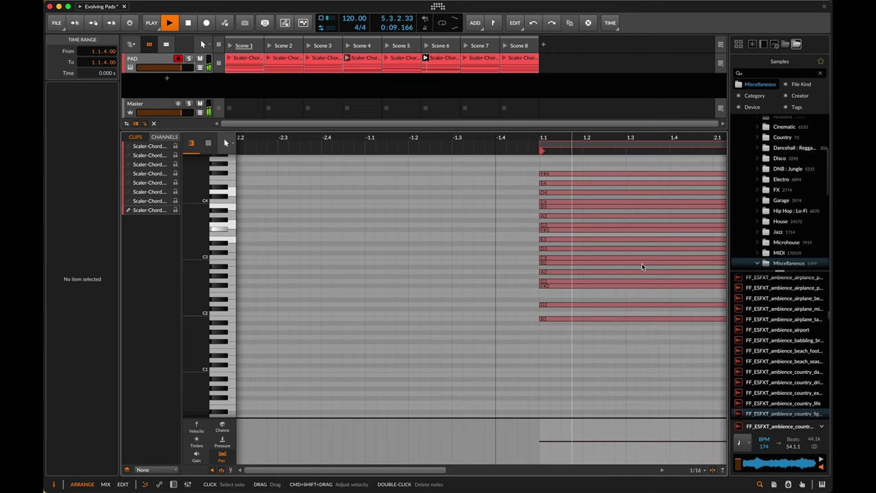
click(529, 266)
key(super+a)
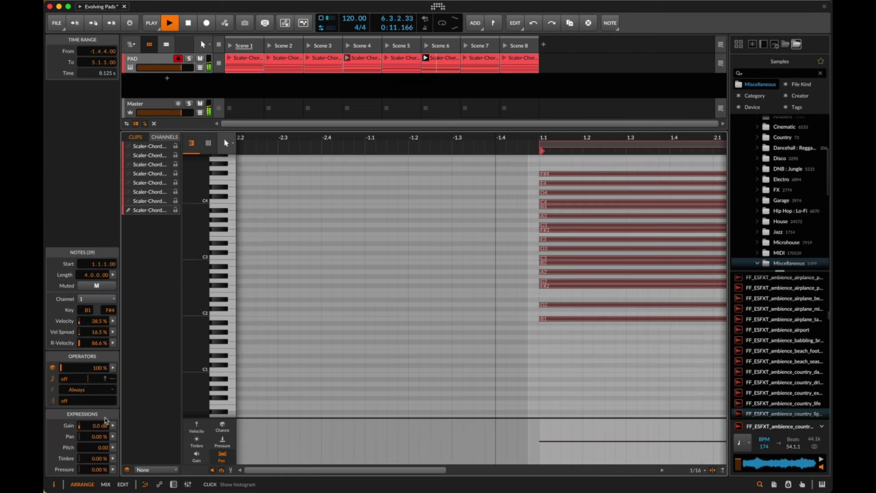
click(113, 436)
drag(244, 426, 244, 405)
click(308, 362)
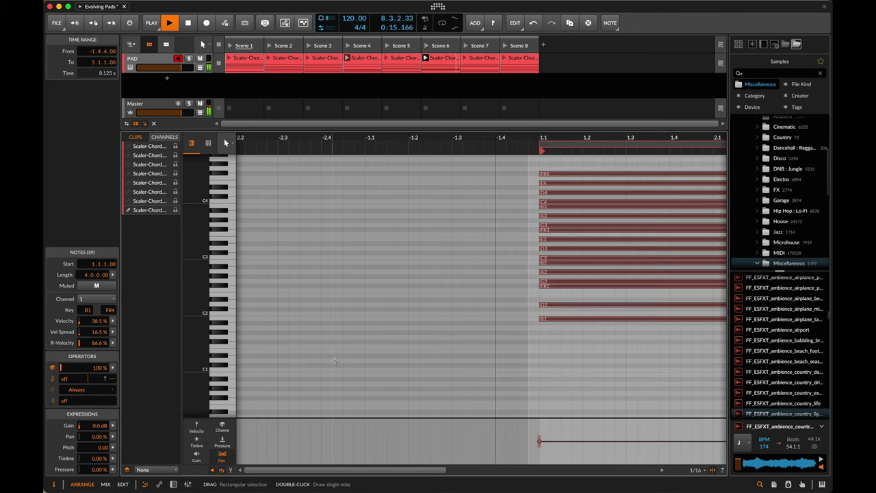
Step: Leave the note editor, check the Master track's RC-20 and expand the PAD track's Instrument Layer
key(d)
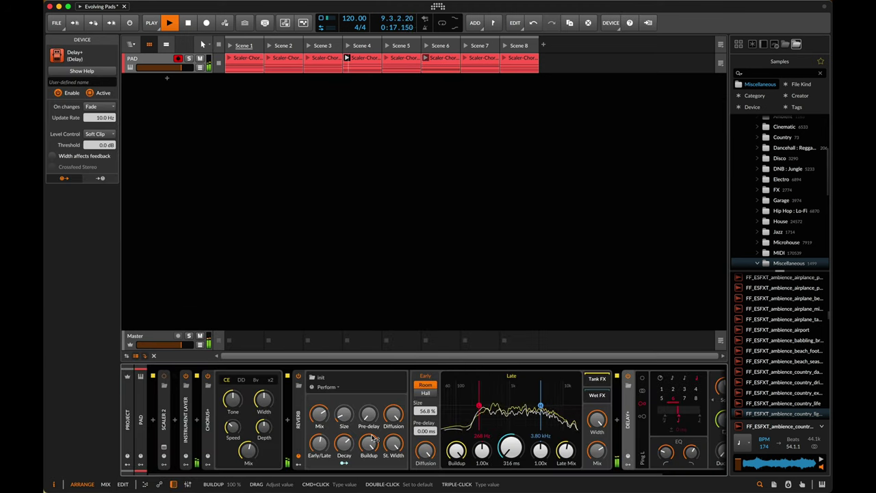
double_click(145, 336)
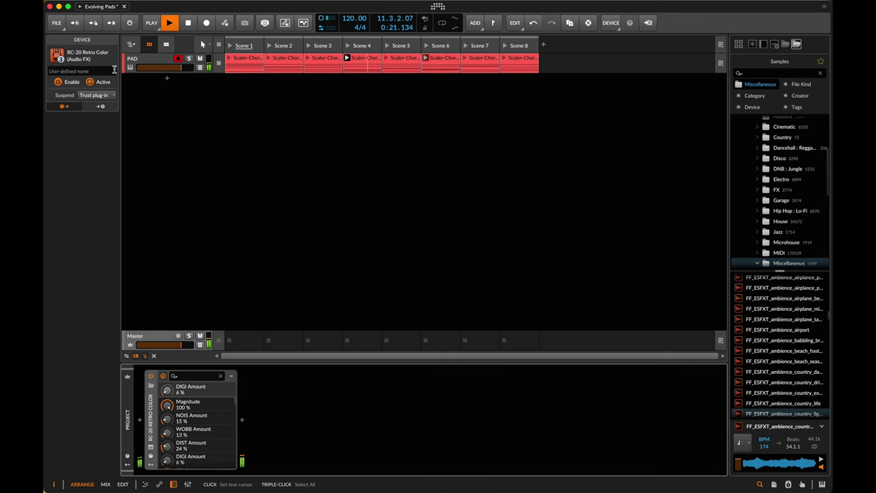
key(Up)
click(186, 424)
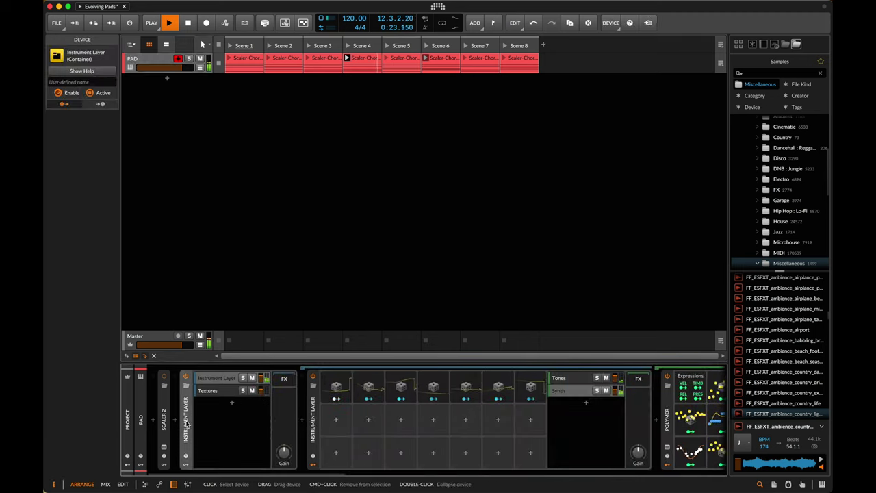
Step: Raise the nested Instrument Layer's volume to +5.9 dB and move the Reverb into that layer's chain
drag(261, 378, 261, 368)
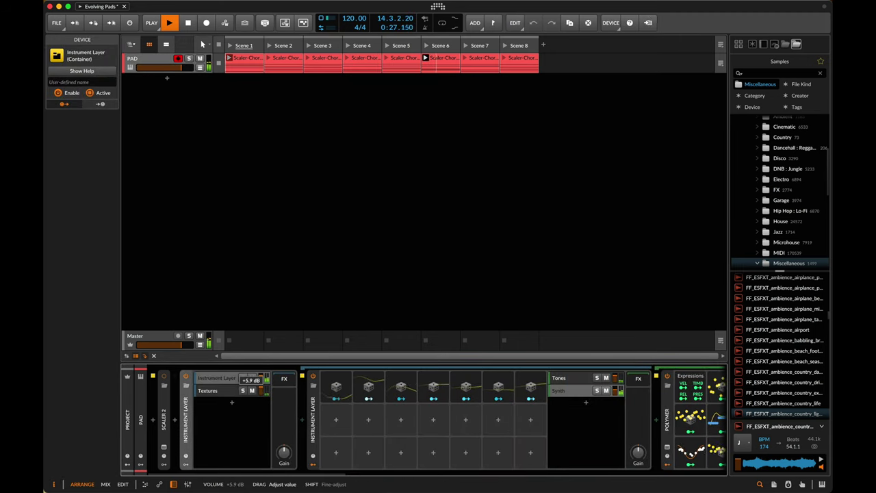
scroll(320, 388, right, 5)
scroll(321, 388, right, 1)
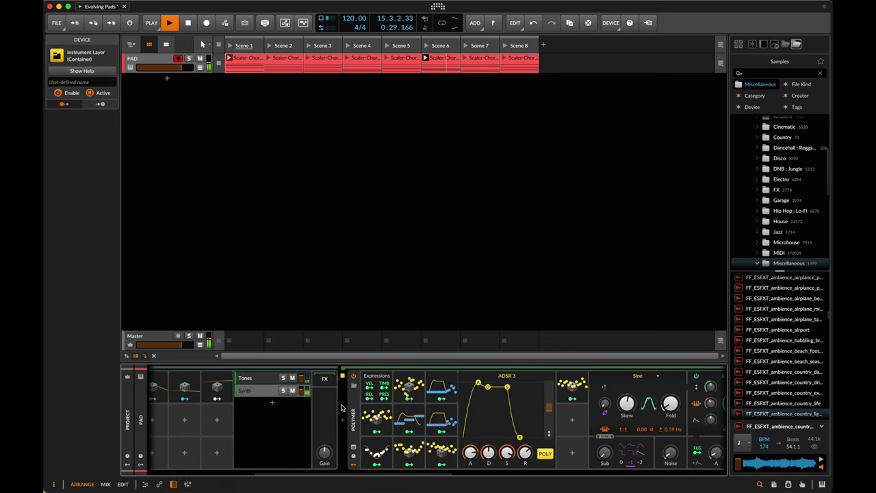
click(353, 413)
scroll(302, 419, left, 4)
click(301, 419)
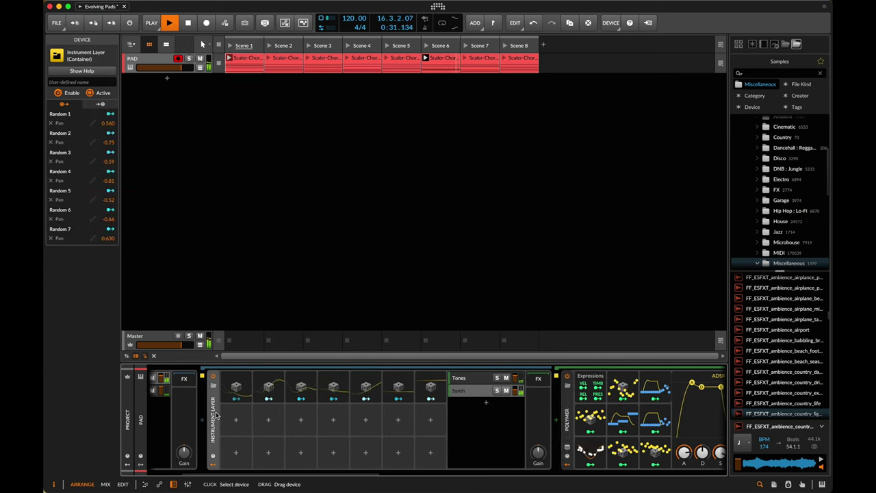
scroll(524, 408, left, 2)
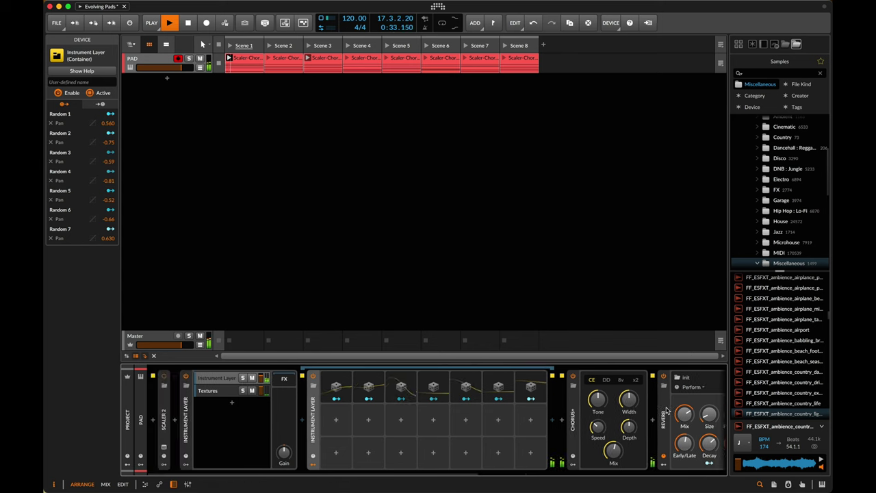
drag(664, 414, 235, 382)
scroll(457, 417, right, 6)
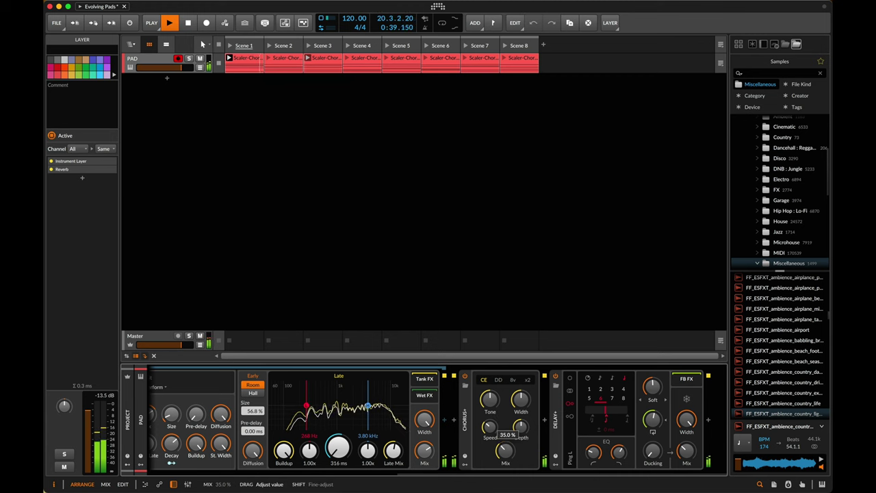
Step: Add SoundShifter Pitch Stereo after RC-20 on the Master track and transpose it to -12 semitones
click(134, 336)
click(196, 377)
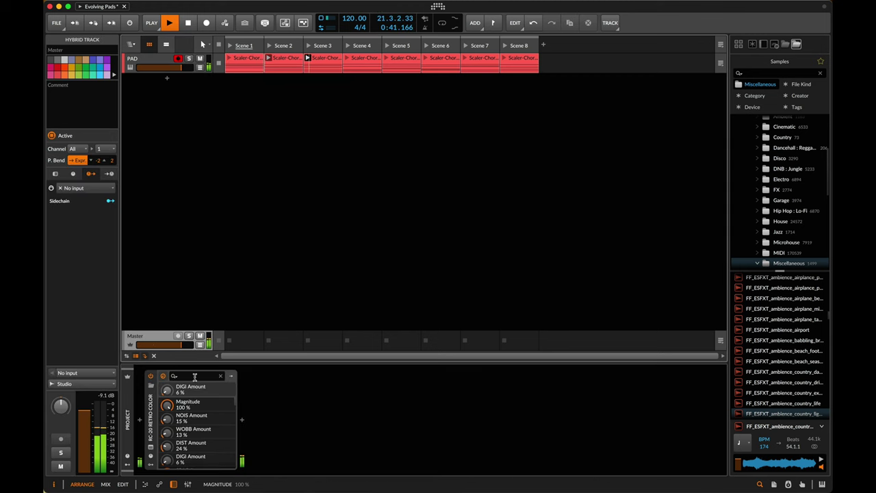
click(241, 429)
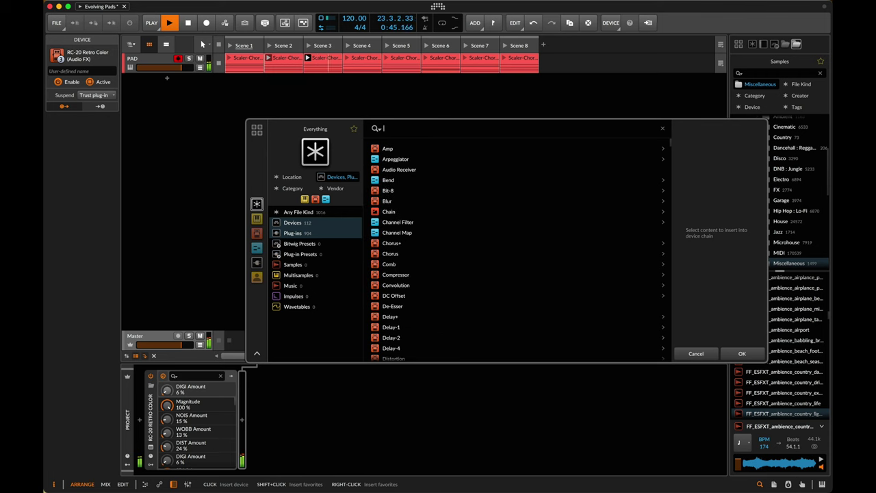
text(soundsh)
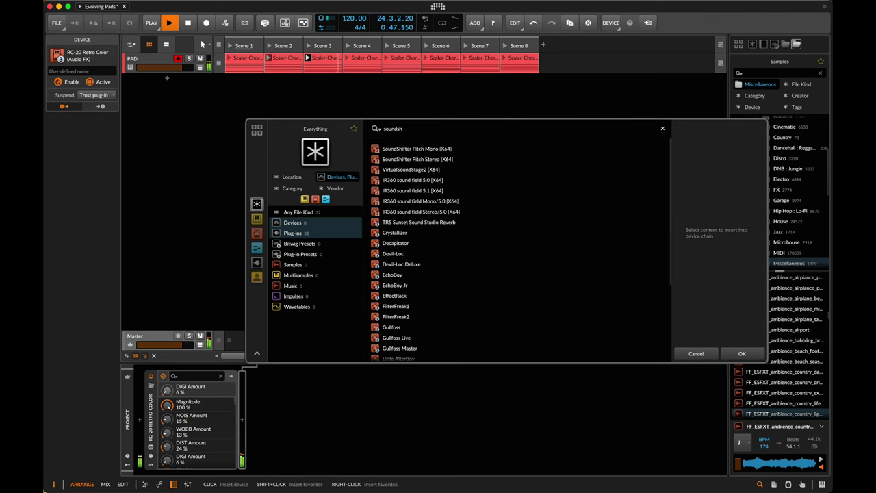
double_click(418, 159)
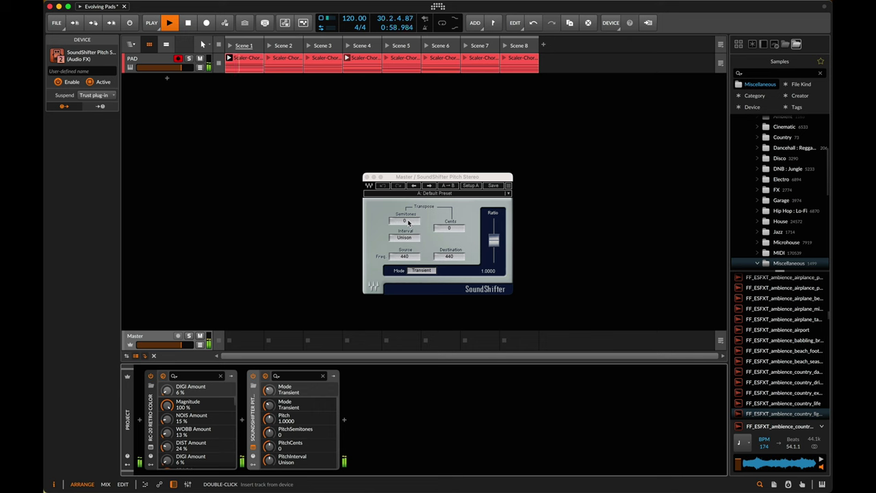
drag(409, 223, 409, 263)
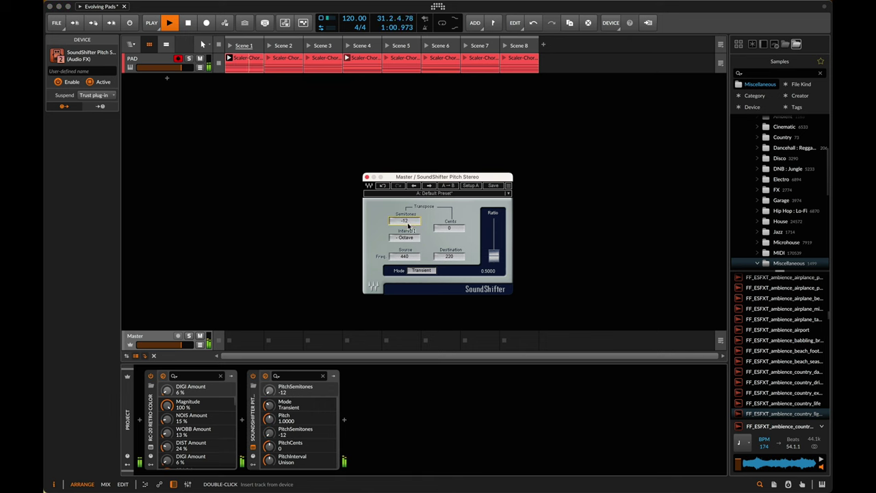
Step: Set the project tempo to 60 BPM
drag(353, 20, 352, 21)
super+click(352, 20)
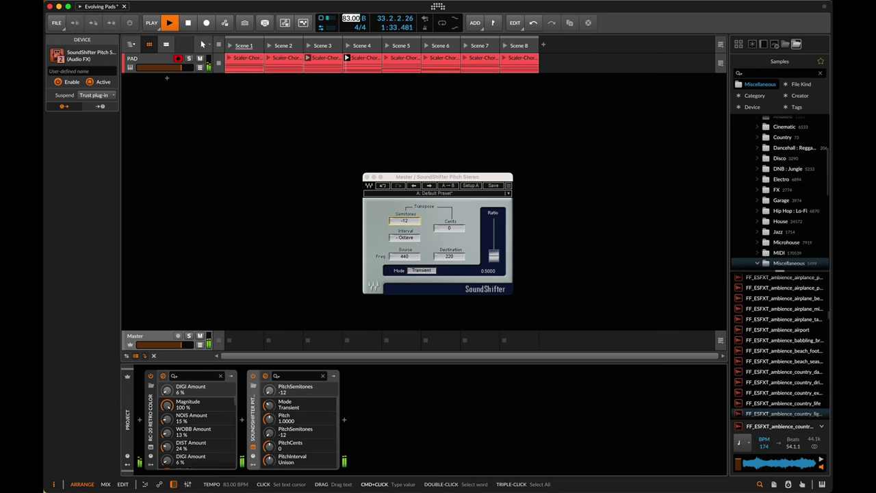
text(60)
key(Return)
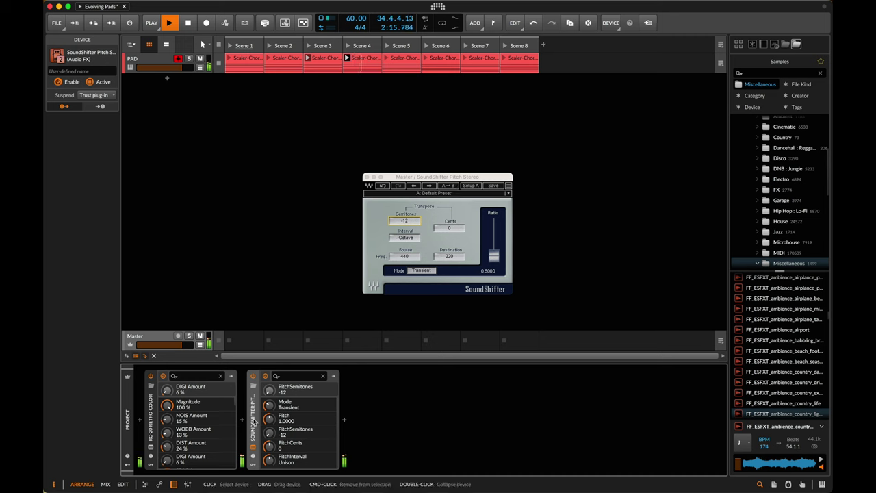
Step: Wrap the SoundShifter in an FX Layer with a mix of about 46.5% and add a Random modulator to it
key(super+g)
drag(351, 453, 351, 464)
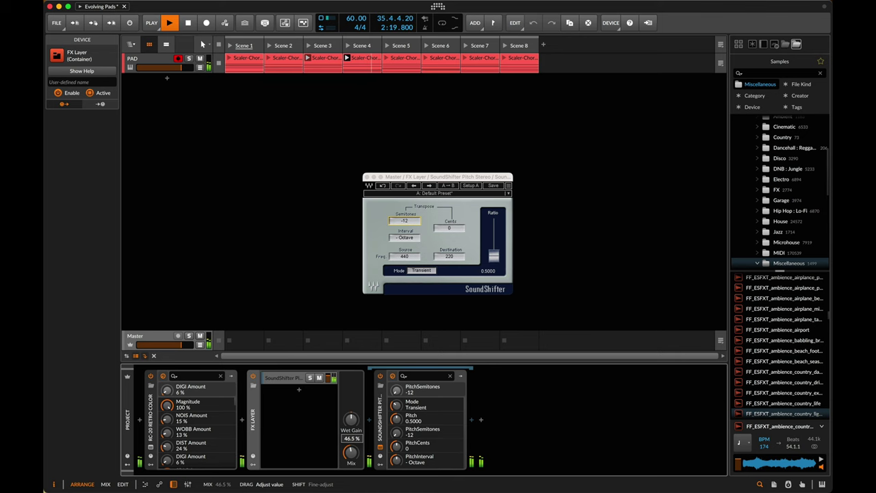
click(253, 465)
click(269, 391)
text(r)
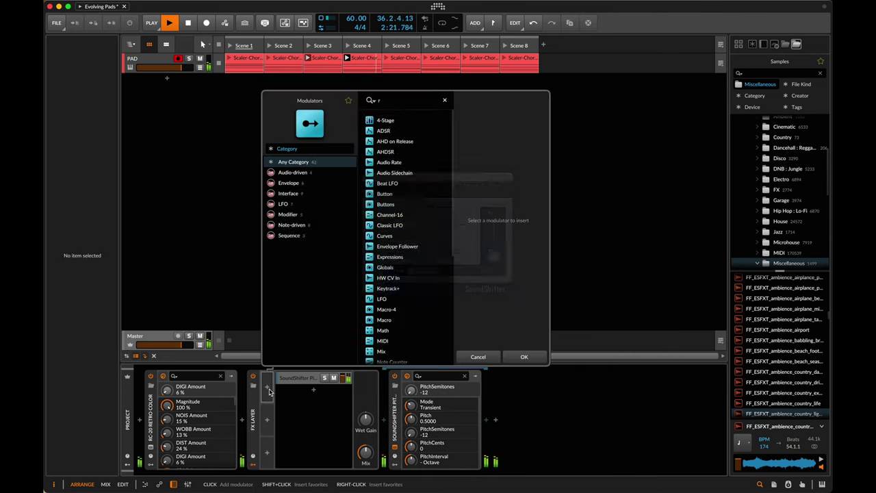
text(an)
key(Return)
Step: Raise the Random modulator's smoothing, set its rate to 1.62 bars and modulate the FX Layer's Mix by 0.105
click(275, 388)
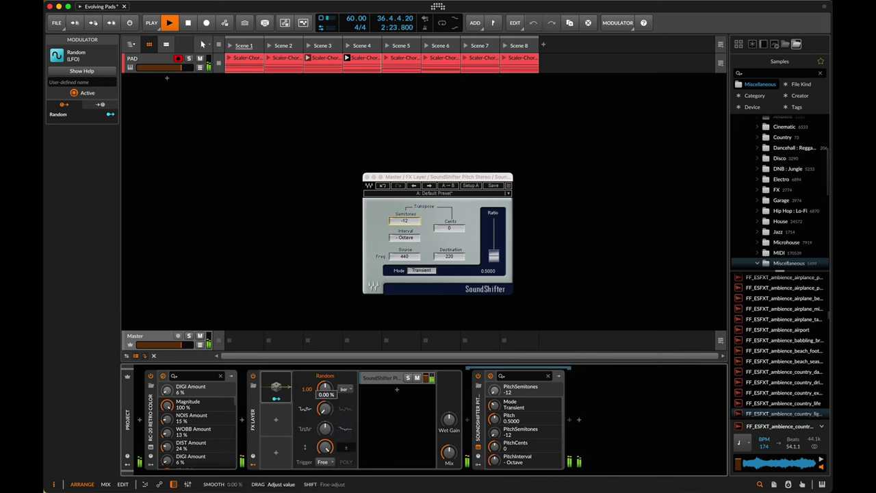
drag(325, 409, 325, 342)
drag(327, 388, 327, 377)
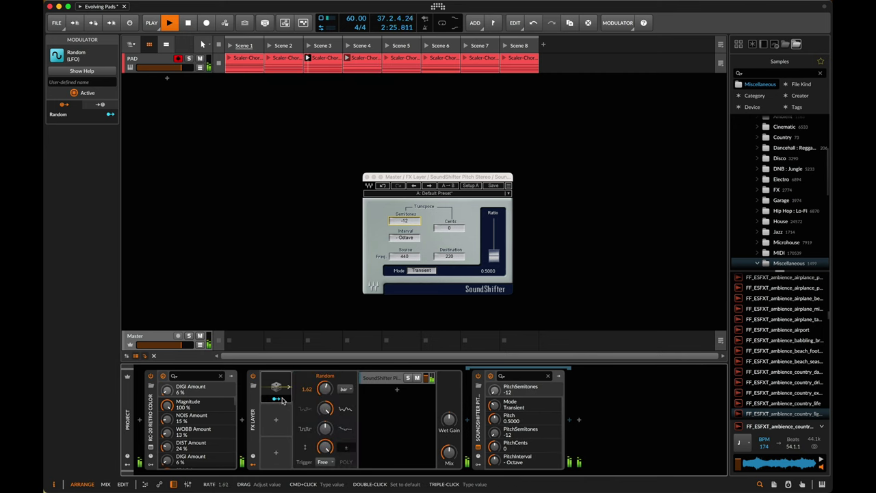
drag(449, 452, 449, 448)
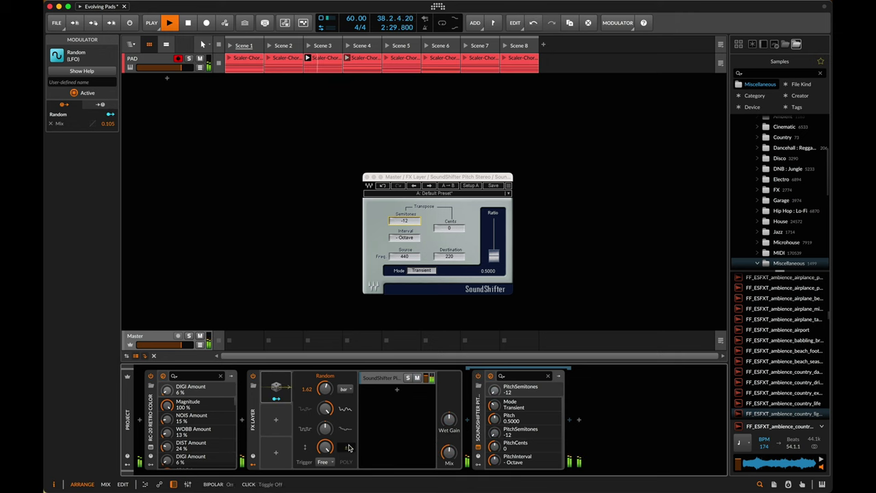
Step: Move the FX Layer ahead of RC-20 on the Master track and fold away its nested SoundShifter chain
click(254, 423)
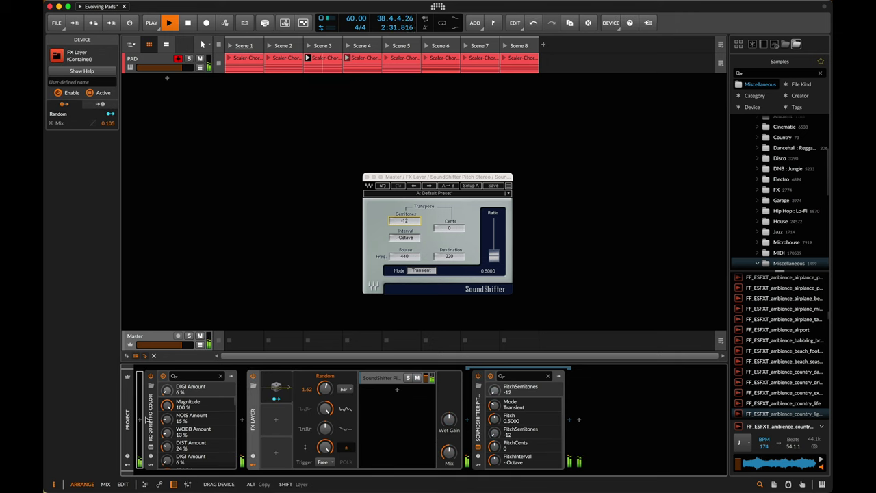
drag(146, 420, 142, 420)
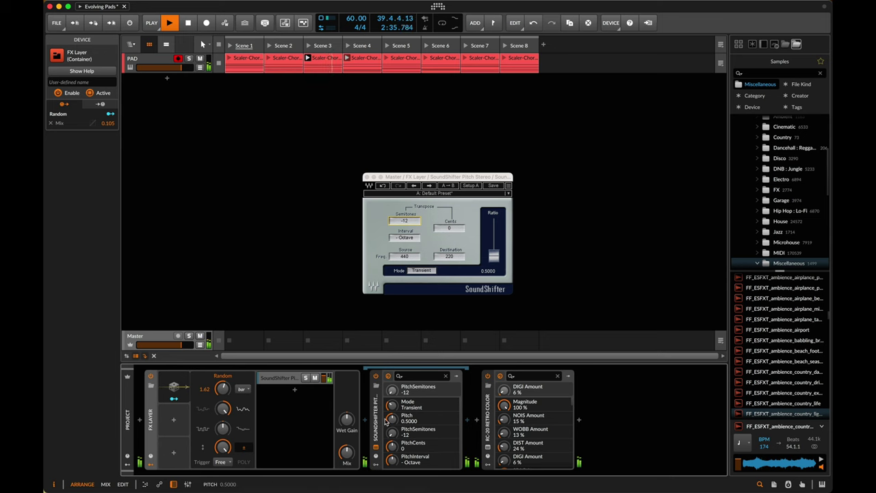
click(378, 423)
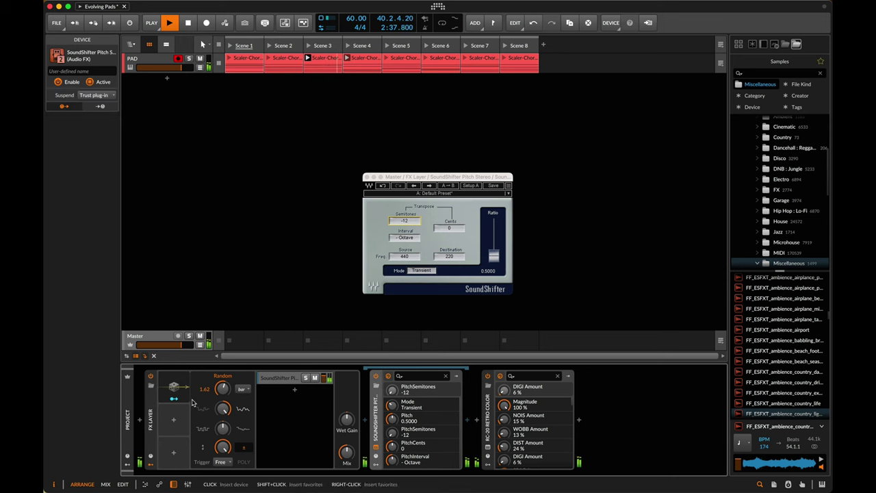
click(154, 409)
double_click(154, 409)
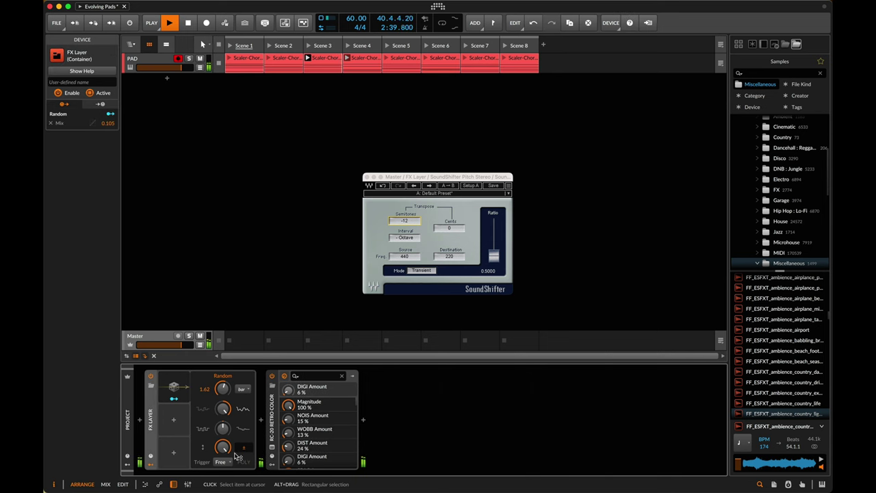
Step: Set both the Wobble and Noise amounts of the Master track's RC-20 to 14% and close its window
click(272, 447)
click(350, 289)
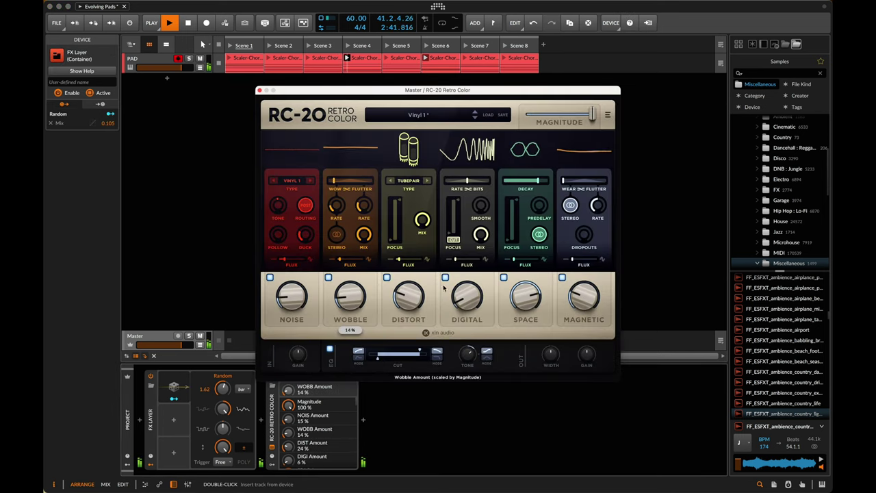
click(302, 300)
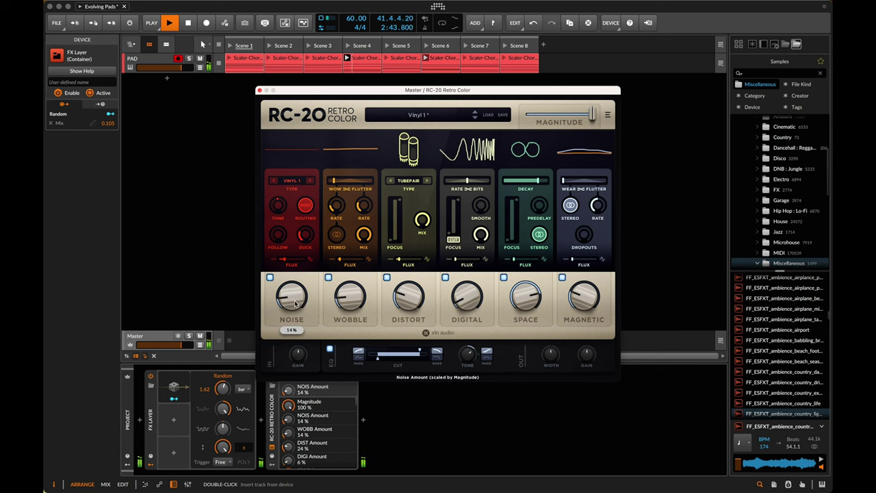
click(259, 90)
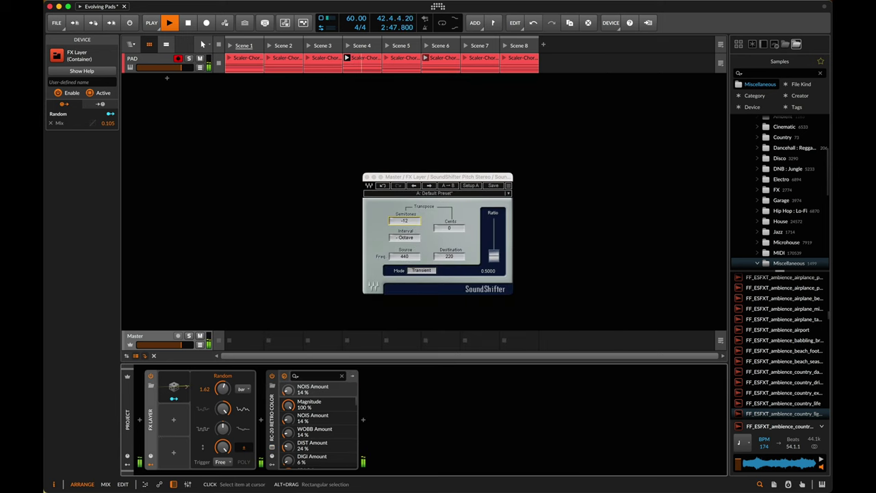
Step: Close the SoundShifter window, then add an instrument track below PAD with the Timeless Pad preset loaded
click(149, 61)
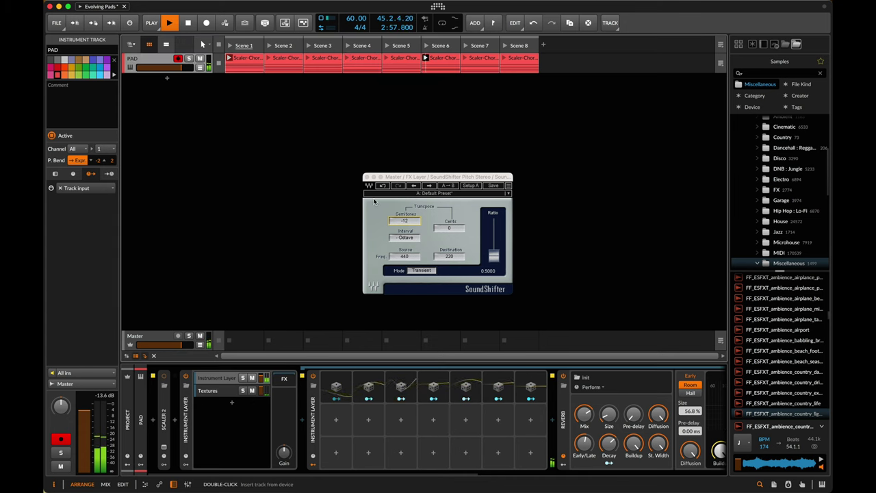
click(366, 177)
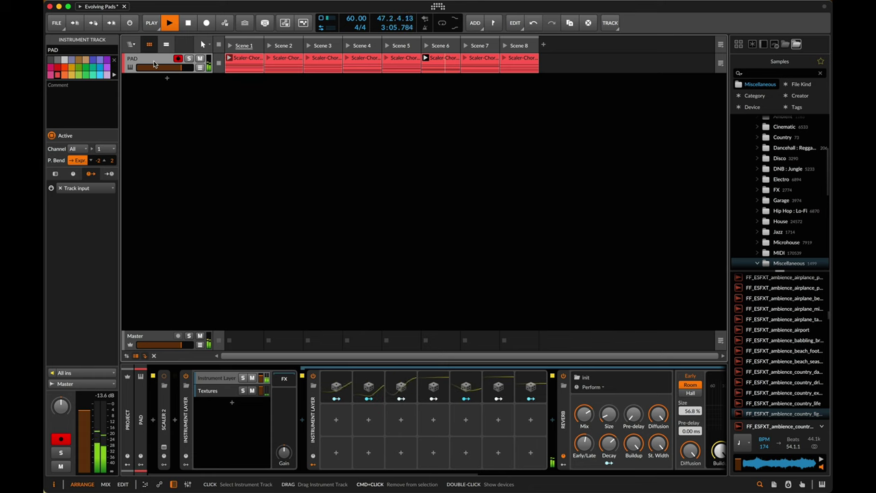
key(super+t)
click(156, 424)
text(ti)
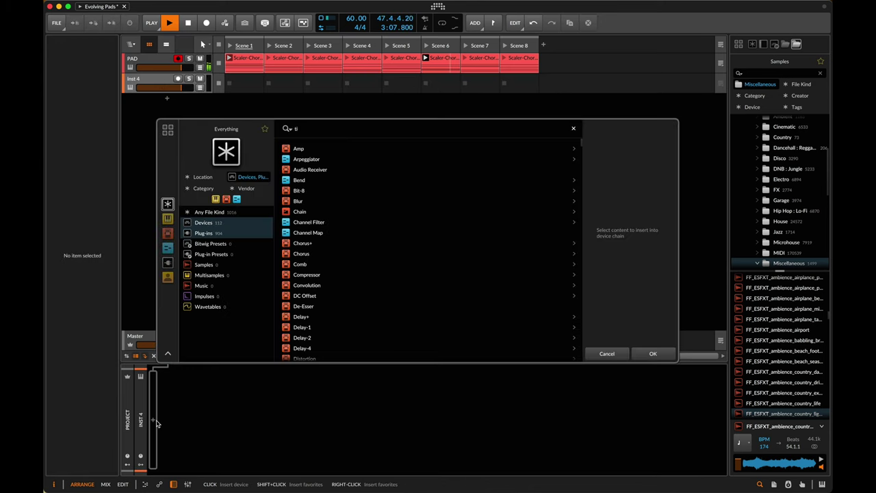
text(meless)
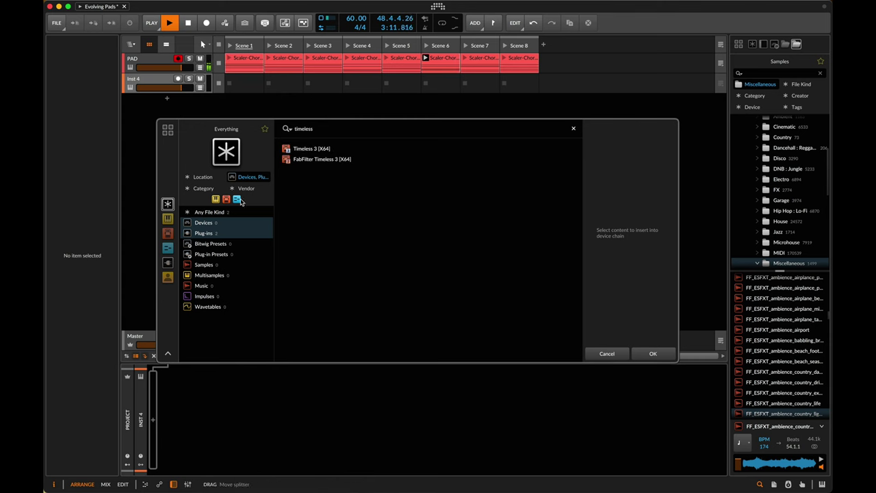
click(222, 245)
double_click(311, 150)
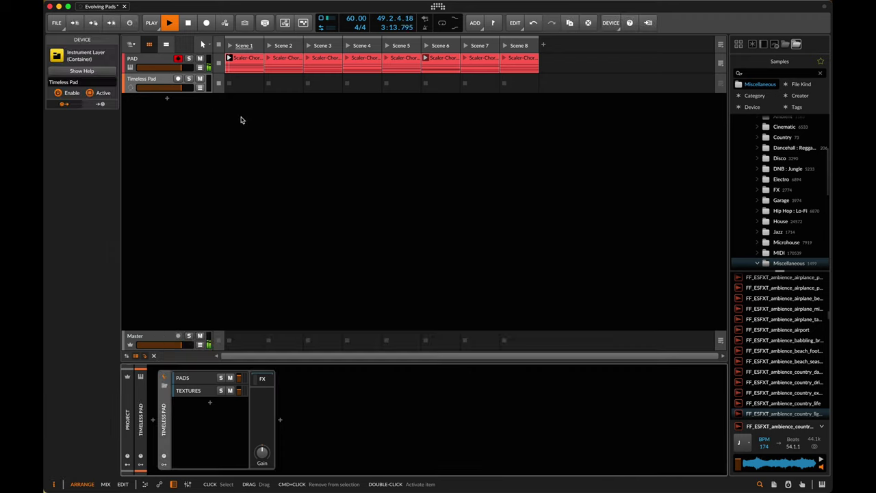
Step: Show the TEXTURES layer inside the Timeless Pad device and stop playback
click(150, 80)
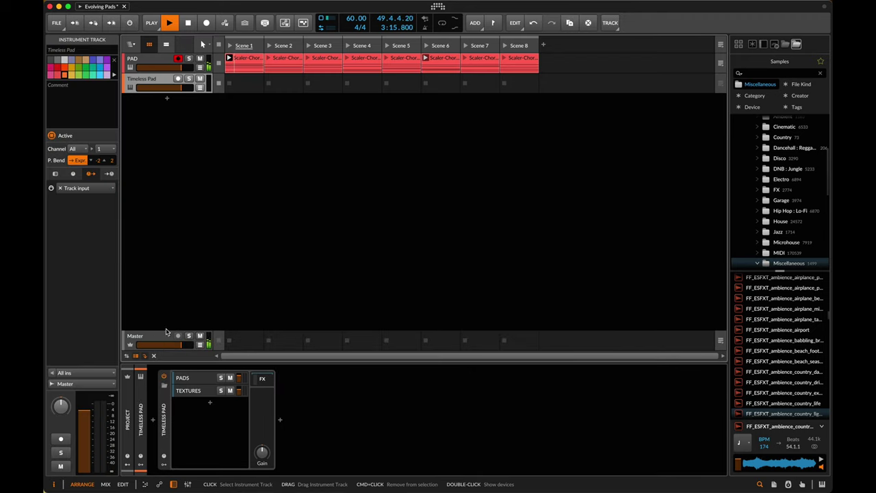
click(193, 388)
click(196, 390)
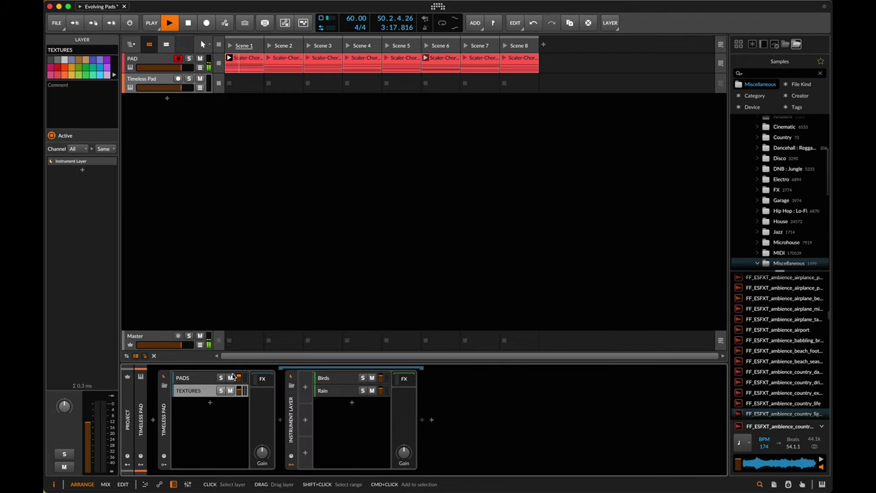
key(space)
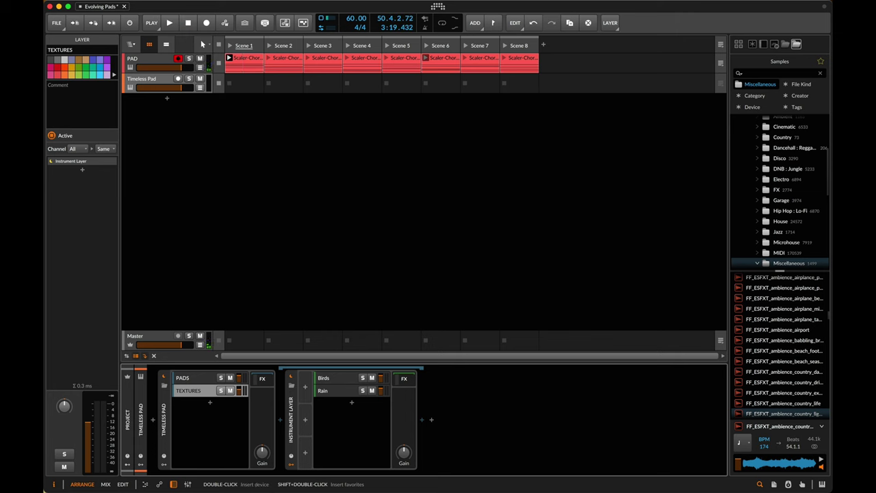
Step: Set the Timeless Pad track's note input to the PAD track
click(164, 88)
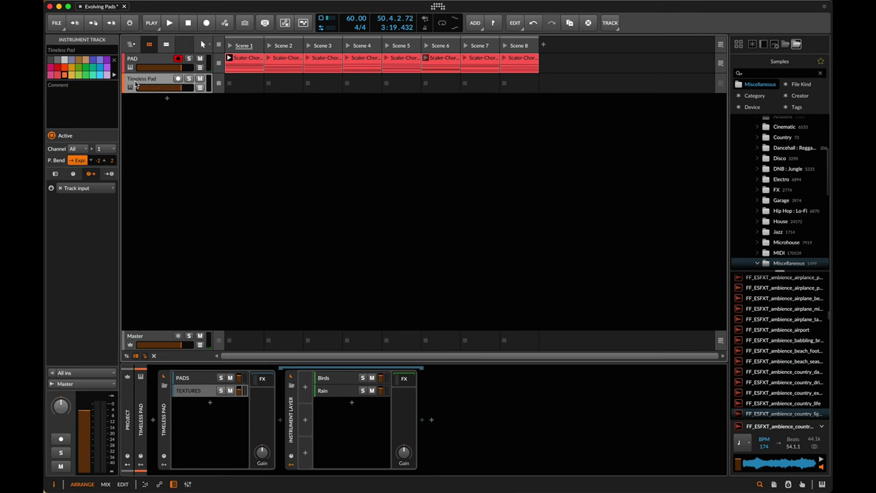
click(73, 373)
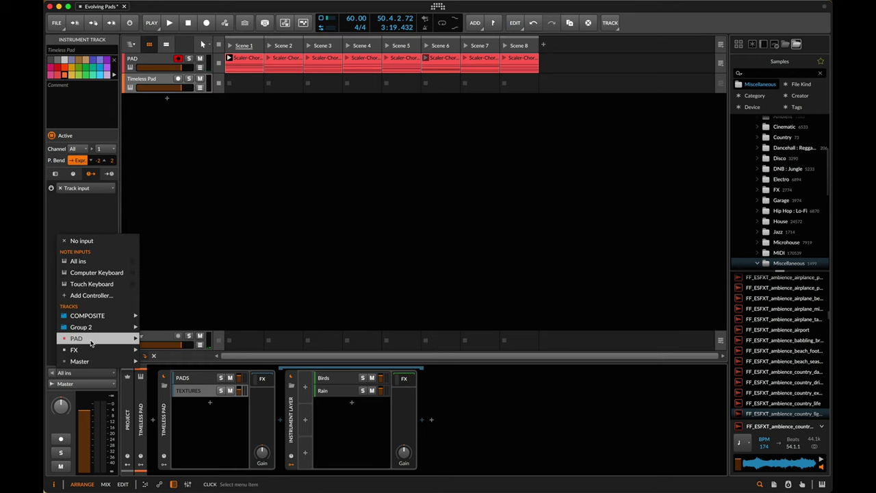
mouse_move(89, 338)
click(167, 338)
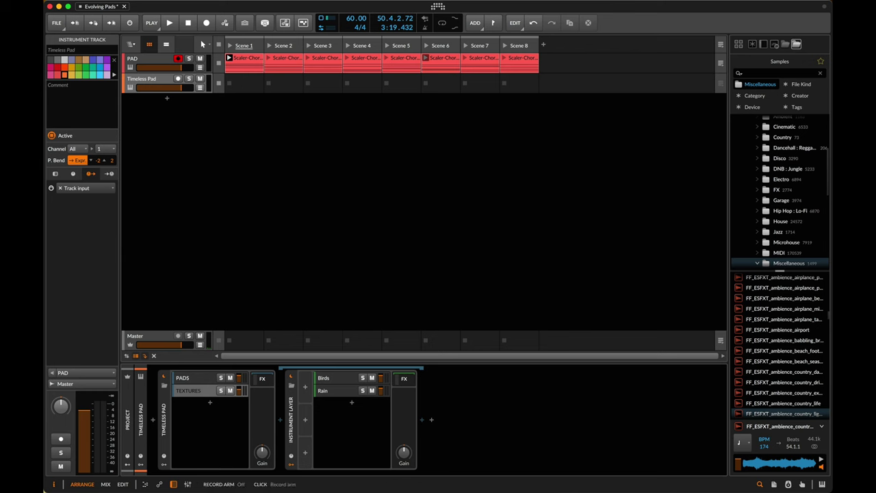
Step: Start playback and solo the Timeless Pad track, followed by the PAD track, to compare them, ending with both unsoloed
click(166, 87)
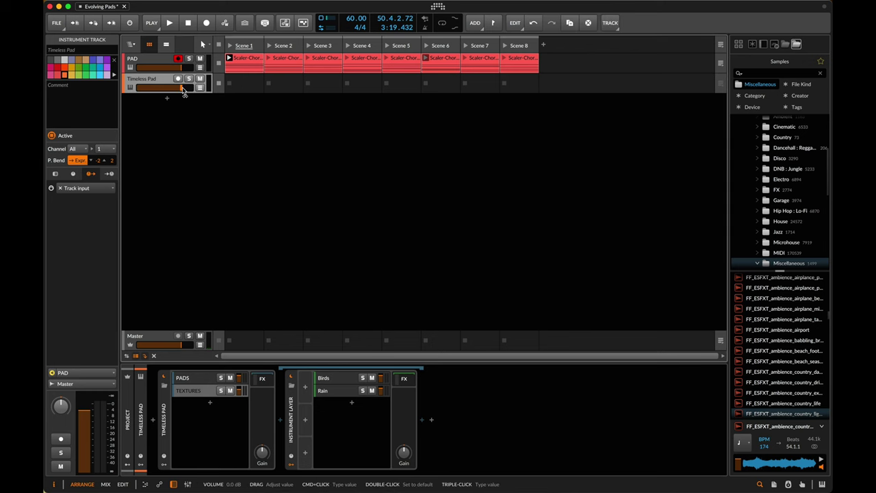
key(space)
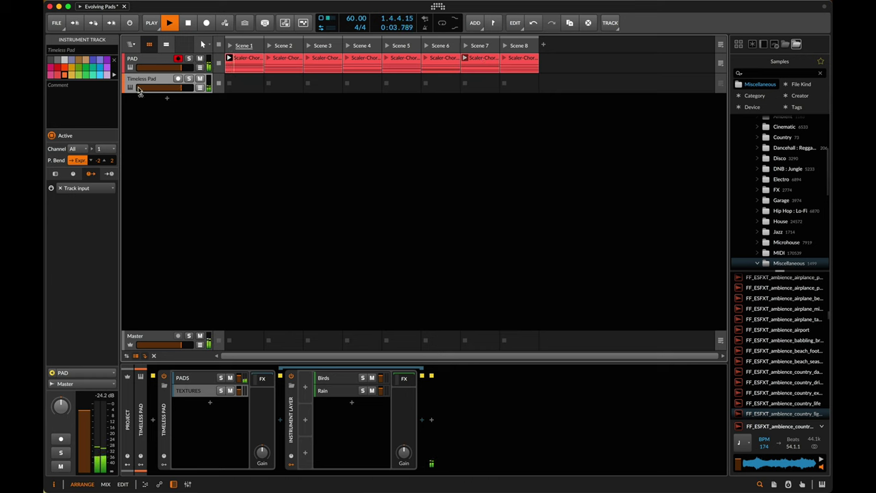
click(189, 78)
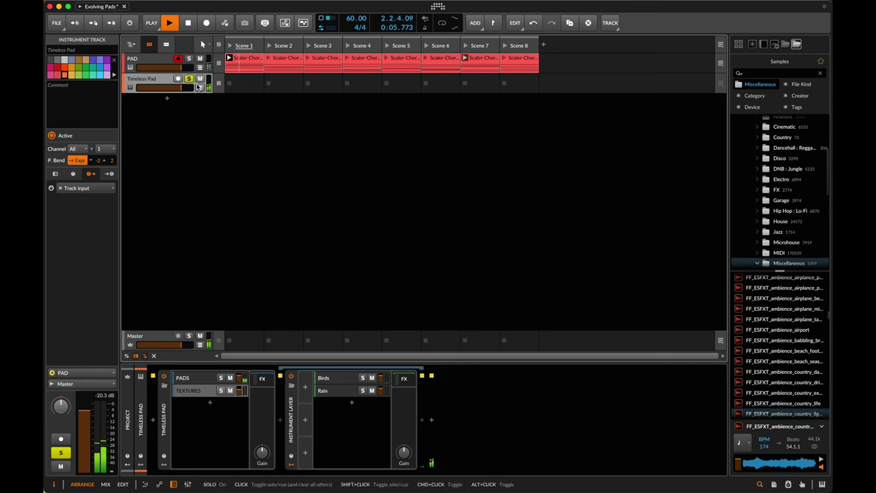
click(189, 59)
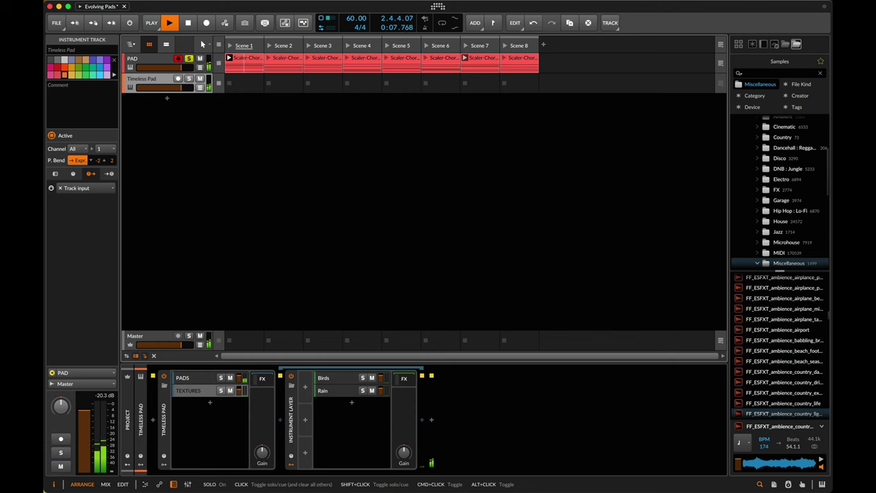
click(189, 59)
Step: Lower the PAD track's volume to -4.7 dB and raise the Timeless Pad track's volume slightly while listening
click(156, 60)
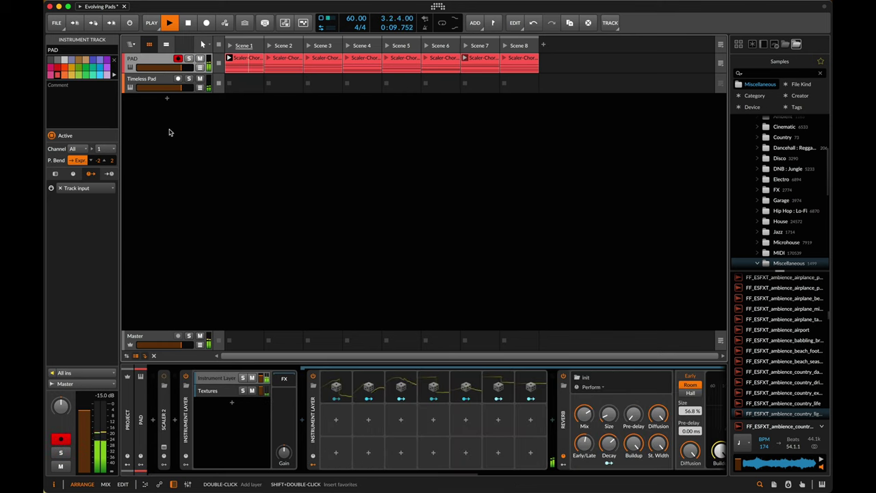
drag(182, 70, 173, 70)
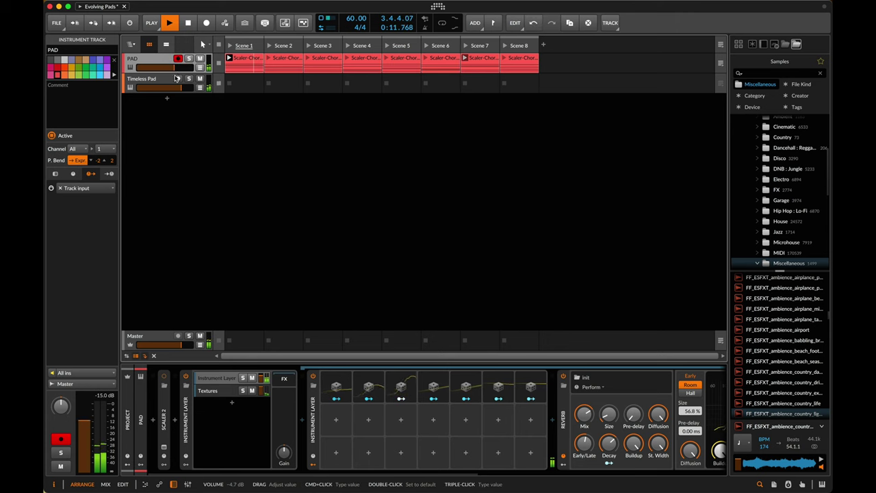
click(179, 81)
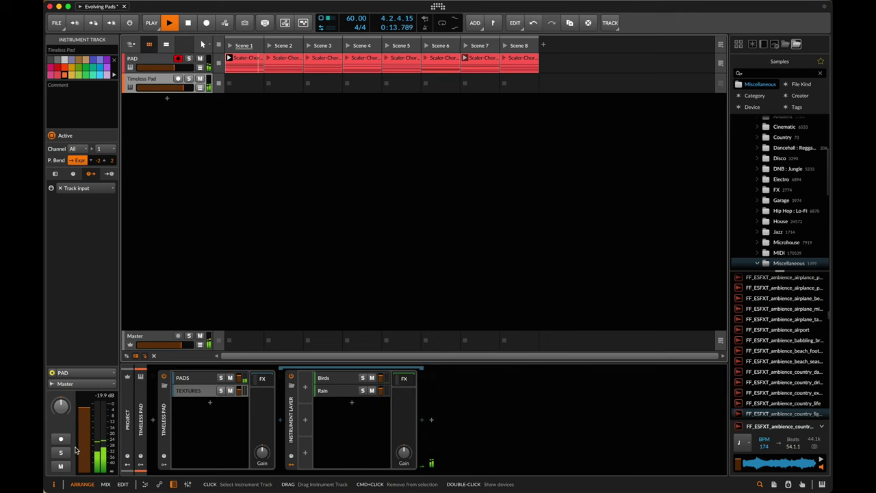
click(145, 66)
key(XF86AudioRaiseVolume)
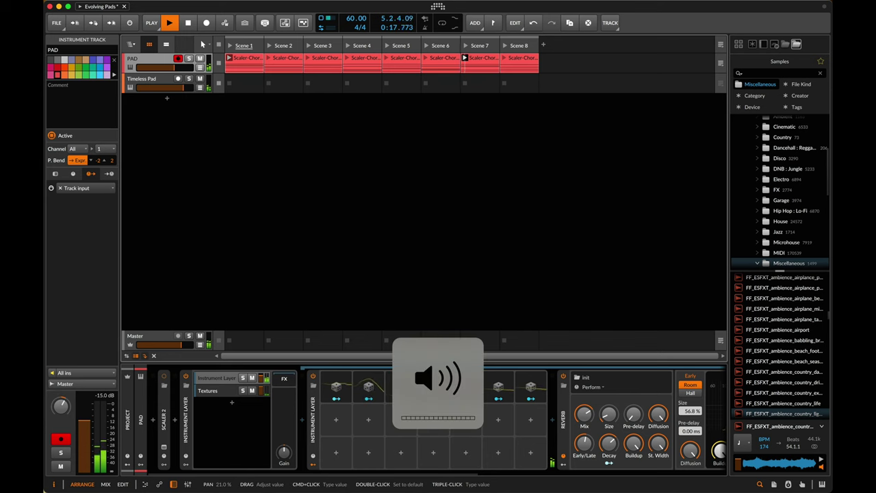
Step: Show the layer inside the Master track's FX Layer, and play back the full mix with the PAD track's devices in view
click(150, 336)
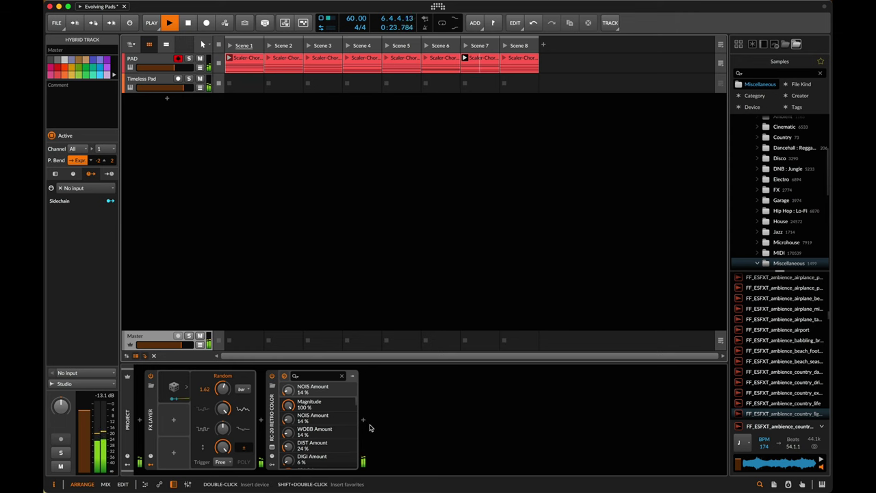
click(364, 421)
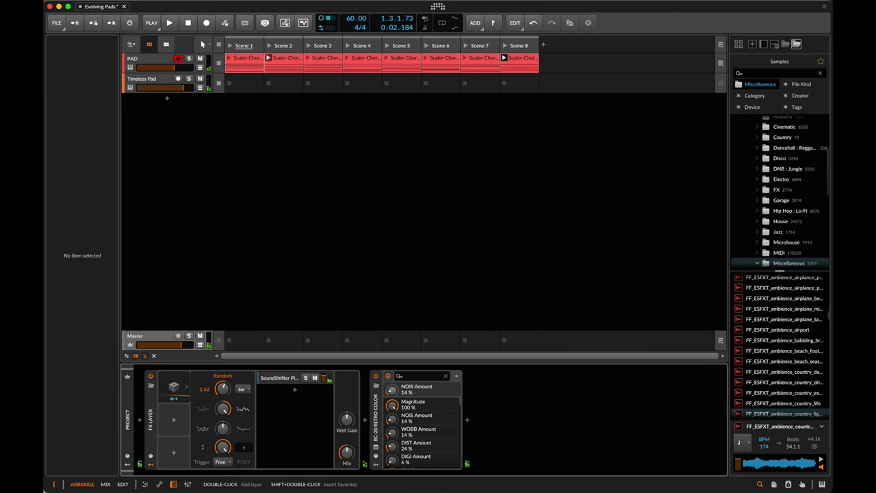
key(space)
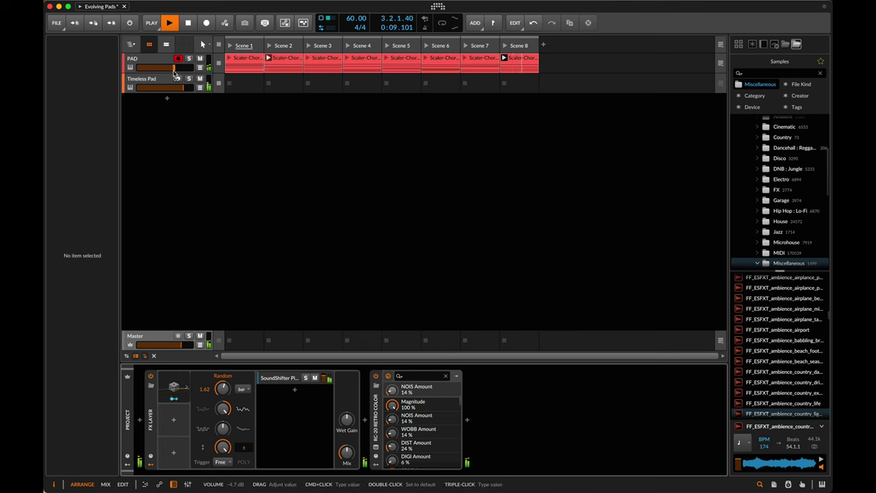
click(151, 63)
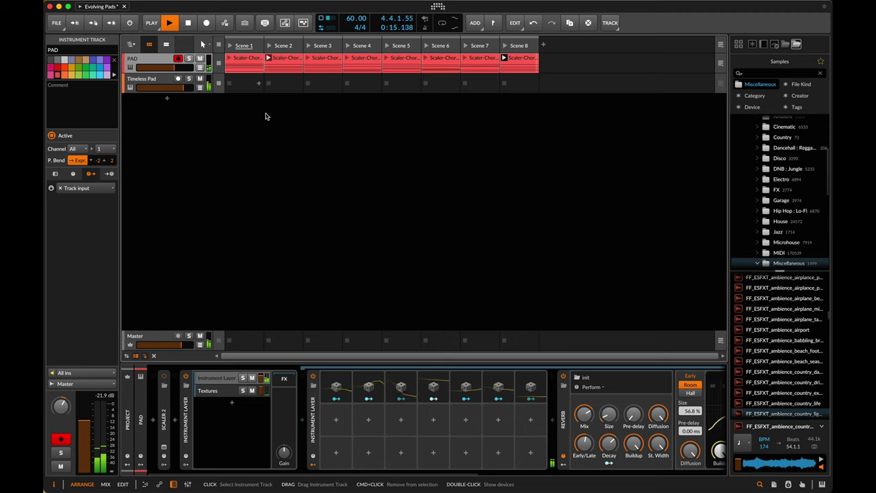
key(space)
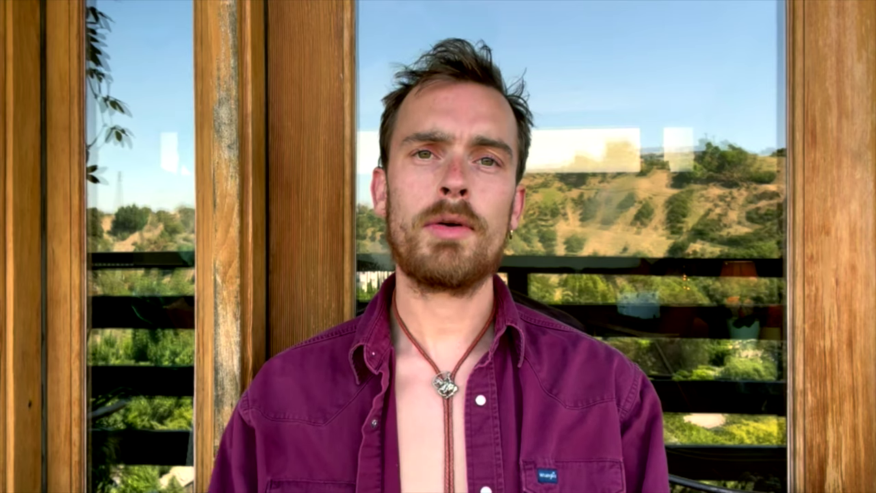